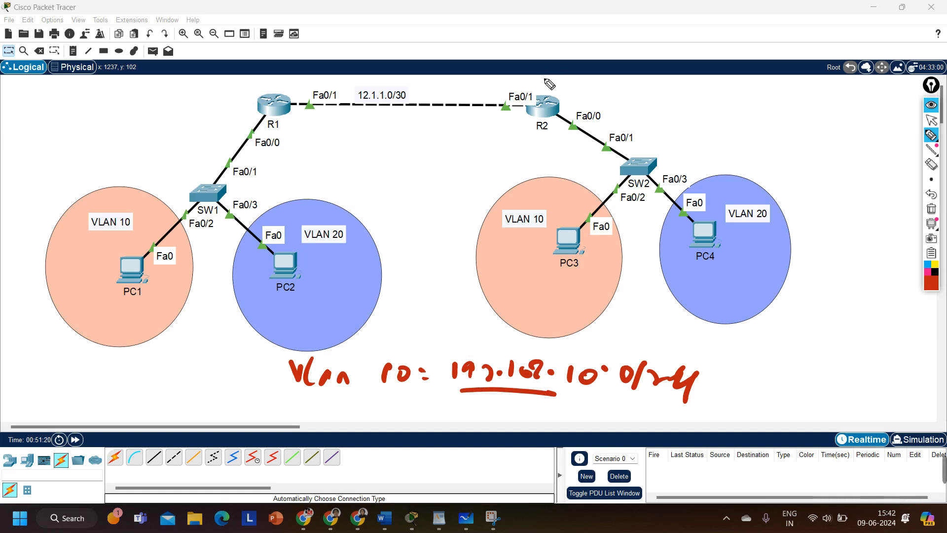
Annotate R1's Fa0/0 interface with two handwritten branches labelled vlan 10 and vlan 20
mouse_move(276, 142)
mouse_down()
mouse_move(237, 145)
mouse_move(279, 135)
mouse_up()
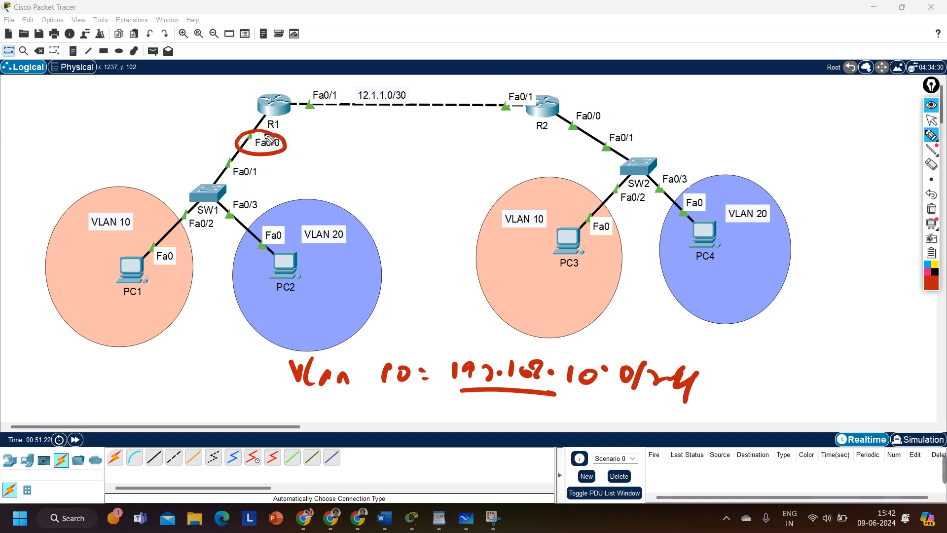
click(255, 154)
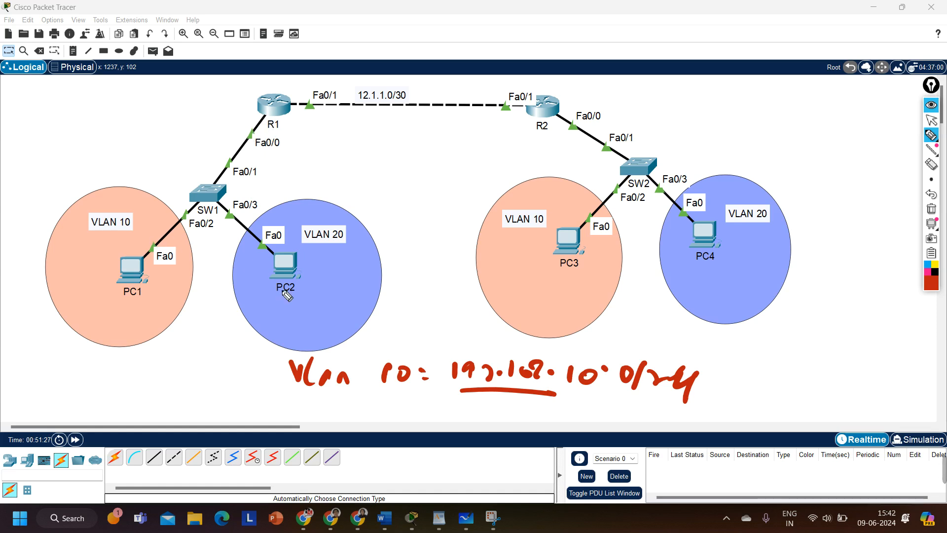
mouse_move(247, 128)
mouse_down()
mouse_move(228, 113)
mouse_move(217, 132)
mouse_up()
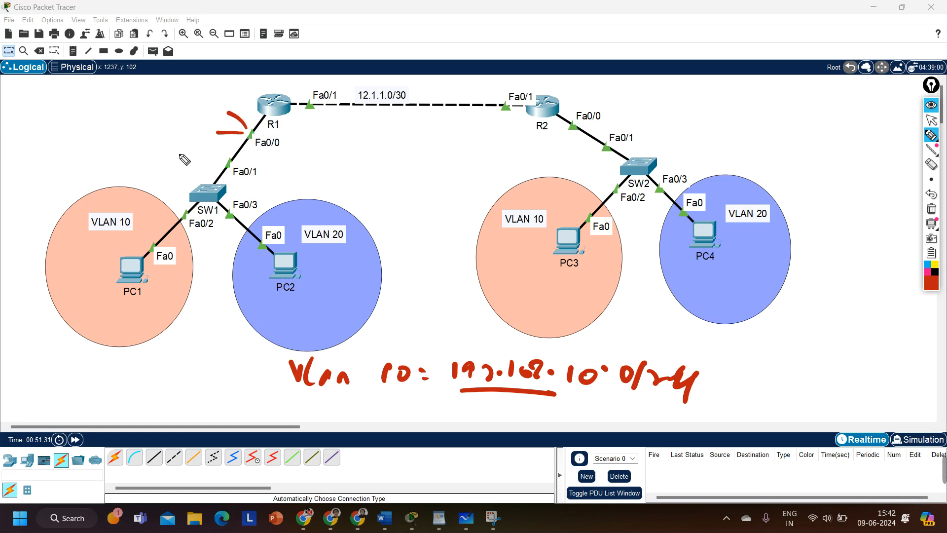
mouse_move(165, 102)
mouse_down()
mouse_move(171, 114)
mouse_move(180, 101)
mouse_move(188, 113)
mouse_up()
drag(195, 105, 233, 110)
drag(247, 100, 247, 106)
drag(152, 129, 175, 142)
drag(181, 139, 226, 145)
drag(235, 138, 234, 140)
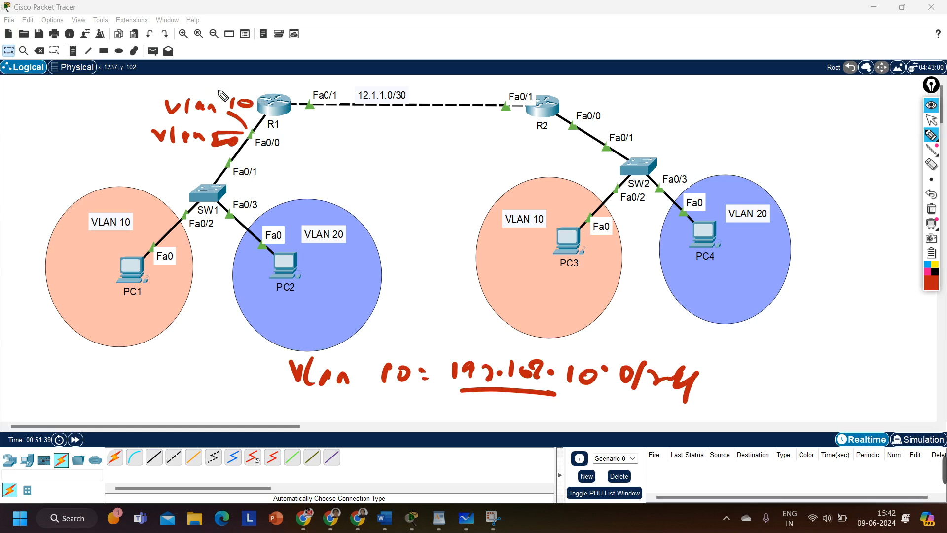
Handwrite gateway addresses 192.168.10.1 and 192.168.20.1 beside R1's VLAN labels, and note vlan 20 = 192.168.20.0/24 below the topology
drag(188, 93, 176, 91)
mouse_move(28, 86)
mouse_down()
mouse_move(116, 99)
mouse_move(146, 85)
mouse_move(146, 99)
mouse_up()
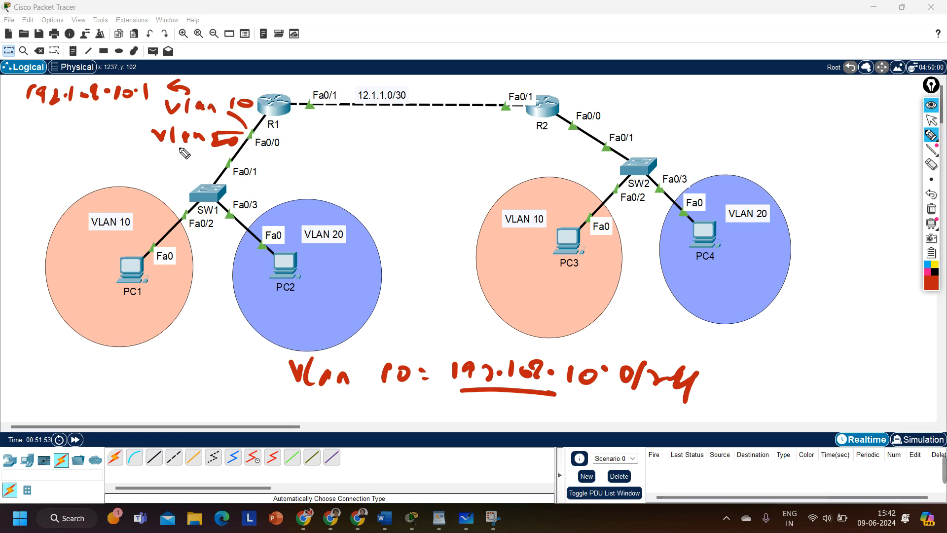
drag(182, 149, 168, 164)
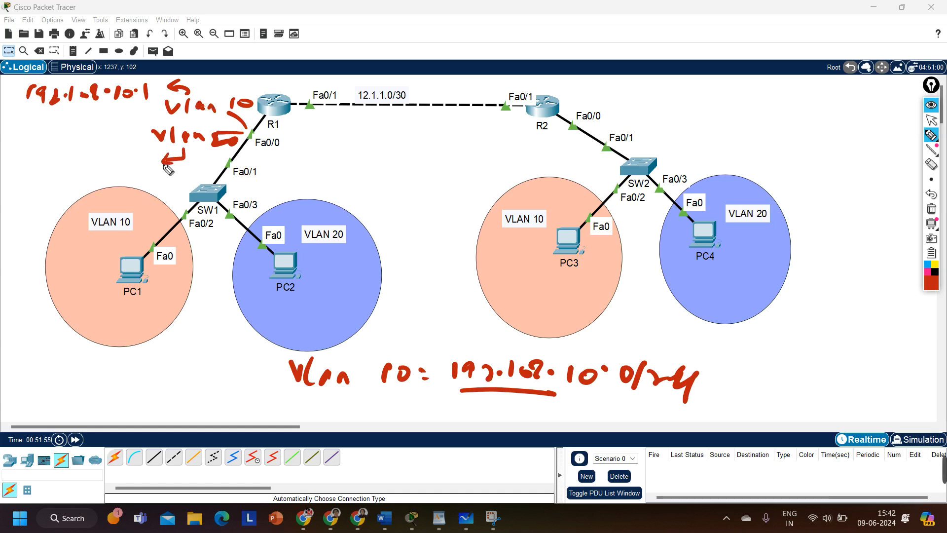
mouse_move(13, 162)
mouse_down()
mouse_move(24, 185)
mouse_move(127, 165)
mouse_up()
mouse_move(287, 406)
mouse_down()
mouse_move(335, 419)
mouse_move(544, 434)
mouse_move(702, 430)
mouse_move(687, 450)
mouse_up()
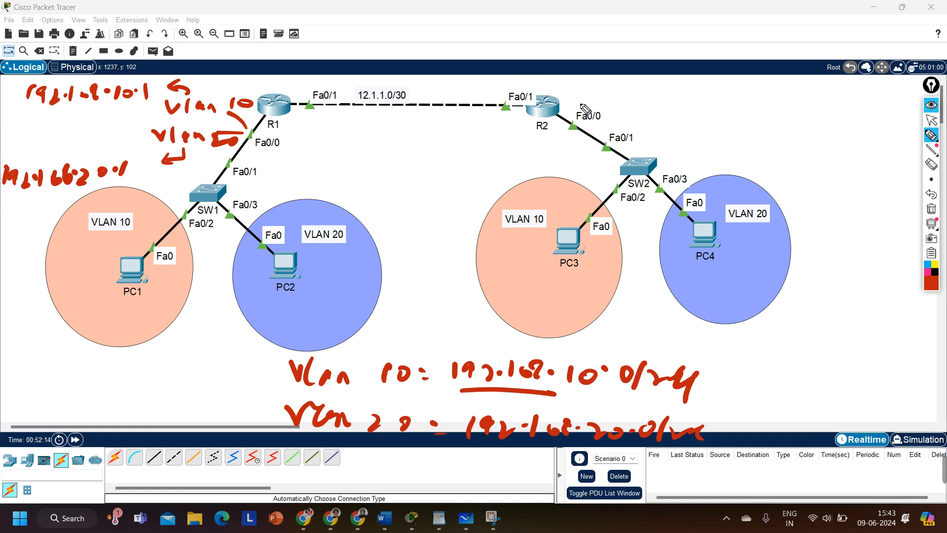
Annotate R2's Fa0/0 interface with handwritten branches labelled vlan 10 and vlan 20, each followed by an outward arrow
mouse_move(597, 113)
mouse_down()
mouse_move(618, 93)
mouse_move(620, 127)
mouse_up()
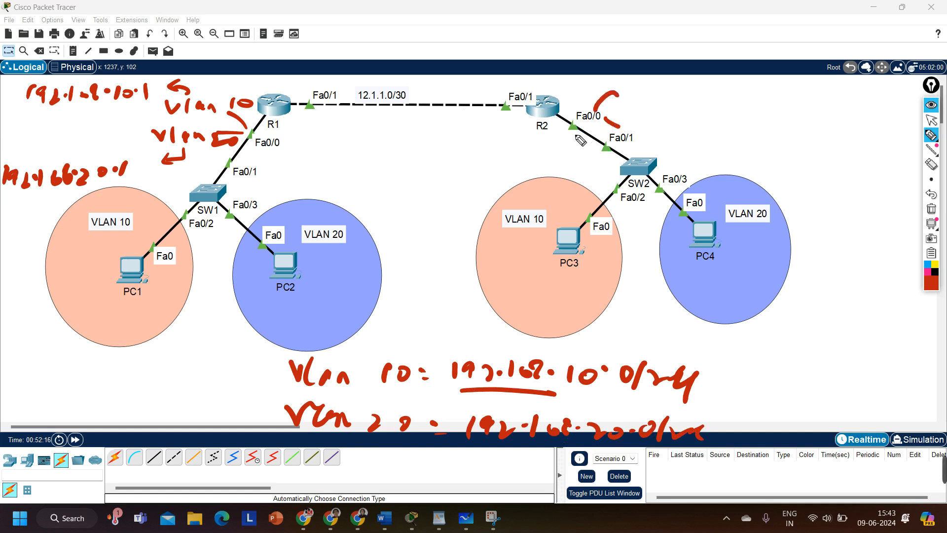
drag(632, 87, 684, 91)
click(673, 94)
drag(706, 82, 708, 94)
drag(723, 87, 724, 89)
drag(636, 114, 649, 118)
mouse_move(657, 114)
mouse_down()
mouse_move(662, 126)
mouse_move(737, 127)
mouse_up()
click(684, 120)
drag(750, 119, 744, 127)
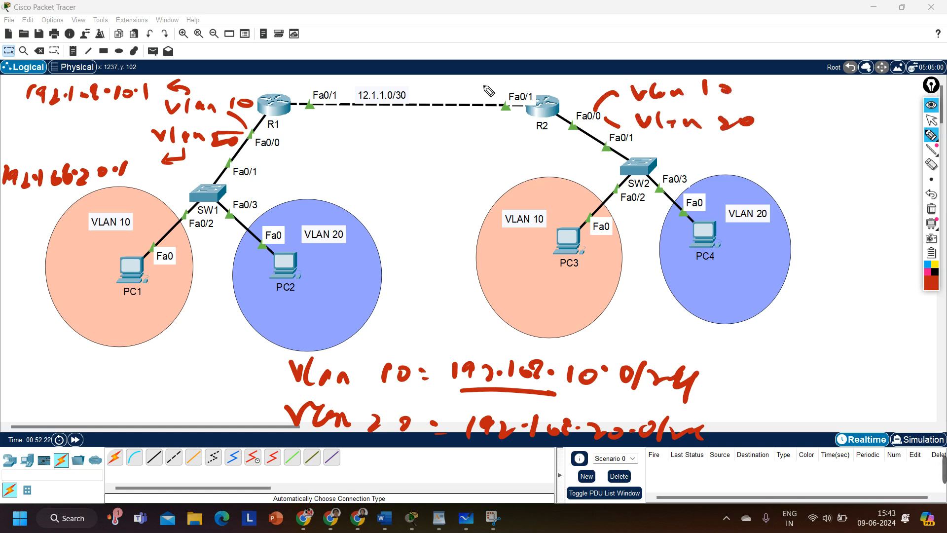
mouse_move(739, 90)
mouse_down()
mouse_move(769, 91)
mouse_move(789, 125)
mouse_up()
drag(789, 125, 779, 130)
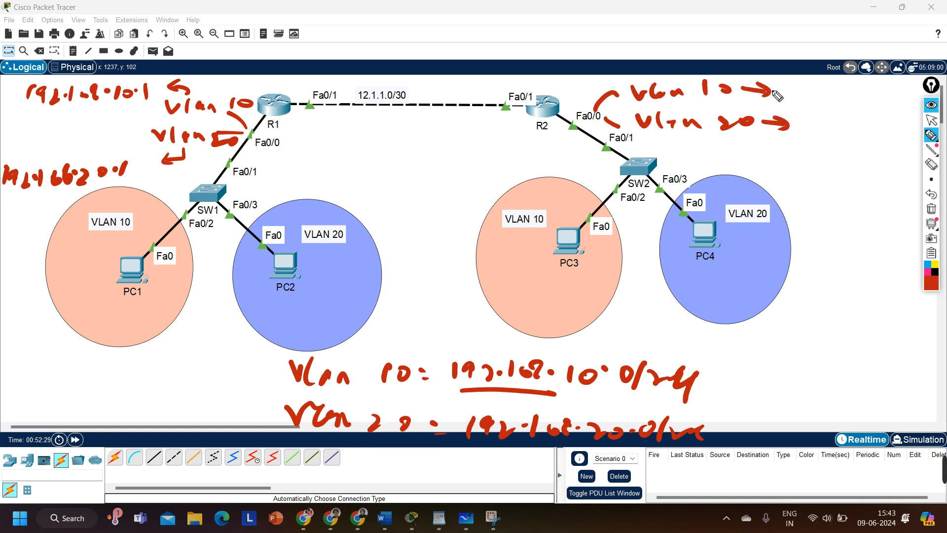
Mark up the diagram by boxing both handwritten VLAN networks, adding arrows at R1 and R2, and circling 12.1.1.0/30
drag(477, 392, 700, 395)
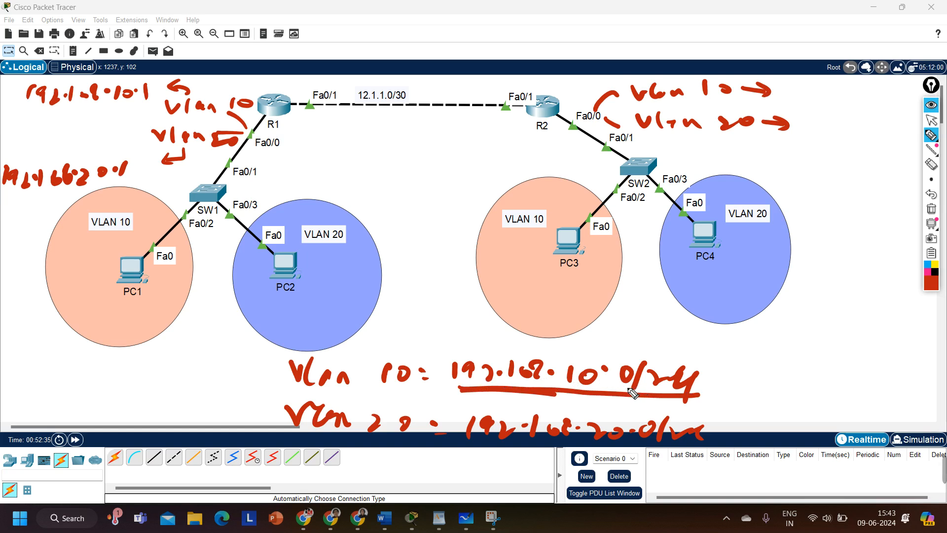
mouse_move(446, 372)
mouse_down()
mouse_move(444, 353)
mouse_move(727, 363)
mouse_move(637, 392)
mouse_move(457, 403)
mouse_move(443, 384)
mouse_up()
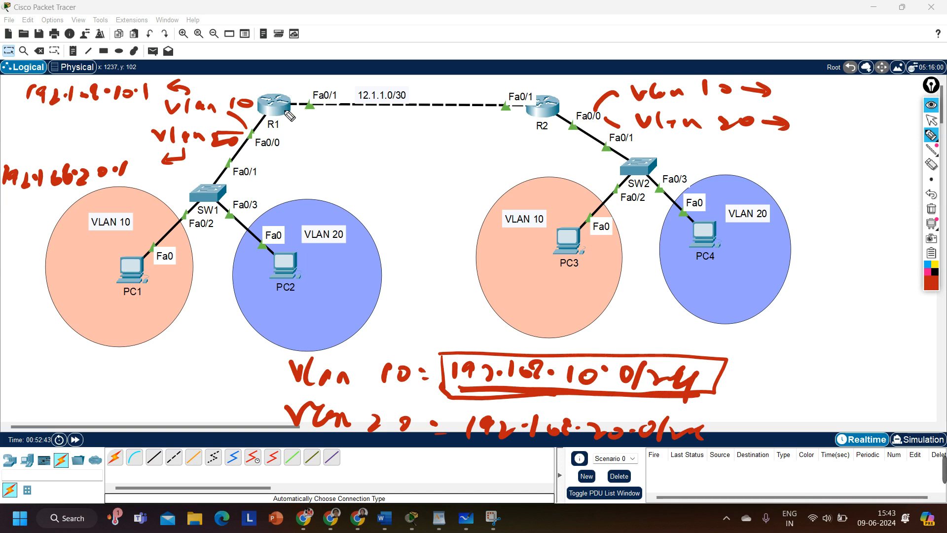
mouse_move(301, 139)
mouse_down()
mouse_move(285, 120)
mouse_move(303, 124)
mouse_up()
mouse_move(520, 137)
mouse_down()
mouse_move(533, 123)
mouse_move(539, 136)
mouse_up()
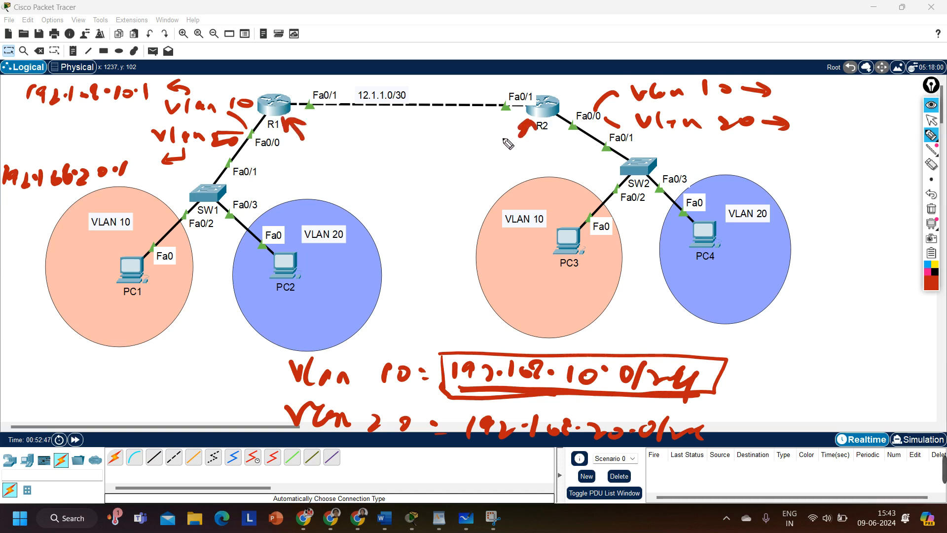
mouse_move(458, 409)
mouse_down()
mouse_move(468, 425)
mouse_move(730, 427)
mouse_move(652, 456)
mouse_move(443, 437)
mouse_up()
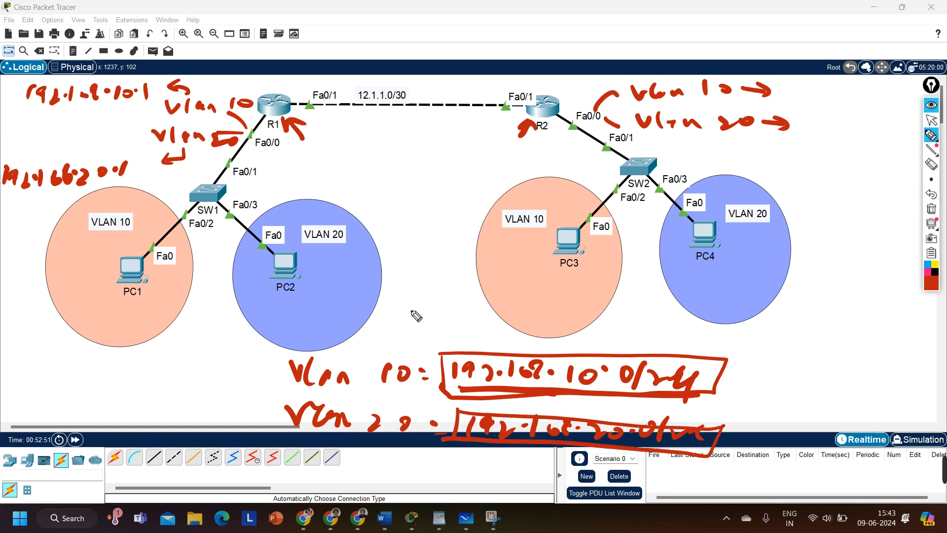
drag(271, 138, 269, 155)
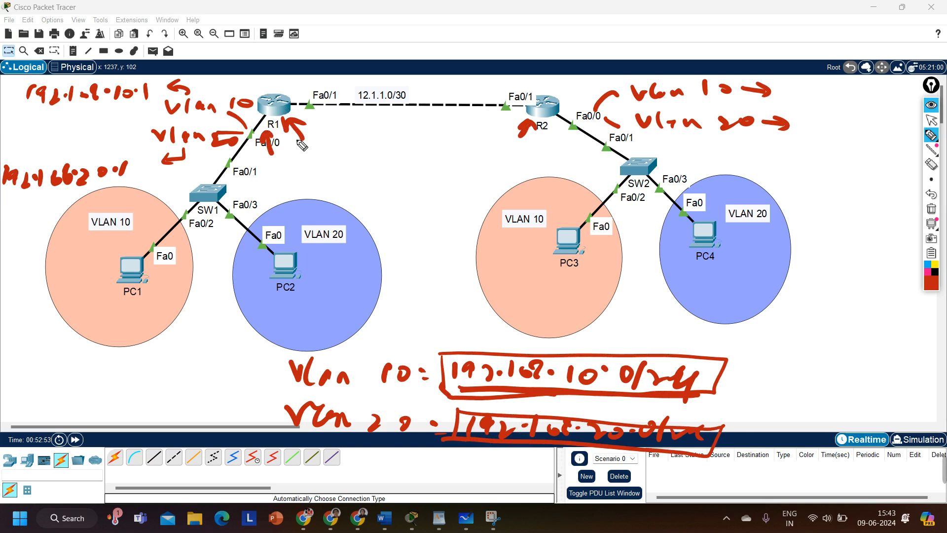
mouse_move(547, 153)
mouse_down()
mouse_move(546, 131)
mouse_move(557, 147)
mouse_up()
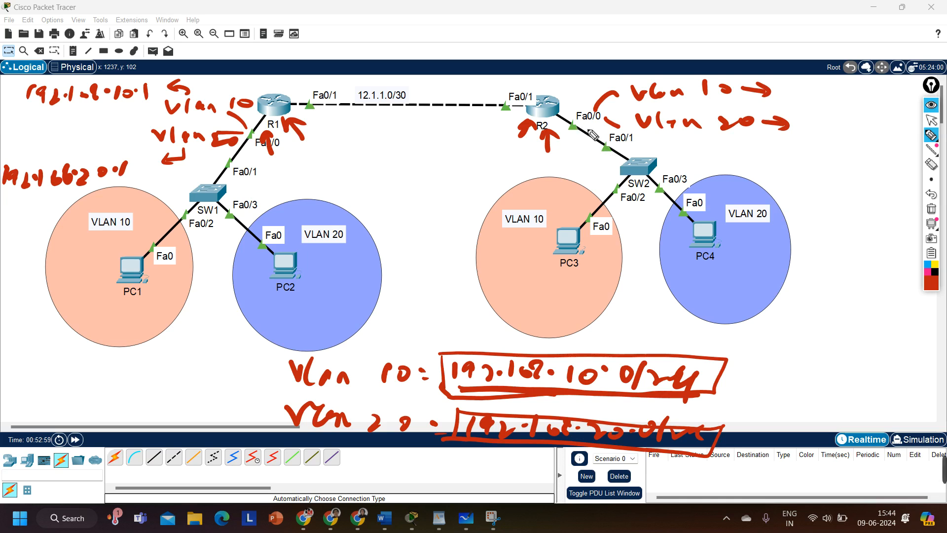
mouse_move(345, 104)
mouse_down()
mouse_move(394, 114)
mouse_move(354, 110)
mouse_move(375, 115)
mouse_up()
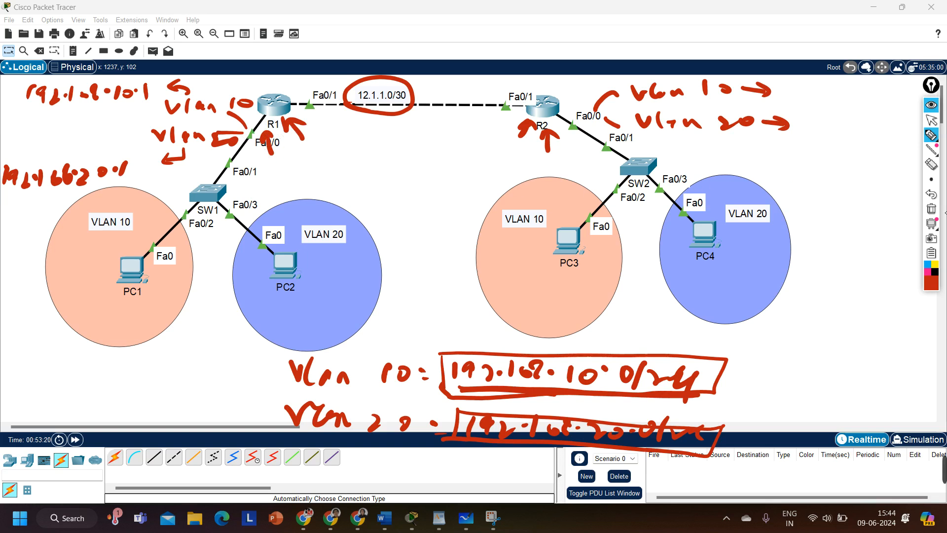
Clear all handwritten annotations from the topology and return to the normal pointer
click(934, 209)
click(930, 119)
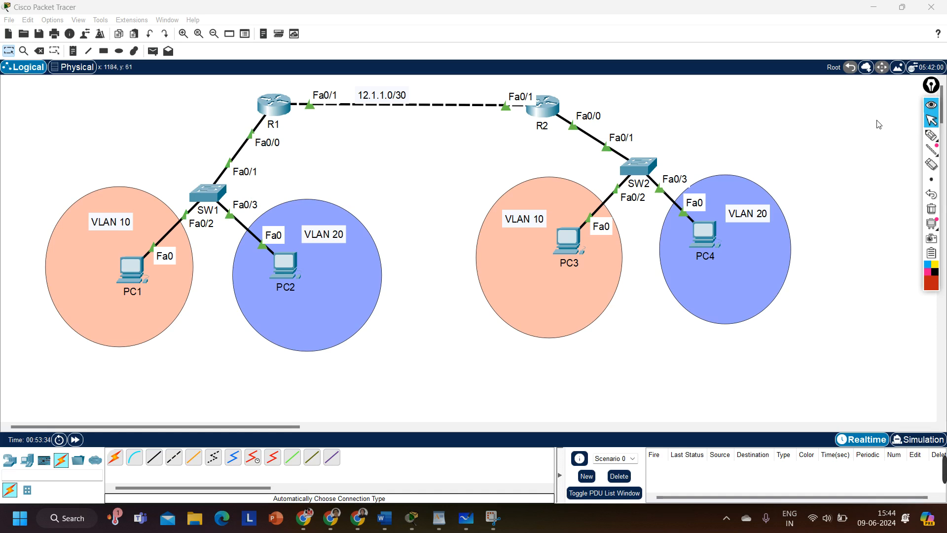
drag(16, 200, 910, 359)
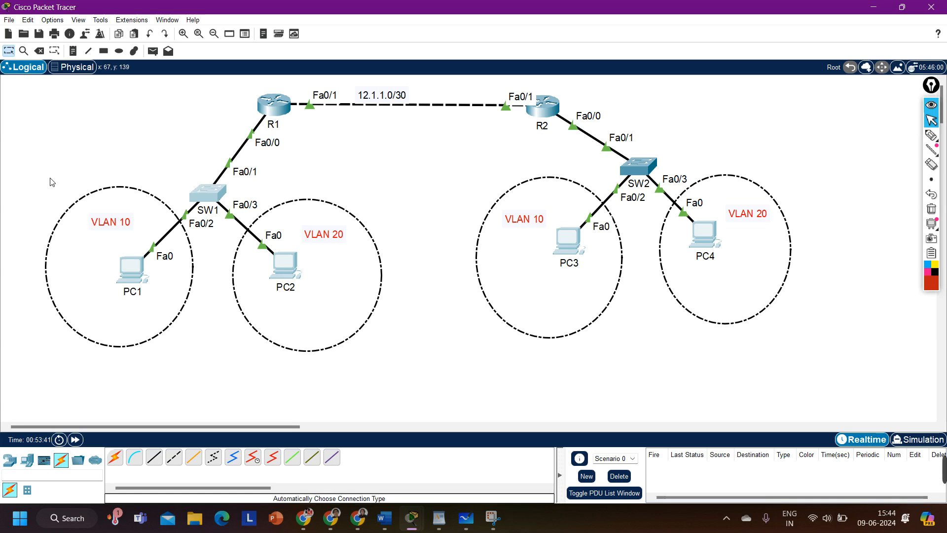
click(36, 186)
drag(17, 185, 805, 366)
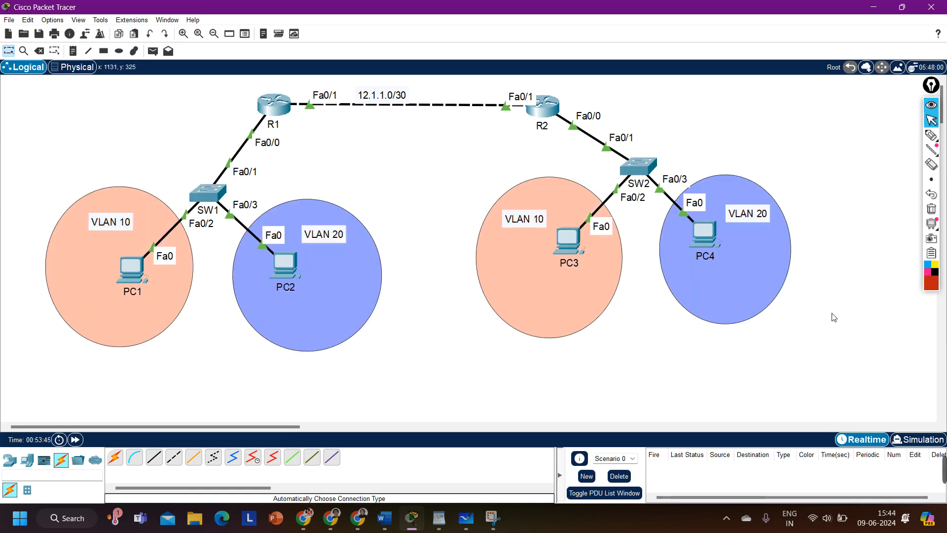
Add a two-line note below the VLAN circles reading "VLAN 10 = 192.168.10.0/24" and "VLAN 20 = 192.168.20.0/24"
click(73, 52)
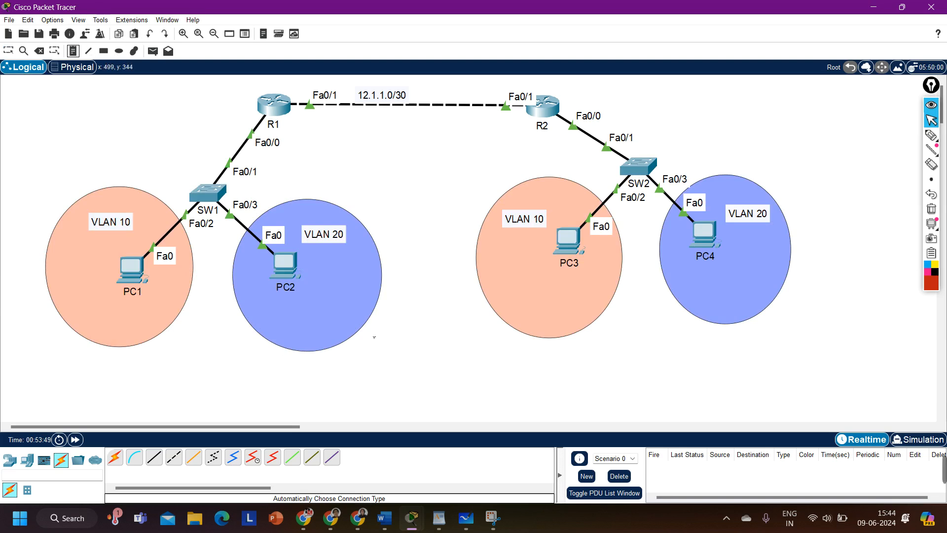
click(374, 344)
text(VLAN 10 =)
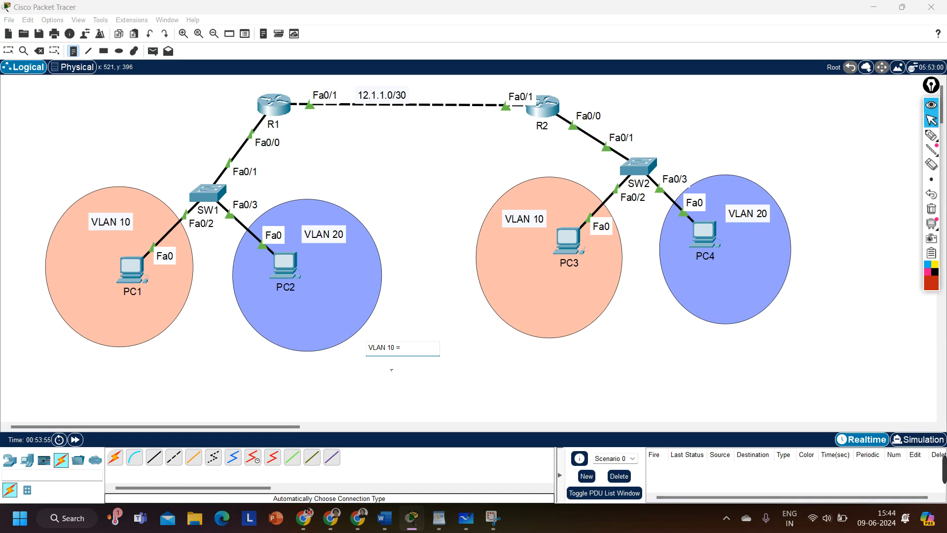
text( 192.168.10.0/24)
key(Return)
text(VLAN 20 = 19)
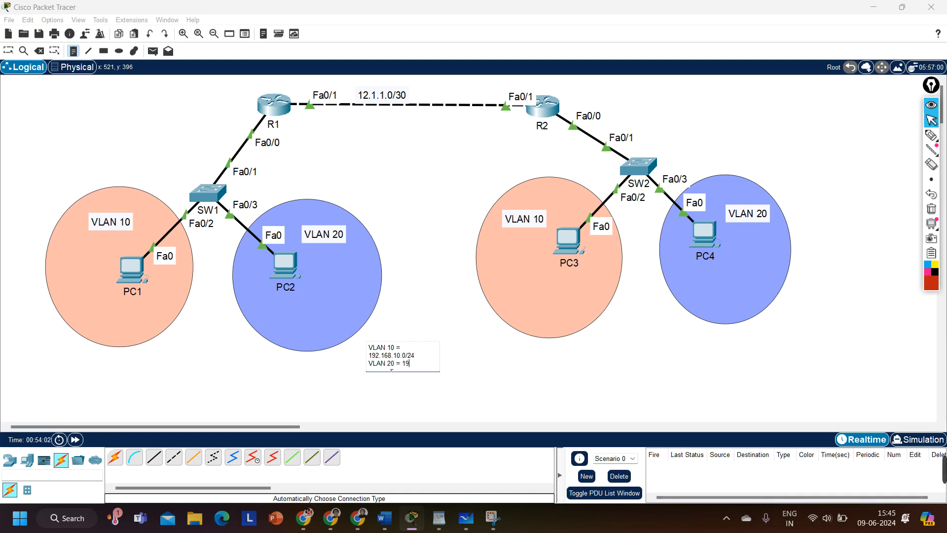
text(2.168.20.0/24)
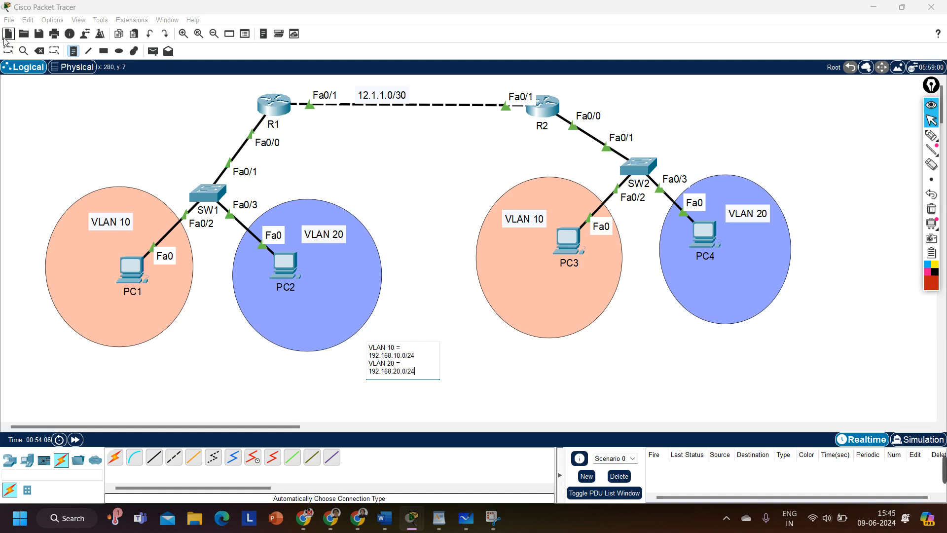
click(8, 51)
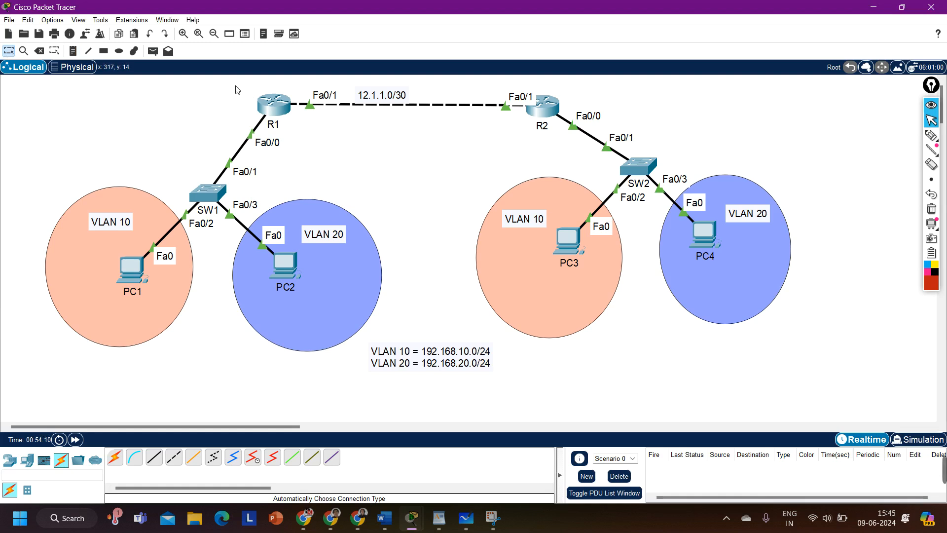
drag(235, 85, 307, 142)
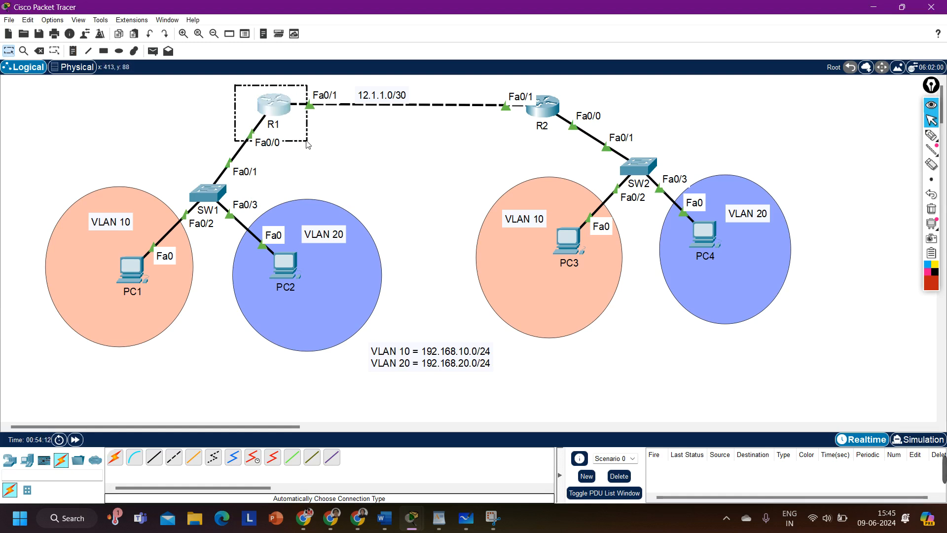
click(307, 142)
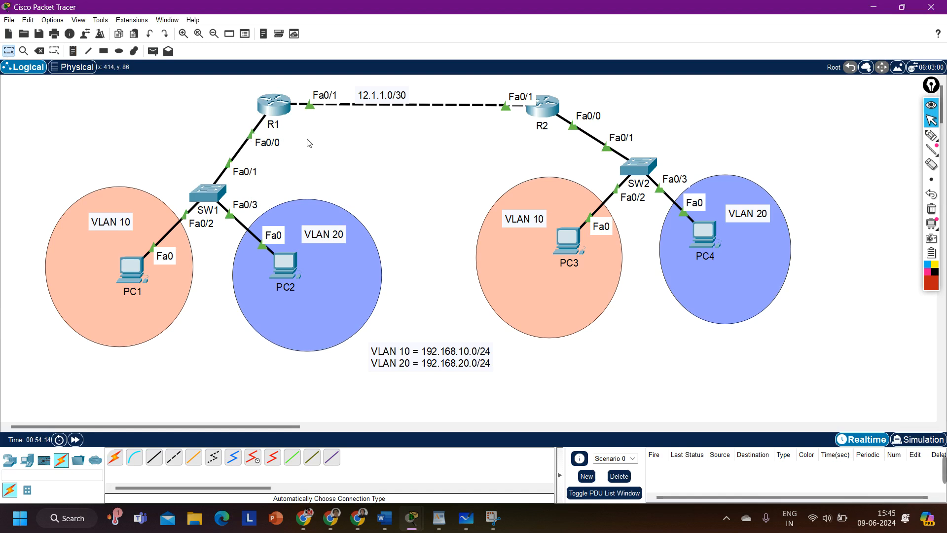
drag(307, 139, 220, 86)
click(424, 129)
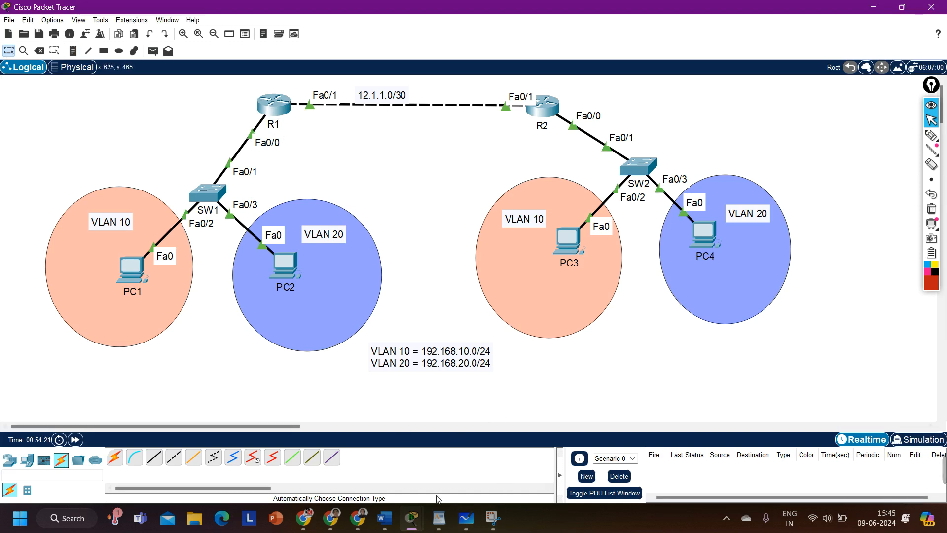
Bring up R1's command line and enter global configuration mode
mouse_move(408, 527)
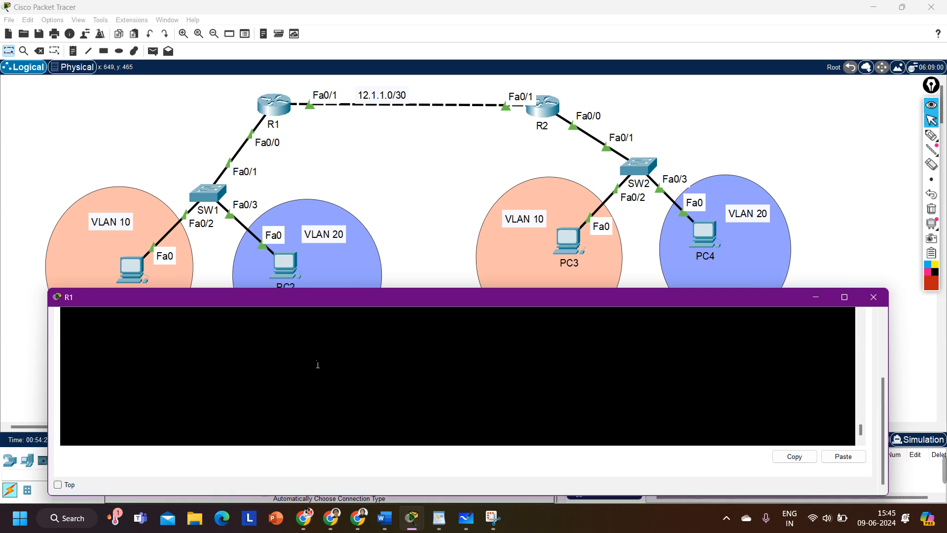
key(Return)
key(Return)
key(Return)
key(Return)
text(EN)
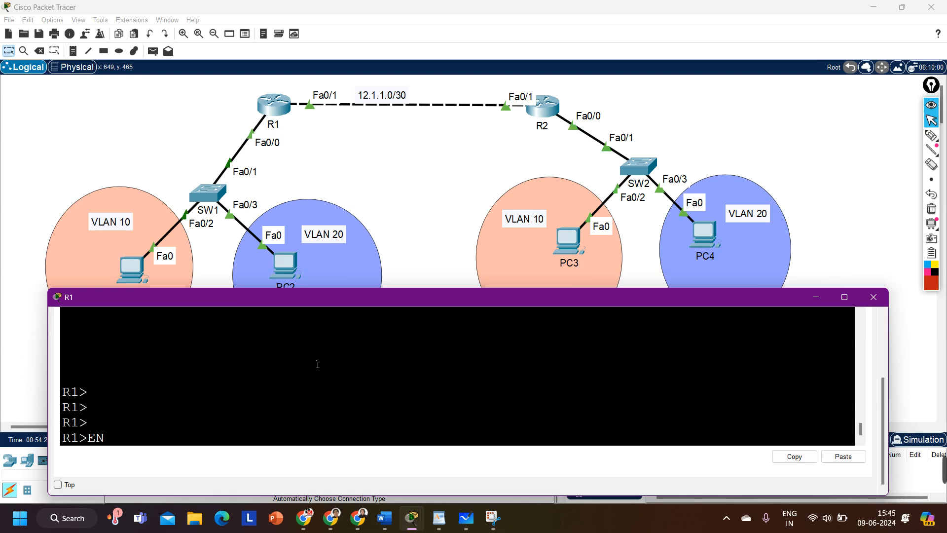
key(Return)
key(Return)
text(conf)
key(Tab)
key(Return)
key(Return)
key(Return)
key(Return)
key(Return)
key(Return)
key(Return)
key(Return)
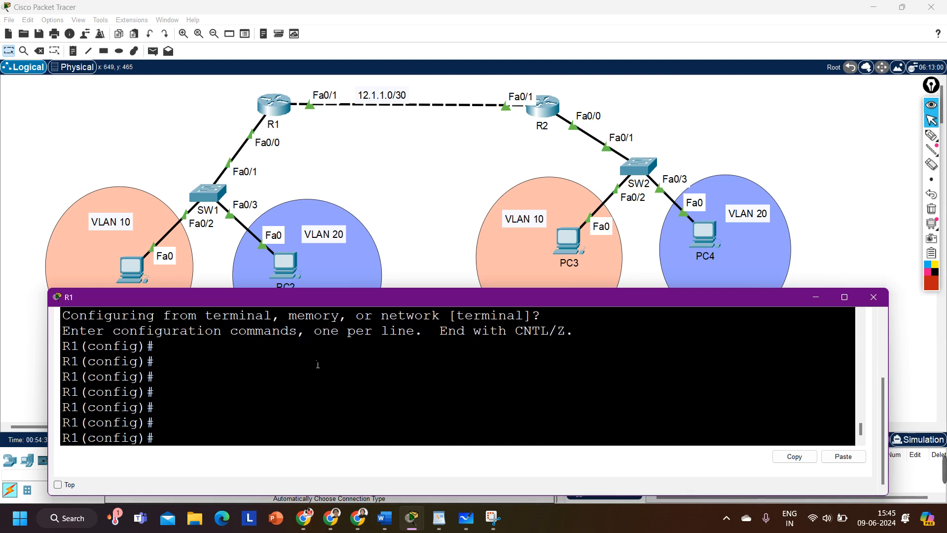
Assign IP address 12.1.1.1 with mask 255.255.255.252 to R1's FastEthernet 0/1, then leave interface configuration
text(int f0/1)
key(Return)
text(ip)
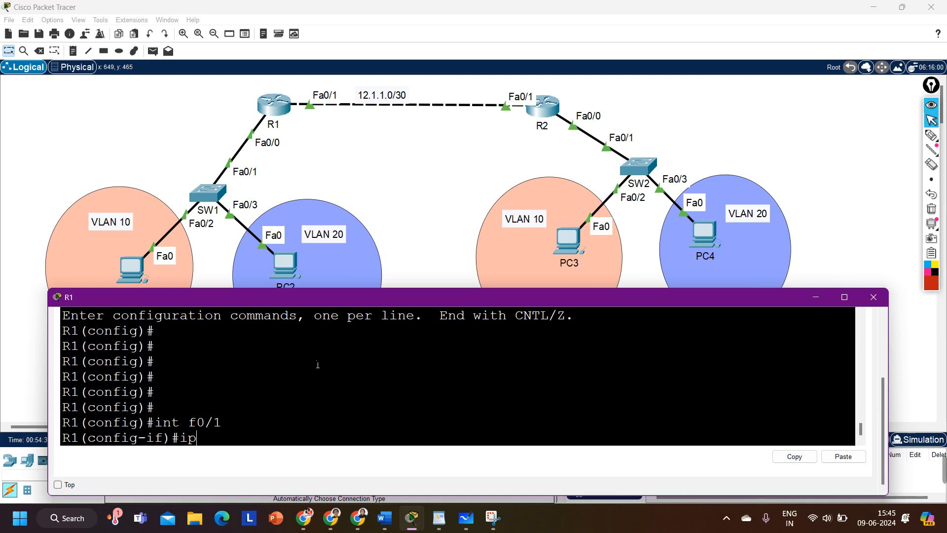
text( add)
key(Tab)
text(12.)
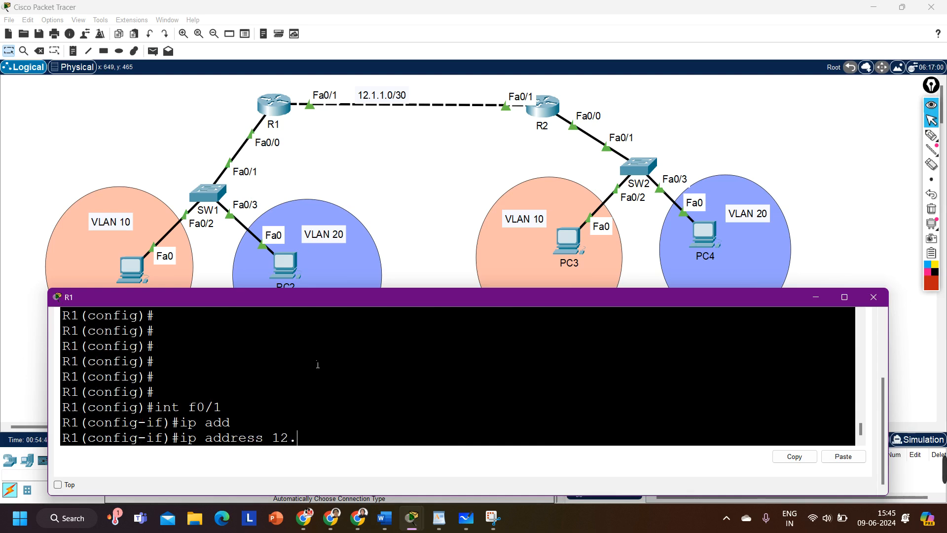
text(1.1.1 255.255)
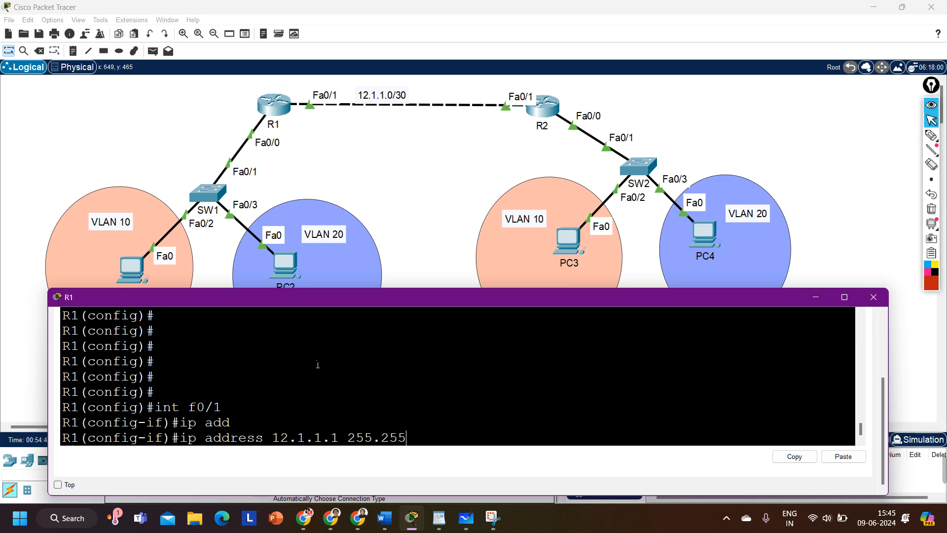
text(.255.252)
key(Return)
text(exi)
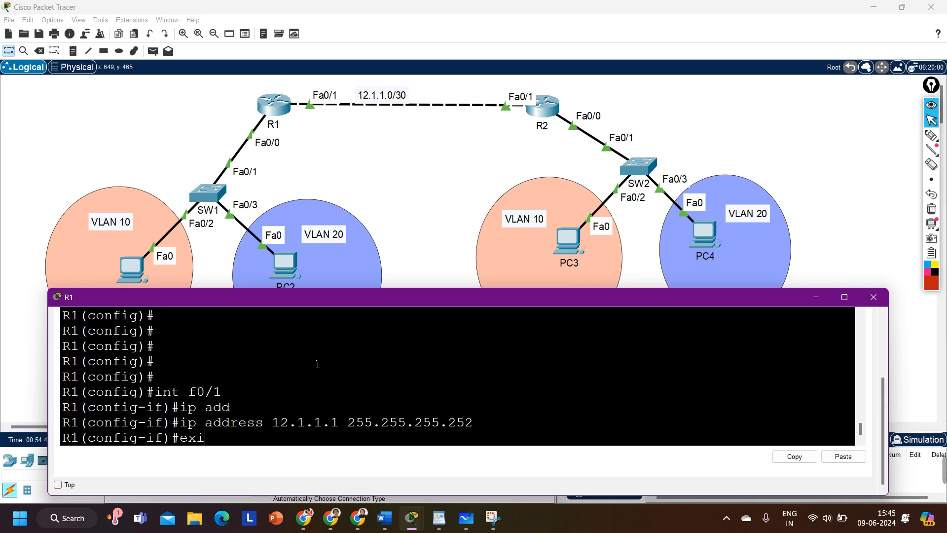
key(Return)
Enable R1's physical interface FastEthernet 0/0 with no shutdown and return to global configuration mode
text(int f0/0')
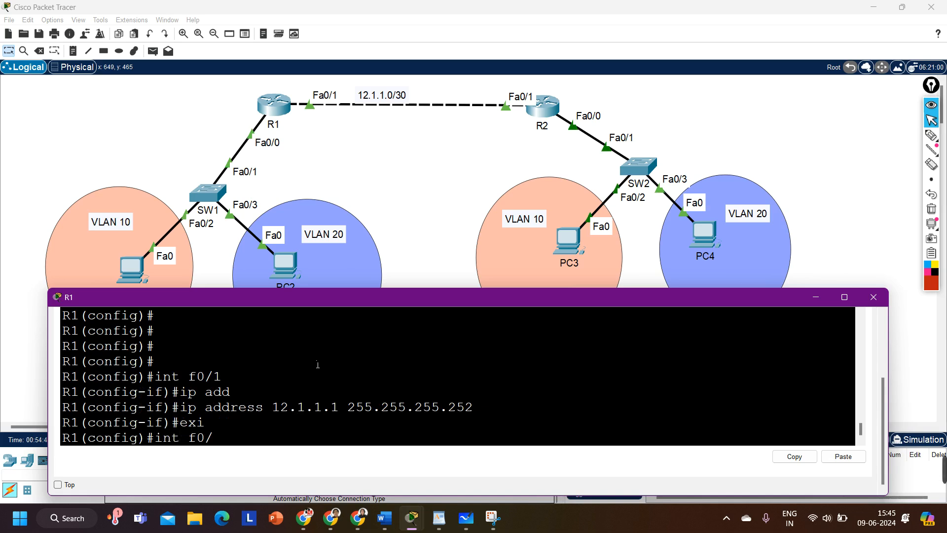
key(Return)
key(Up)
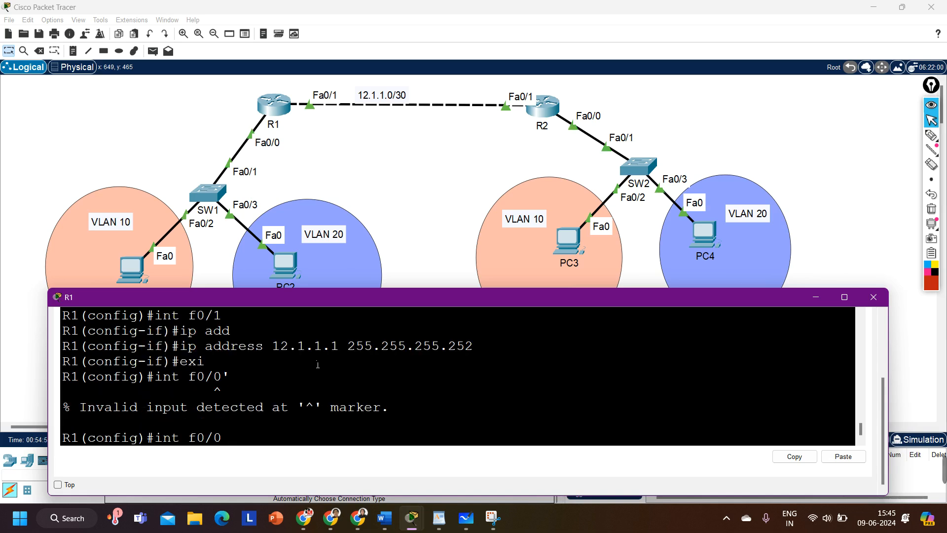
key(Return)
text(no sh)
key(Tab)
key(Return)
text(ex)
key(Return)
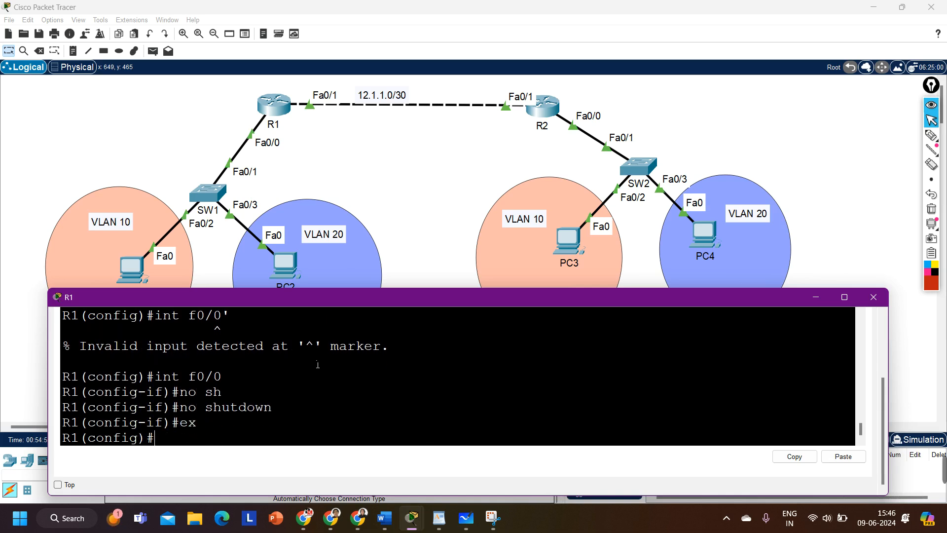
Create subinterface f0/0.10 on R1 with dot1Q encapsulation for VLAN 10, dismissing the antivirus notification
text(int f0/0.10)
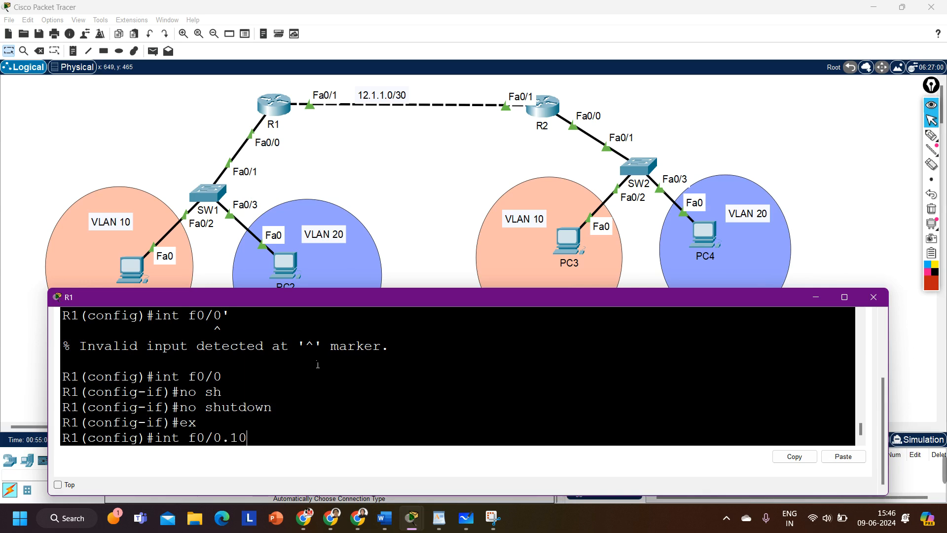
key(Return)
text(en)
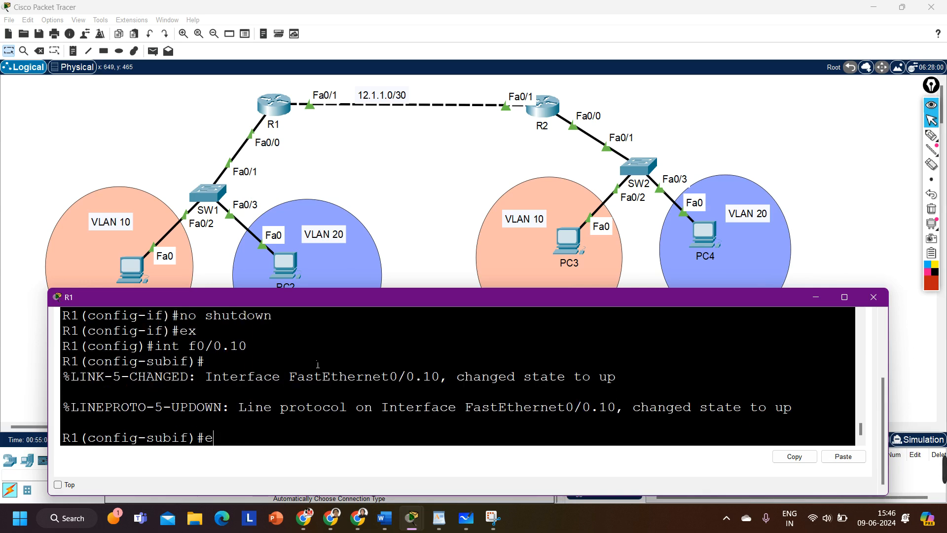
key(Tab)
text(d)
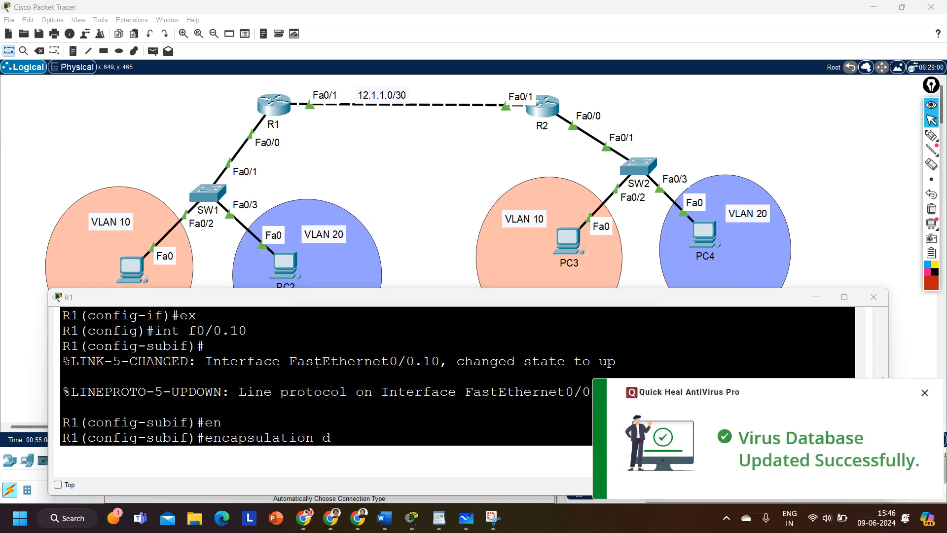
click(927, 394)
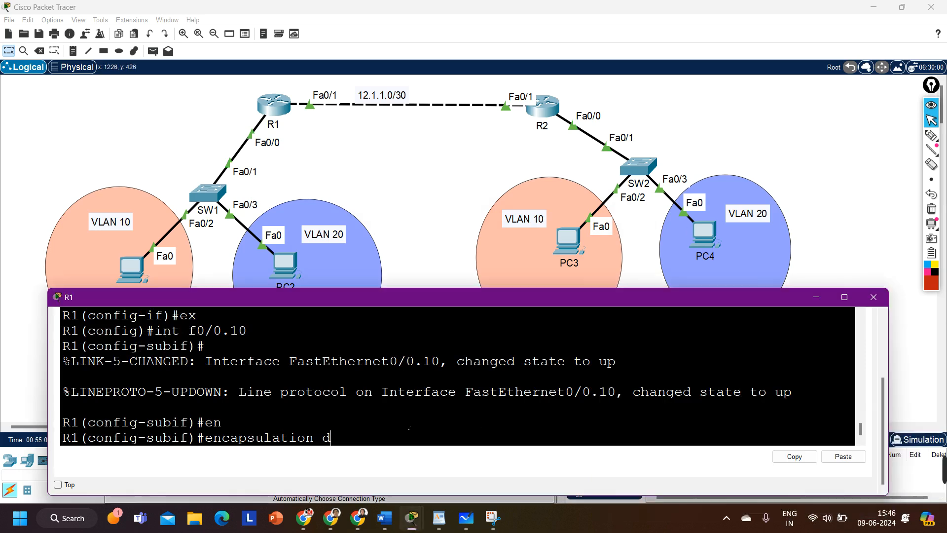
text(o)
key(Tab)
text(10)
key(Return)
Give subinterface f0/0.10 the IP address 192.168.10.1 with mask 255.255.255.0 and leave its configuration
text(ip add)
key(Tab)
text(192.168.10.1 255.255.255.0)
key(Return)
text(exi)
key(Return)
Create subinterface f0/0.20 on R1 with dot1Q encapsulation for VLAN 20
text(int)
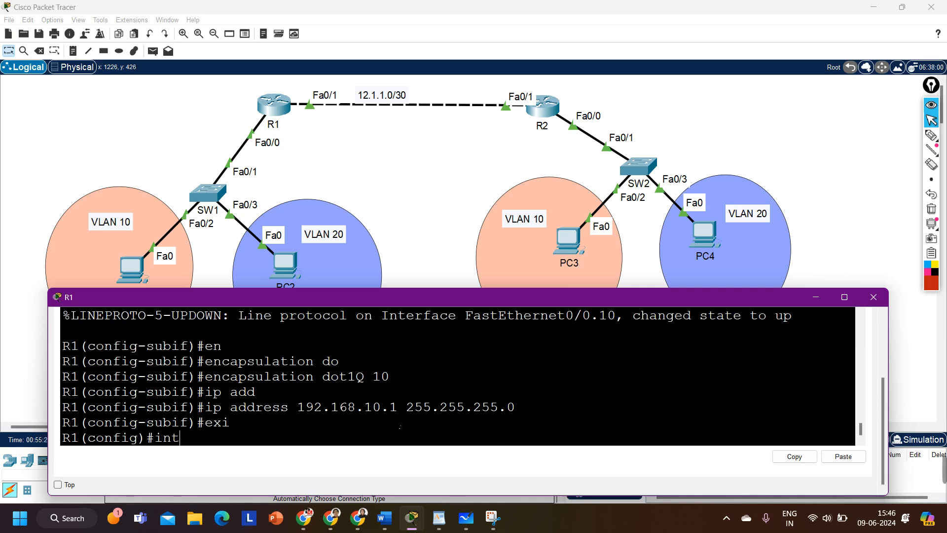
text( f0/0.20)
key(Return)
text(en)
key(Tab)
text(do)
key(Tab)
text(20)
key(Return)
Give subinterface f0/0.20 the IP address 192.168.20.1 with mask 255.255.255.0 and leave its configuration
text(ip add)
key(Tab)
text(192.168.20.1 255.32)
key(BackSpace)
key(BackSpace)
text(255.)
key(BackSpace)
text(5.255.0)
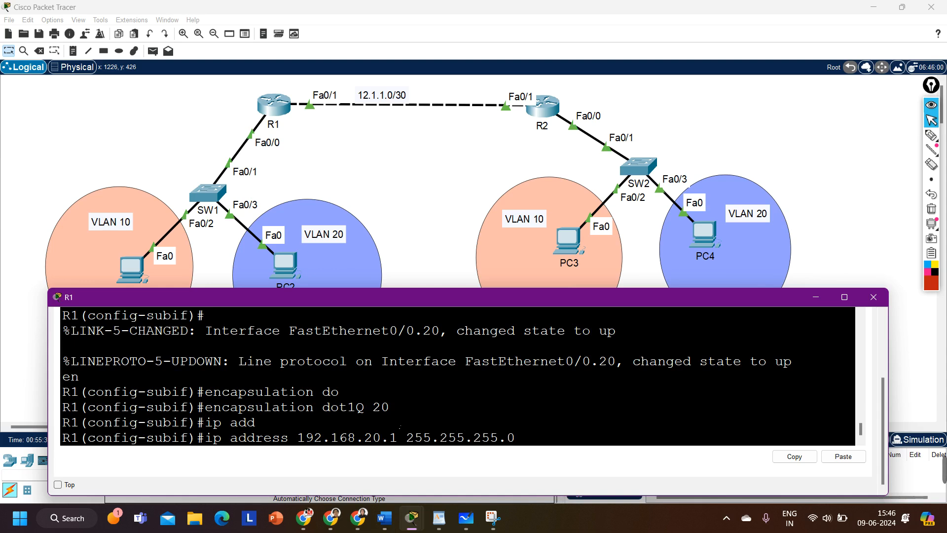
key(Return)
text(exi)
key(Return)
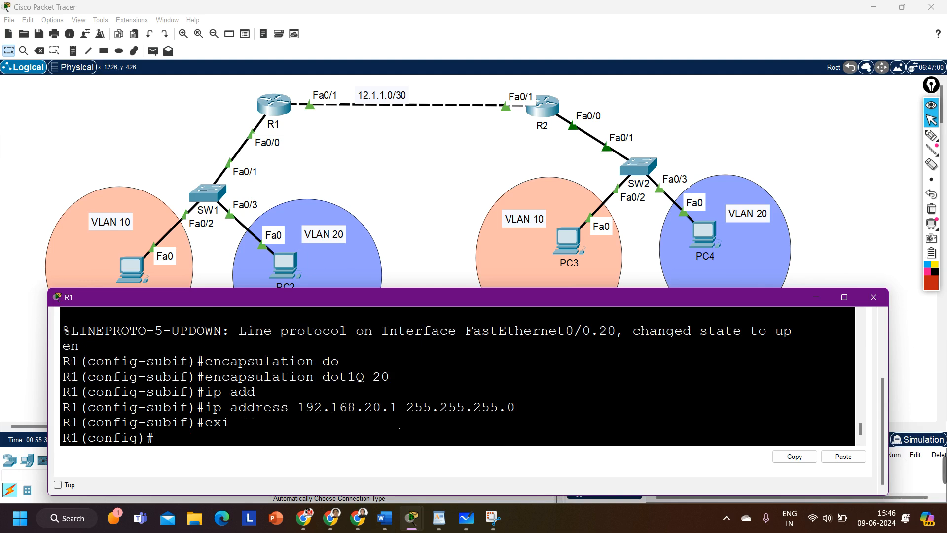
Leave configuration mode and check the addresses and status of R1's interfaces with show ip int br
key(ctrl+z)
text(sh)
key(Tab)
text(ip int br)
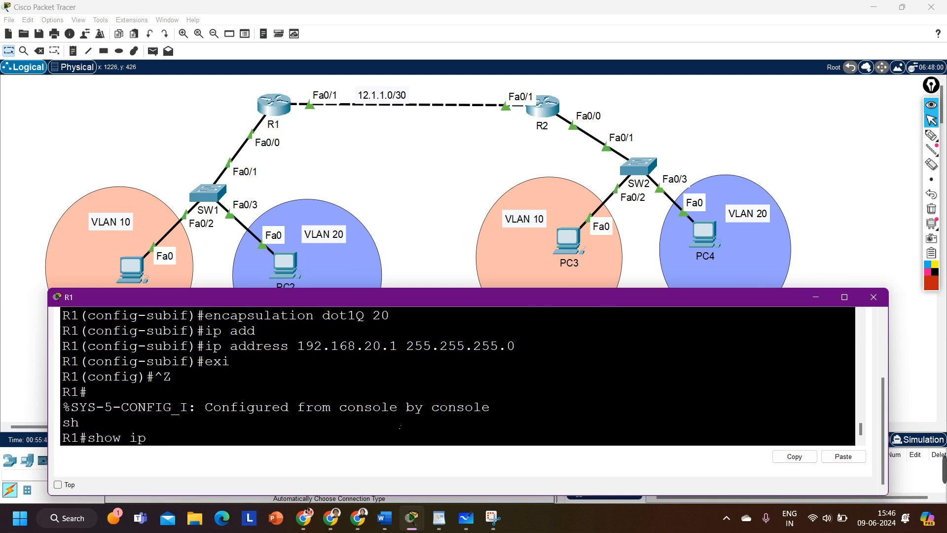
key(Return)
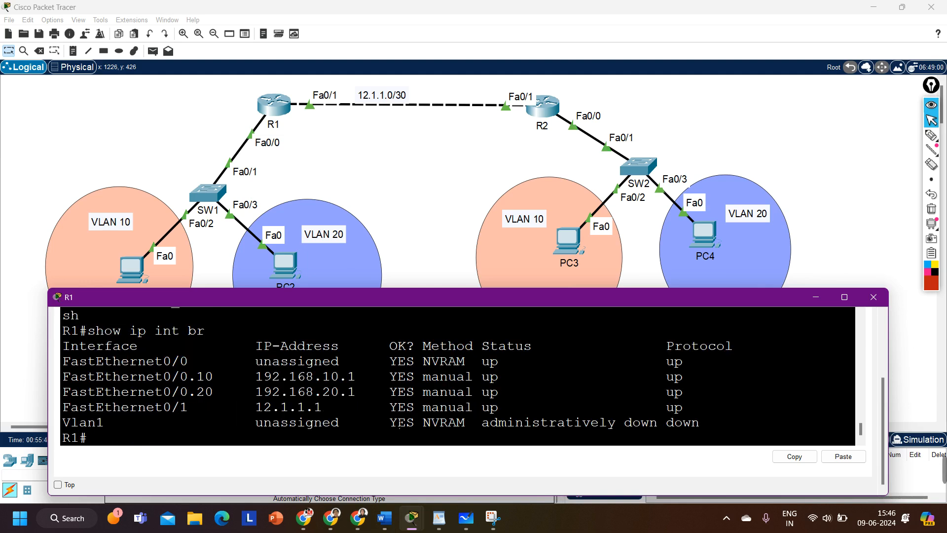
drag(72, 377, 737, 410)
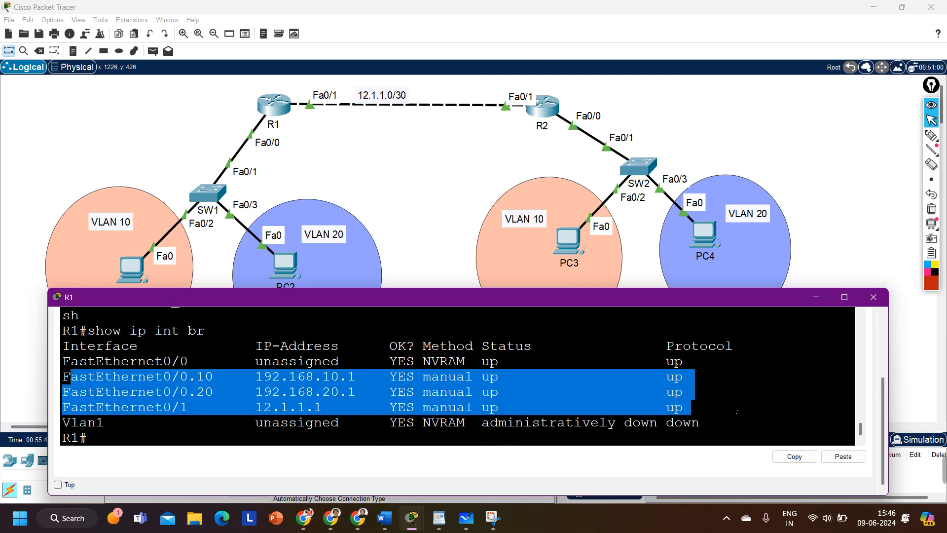
Display R1's routing table with show ip route and examine the connected VLAN 10 and VLAN 20 networks
text(sh)
key(Tab)
text(ip ro)
key(Tab)
key(Return)
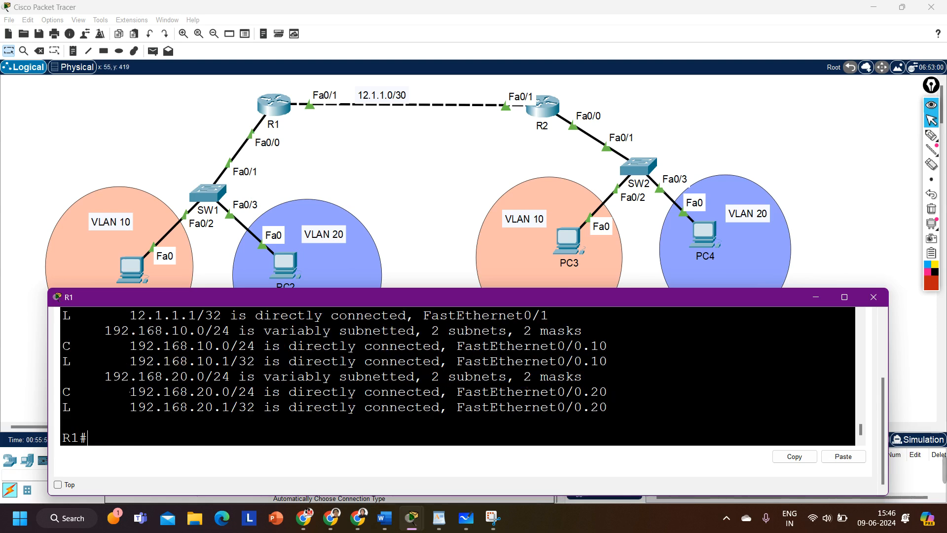
drag(113, 362, 240, 350)
double_click(198, 348)
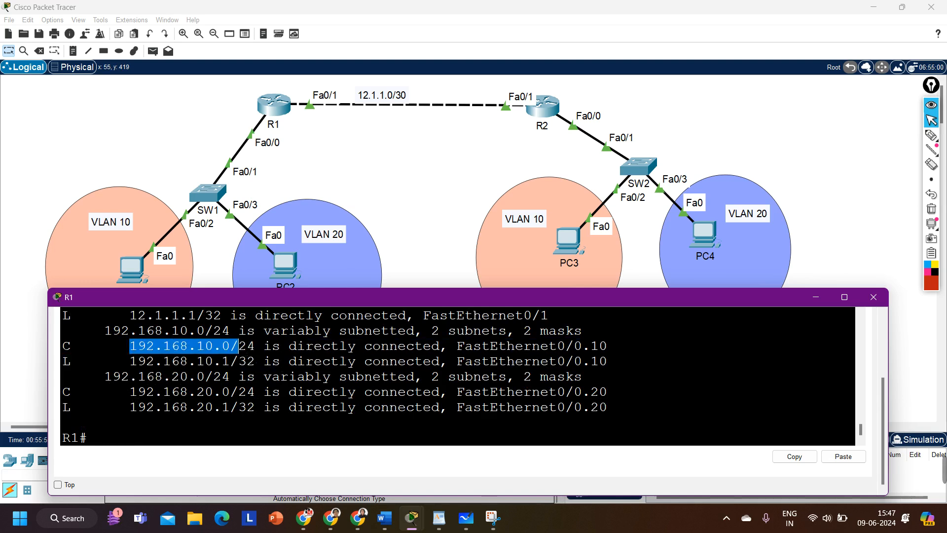
drag(130, 392, 257, 393)
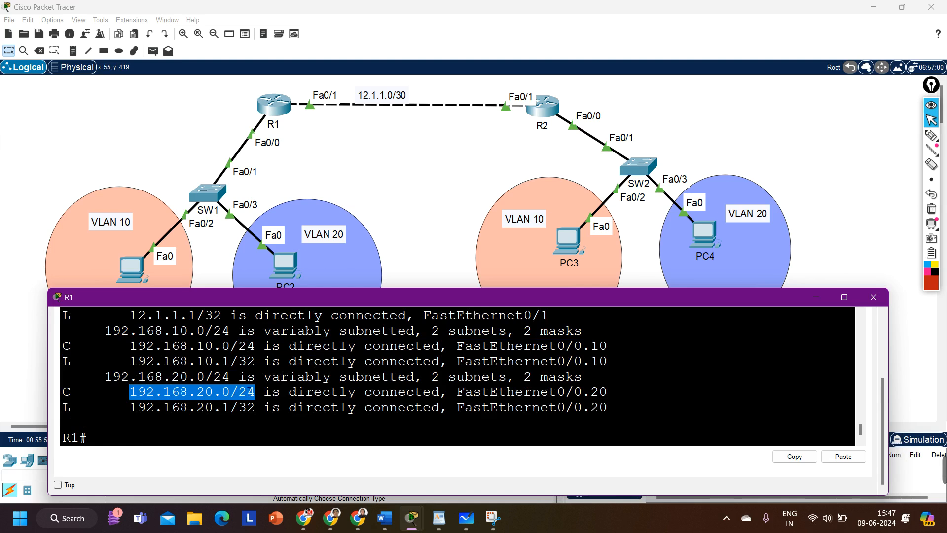
Place a two-line note beside R1 reading "F0/0.10 - VLAN 10 -> 192.168.10.1" and "F0/0.20 - VLAN 20 -> 192.168.20.1"
click(188, 128)
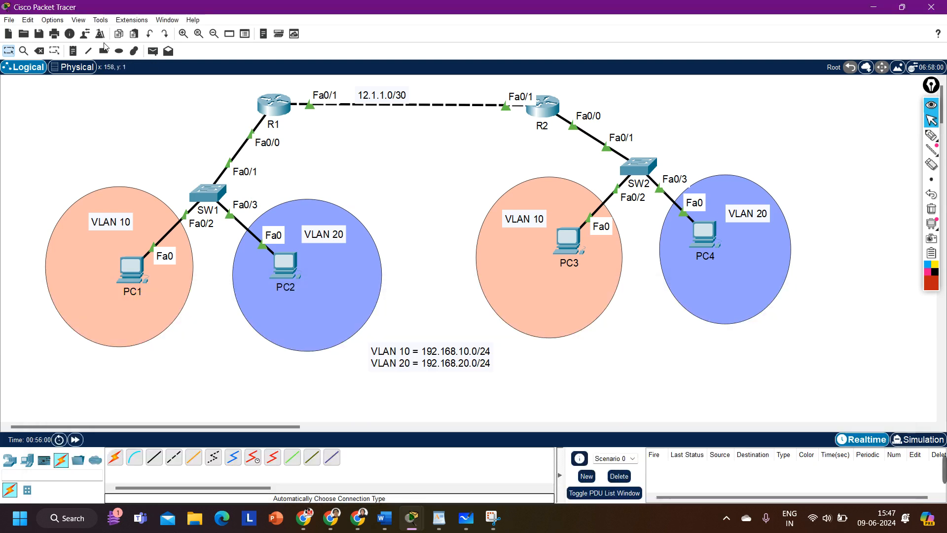
click(73, 51)
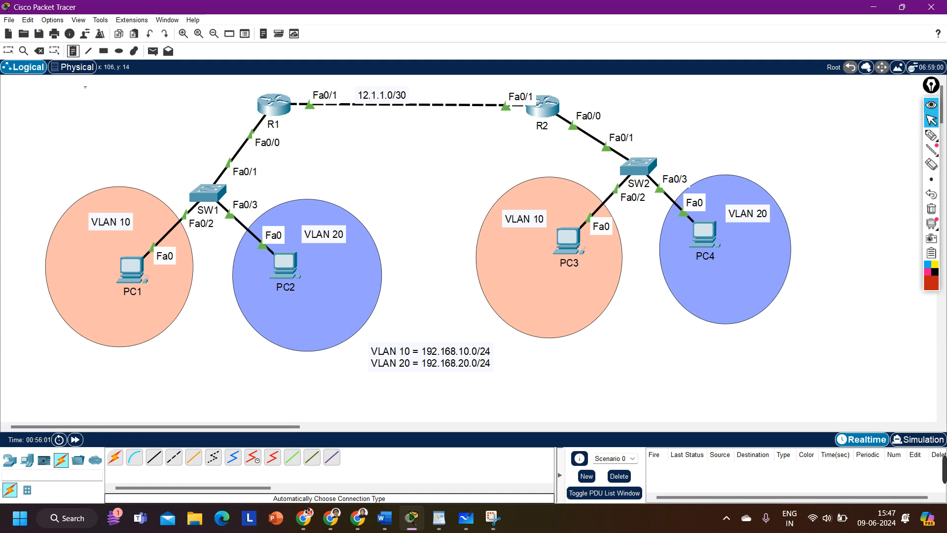
click(60, 105)
text(F0/0.10 - VLA)
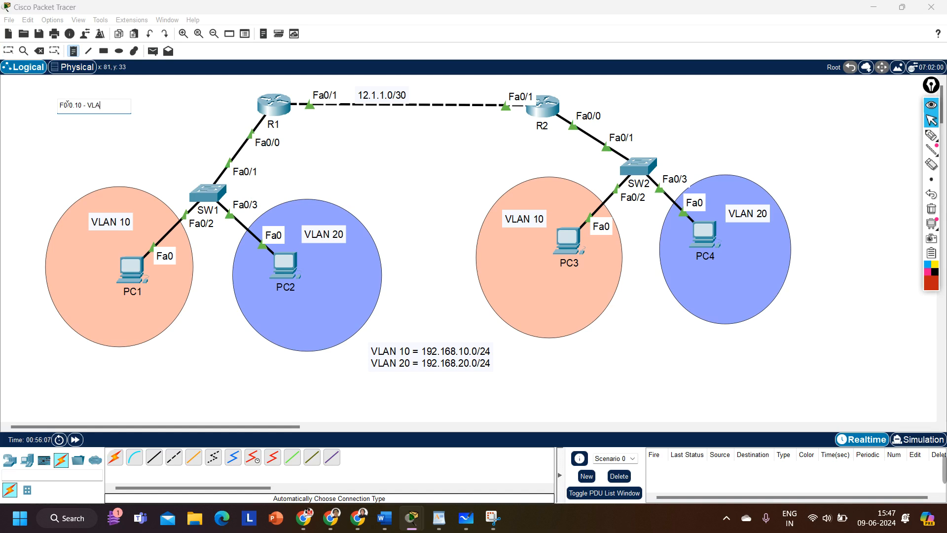
text(N 10 -> 192.168)
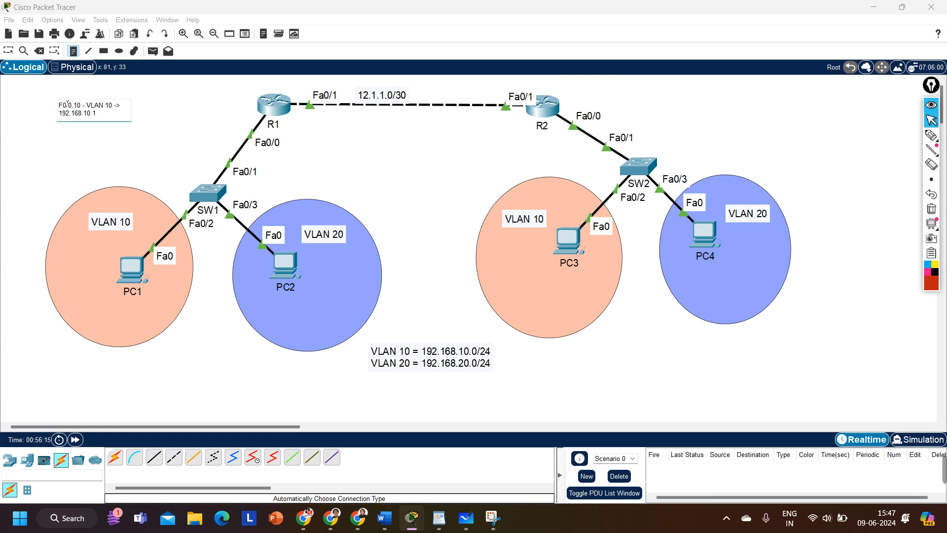
text(.10.1)
key(Return)
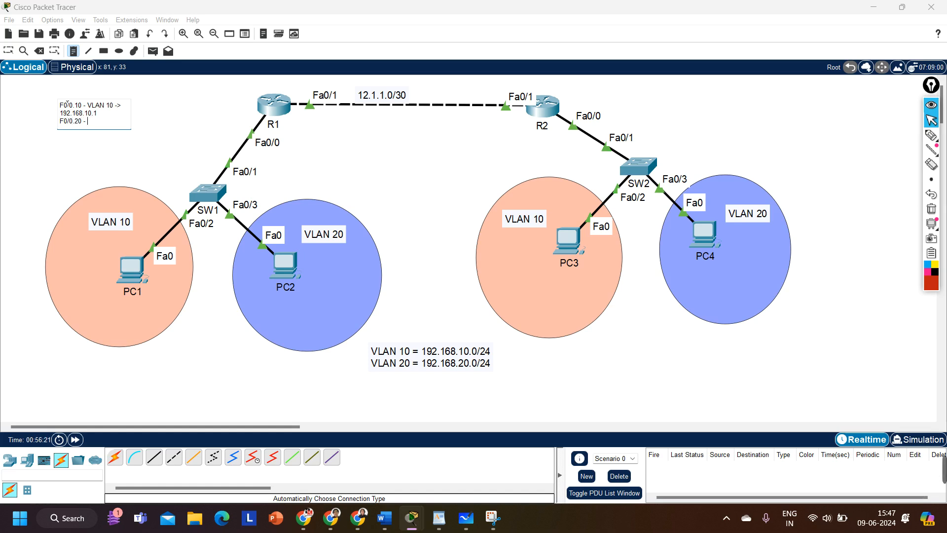
text(F0/0.20 - VLAN 20 ->)
key(Return)
text(192.168.20.1)
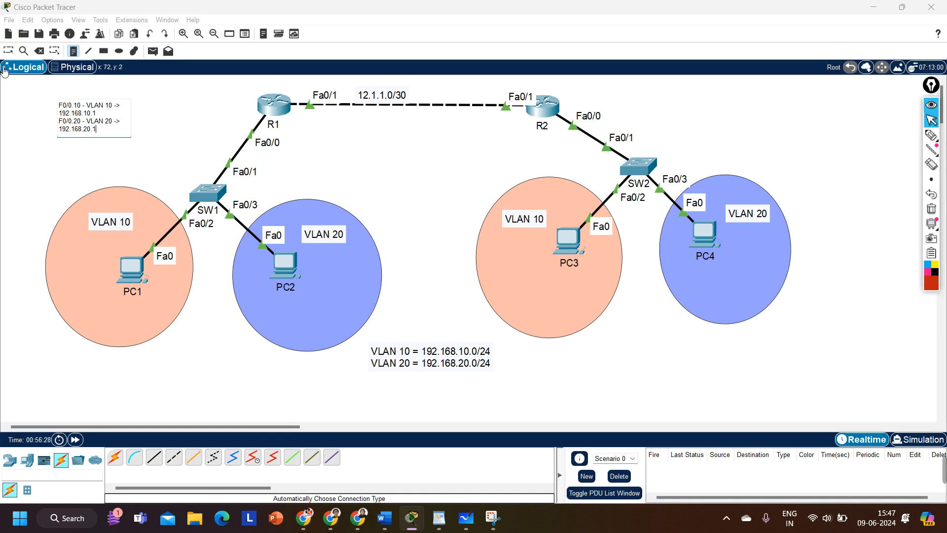
click(9, 50)
drag(90, 121, 85, 113)
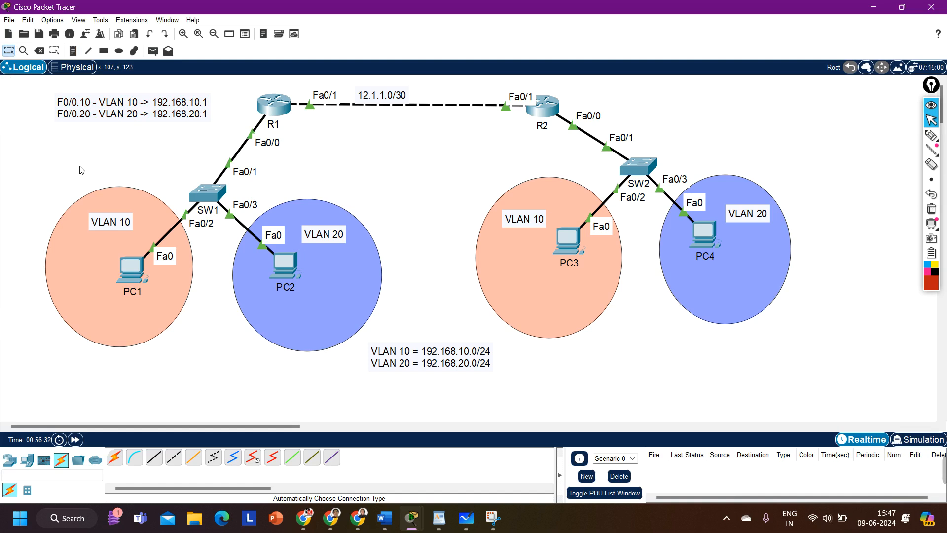
drag(26, 94, 115, 138)
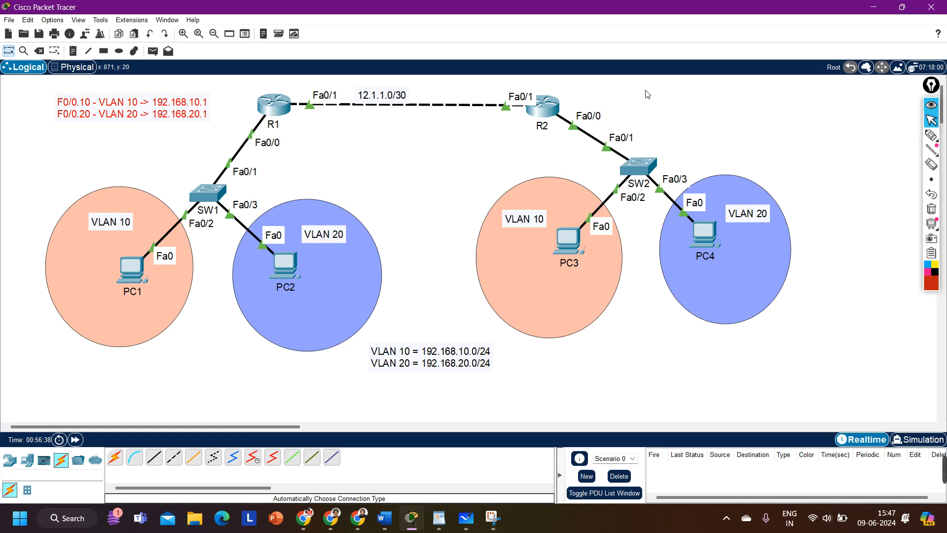
Duplicate R1's subinterface note beside R2, changing its addresses to 192.168.10.2 and 192.168.20.2
double_click(142, 113)
key(ctrl+c)
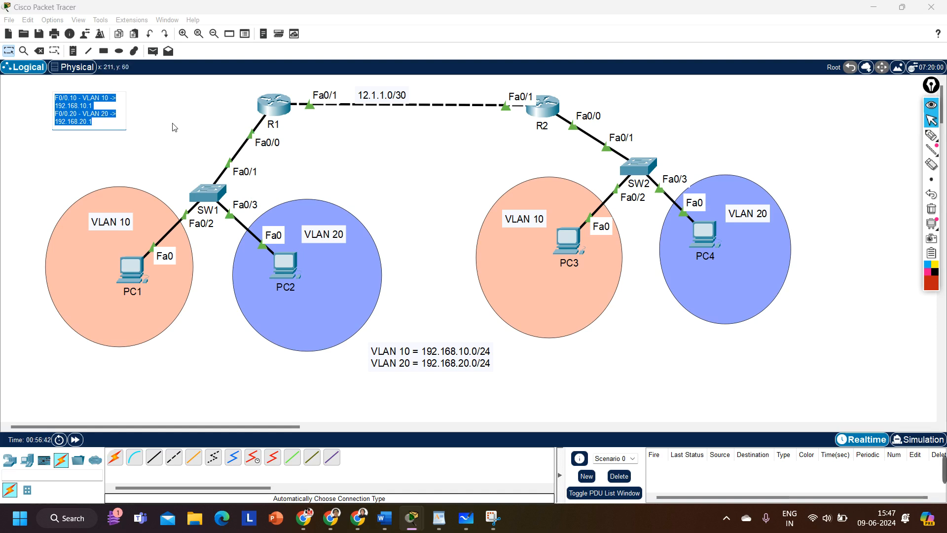
click(392, 159)
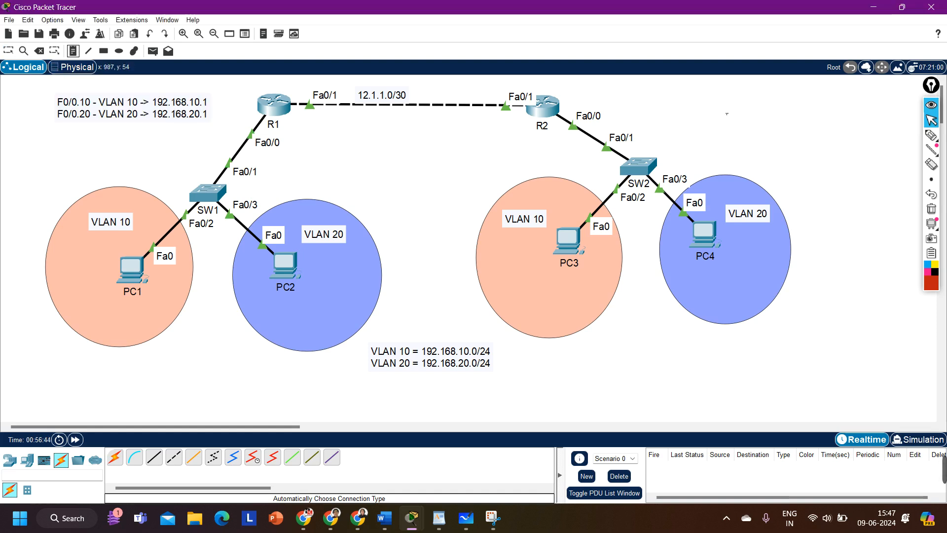
key(ctrl+v)
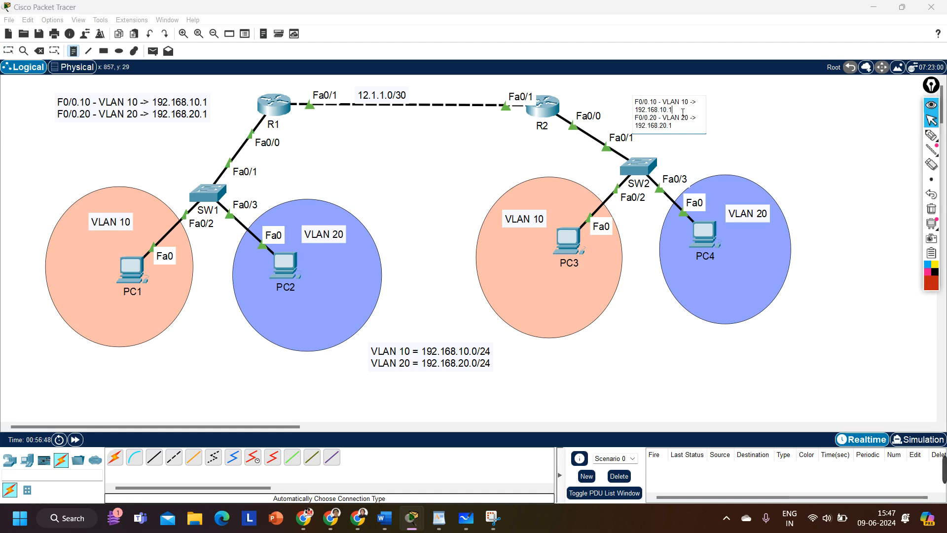
text(2)
click(439, 107)
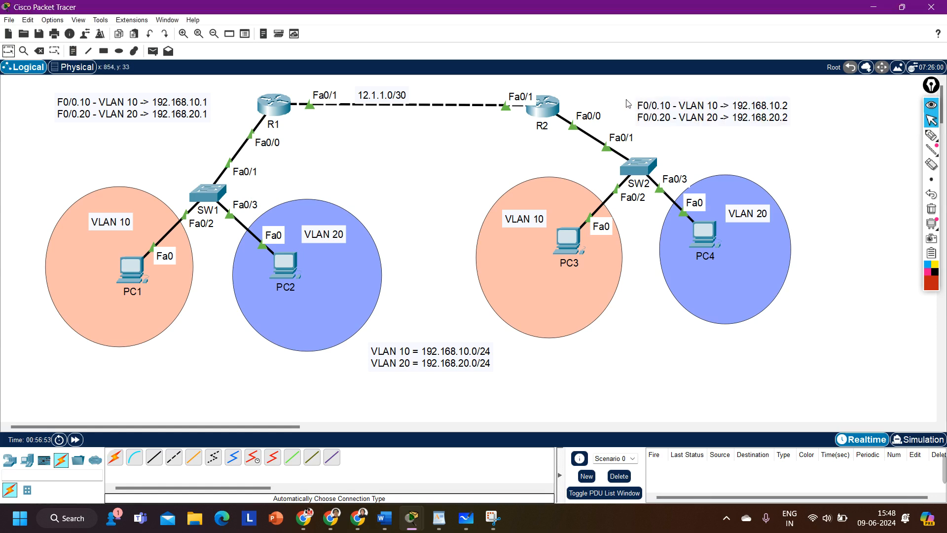
drag(743, 107, 731, 100)
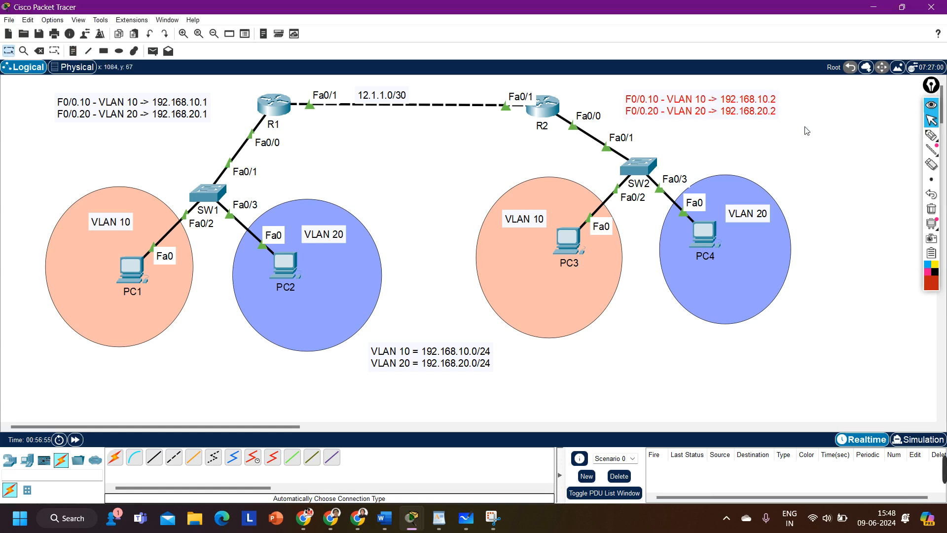
Bring up R2's command line at the user prompt
mouse_move(404, 531)
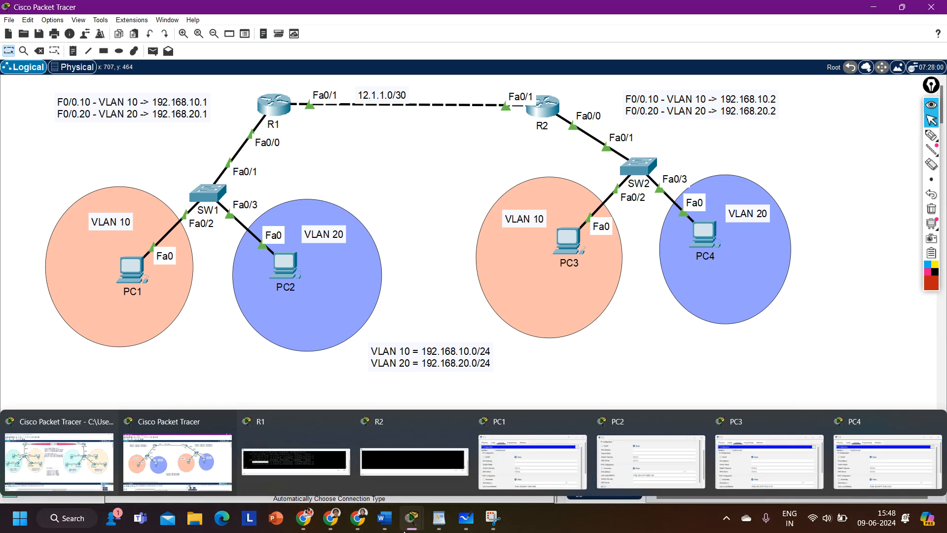
click(414, 461)
key(Return)
key(Return)
key(Return)
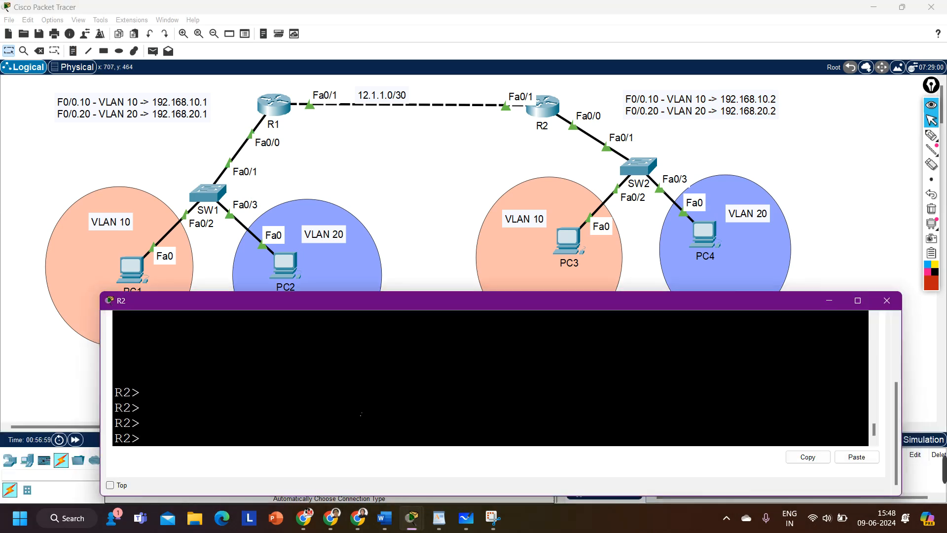
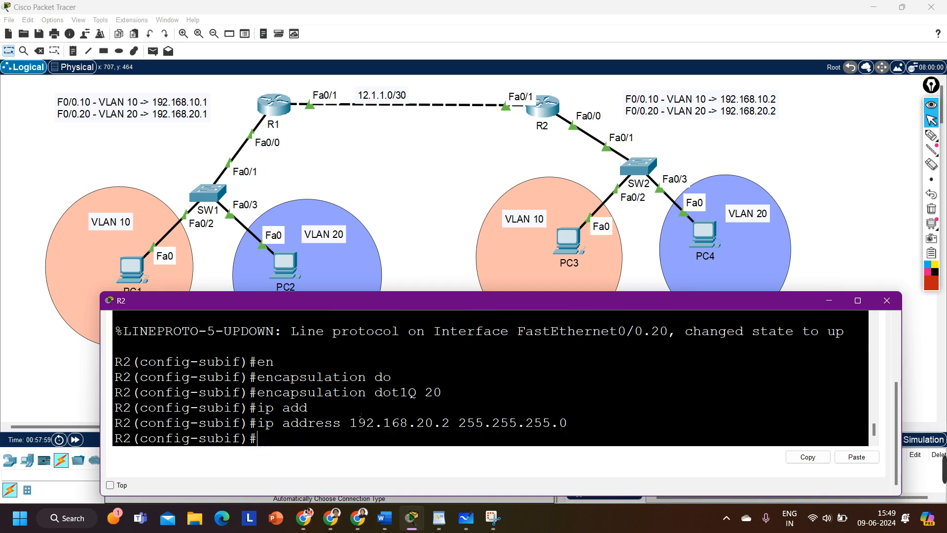
Leave R2's subinterface and global configuration modes and return to the privileged EXEC prompt
text(exi)
key(Return)
key(Return)
key(ctrl+z)
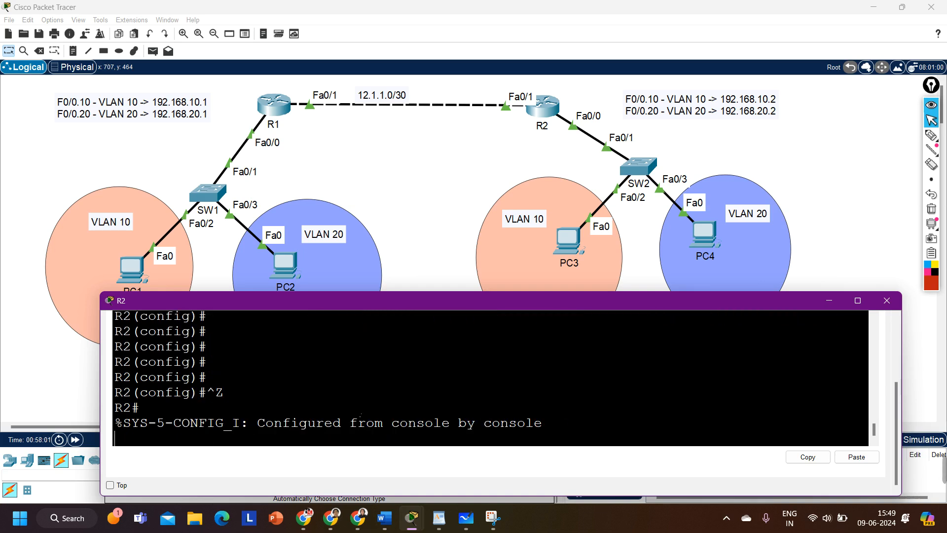
key(Return)
key(Return)
key(Return)
key(Return)
key(Return)
key(Return)
key(Return)
key(Return)
key(Return)
Display R2's routing table with show ip route and examine the connected VLAN 10 and VLAN 20 networks
text(sh)
key(Tab)
text(ip)
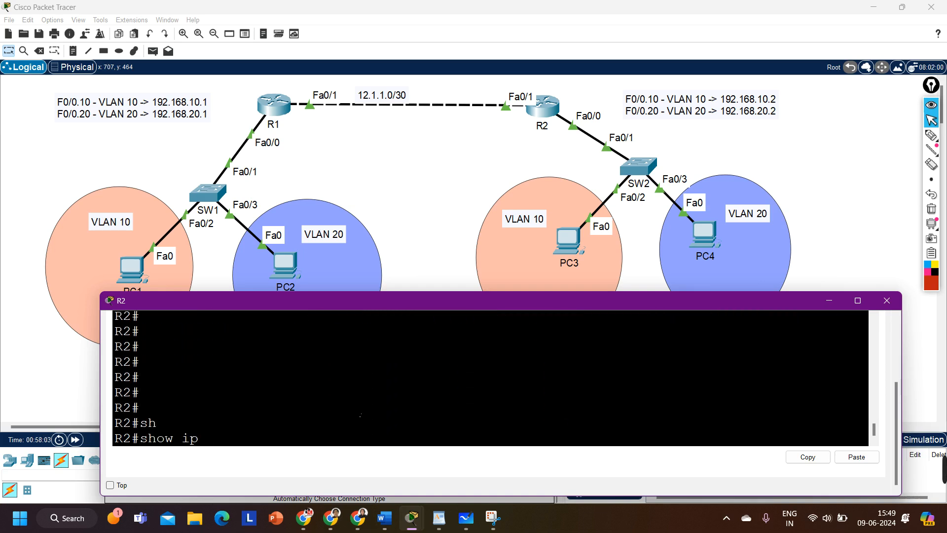
text( ro)
key(Tab)
key(Return)
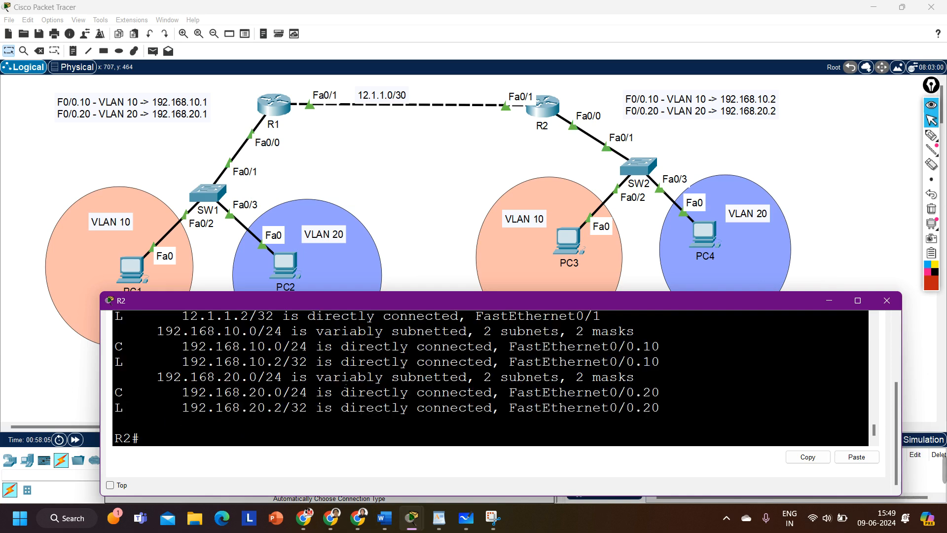
drag(118, 363, 375, 348)
drag(115, 347, 660, 347)
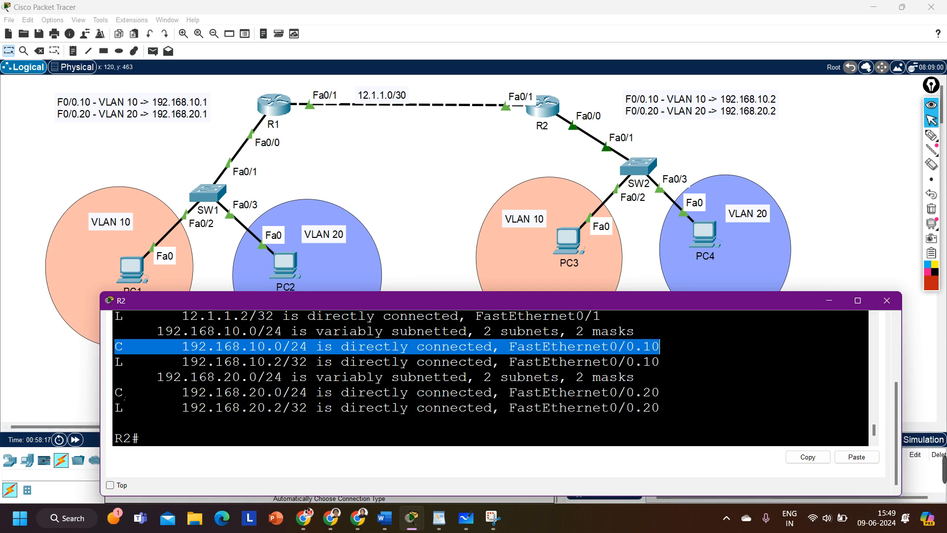
drag(123, 392, 670, 403)
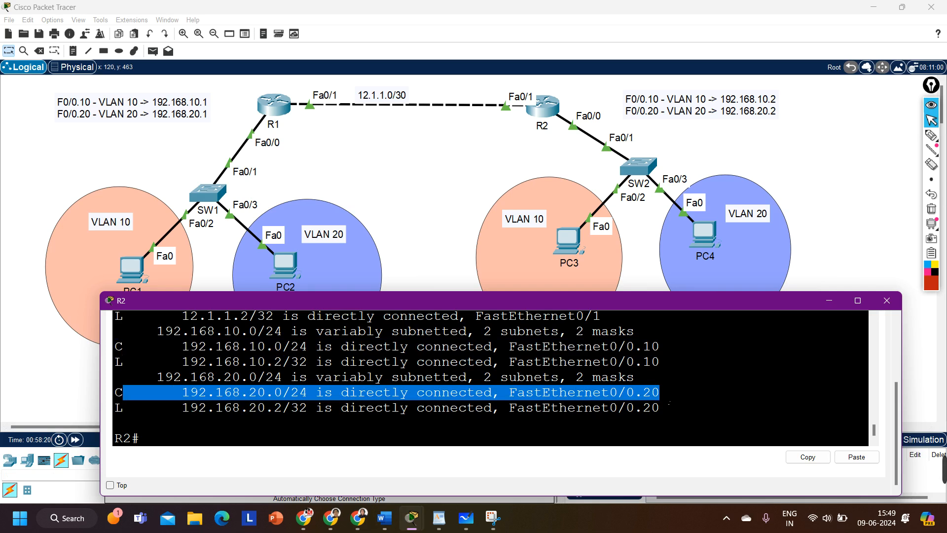
Switch to R1's command line and examine its routes for the router link, VLAN 10 and VLAN 20, then minimize it
mouse_move(412, 518)
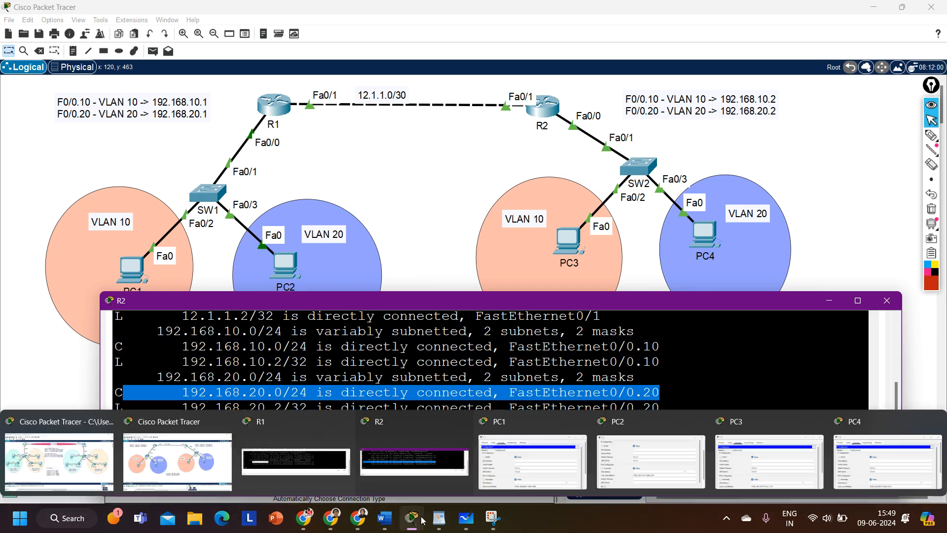
click(319, 463)
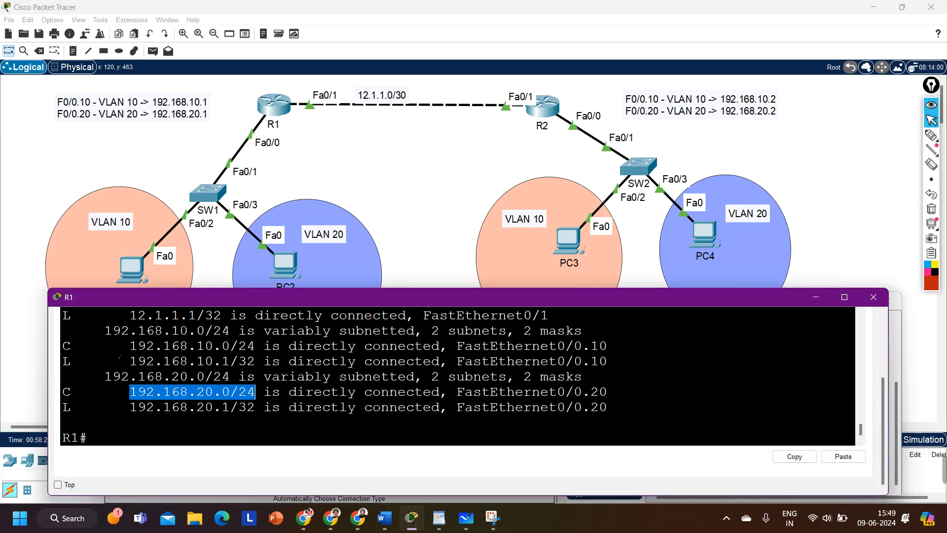
drag(121, 346, 629, 354)
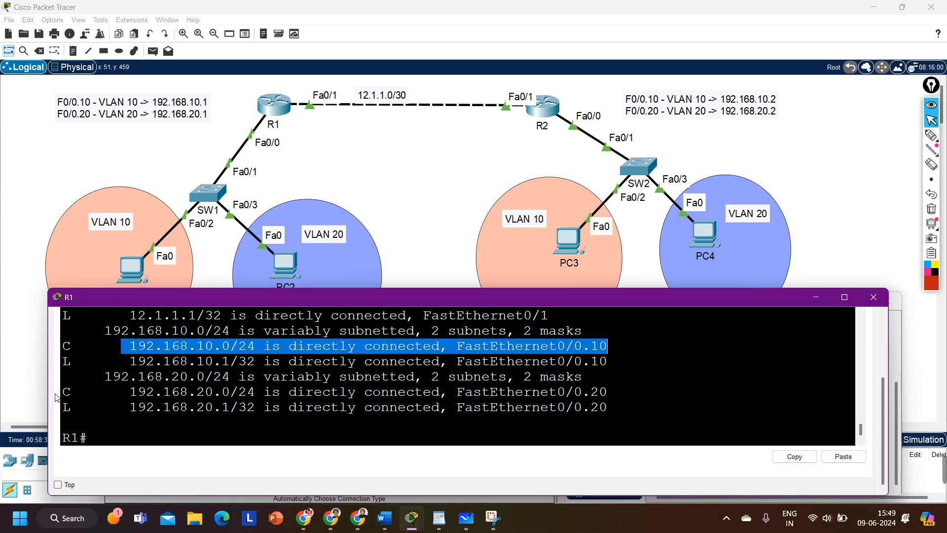
drag(64, 391, 607, 392)
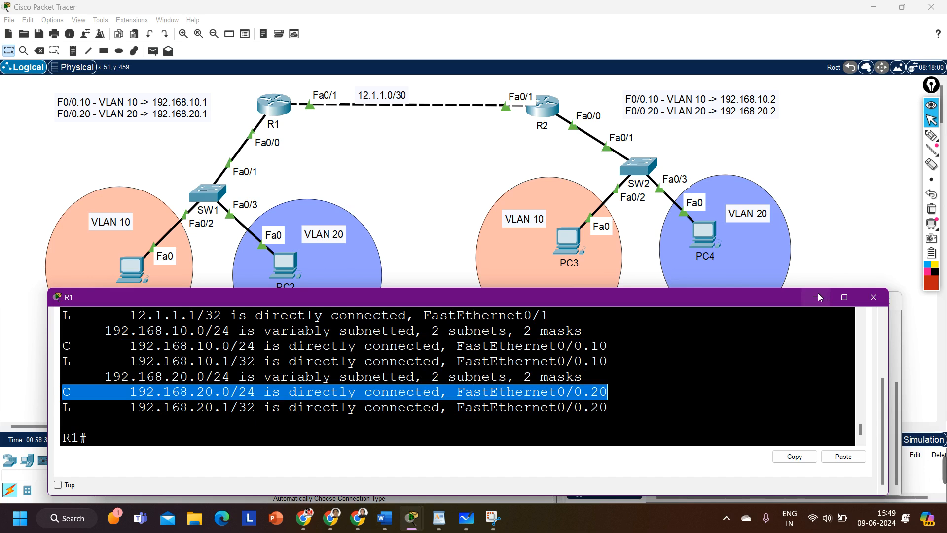
scroll(184, 409, up, 1)
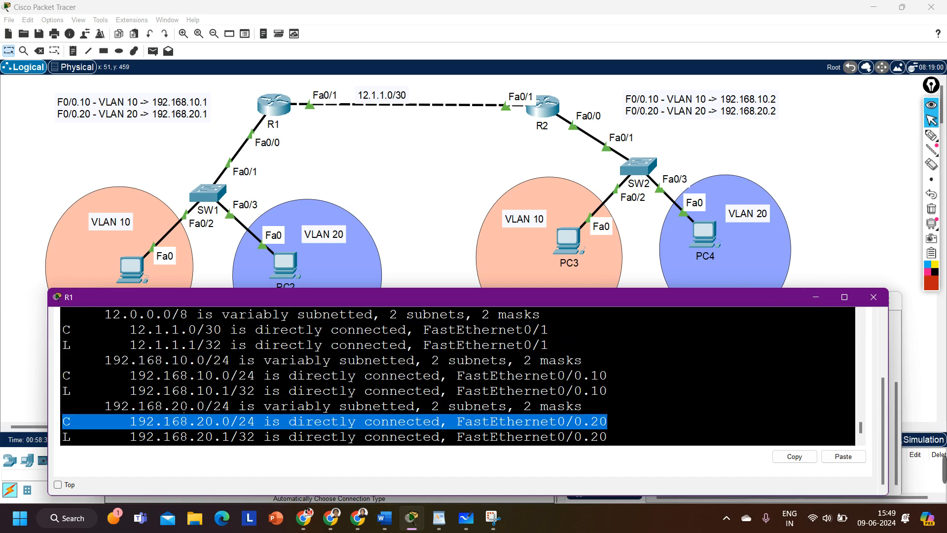
scroll(184, 409, up, 2)
scroll(114, 377, down, 2)
scroll(114, 376, down, 1)
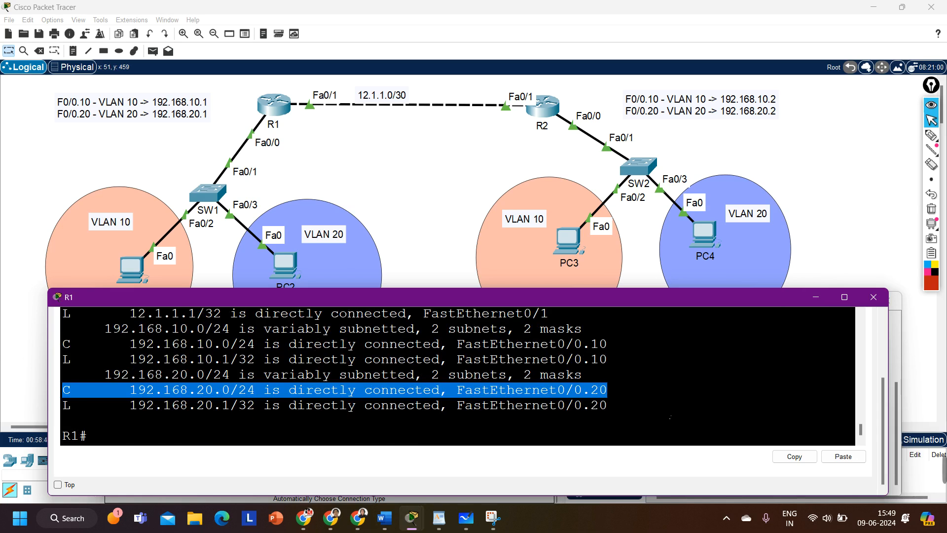
scroll(115, 356, up, 1)
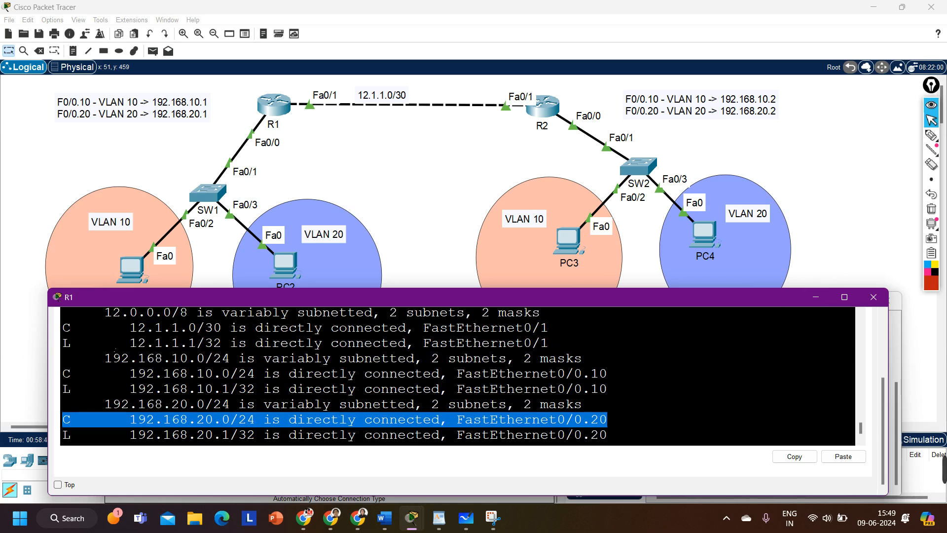
drag(114, 346, 213, 329)
drag(120, 328, 272, 328)
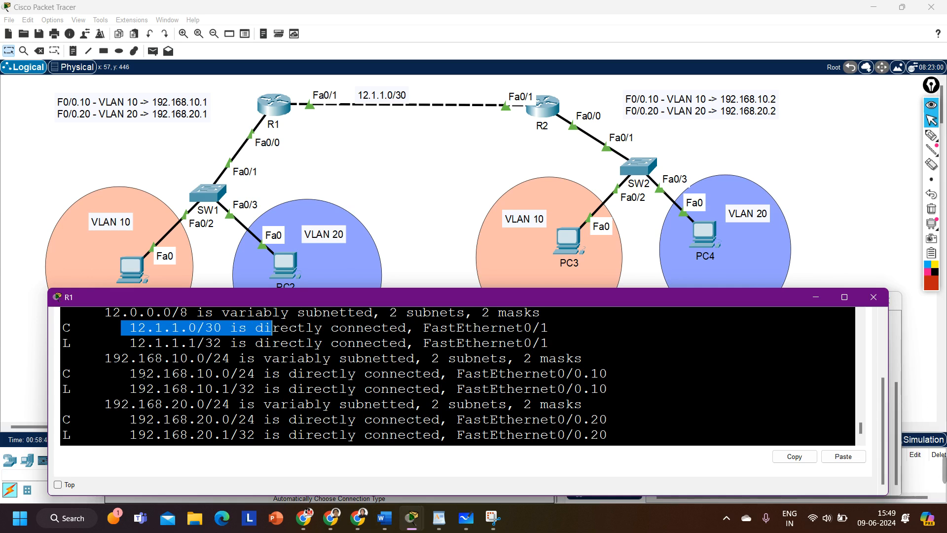
drag(146, 373, 330, 374)
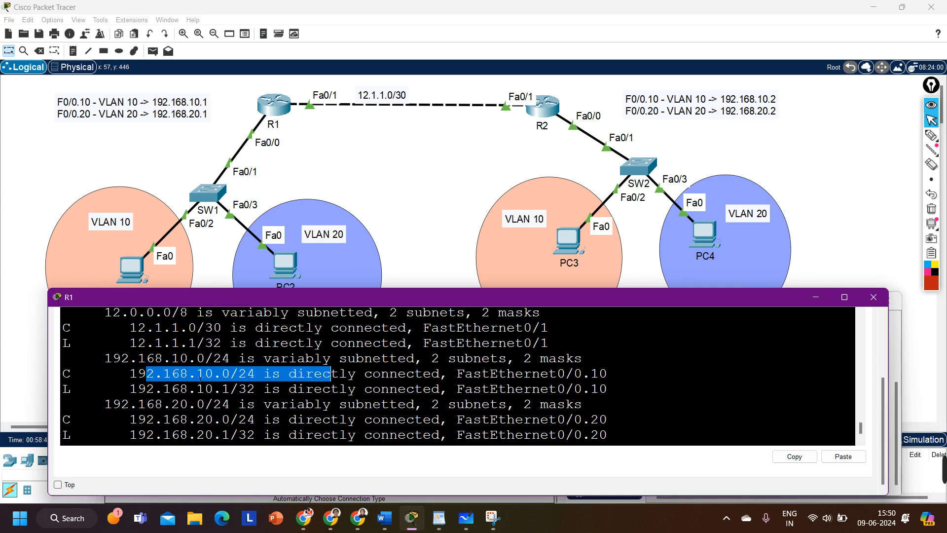
drag(130, 419, 265, 419)
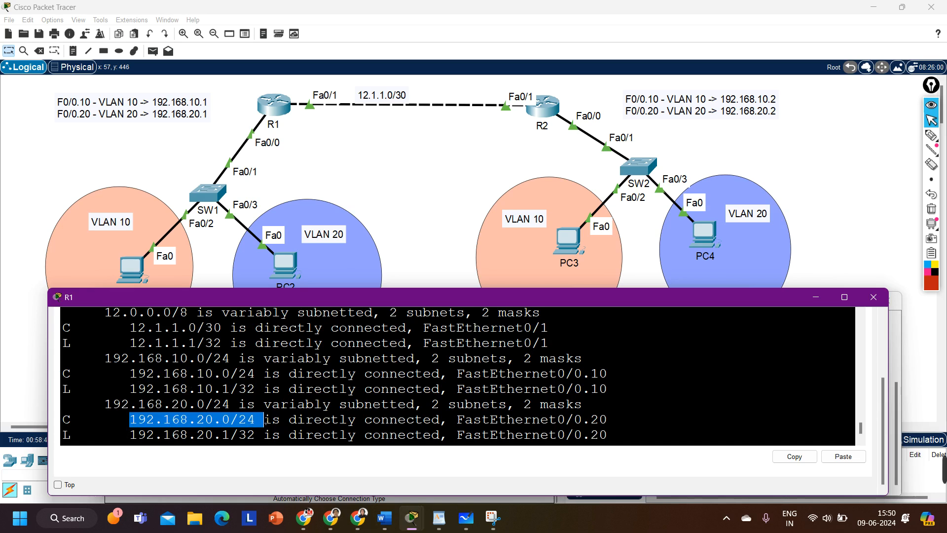
click(816, 299)
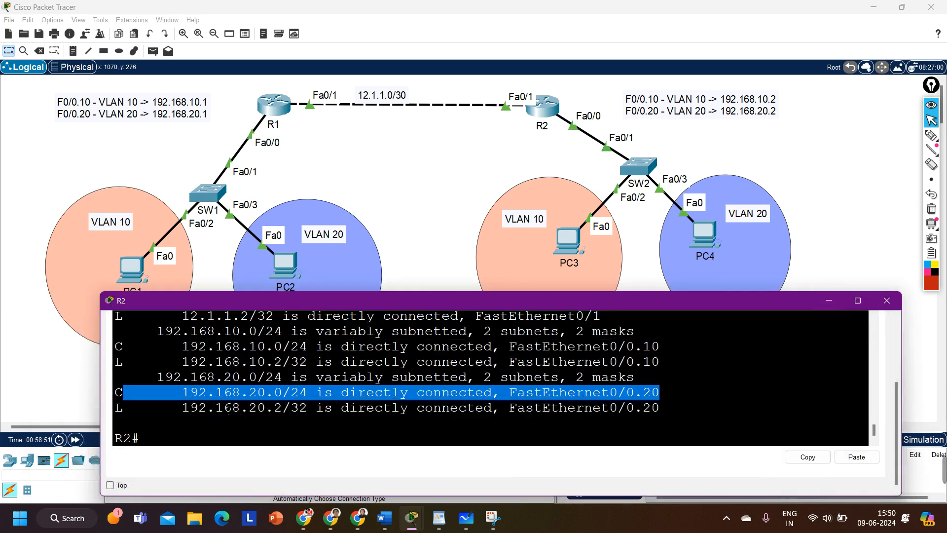
Compare the router-link, VLAN 10 and VLAN 20 routes in R2's routing table, then minimize its window
scroll(218, 365, up, 1)
drag(182, 330, 275, 330)
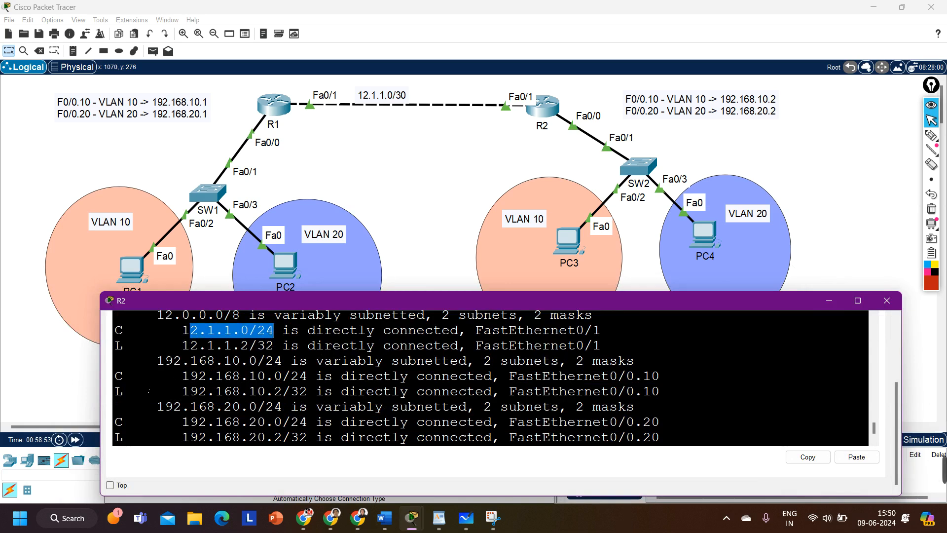
drag(165, 376, 309, 378)
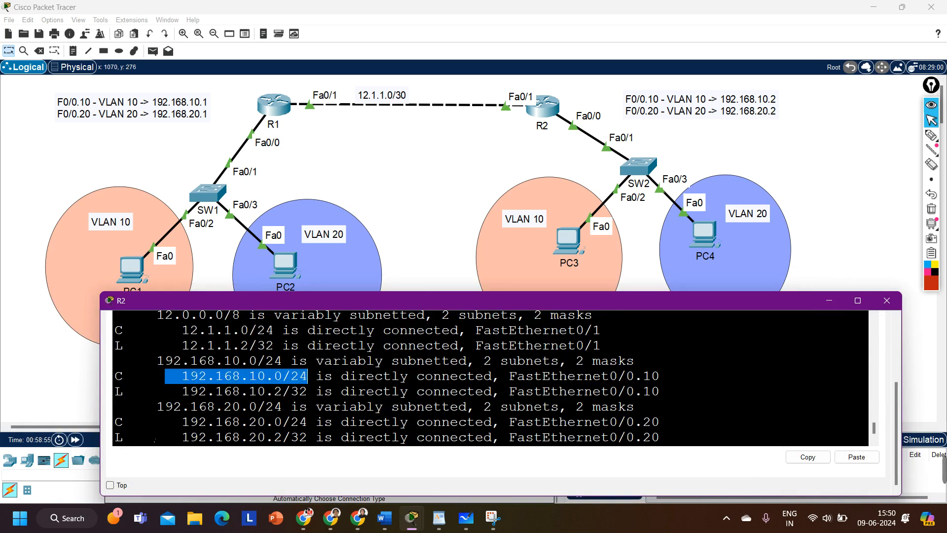
drag(174, 422, 333, 423)
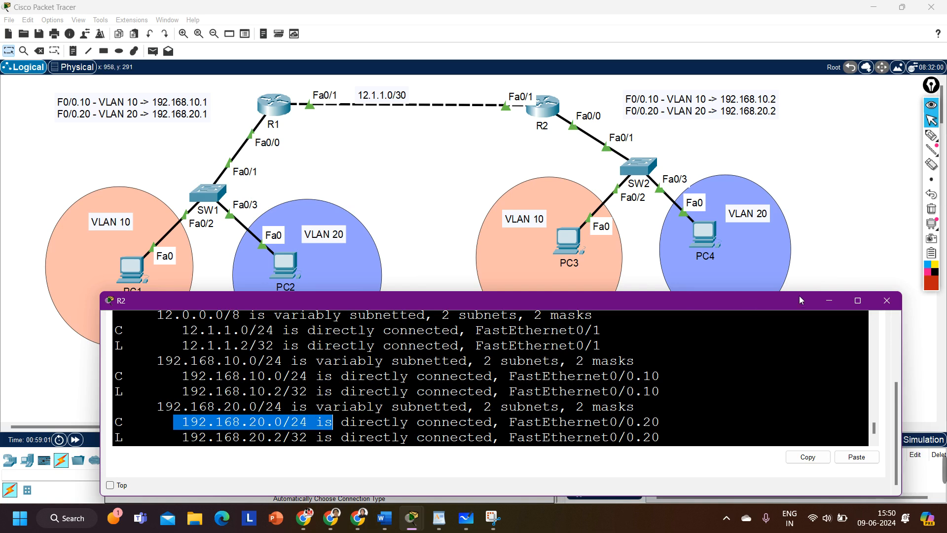
click(830, 300)
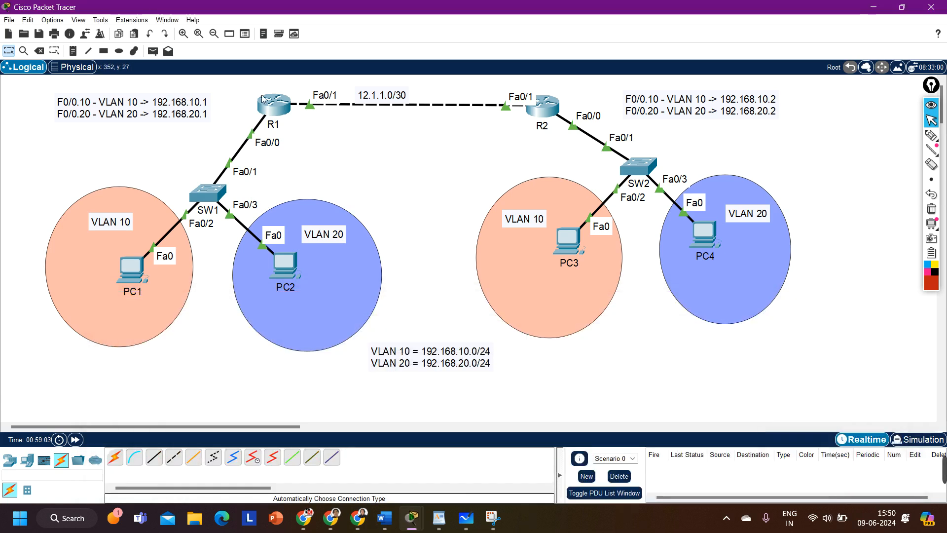
Reopen R1's command line, widen its window and place it below the routers so the topology stays visible
mouse_move(466, 518)
mouse_move(412, 518)
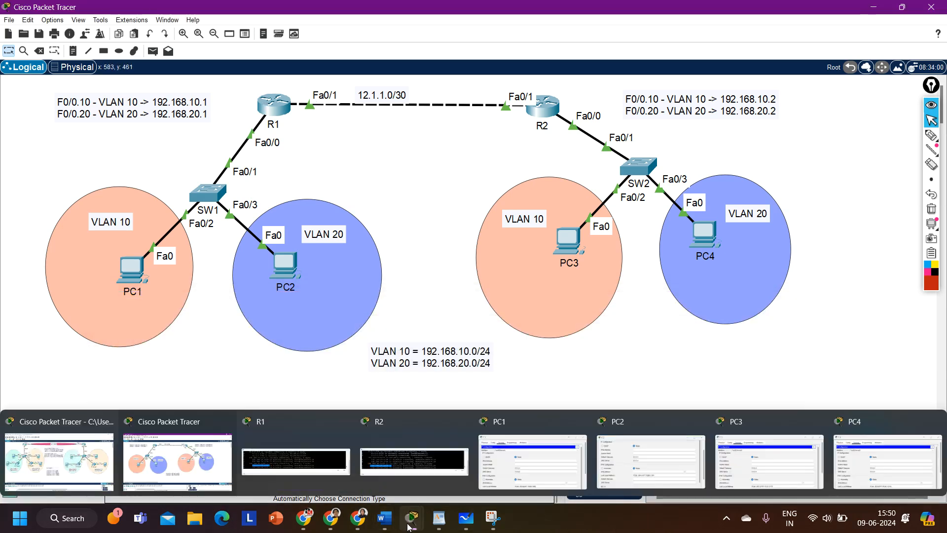
click(316, 454)
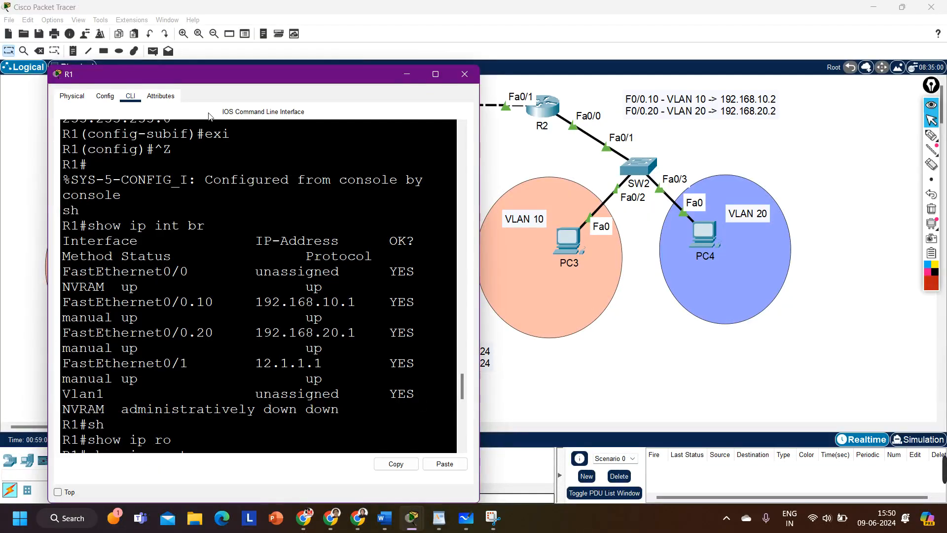
mouse_move(410, 518)
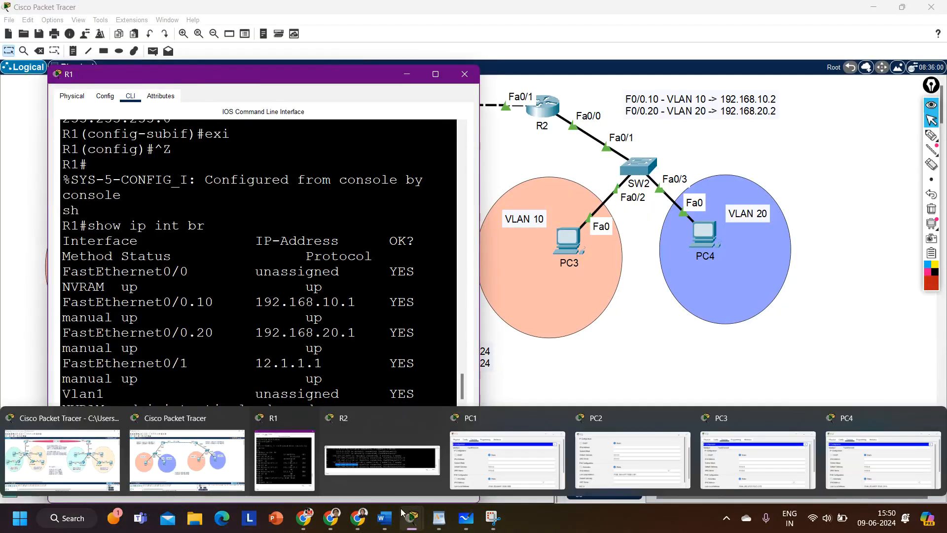
drag(480, 319, 868, 321)
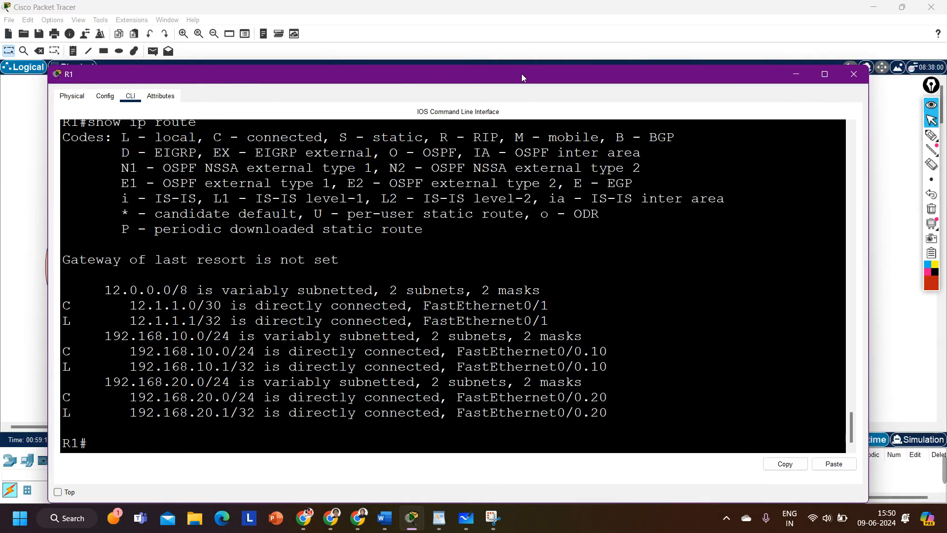
drag(522, 65, 497, 296)
scroll(333, 443, down, 5)
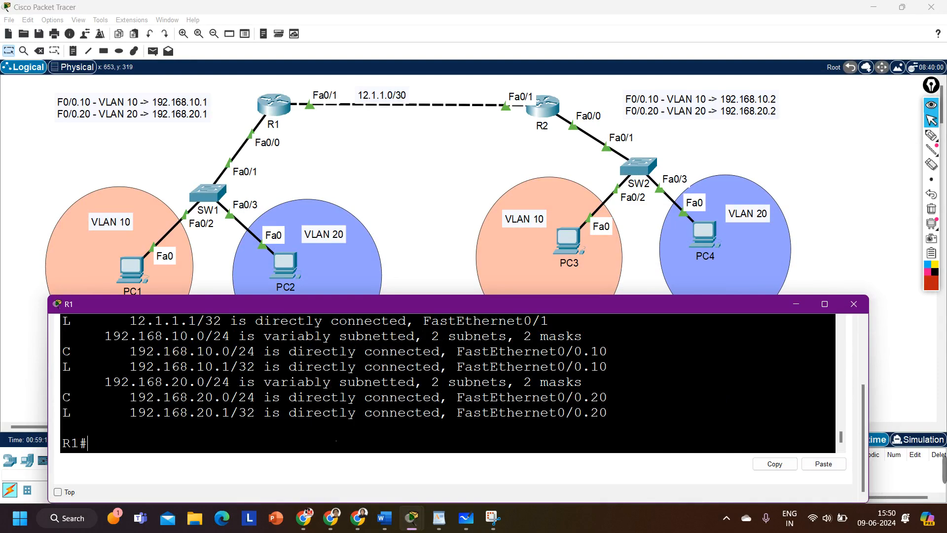
Enter global configuration mode on R1 from the terminal
text(conf)
key(Tab)
key(Return)
key(Return)
key(Return)
key(Return)
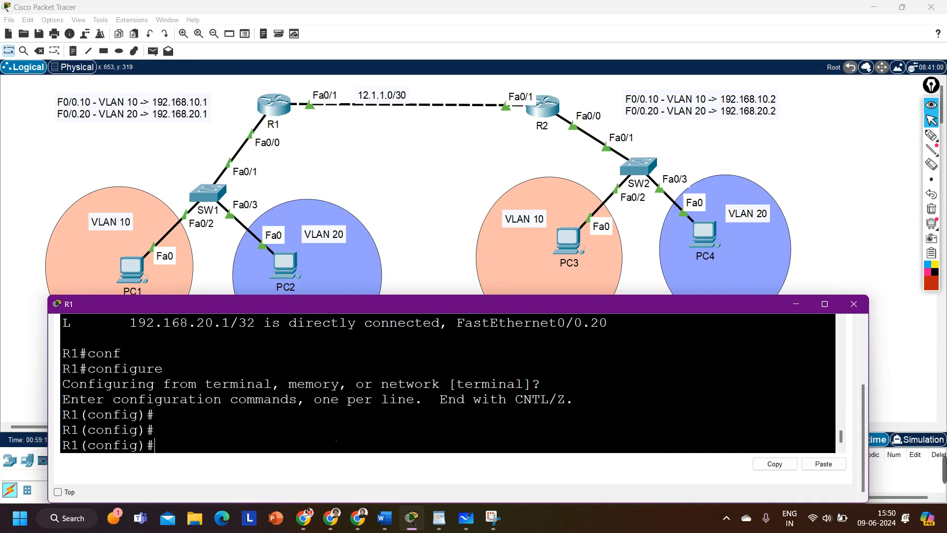
key(Return)
Create a DHCP pool named VLAN10 on R1
text(i)
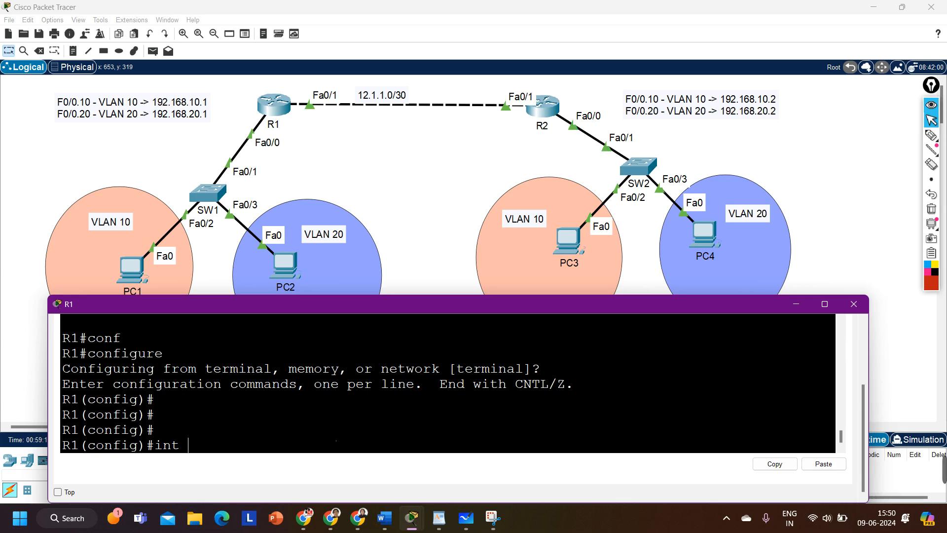
text(n)
key(BackSpace)
text(p dh)
key(Tab)
text(po)
key(Tab)
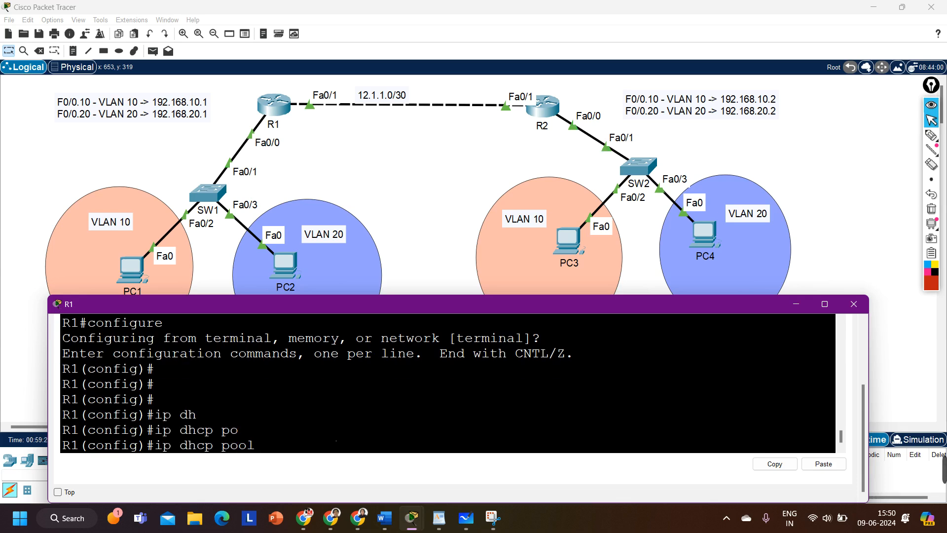
text(VLAN10')
key(Return)
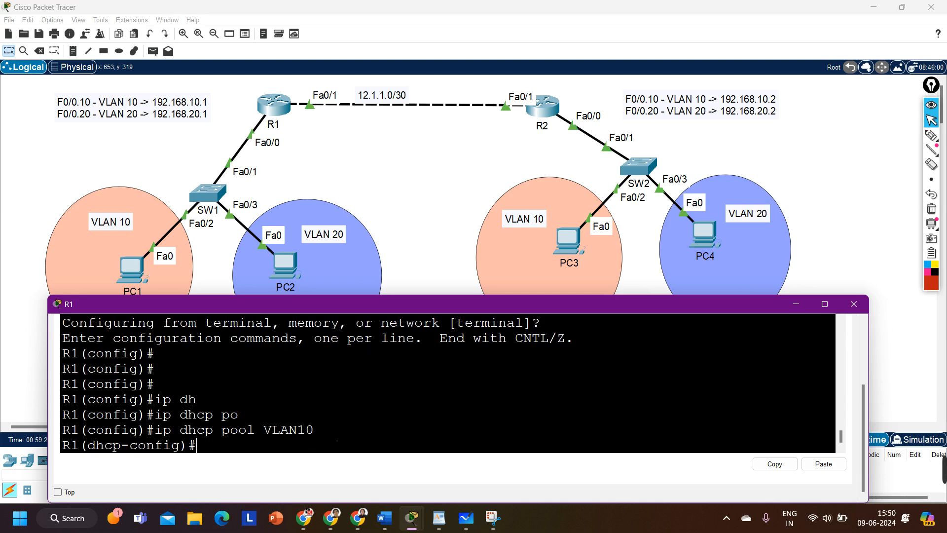
Assign network 192.168.10.0 with mask 255.255.255.0 to R1's VLAN10 DHCP pool
text(net)
key(Tab)
text(1)
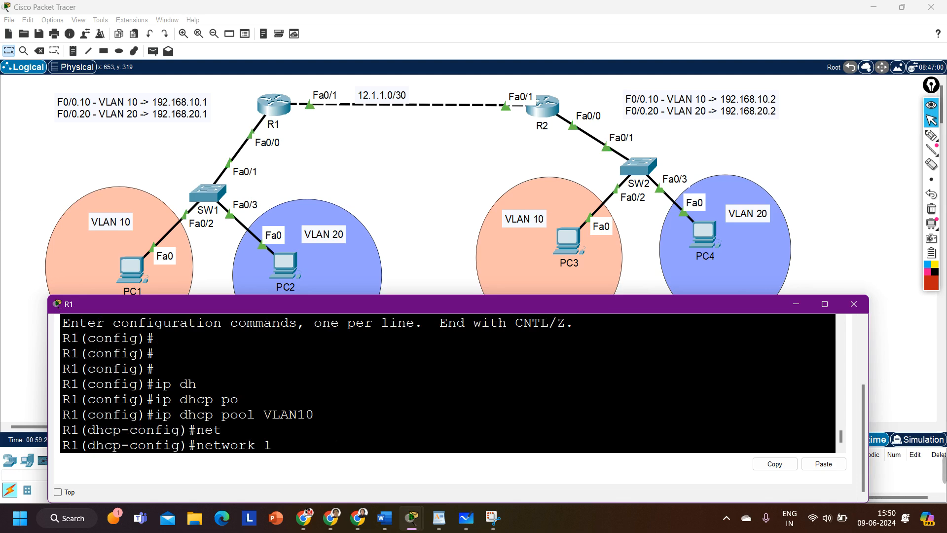
text(92.168.10.)
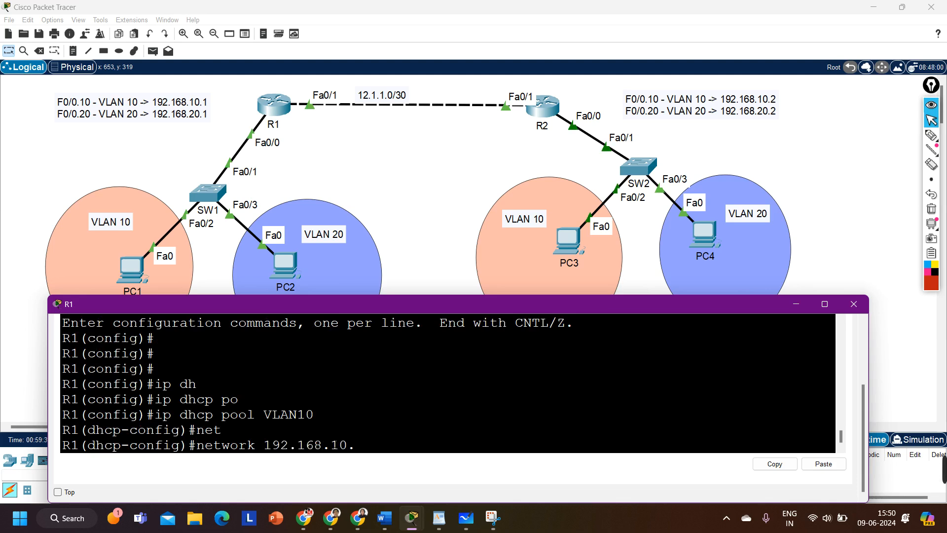
text(0)
text( 255.)
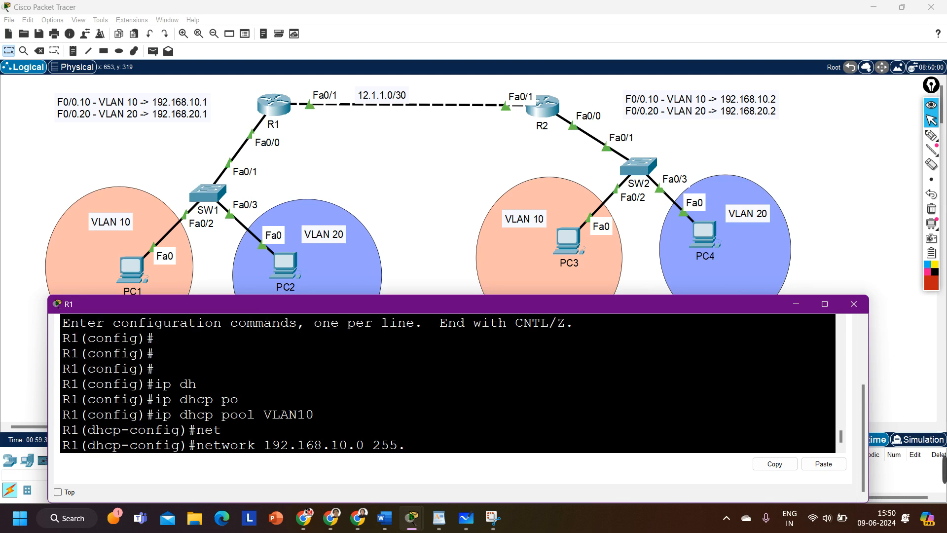
text(255.255.0)
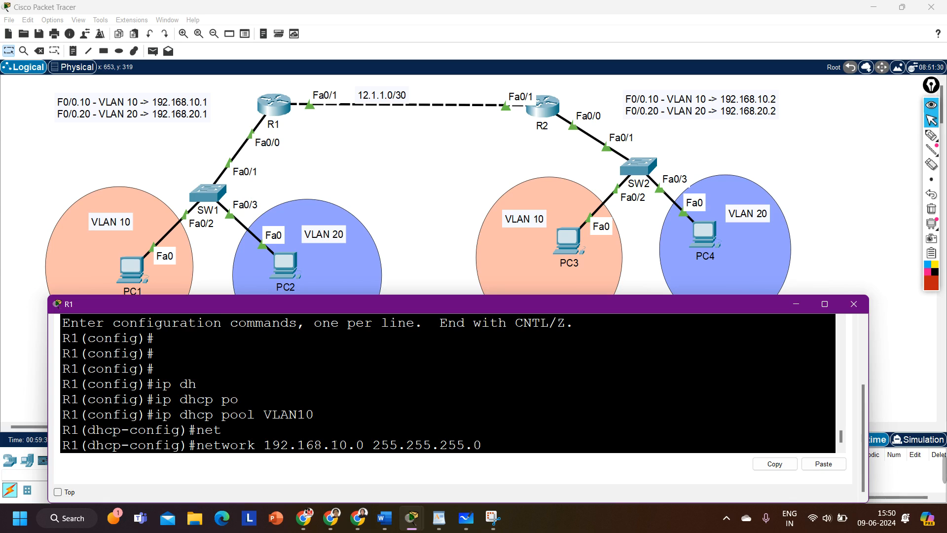
key(Return)
Set 192.168.10.1 as the default router of R1's VLAN10 DHCP pool
text(def)
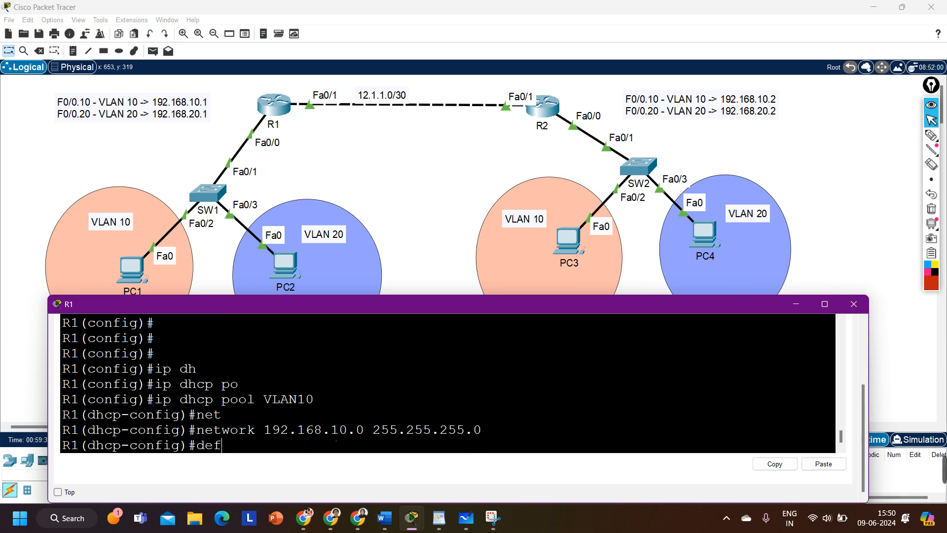
key(Tab)
text(192.)
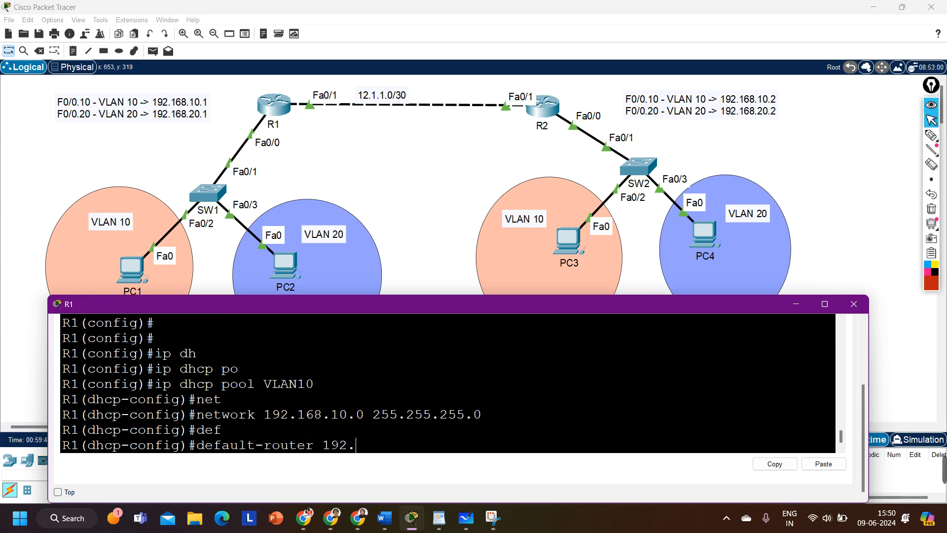
text(168.10.1)
key(Return)
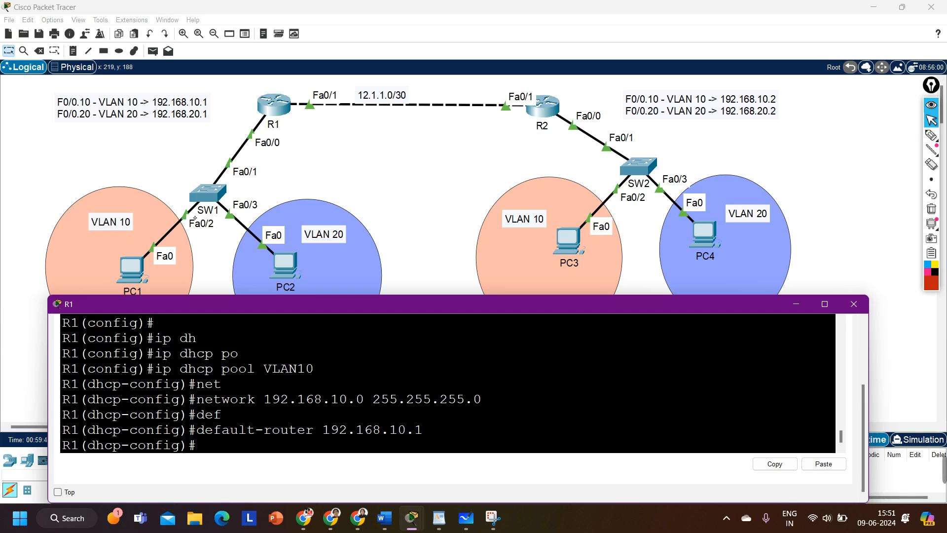
Underline the default-router address and circle PC3 with the red annotation pen, clear the marks and return to R1's terminal
click(937, 140)
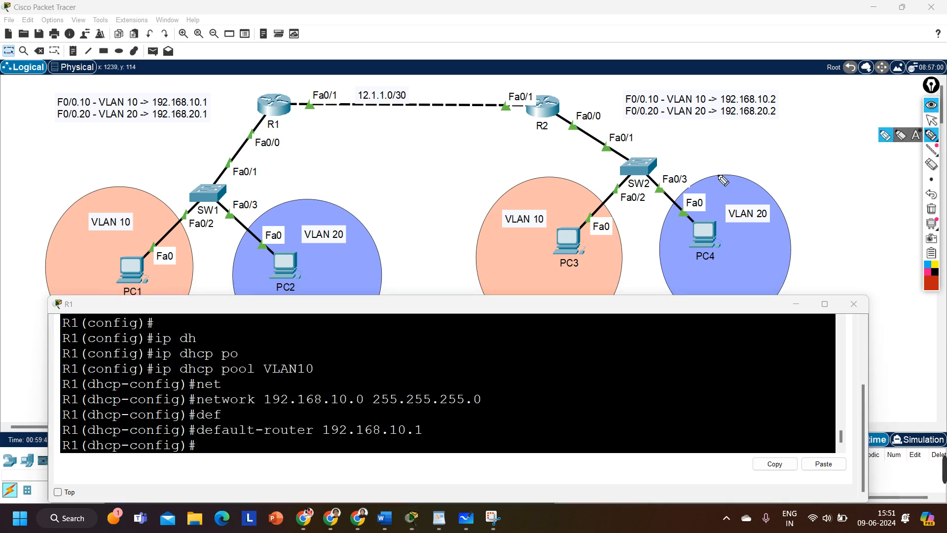
drag(381, 437, 408, 442)
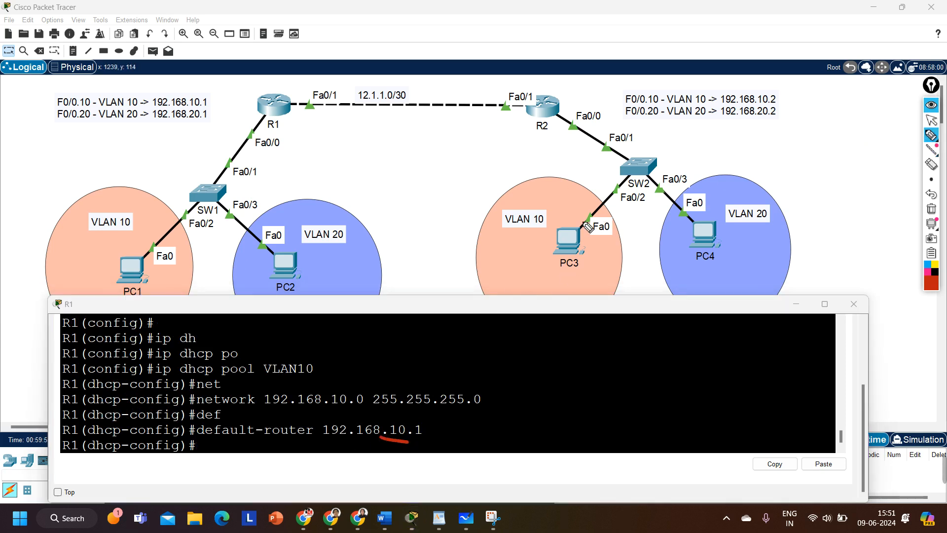
mouse_move(589, 225)
mouse_down()
mouse_move(537, 251)
mouse_move(595, 217)
mouse_up()
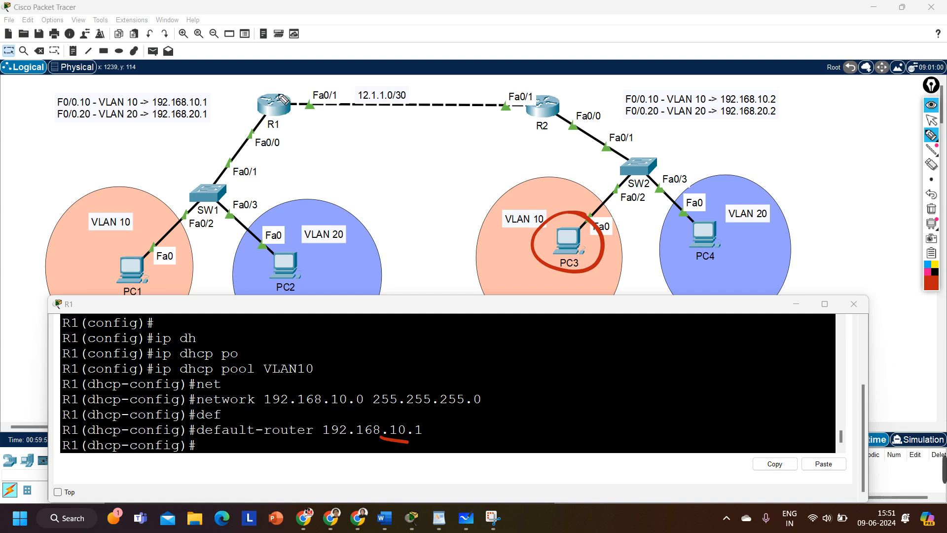
click(932, 209)
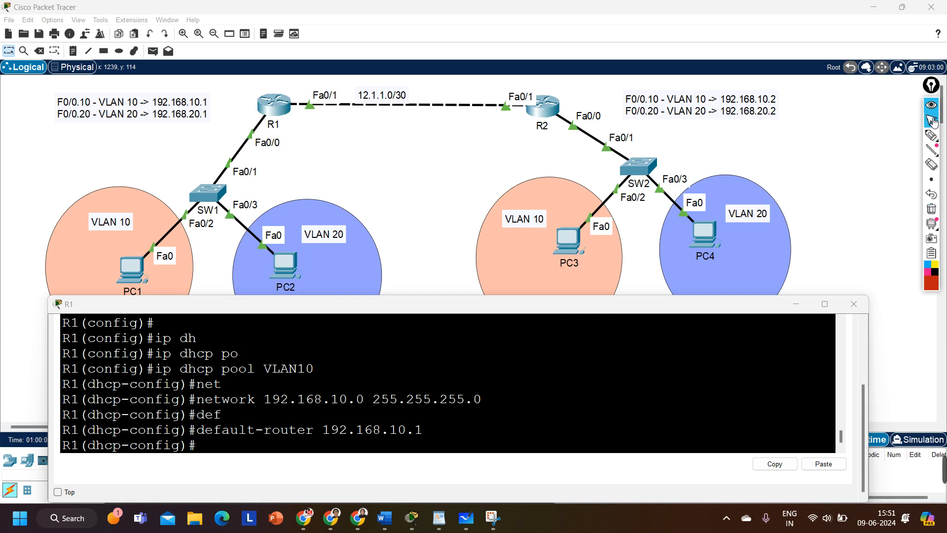
click(932, 120)
click(431, 399)
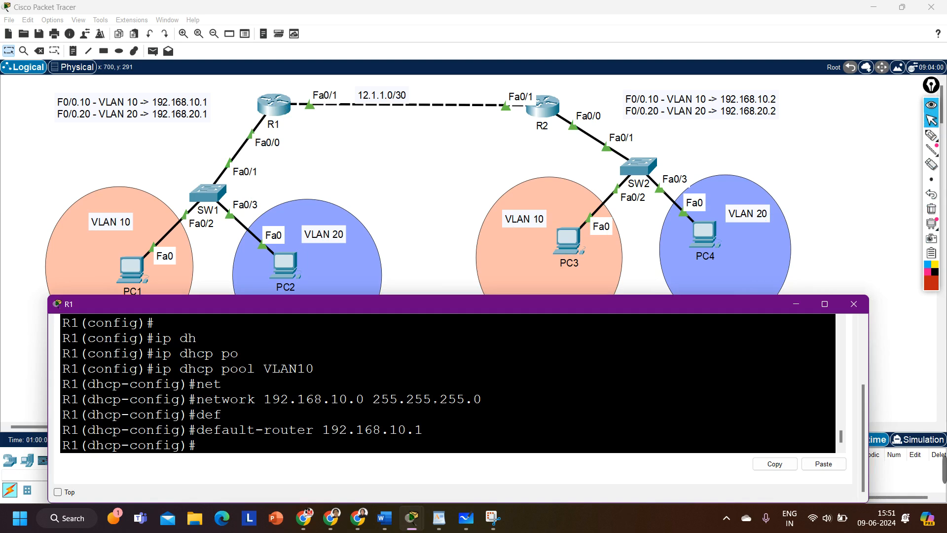
Leave the VLAN10 pool's configuration and create a second DHCP pool named VLAN20 on R1
text(exi)
key(Return)
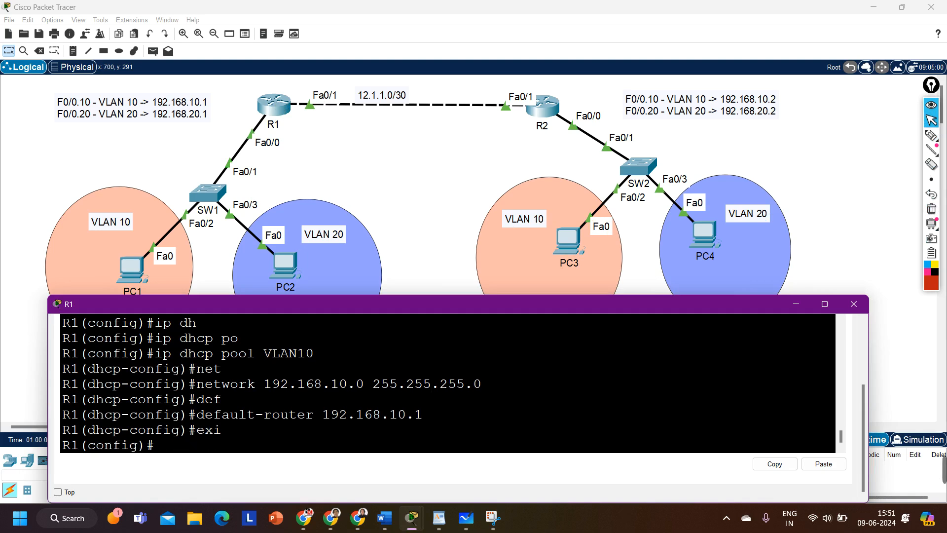
text(ip dh)
key(Tab)
text(po)
key(Tab)
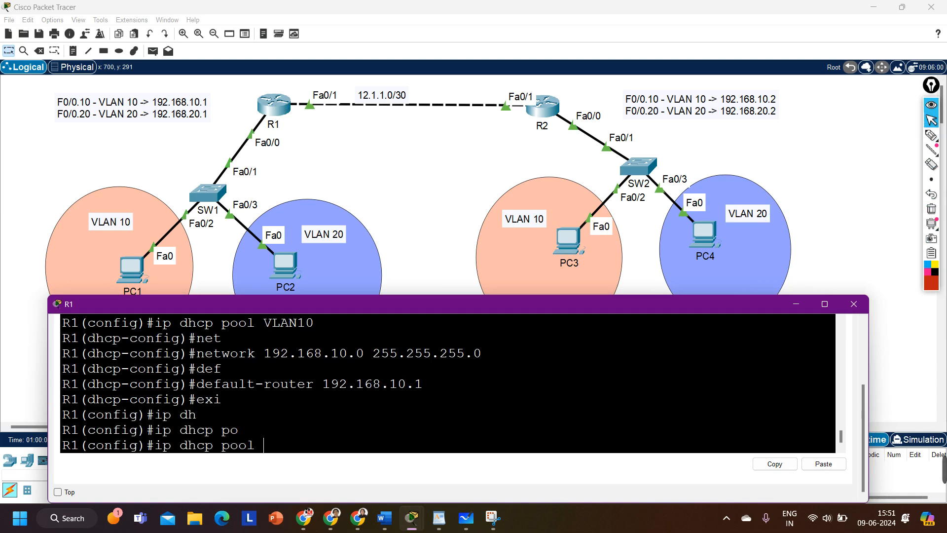
text(VLAN20)
key(Return)
Assign network 192.168.20.0 with mask 255.255.255.0 to R1's VLAN20 DHCP pool
text(net)
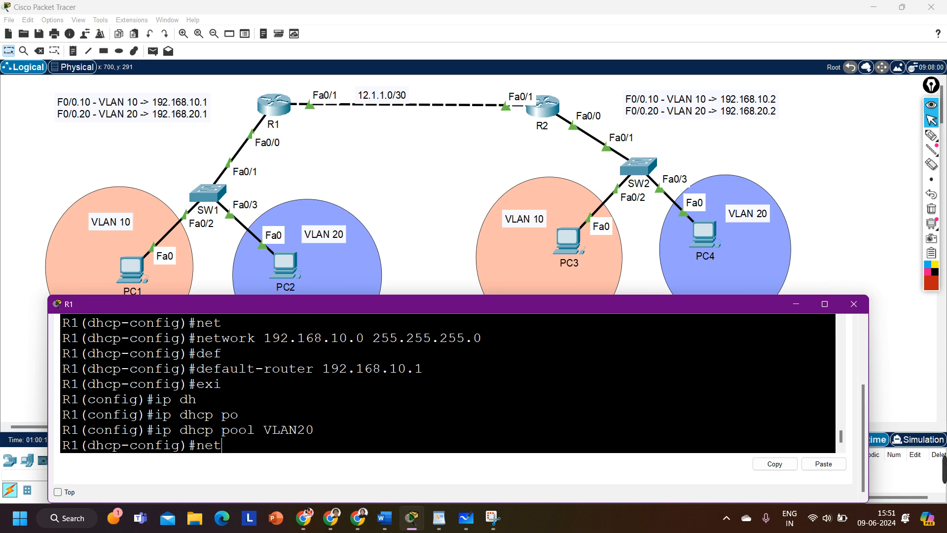
key(Tab)
text(192.)
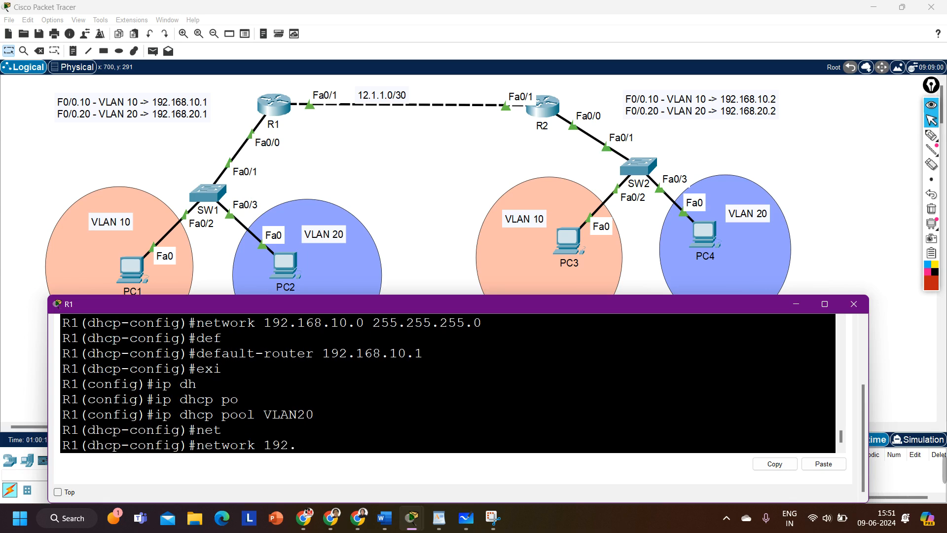
text(168.20.0 255.255)
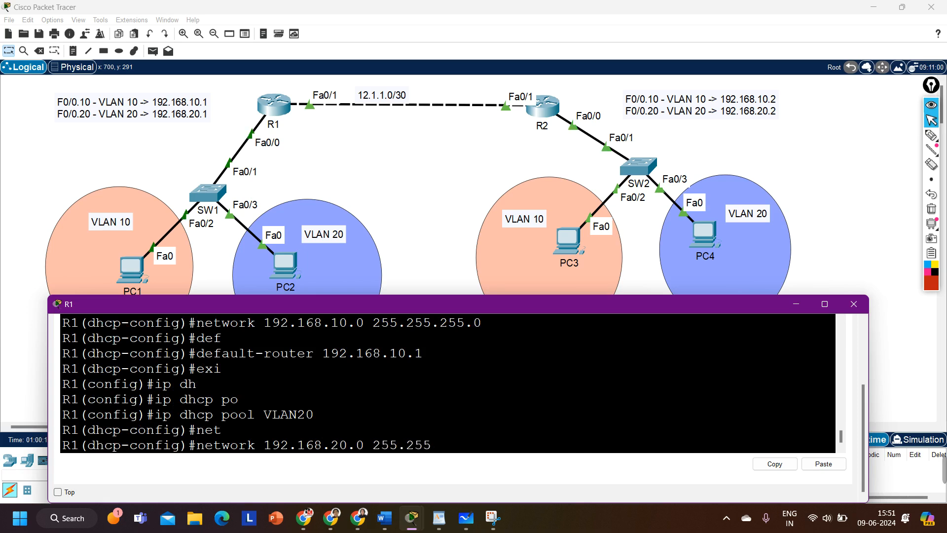
text(.255.0)
key(Return)
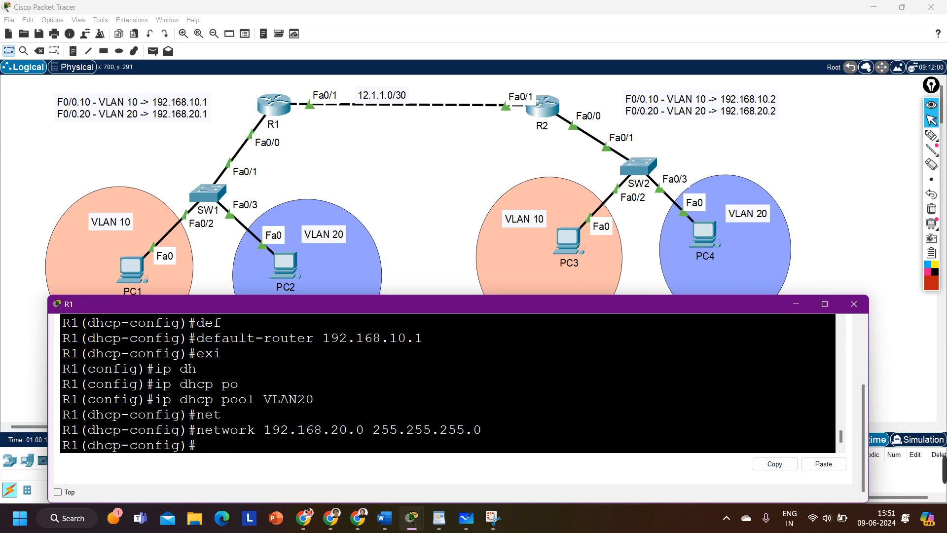
Set 192.168.20.1 as the VLAN20 pool's default router and return R1 to global configuration mode
text(def)
key(Tab)
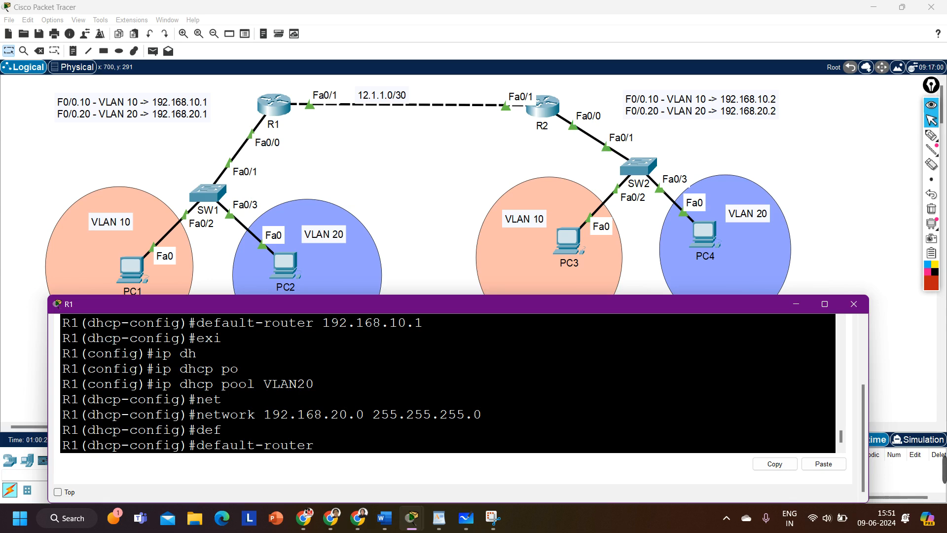
text(192.168.20.1)
key(Return)
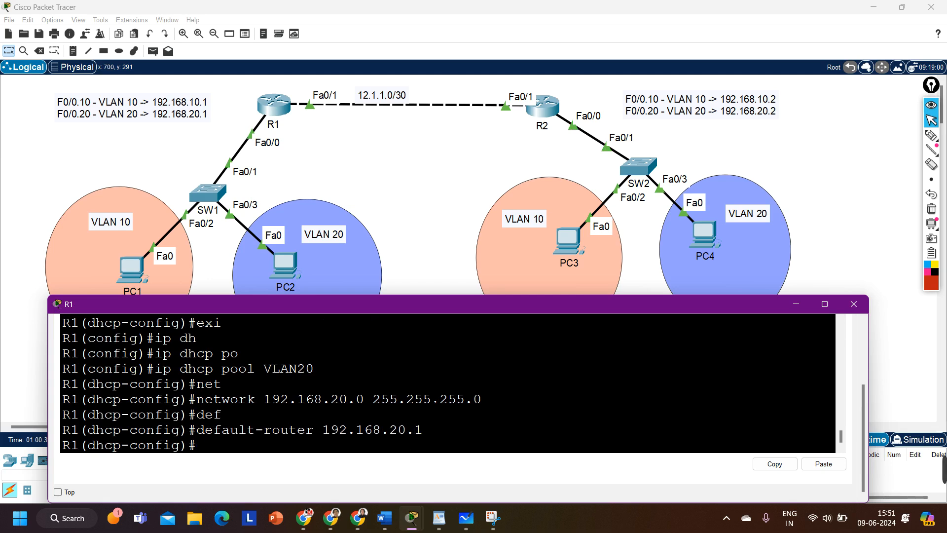
text(exi)
key(Return)
key(Return)
key(Return)
key(Return)
key(Return)
key(Return)
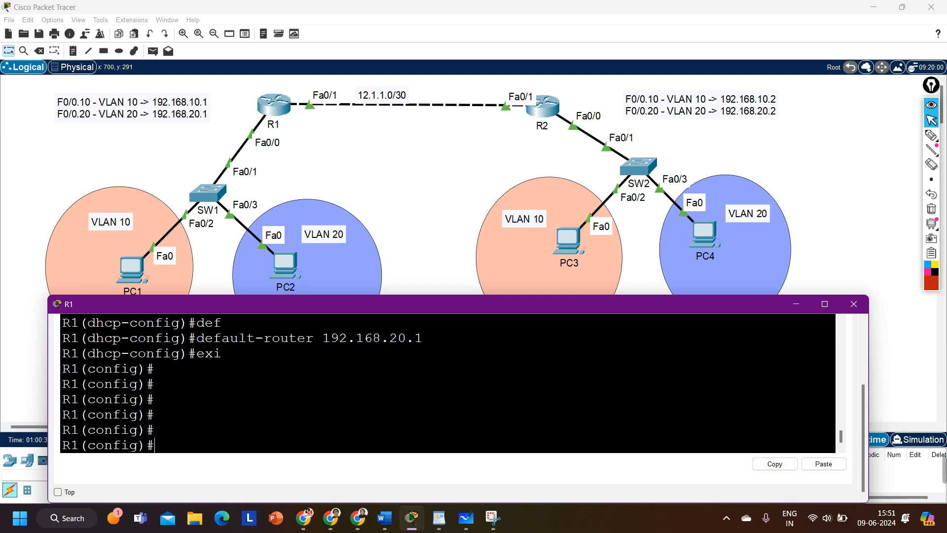
key(Return)
key(Return)
key(Return)
Switch PC1's IP configuration from static to DHCP and minimise its window
click(433, 222)
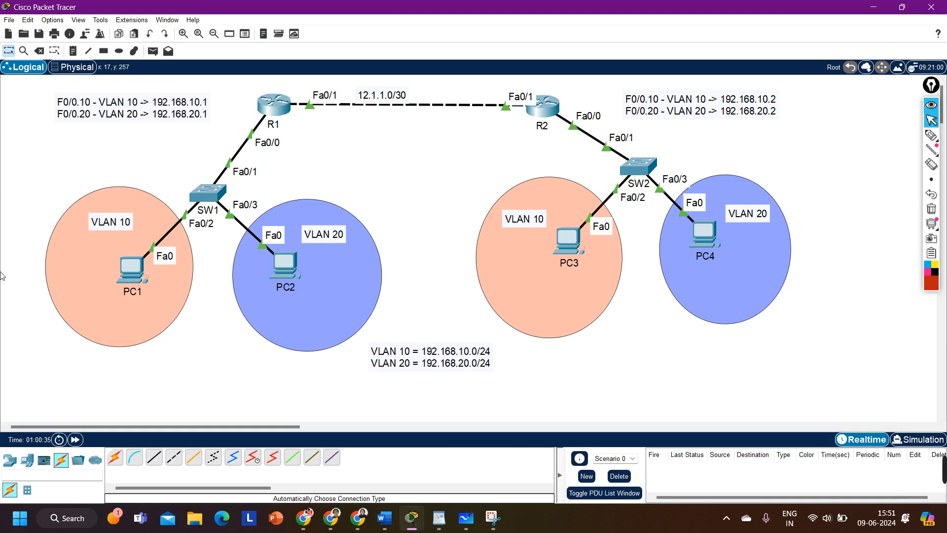
drag(31, 217, 437, 347)
click(312, 356)
mouse_move(432, 518)
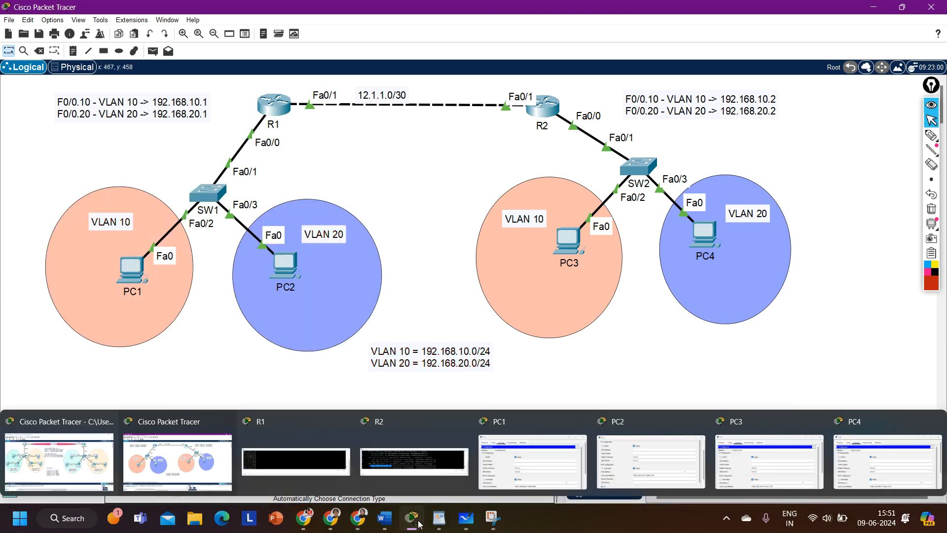
click(498, 451)
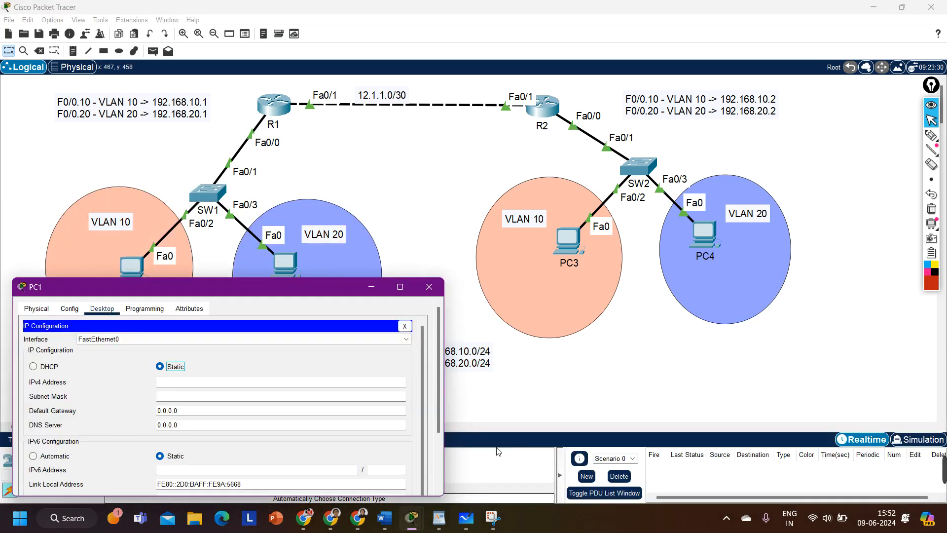
click(34, 367)
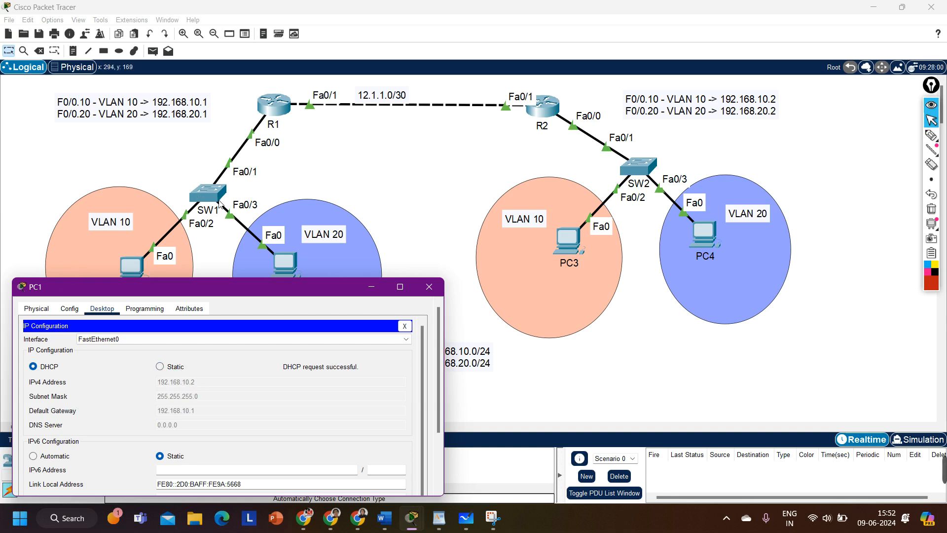
click(372, 286)
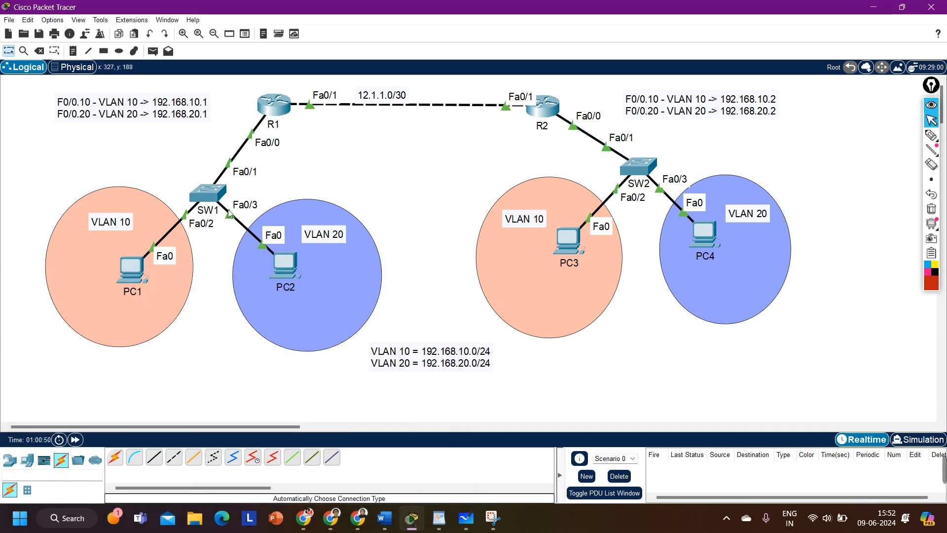
Open SW1's command line, widen its window and enter privileged EXEC mode
click(218, 197)
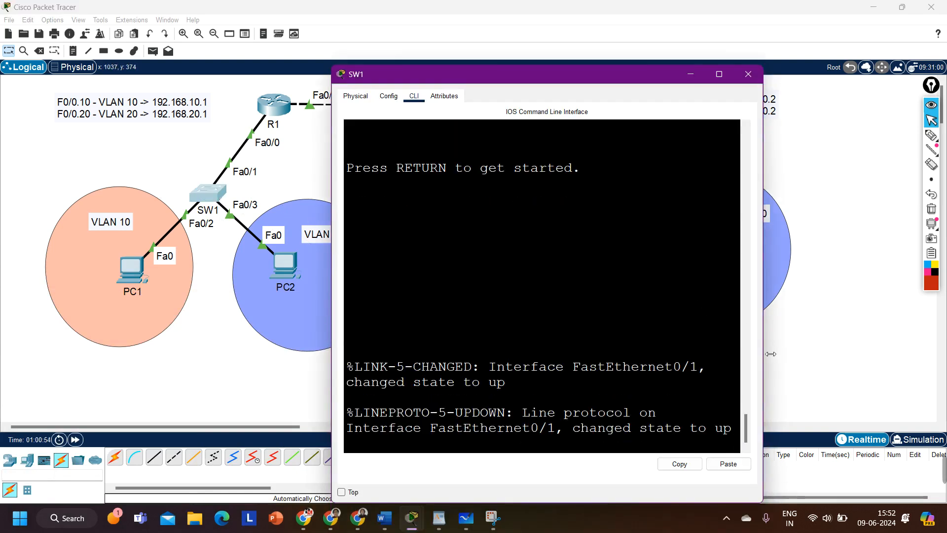
drag(763, 353, 935, 338)
key(Return)
key(Return)
key(Return)
key(Return)
key(Return)
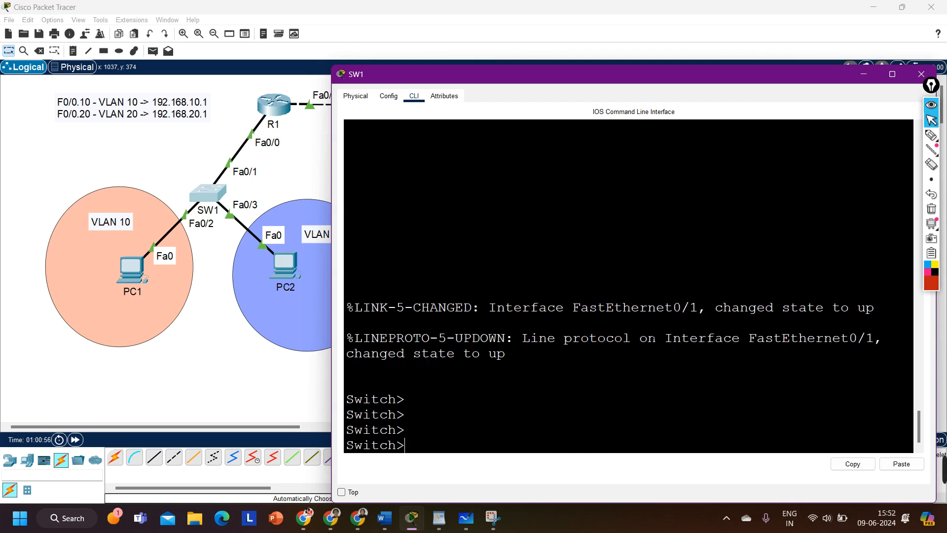
text(en)
key(Return)
text(conf)
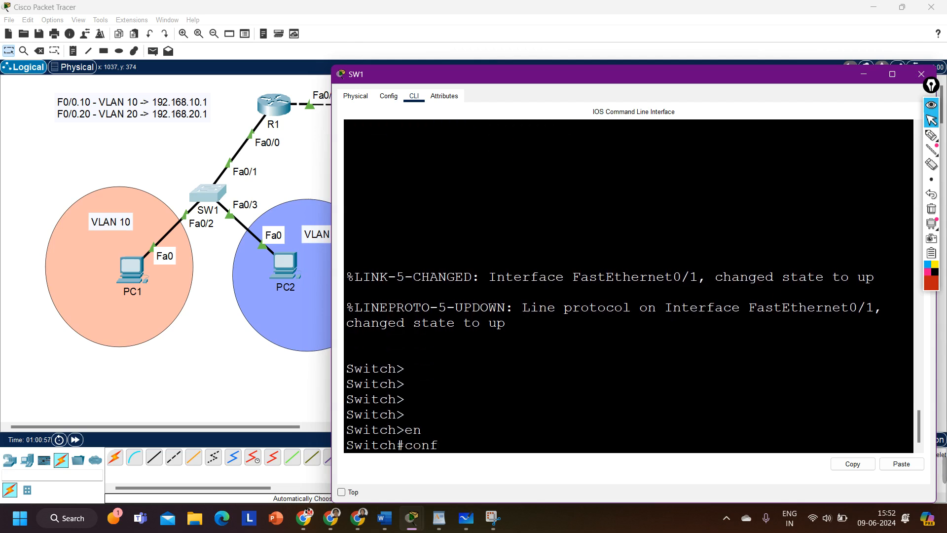
key(Tab)
key(Return)
key(Return)
key(Return)
key(Return)
text(s)
key(ctrl+z)
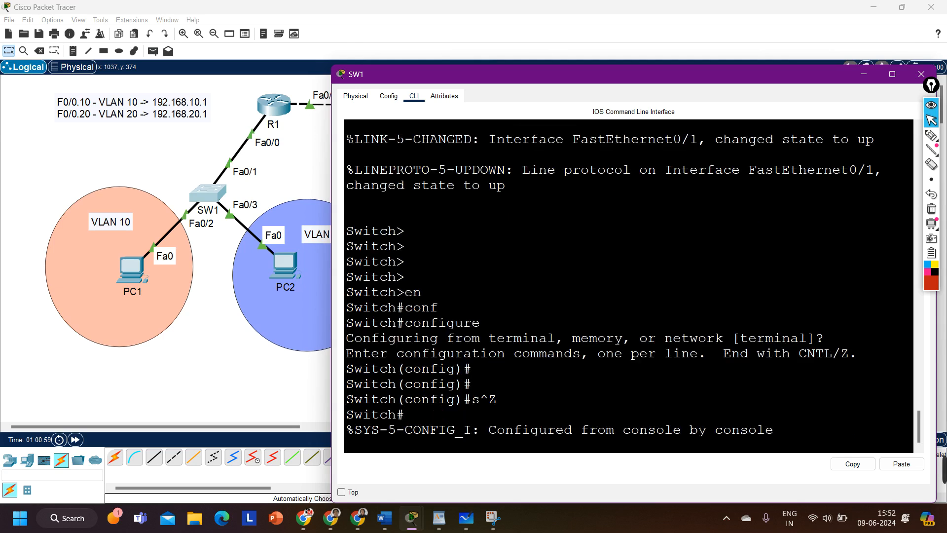
Show SW1's interface trunk information and examine the entry for port Fa0/1
text(sh)
key(Tab)
text(int tru)
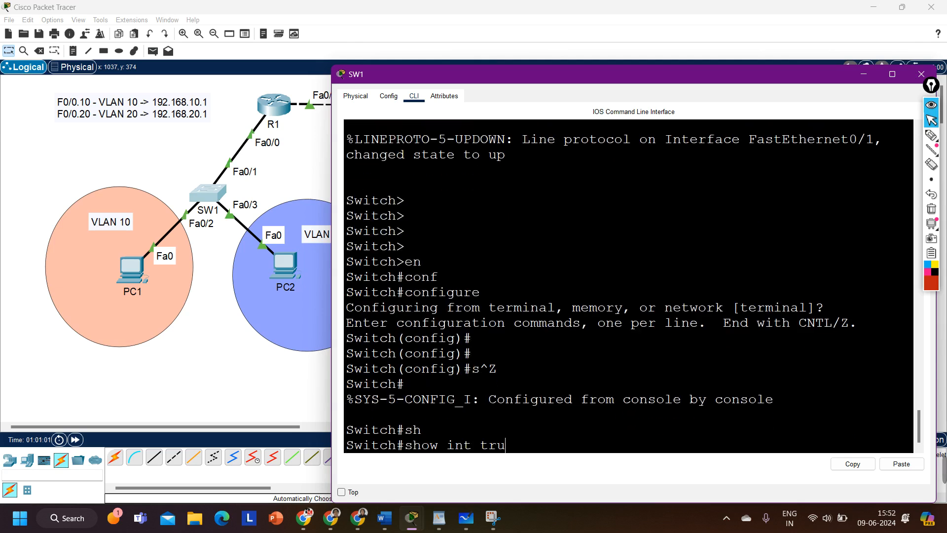
key(Tab)
key(Return)
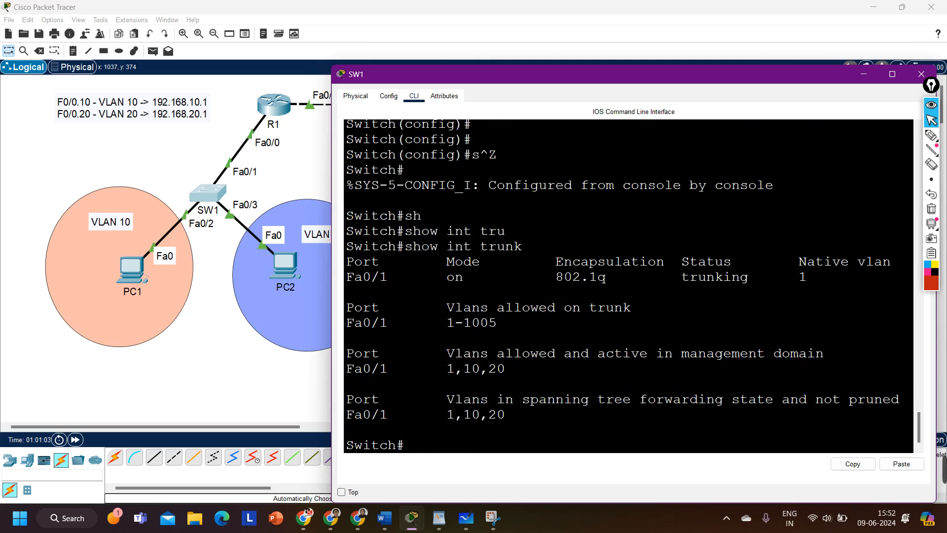
drag(404, 277, 345, 277)
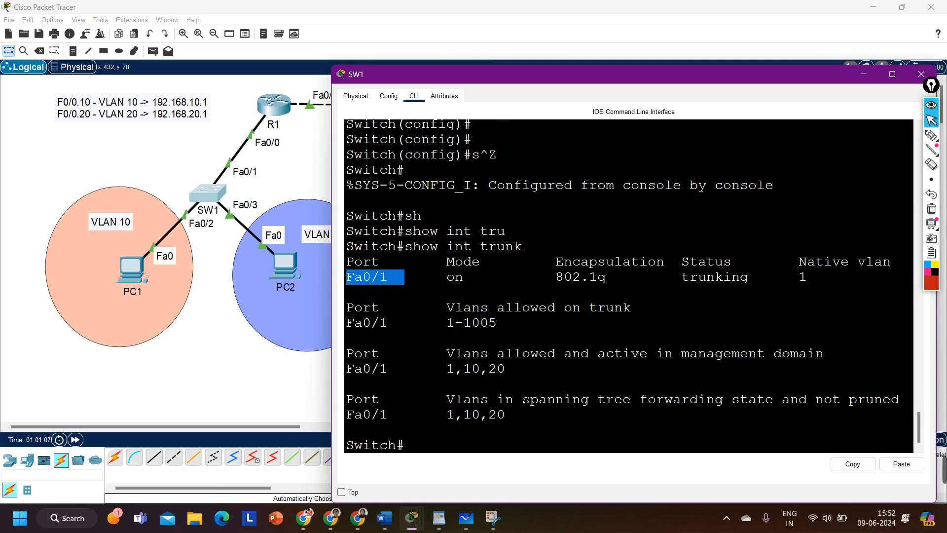
drag(401, 281, 346, 286)
click(410, 287)
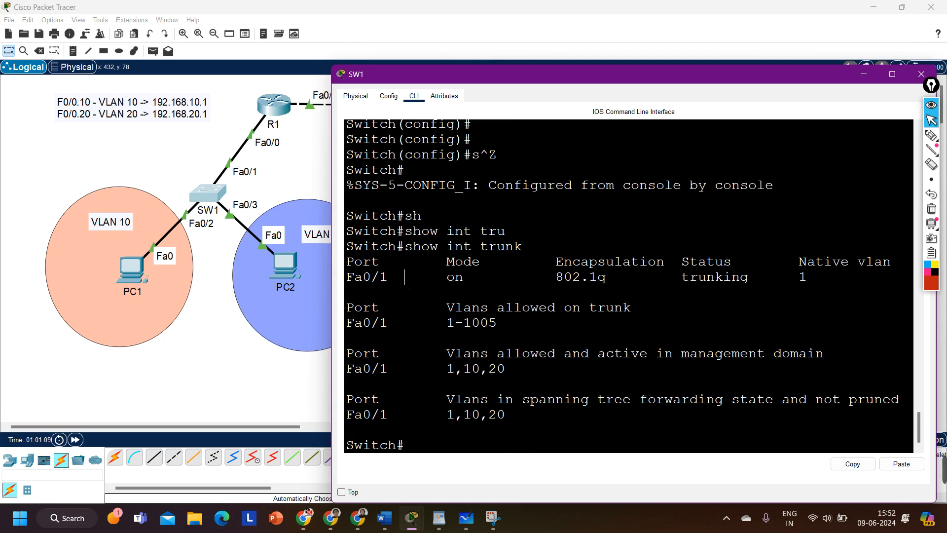
Show SW1's brief VLAN table, examine the port assignments of VLANs 10 and 20, and dismiss the switch window
text(sh)
key(Tab)
text(vl)
key(Tab)
text(br)
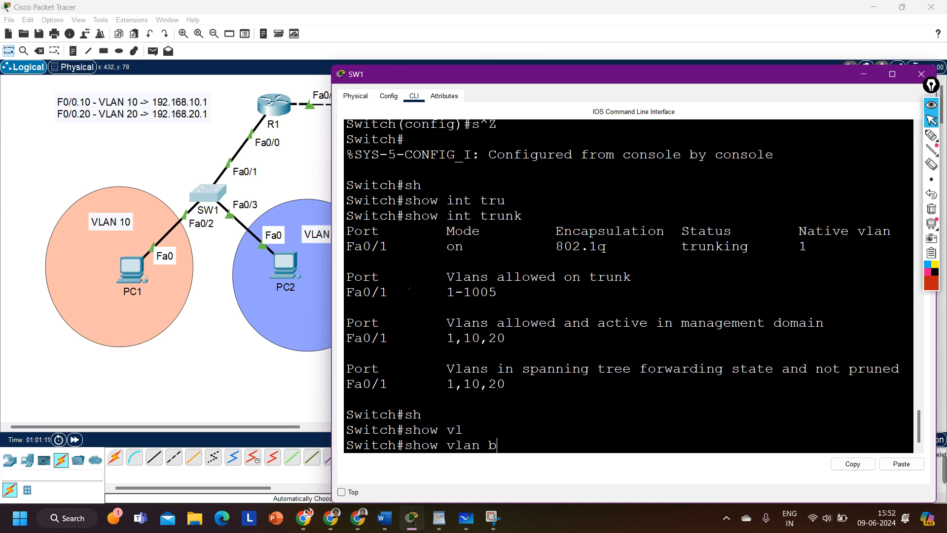
key(Tab)
key(Return)
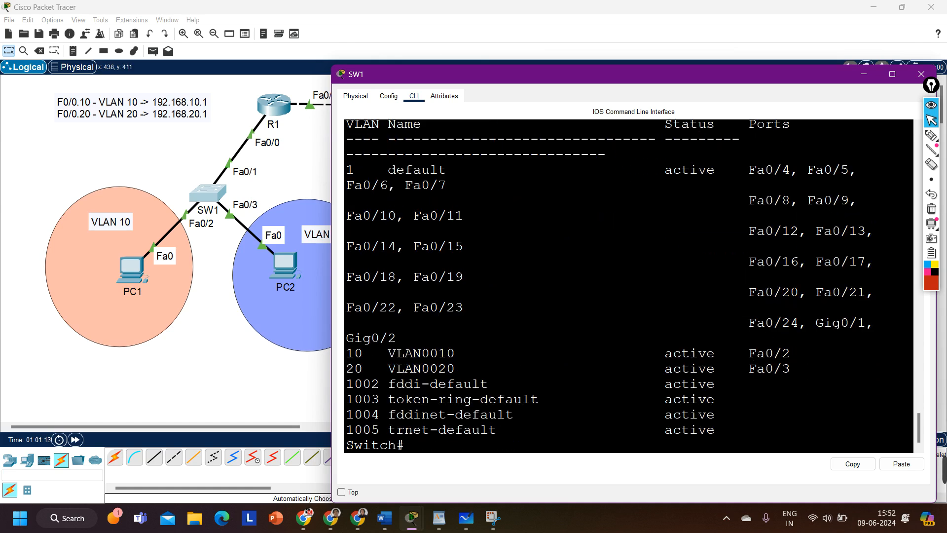
drag(790, 354, 354, 353)
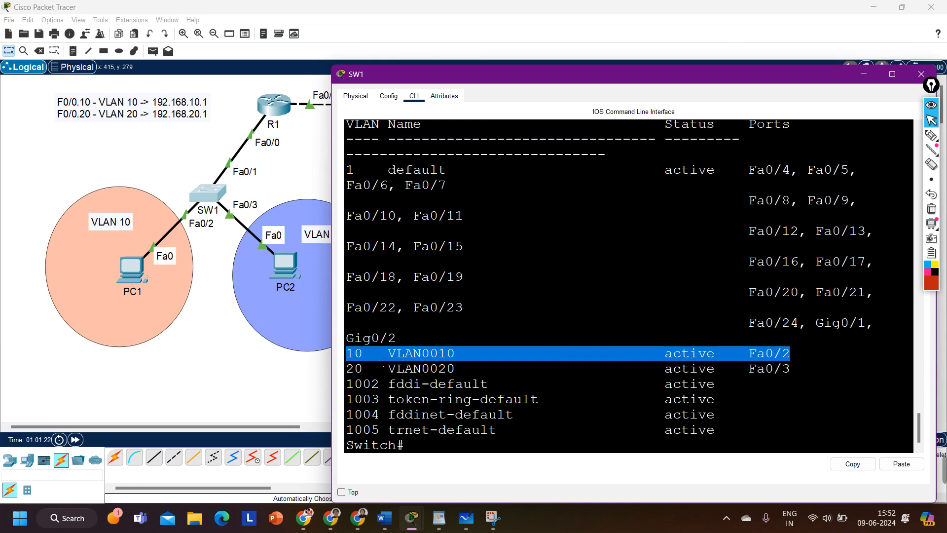
drag(799, 372, 332, 380)
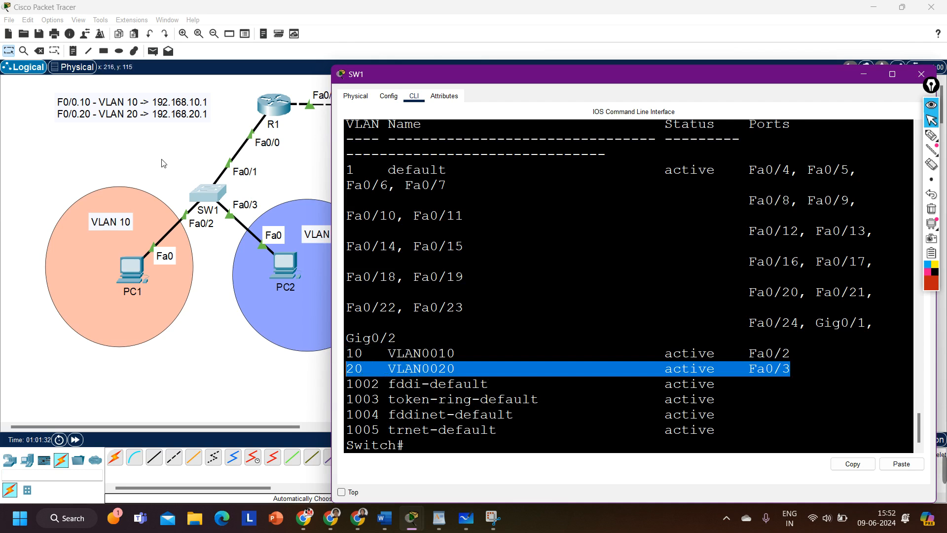
click(906, 74)
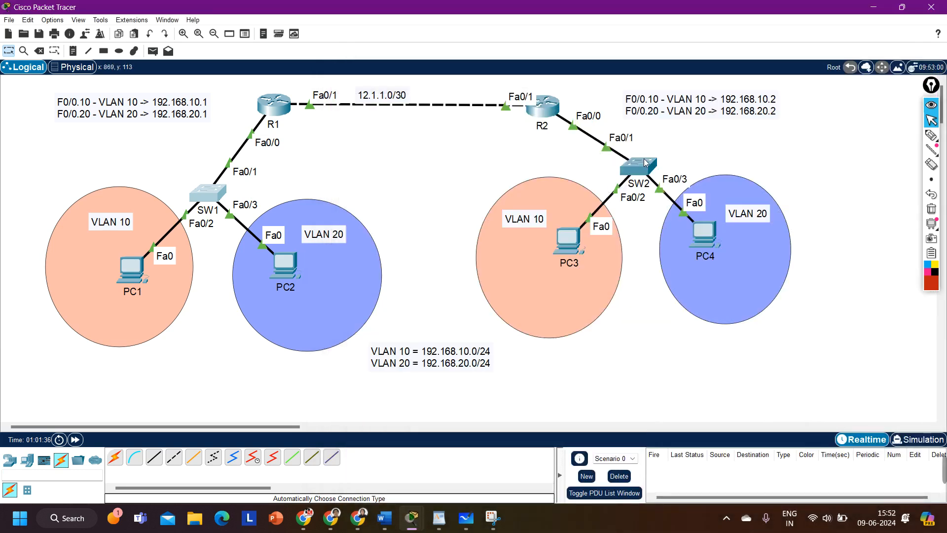
Open SW2's command line, widen its window and enter privileged EXEC mode
click(640, 169)
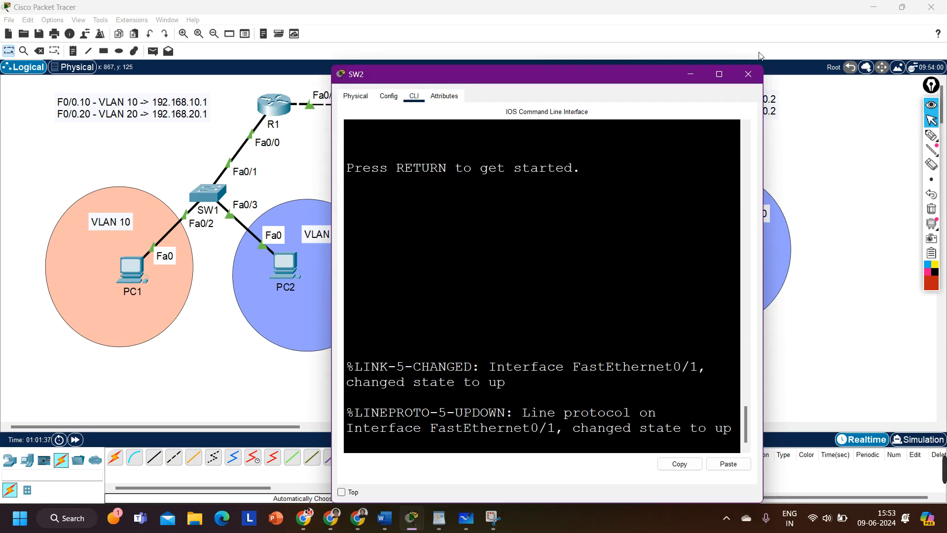
drag(770, 196, 907, 196)
drag(675, 83, 368, 38)
key(Return)
key(Return)
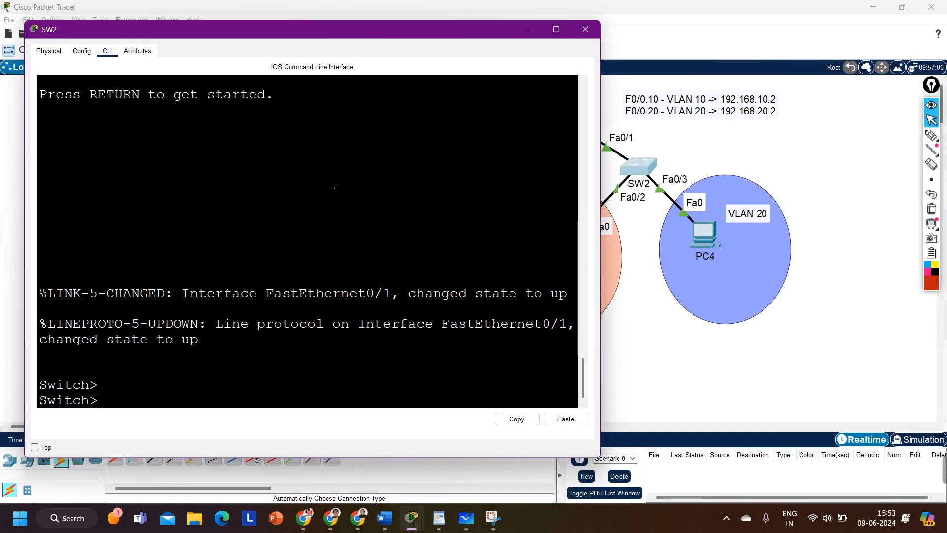
key(Return)
text(en)
key(Return)
Show SW2's interface trunk information and examine the mode and status of port Fa0/1
text(sh)
key(Tab)
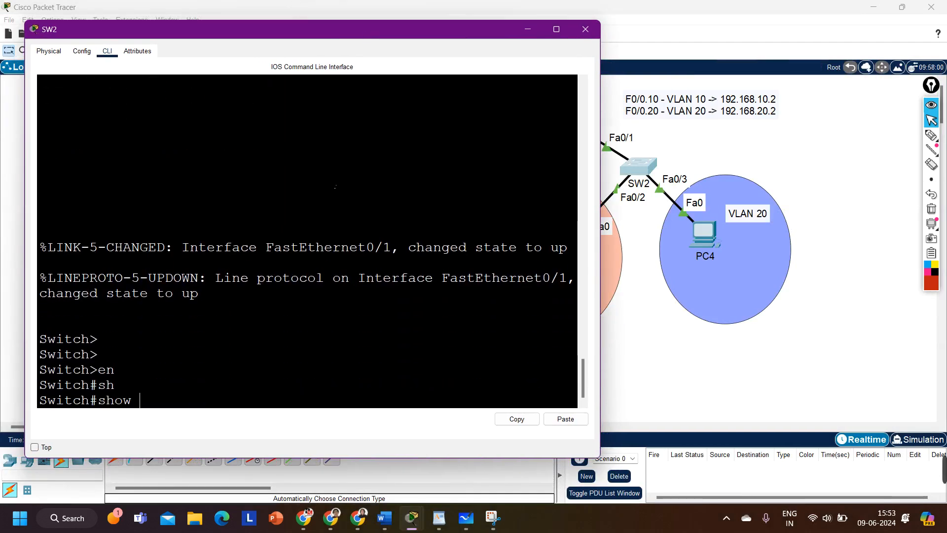
text(int)
key(Tab)
text(tr)
key(Tab)
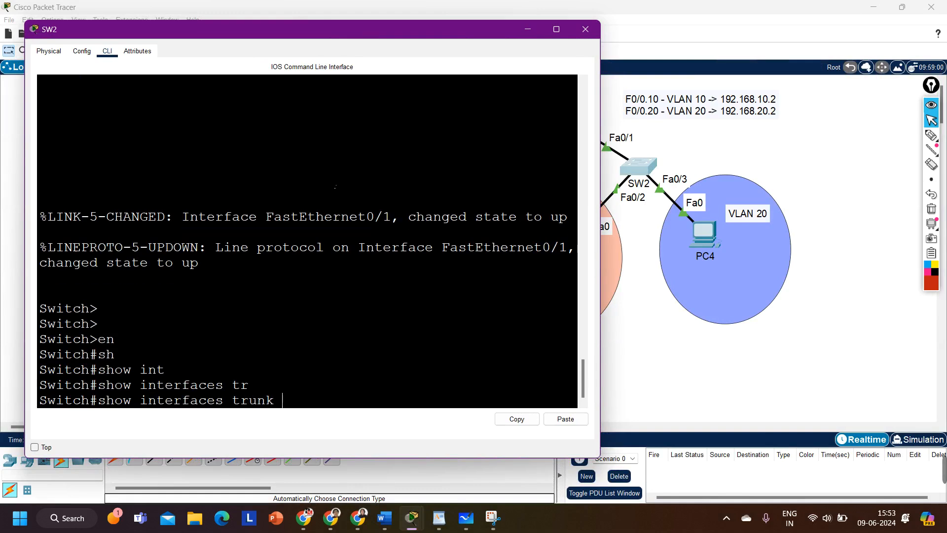
key(Return)
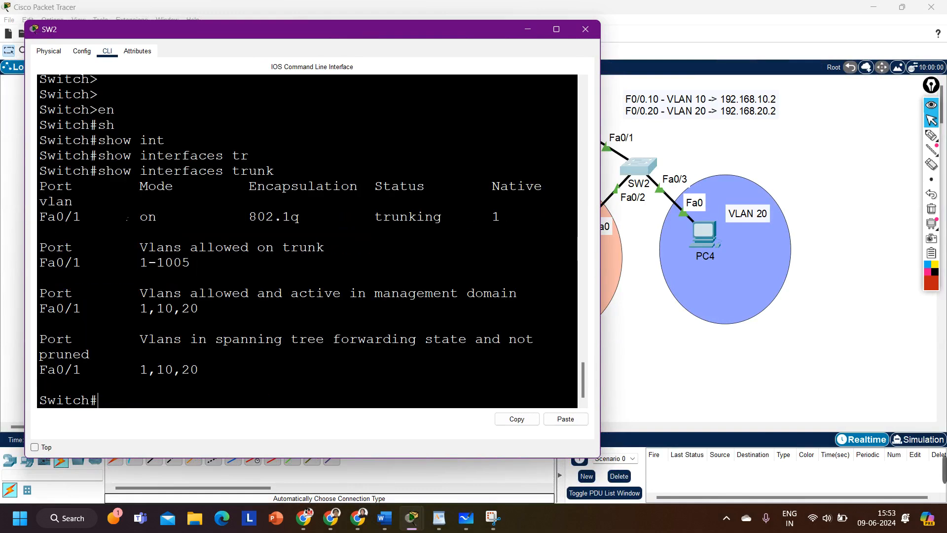
drag(91, 225, 46, 224)
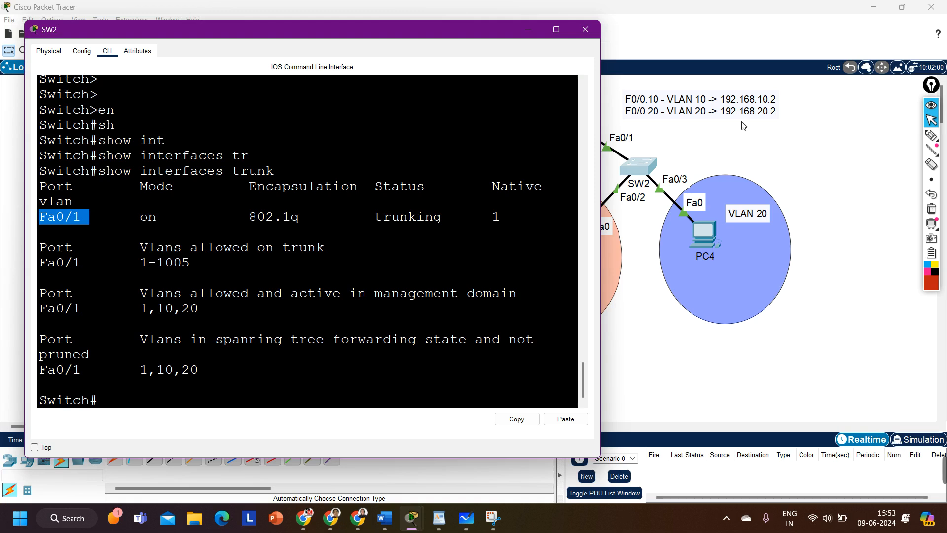
drag(240, 219, 450, 218)
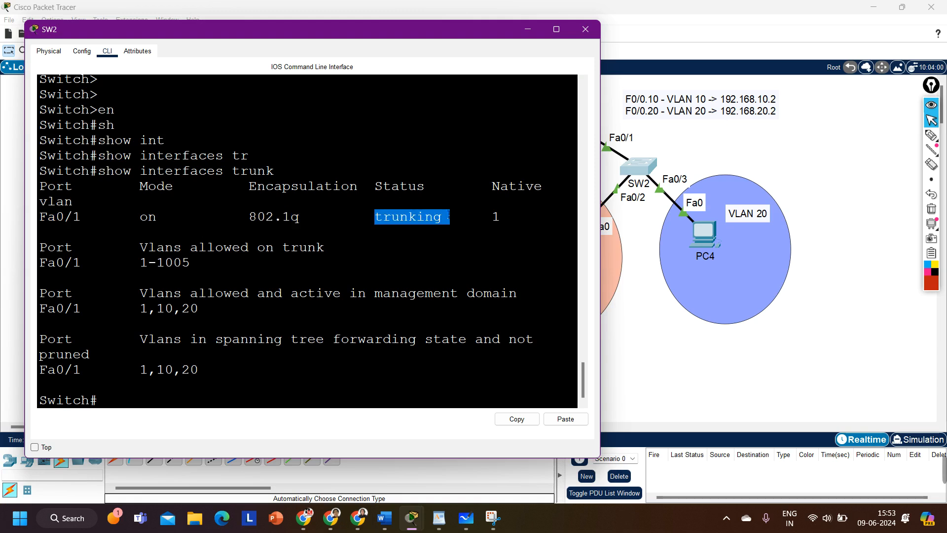
Show SW2's brief VLAN table, examine the port assignment of VLAN 10, and move the switch window out of the way
click(325, 294)
key(Tab)
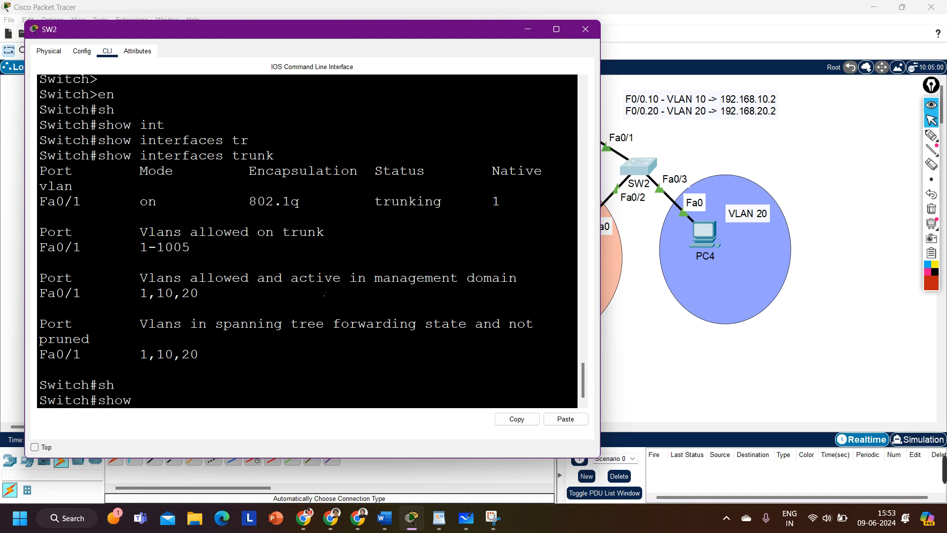
text(vl)
key(Tab)
text(br)
key(Tab)
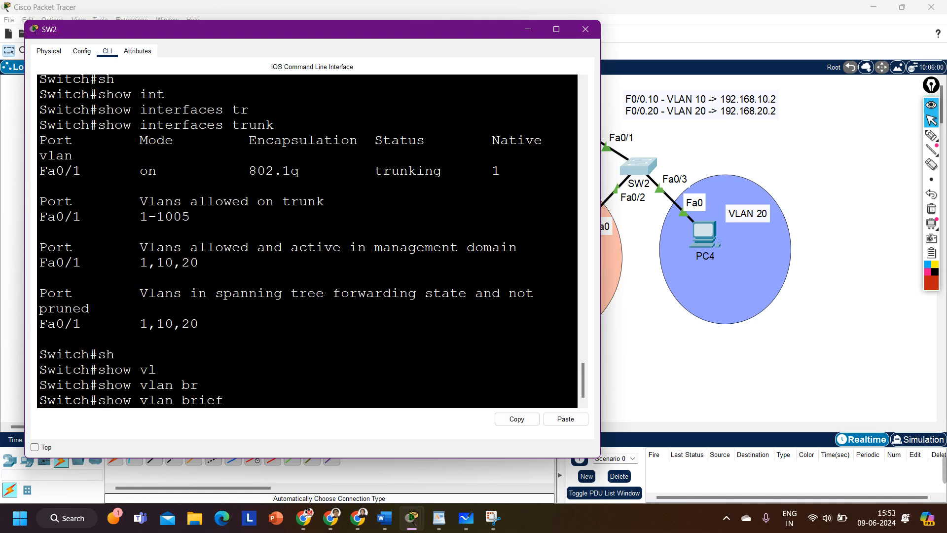
key(Return)
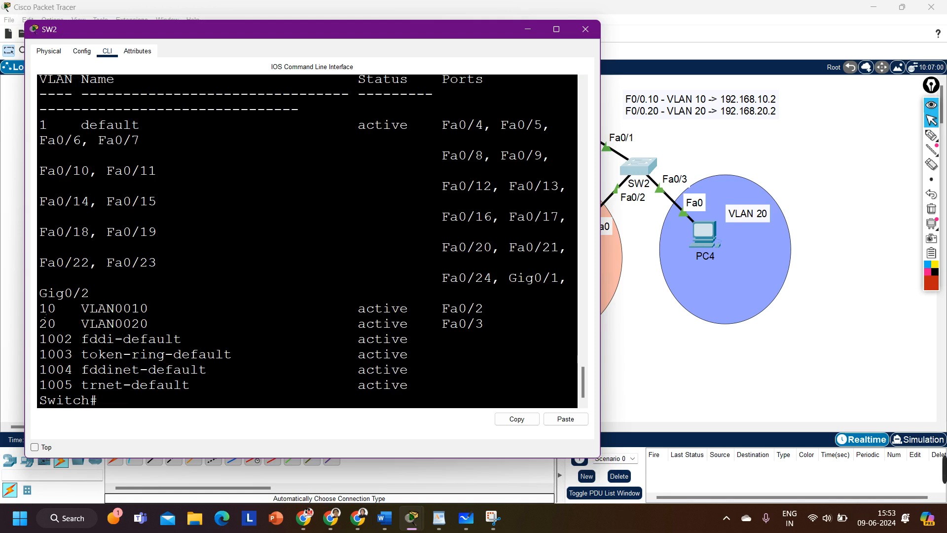
drag(40, 308, 513, 312)
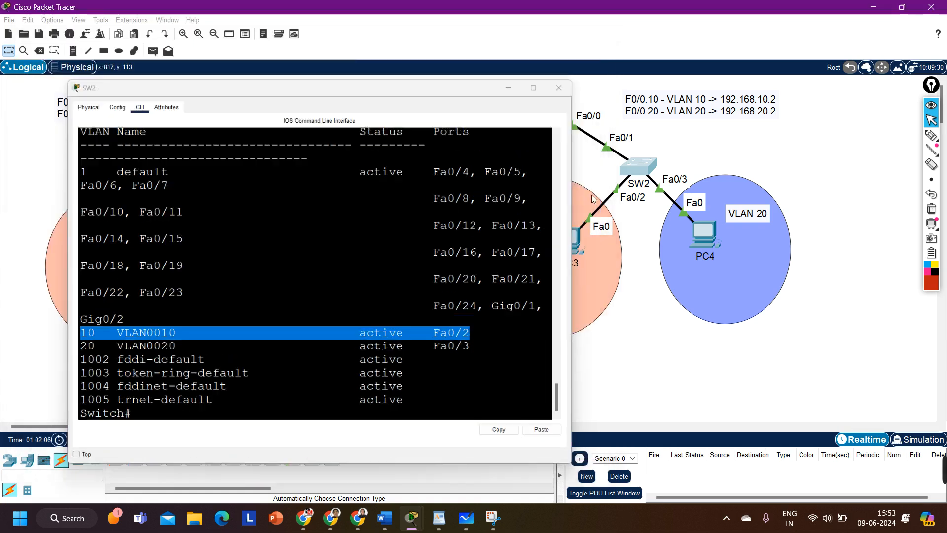
click(591, 194)
drag(626, 337, 536, 230)
click(594, 174)
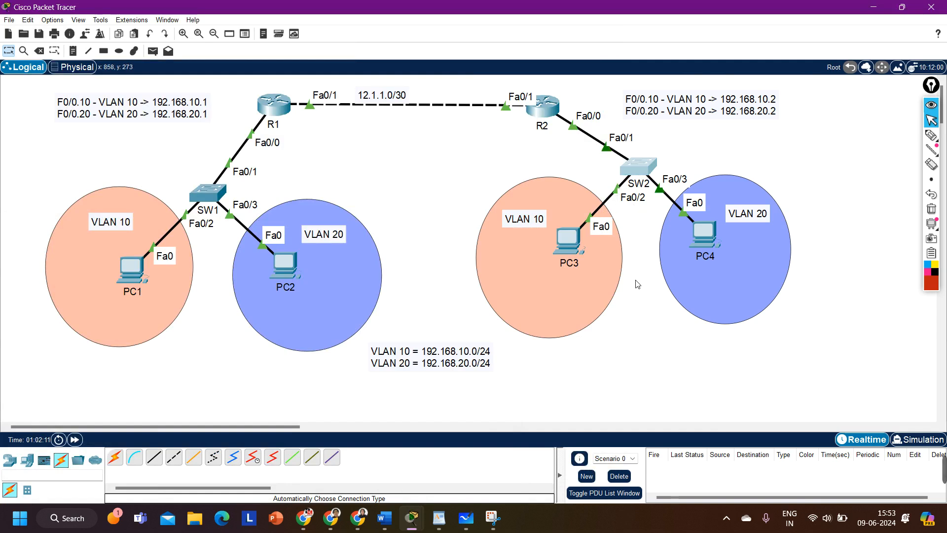
Bring SW2's window back, widen it and examine the port assignment of VLAN 20
mouse_move(416, 529)
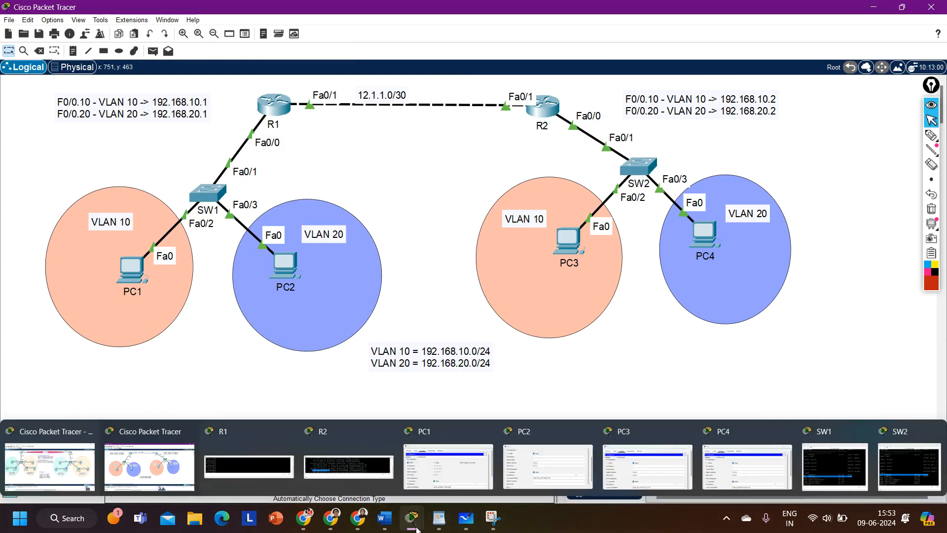
click(901, 468)
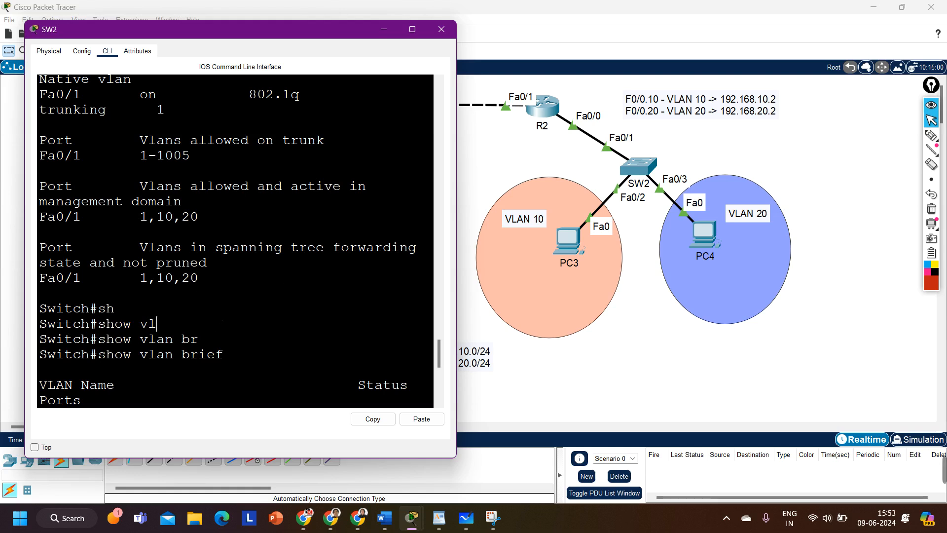
scroll(236, 242, down, 5)
scroll(235, 241, down, 4)
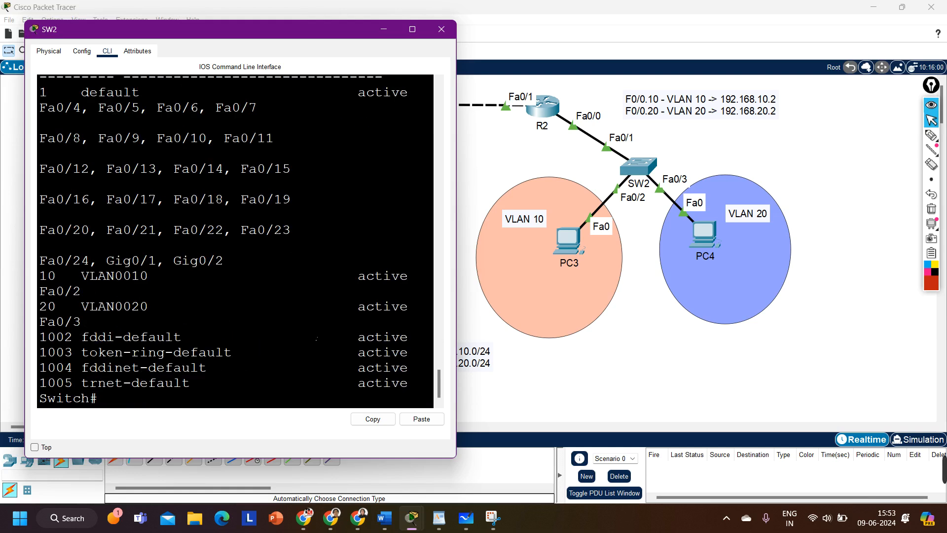
drag(462, 342, 619, 340)
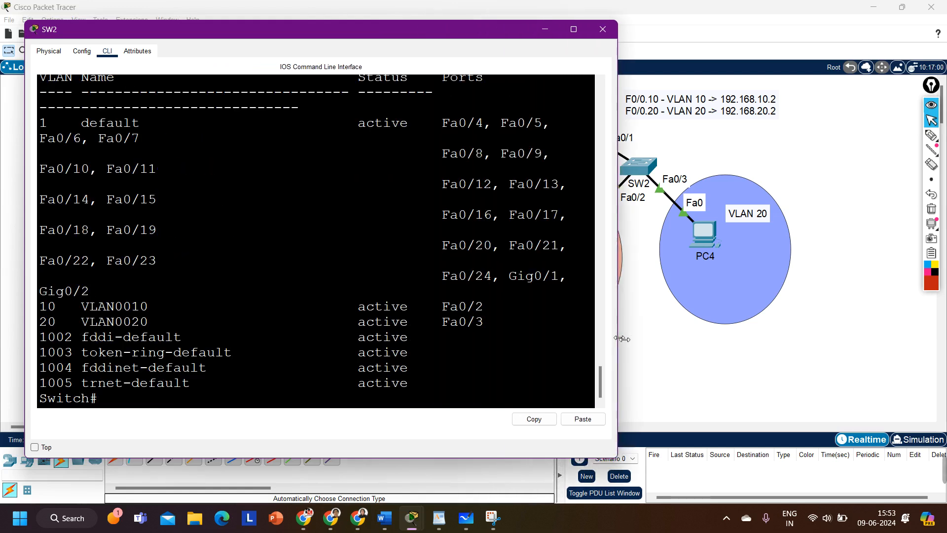
drag(484, 328, 41, 328)
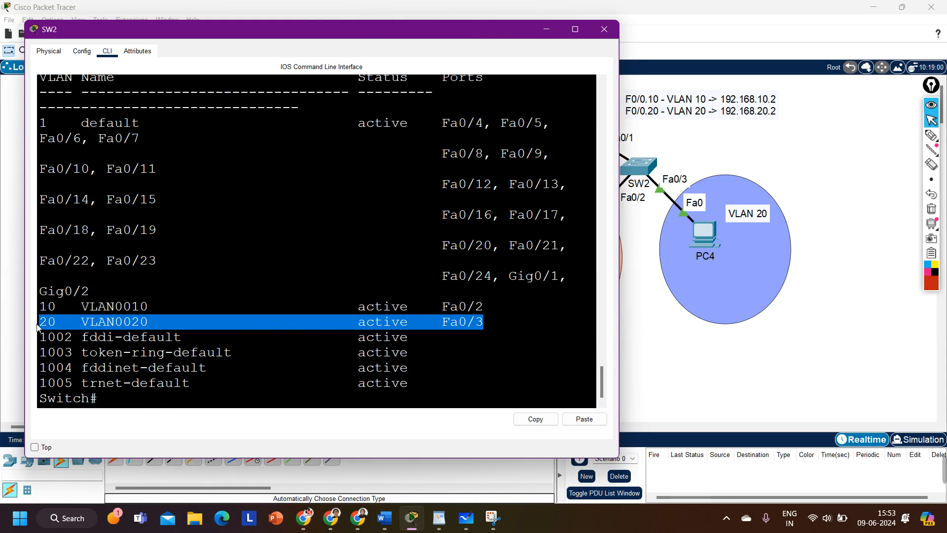
Close the SW2 and SW1 windows
click(603, 29)
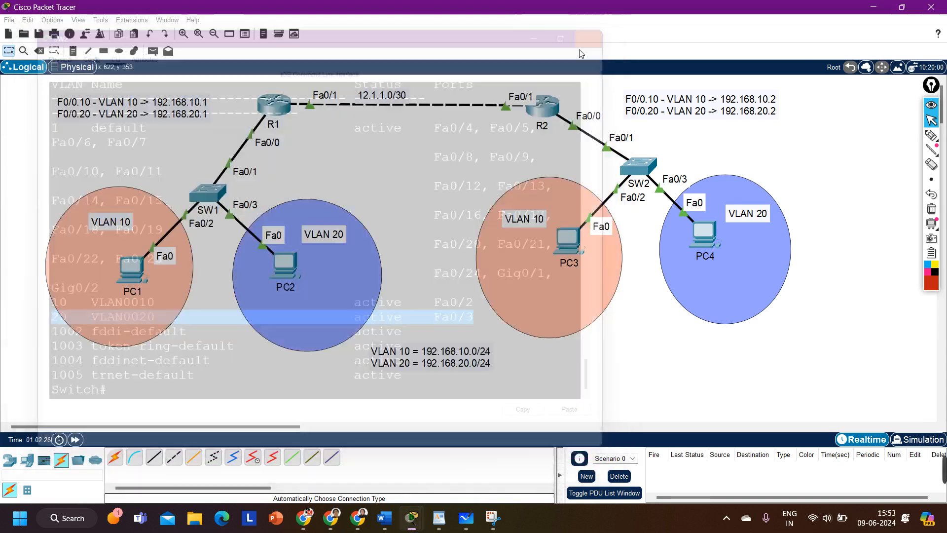
mouse_move(451, 529)
mouse_move(412, 518)
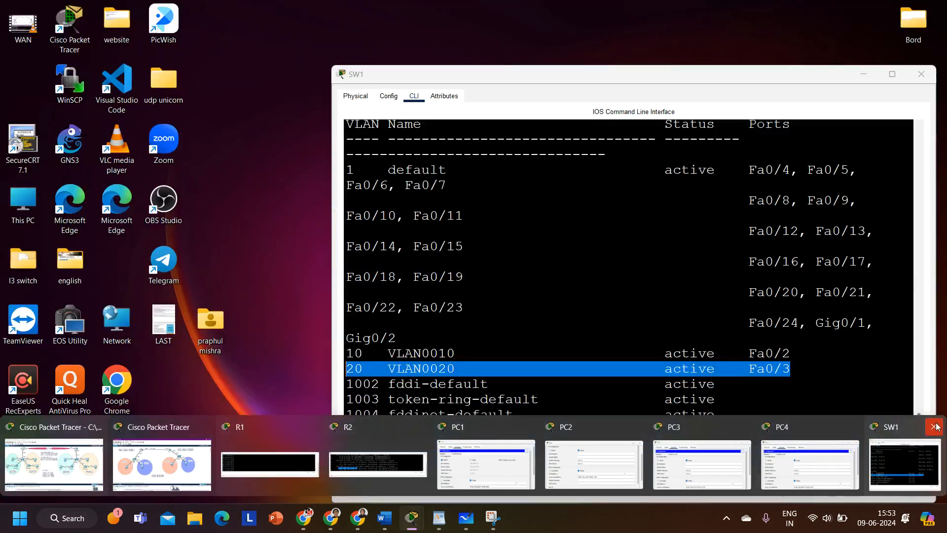
click(937, 427)
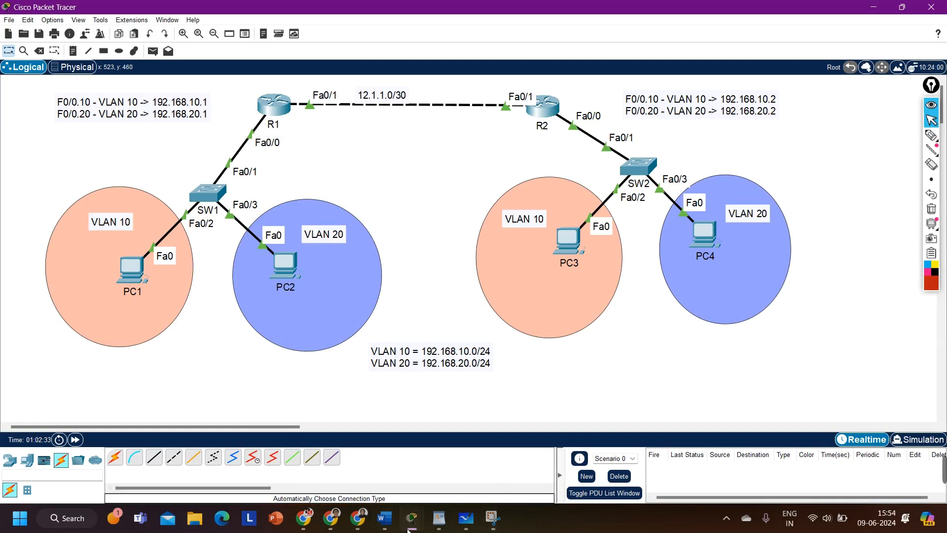
Review PC1's DHCP-assigned addressing, close its window, and open PC2's IP configuration to check its addressing
mouse_move(412, 518)
click(505, 458)
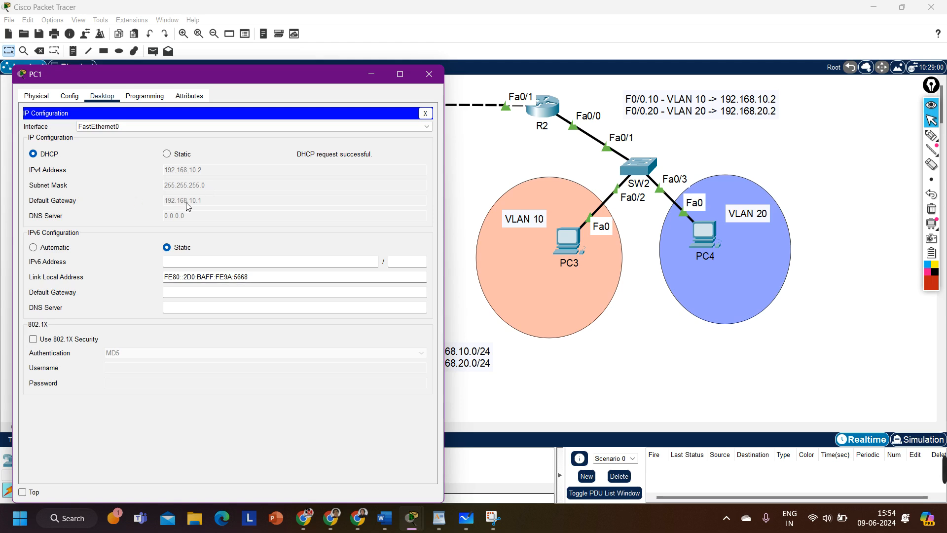
click(430, 74)
click(292, 274)
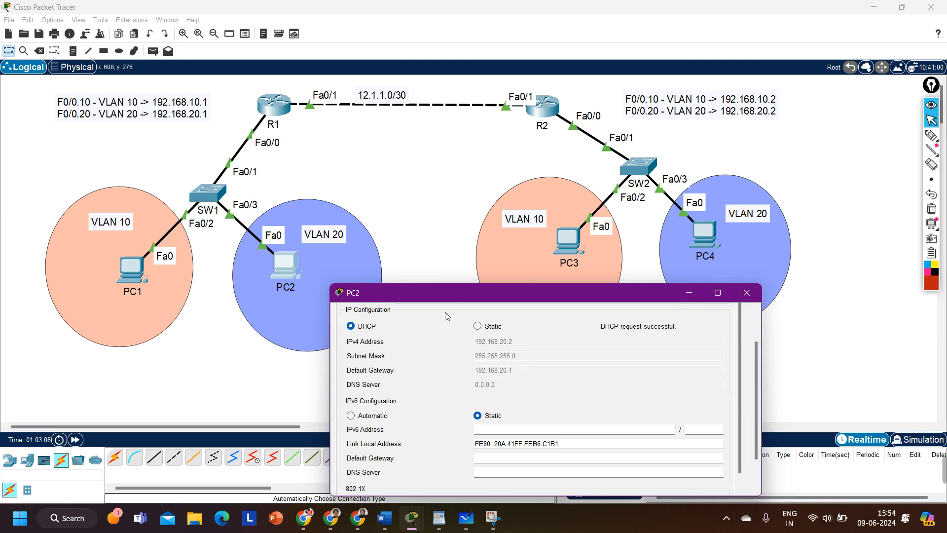
On R1, exclude the VLAN 10 gateway addresses 192.168.10.1 and 192.168.10.2 from DHCP assignment
click(274, 105)
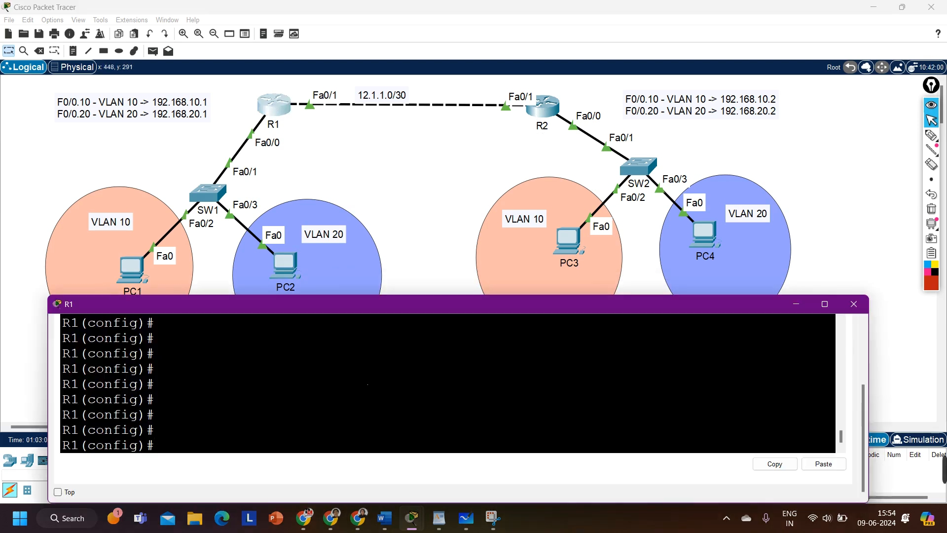
text(ip dh)
key(Tab)
text(ex)
key(Tab)
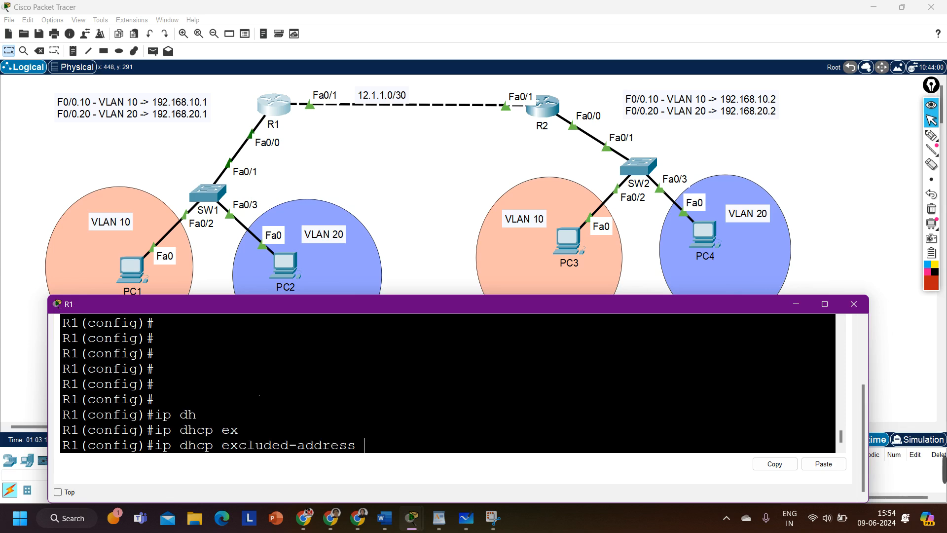
text(192.16)
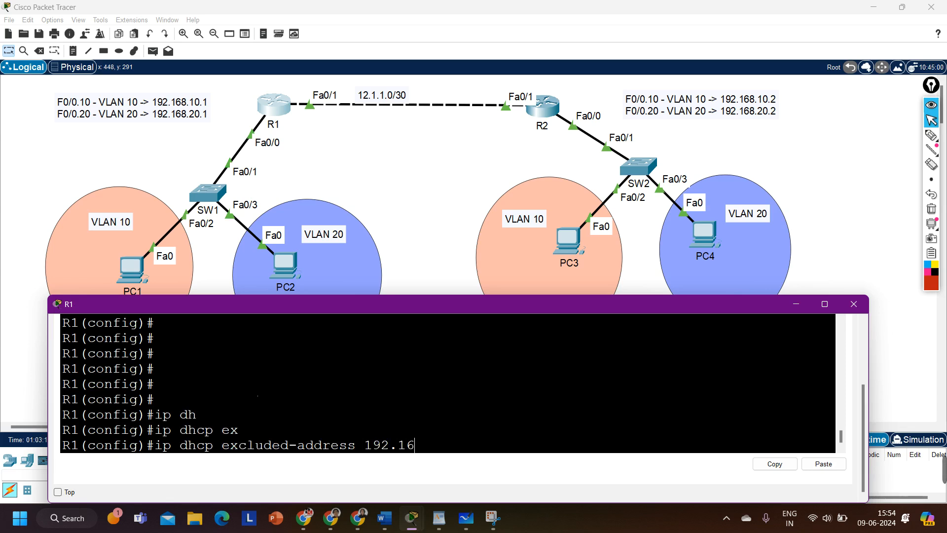
text(8.10.1)
key(Return)
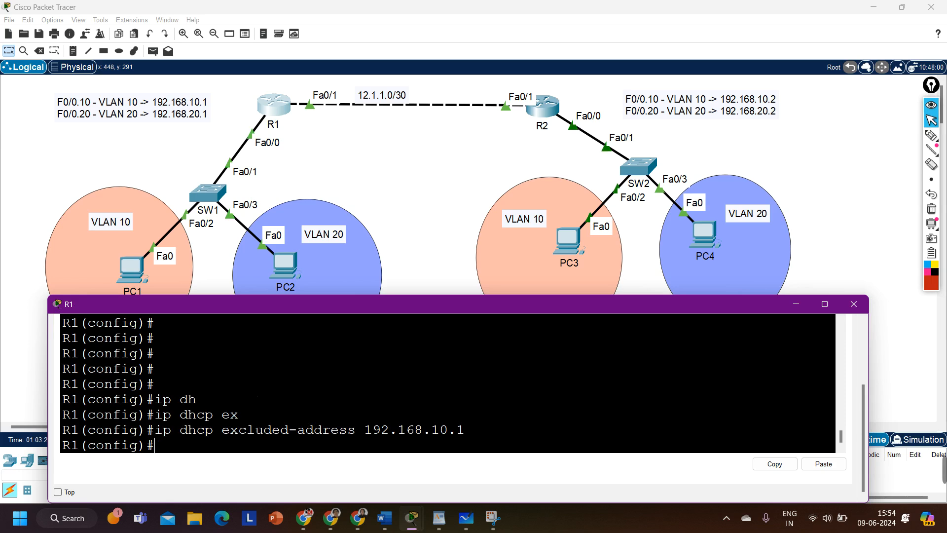
key(Up)
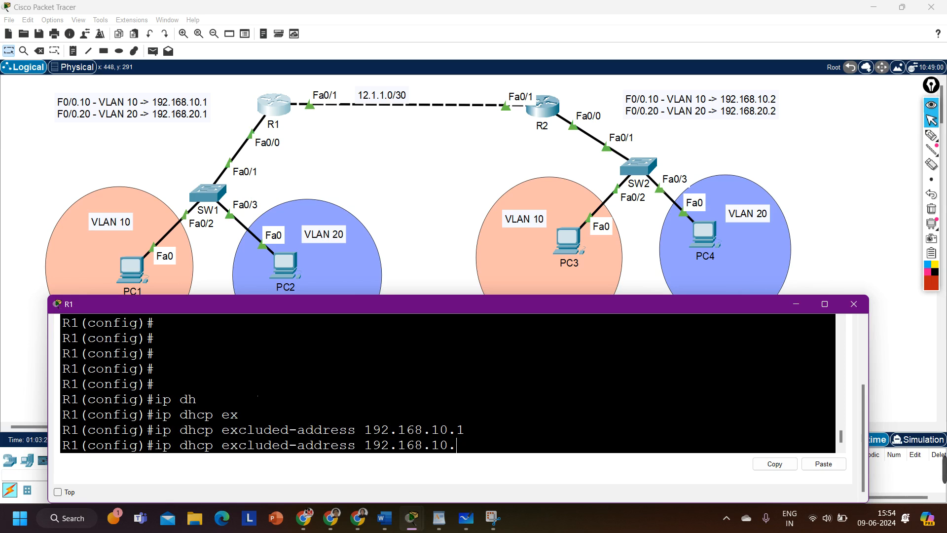
text(2)
key(Return)
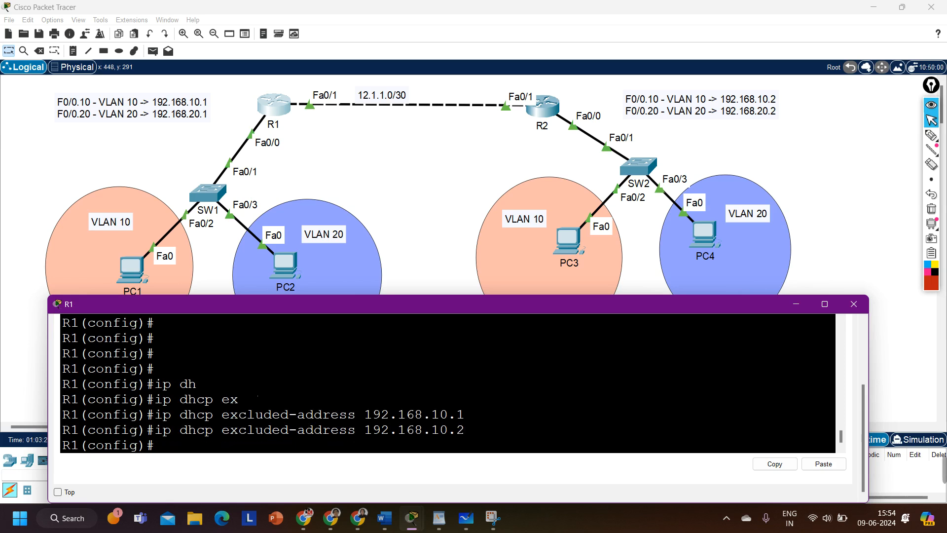
Exclude the VLAN 20 gateway addresses 192.168.20.1 and 192.168.20.2 from R1's DHCP assignment, and minimise the router window
key(Up)
key(BackSpace)
key(BackSpace)
key(BackSpace)
key(BackSpace)
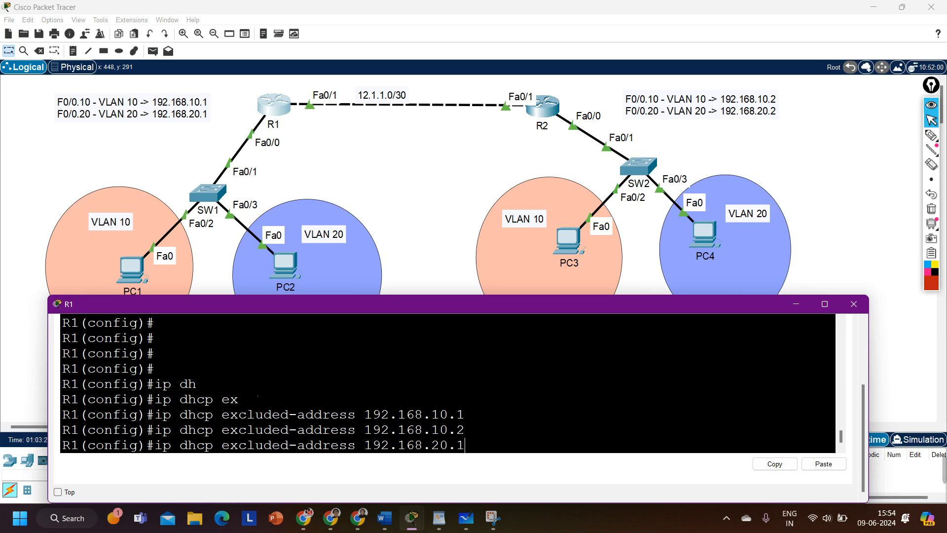
key(Return)
key(Up)
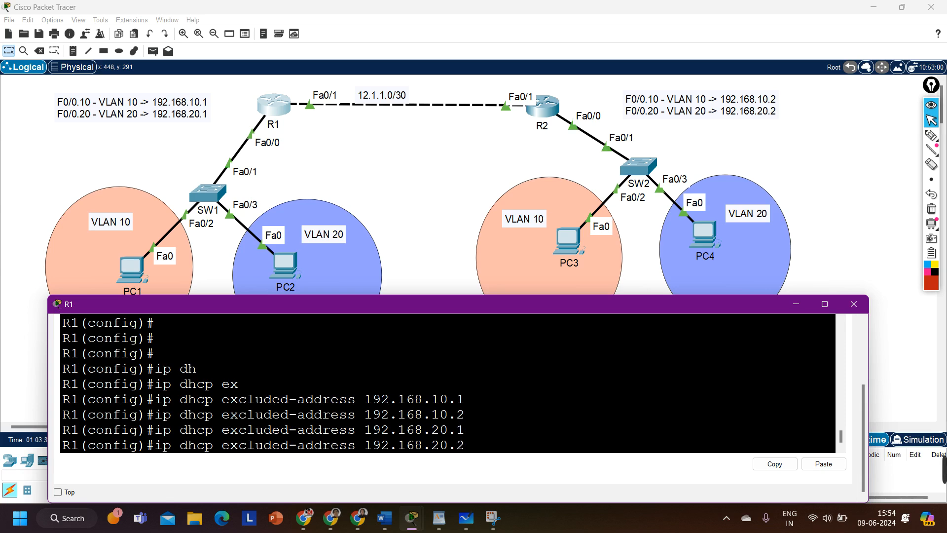
key(Return)
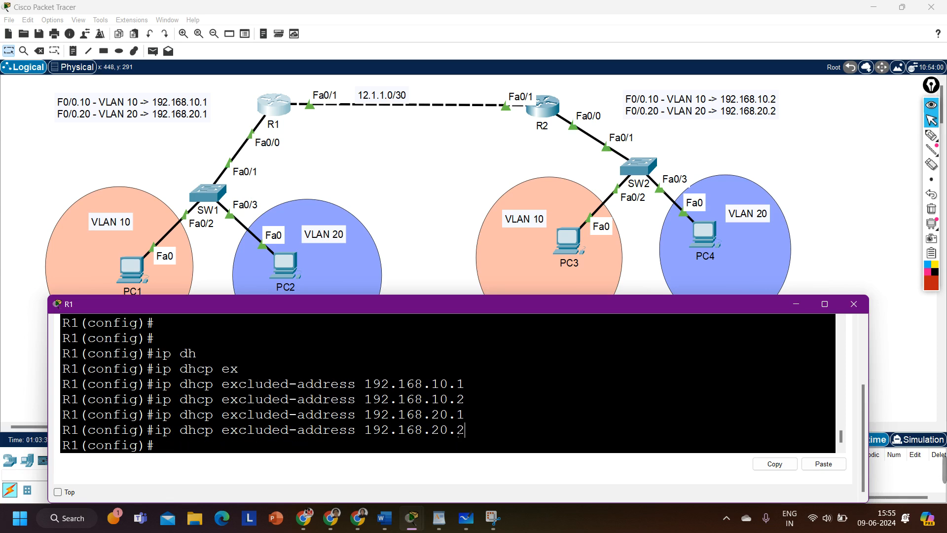
drag(464, 430, 71, 392)
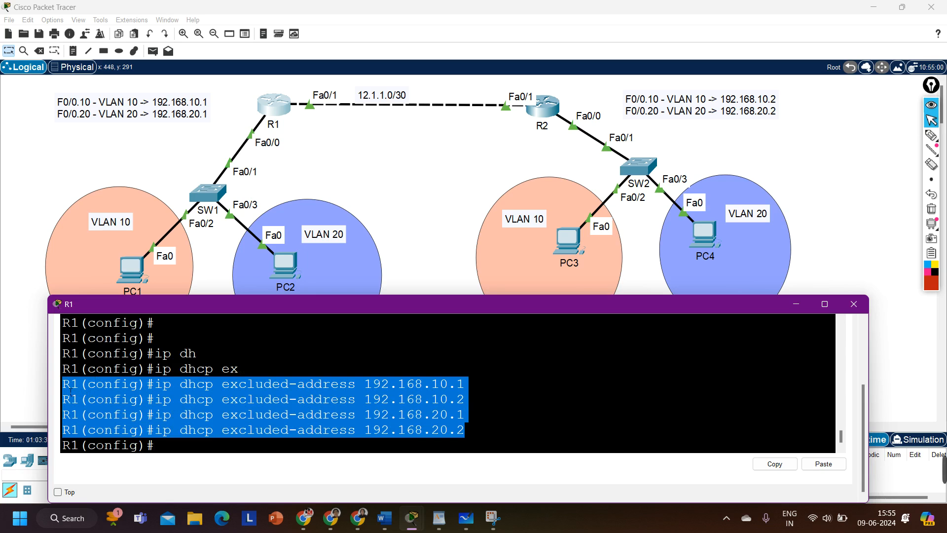
click(793, 307)
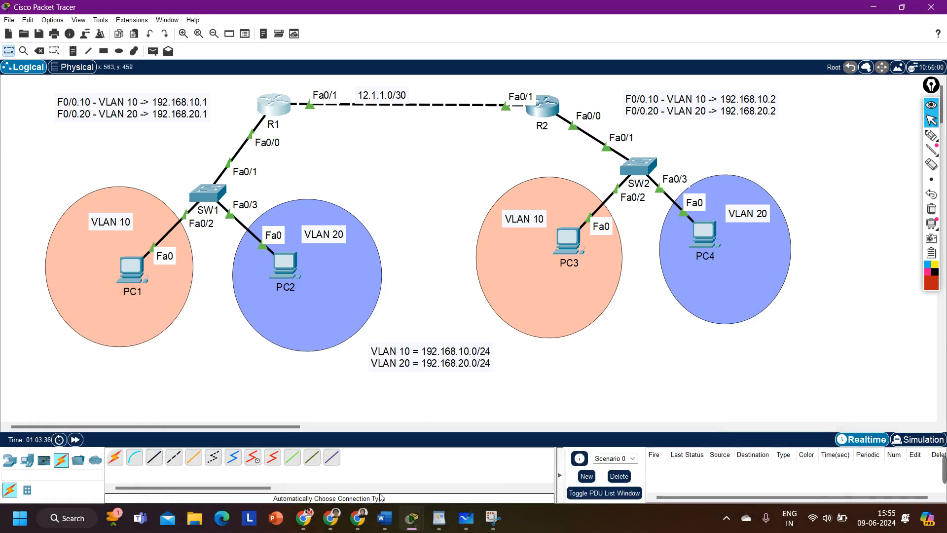
Renew PC1's DHCP lease by switching its IP configuration to Static and back to DHCP
mouse_move(412, 518)
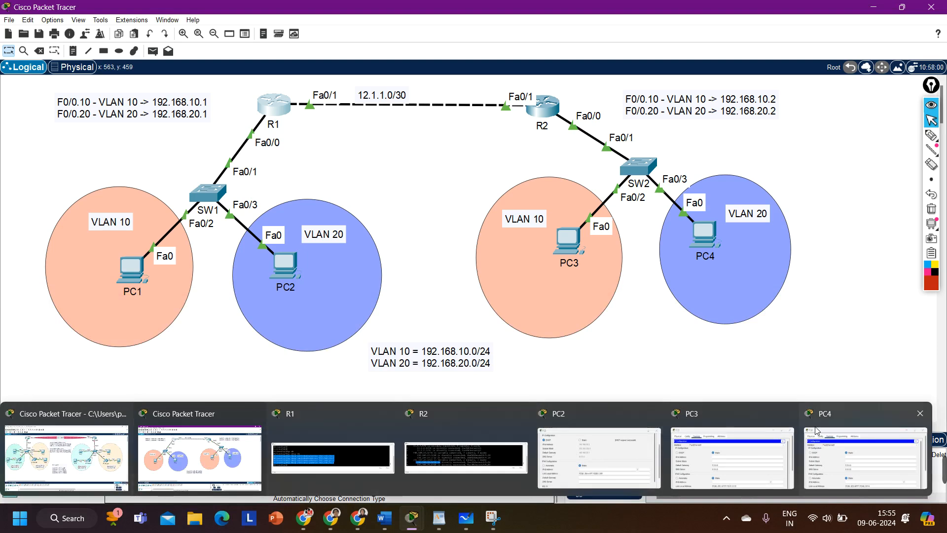
click(127, 277)
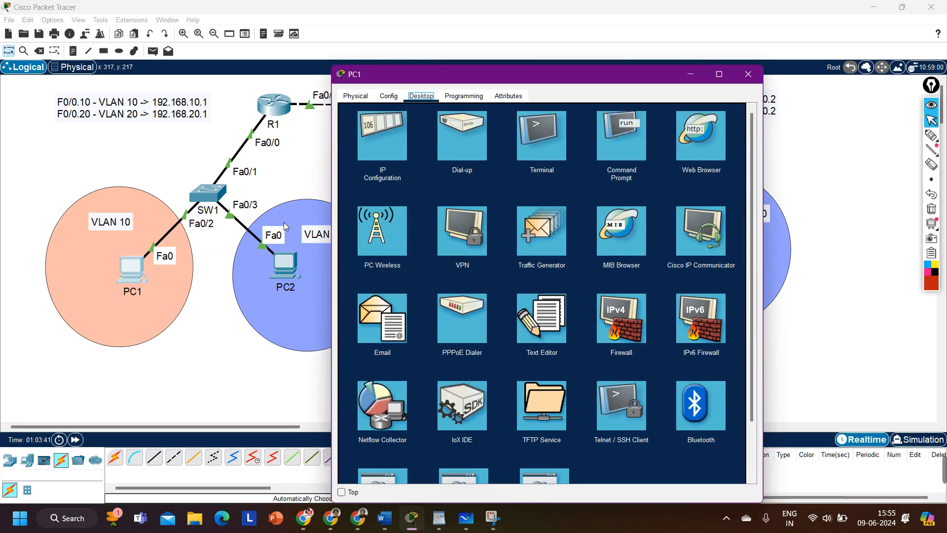
drag(486, 61, 485, 281)
click(387, 365)
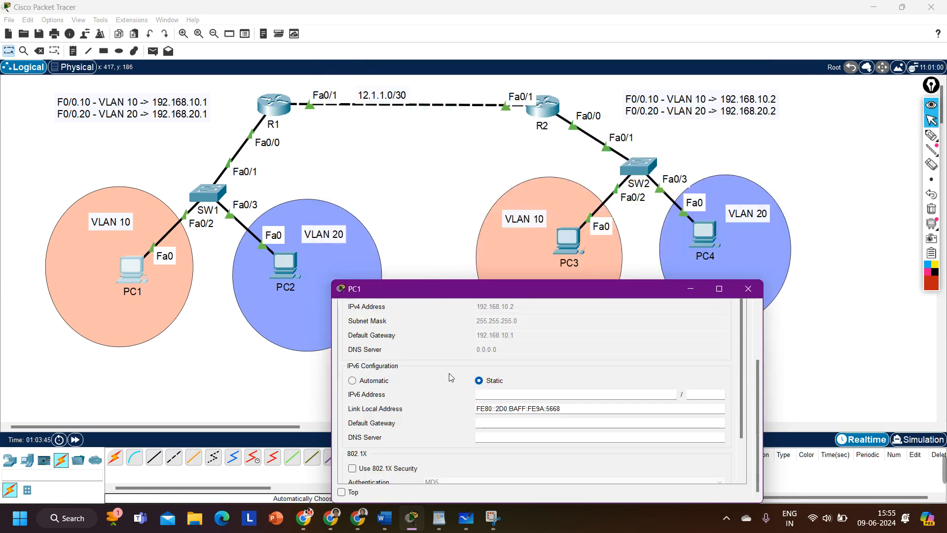
scroll(448, 374, up, 3)
click(479, 368)
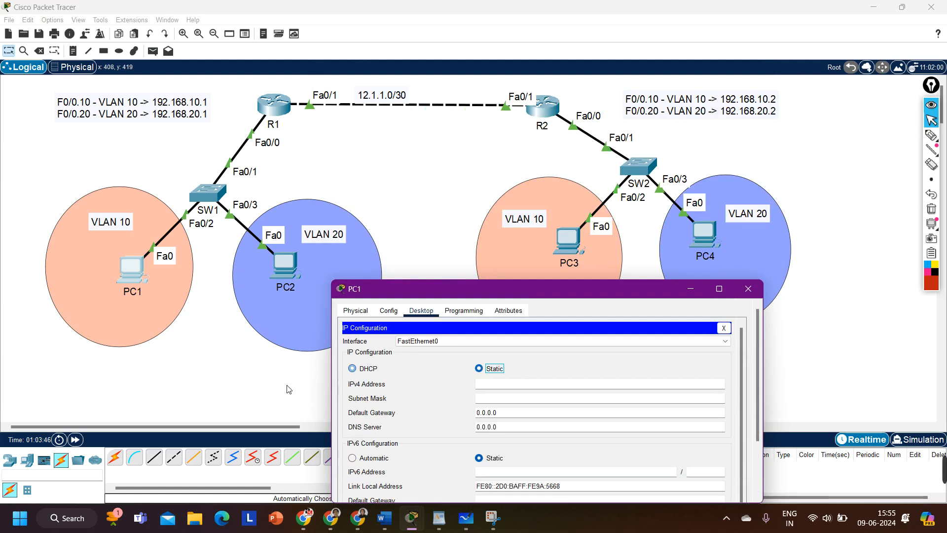
click(352, 369)
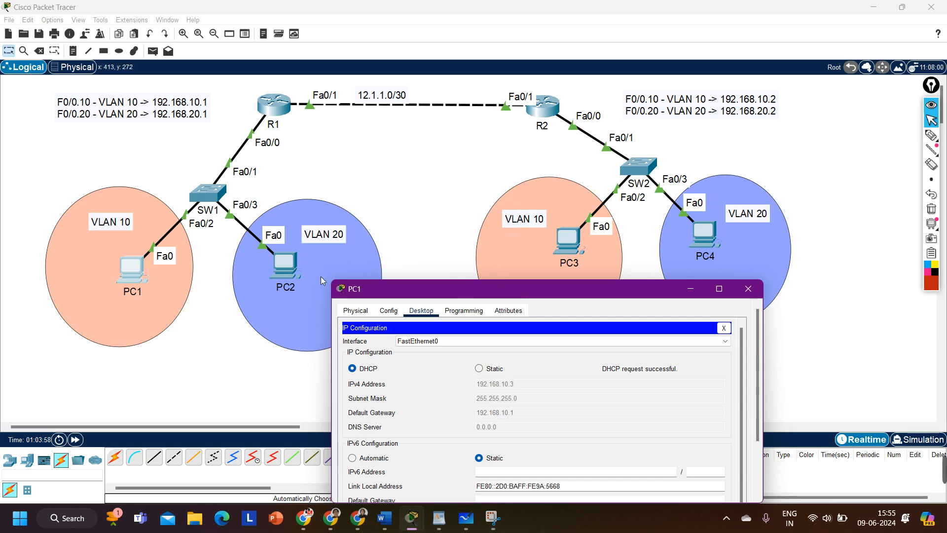
Renew PC2's DHCP lease by switching its addressing to Static and back to DHCP, and close its window
click(283, 269)
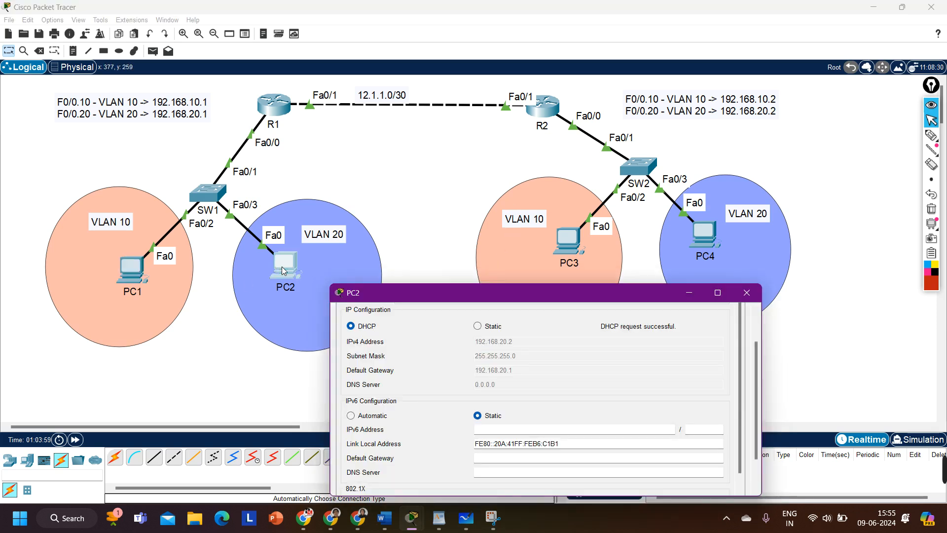
click(493, 328)
click(366, 329)
click(747, 293)
Set PC3's IPv4 addressing to DHCP, review the request's outcome, and return to the topology
click(577, 252)
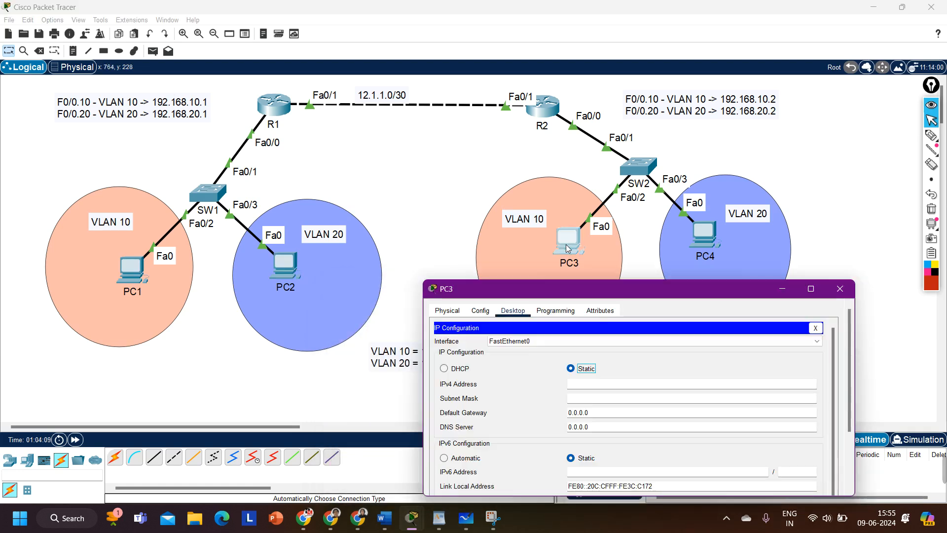
click(445, 369)
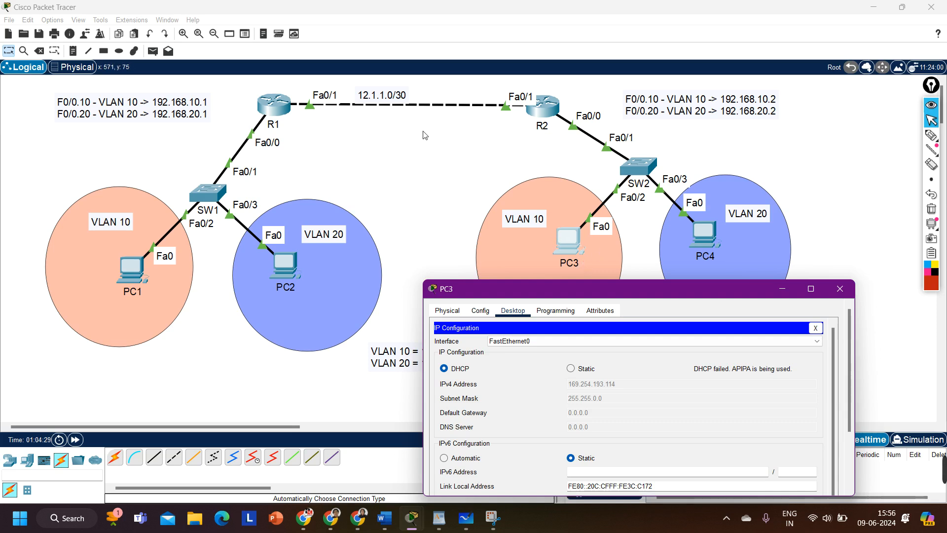
click(459, 131)
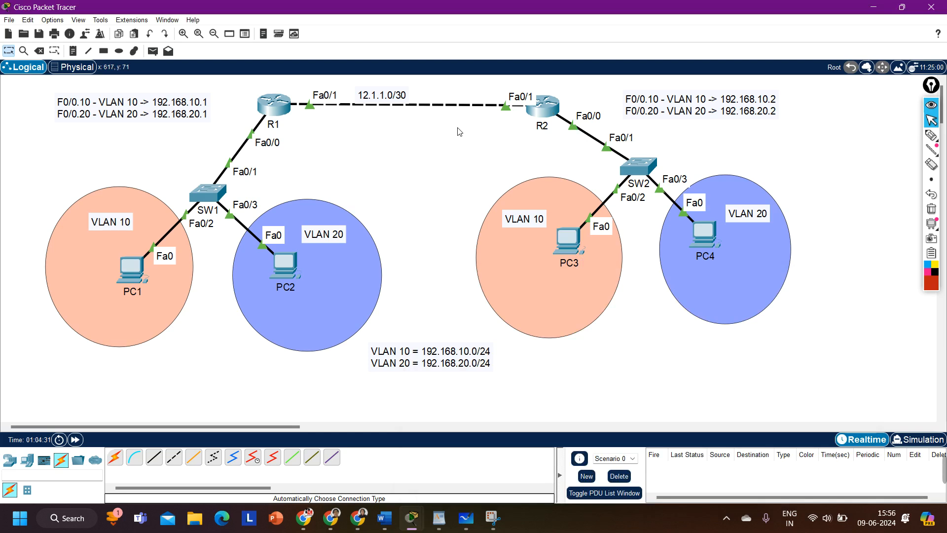
click(568, 243)
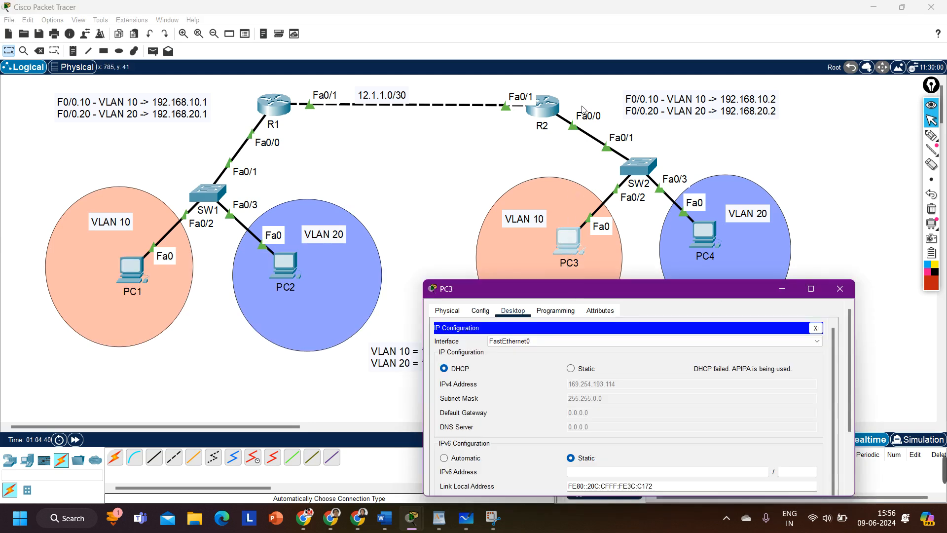
click(449, 181)
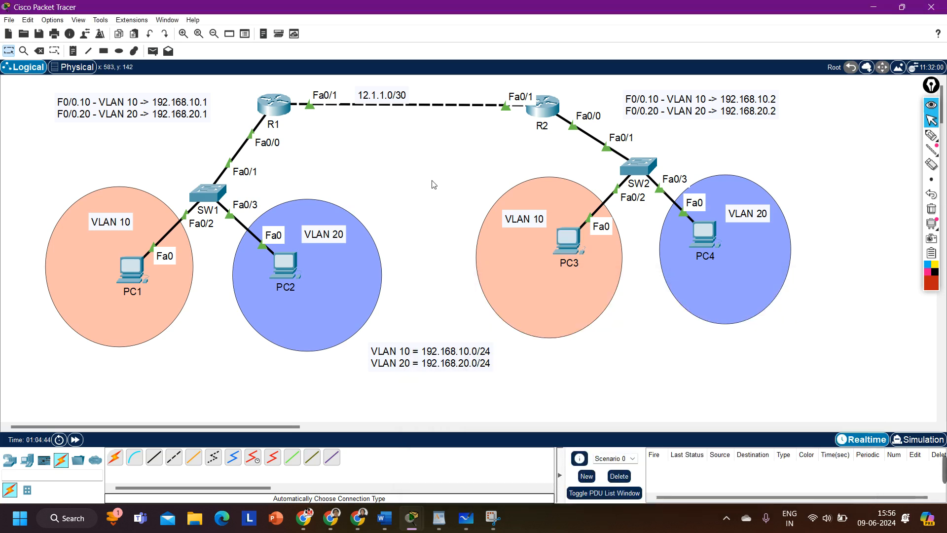
Annotate the topology below PC3 with a DHCP Discover message from 0.0.0.0 to 255.255.255.255
click(931, 135)
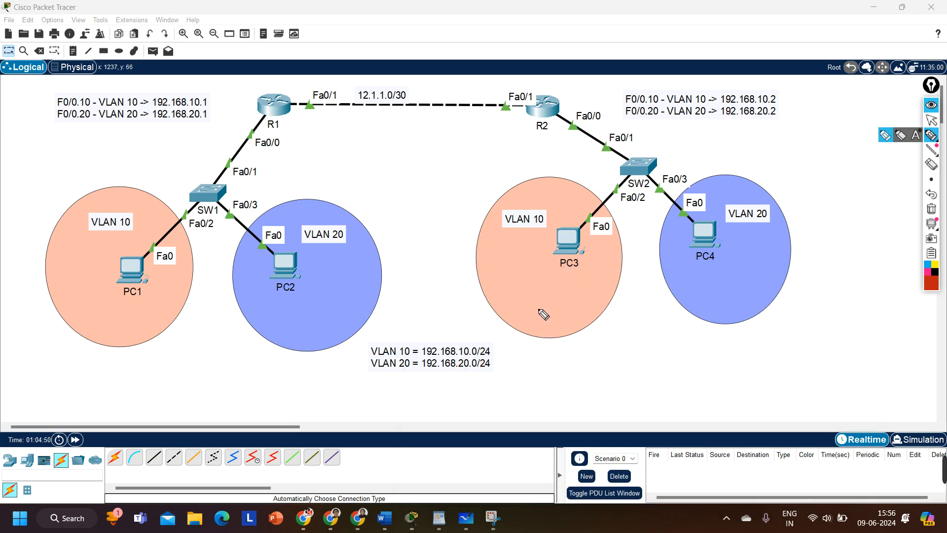
drag(547, 306, 546, 321)
mouse_move(568, 309)
mouse_down()
mouse_move(575, 319)
mouse_move(628, 310)
mouse_up()
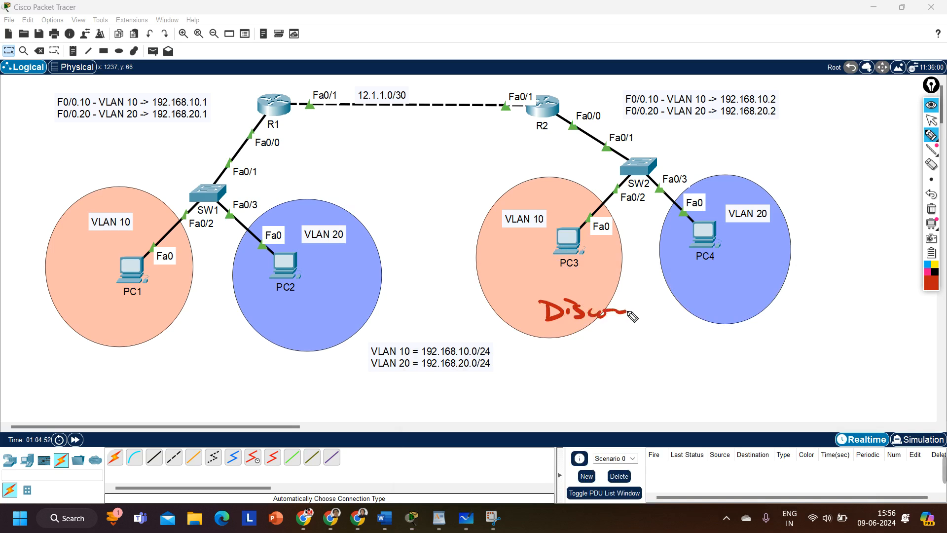
drag(507, 334, 666, 324)
drag(522, 345, 523, 347)
drag(533, 346, 556, 346)
drag(566, 346, 591, 345)
mouse_move(608, 348)
mouse_down()
mouse_move(627, 370)
mouse_move(654, 355)
mouse_up()
mouse_move(663, 344)
mouse_down()
mouse_move(660, 355)
mouse_move(670, 355)
mouse_up()
drag(684, 349, 705, 351)
mouse_move(714, 338)
mouse_down()
mouse_move(710, 354)
mouse_move(724, 353)
mouse_up()
drag(728, 340, 745, 348)
mouse_move(750, 331)
mouse_down()
mouse_move(747, 348)
mouse_move(762, 348)
mouse_up()
drag(768, 338, 798, 342)
drag(802, 327, 811, 337)
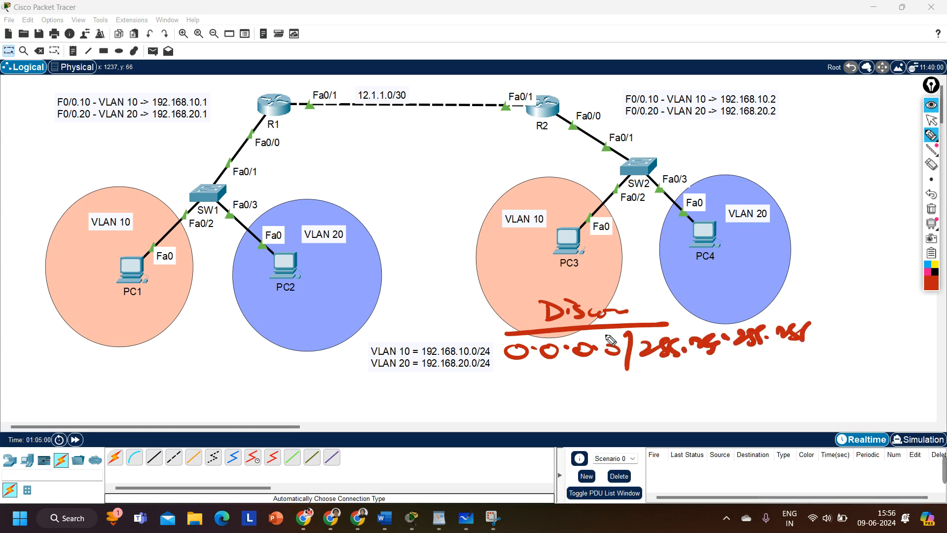
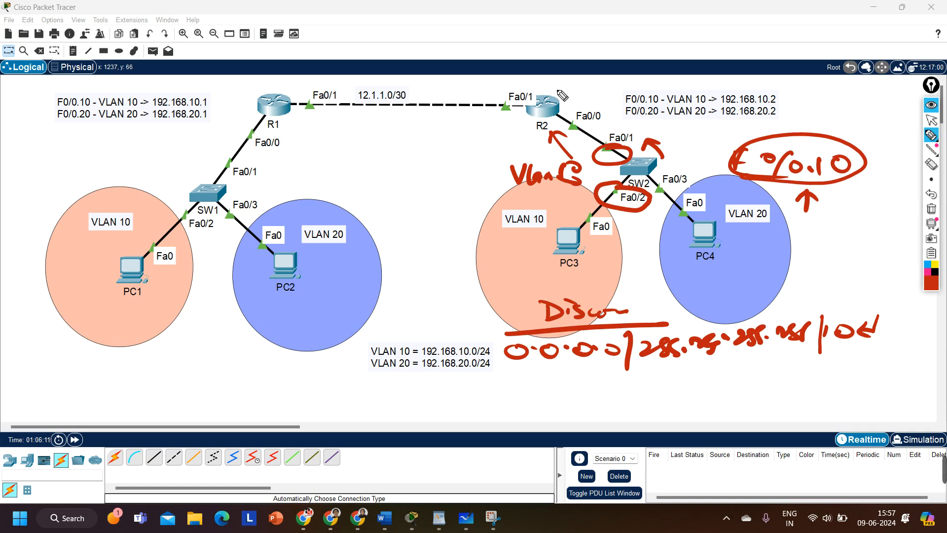
Mark R2 with a cross, erase all the freehand annotations, and return to the normal pointer
mouse_move(562, 92)
mouse_down()
mouse_move(572, 109)
mouse_move(562, 111)
mouse_up()
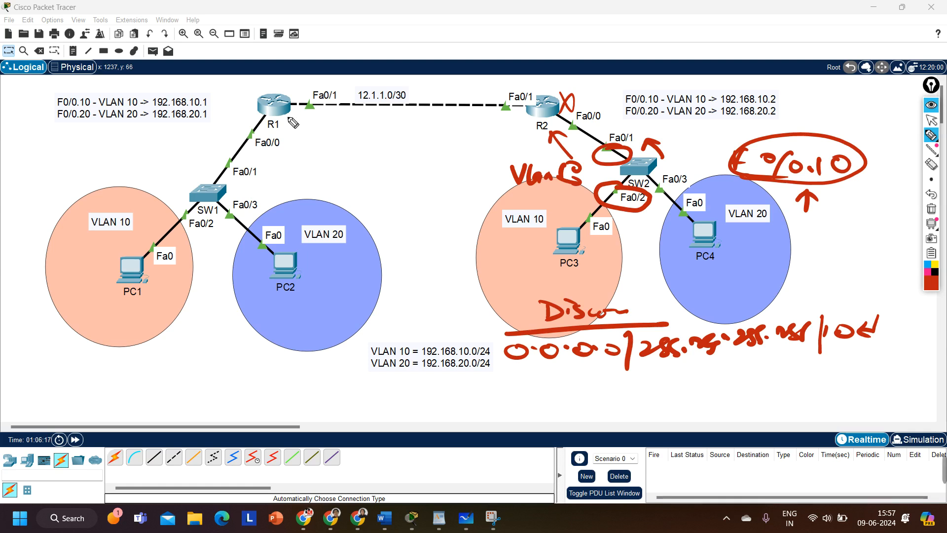
click(930, 183)
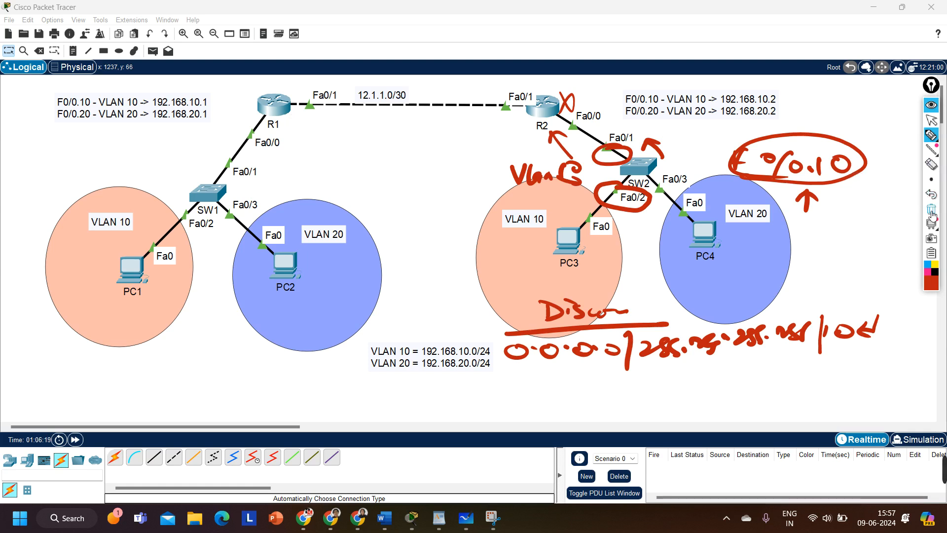
click(931, 208)
click(931, 120)
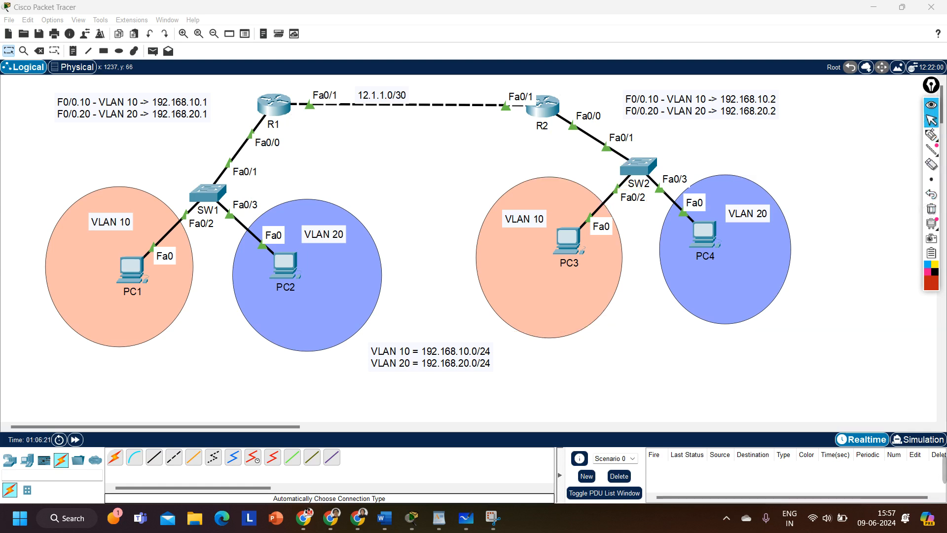
Bring up R2's command line, widen its window, and move it below the routers
mouse_move(411, 518)
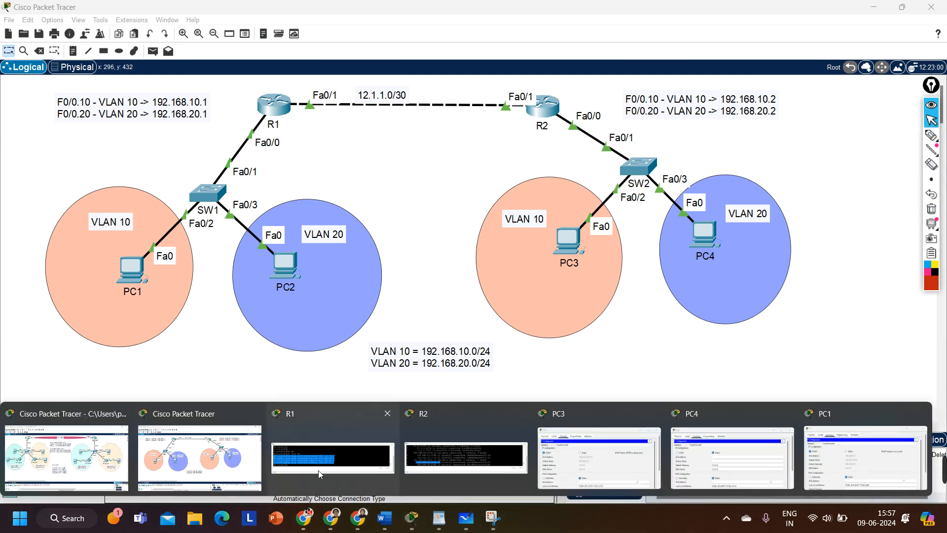
click(442, 447)
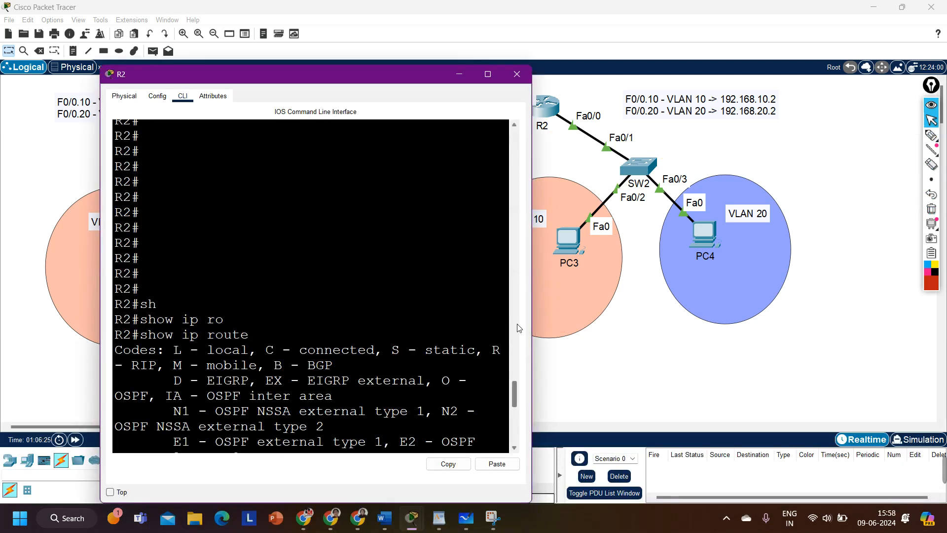
drag(531, 328, 929, 325)
drag(479, 74, 479, 267)
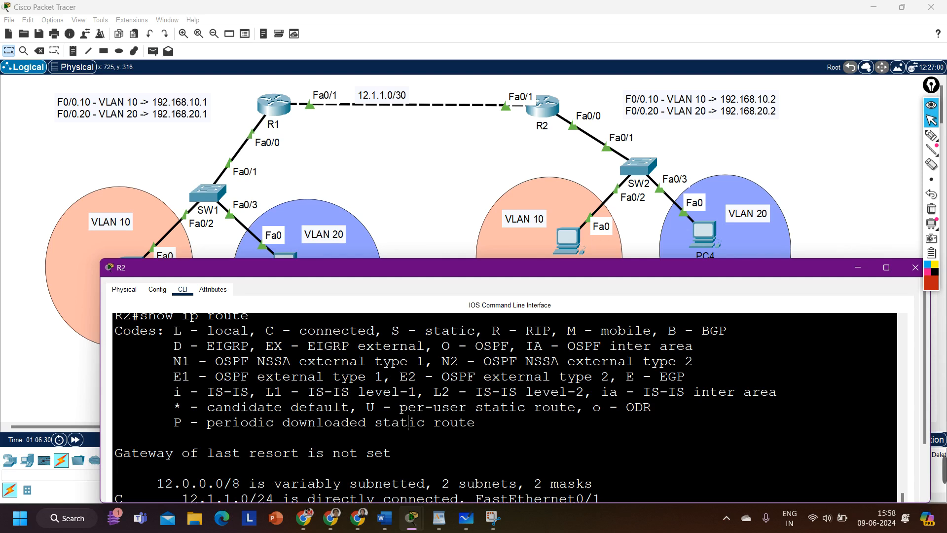
Enter global configuration mode on R2 and open subinterface f0/0.10 for configuration
key(Return)
key(Return)
key(Return)
text(conf)
key(Tab)
key(Return)
key(Return)
key(Return)
key(Return)
text(int f0/0.10)
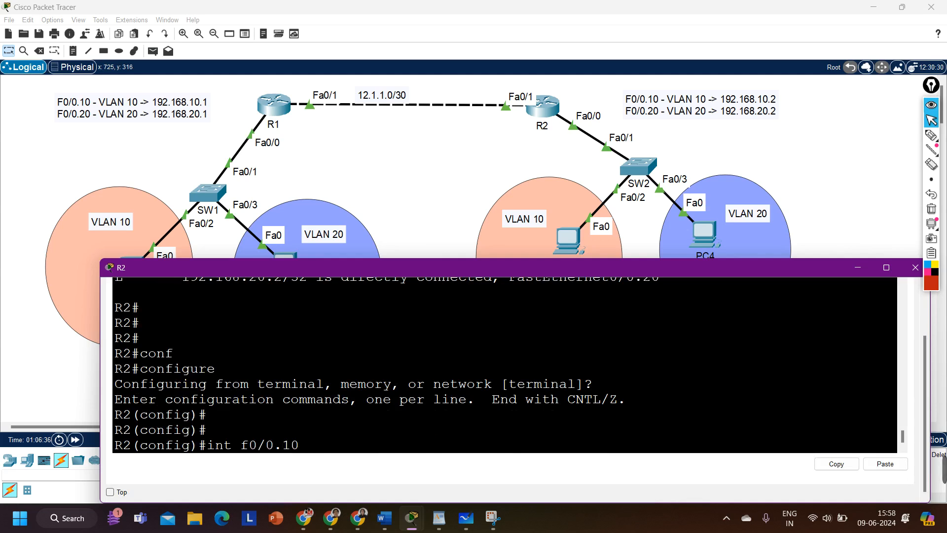
key(Return)
Set the DHCP helper address of R2's subinterface f0/0.10 to 192.168.10.1
text(ip hel)
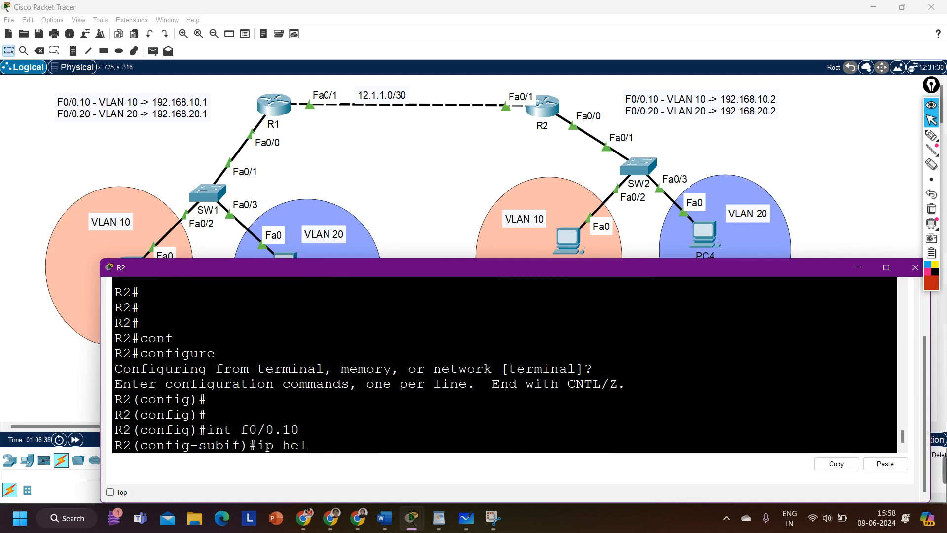
key(Tab)
text(p)
key(Tab)
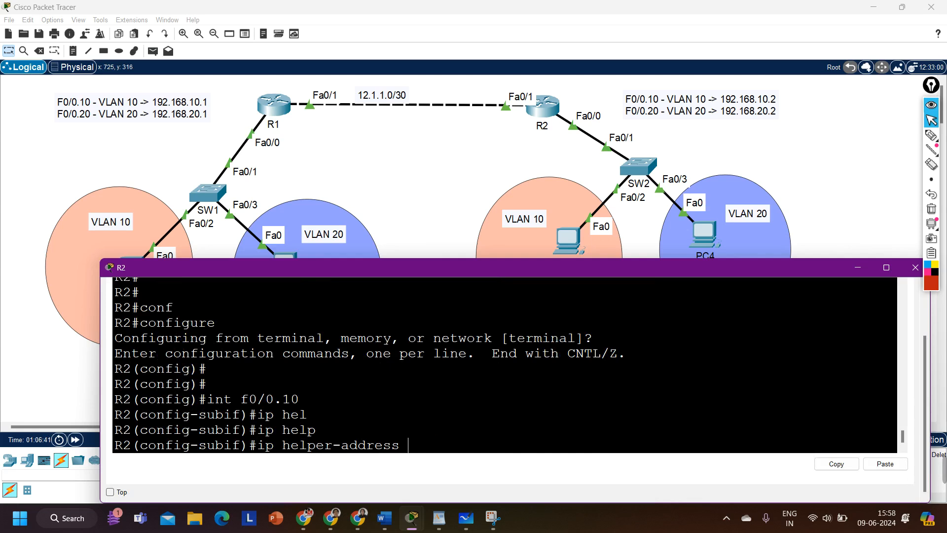
text(192.168.10.)
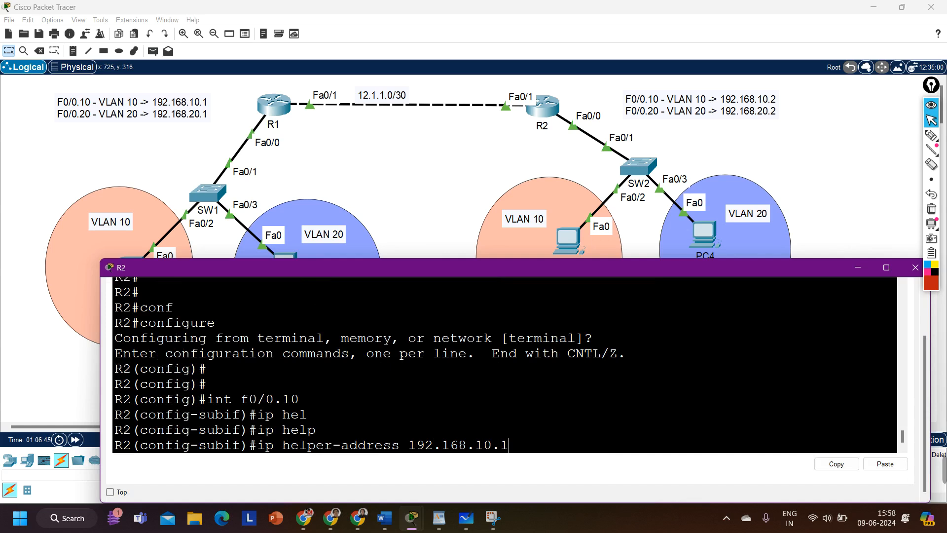
text(1)
key(Return)
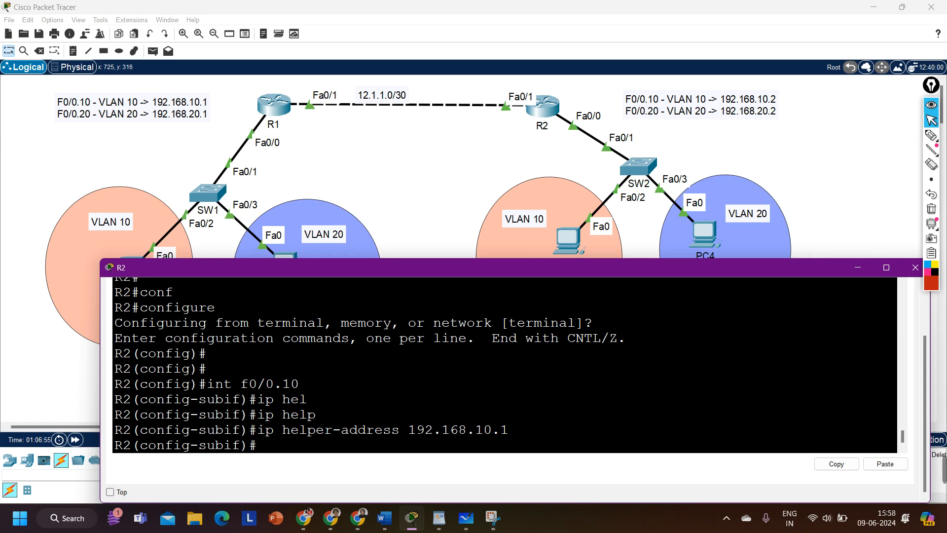
Display R2's IP routing table from subinterface configuration mode to check how the helper address is reached
drag(408, 429, 509, 430)
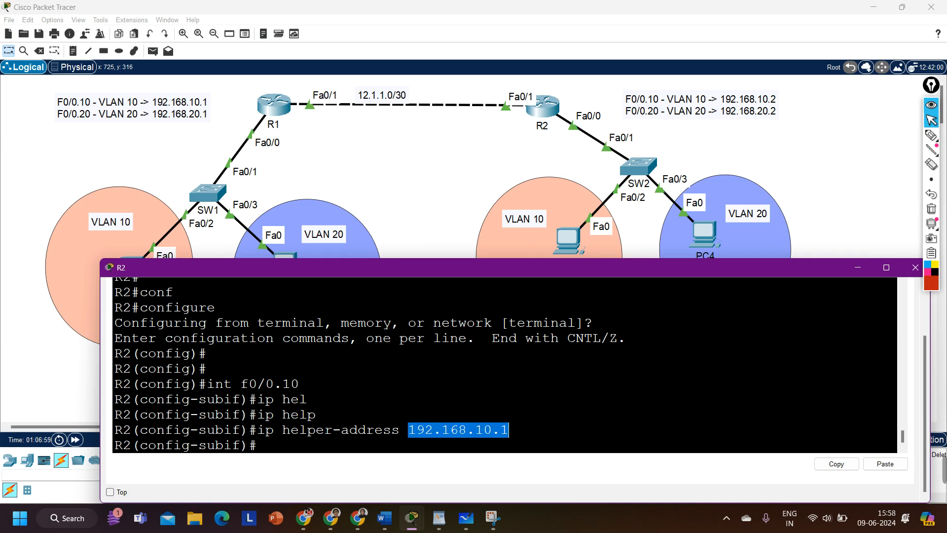
text(do s)
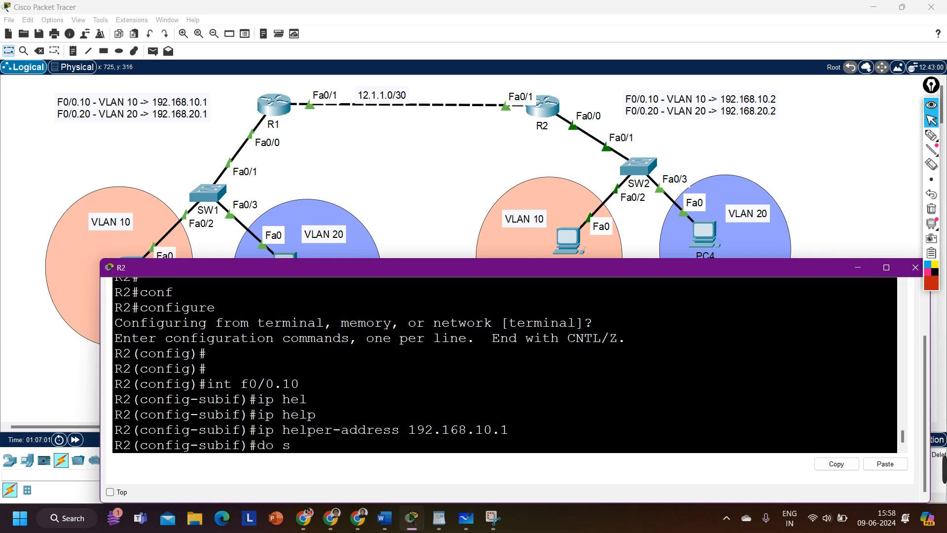
text(how ip ro)
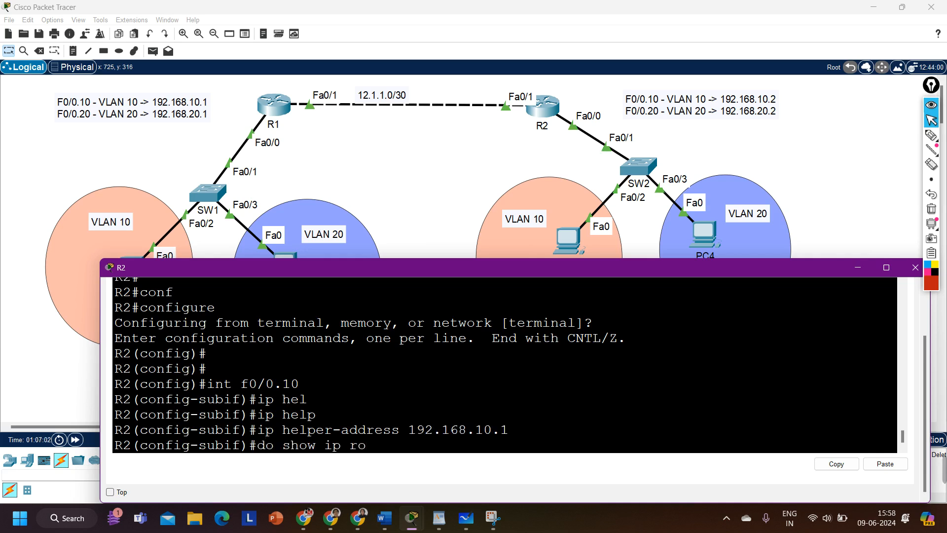
key(Return)
scroll(503, 365, up, 6)
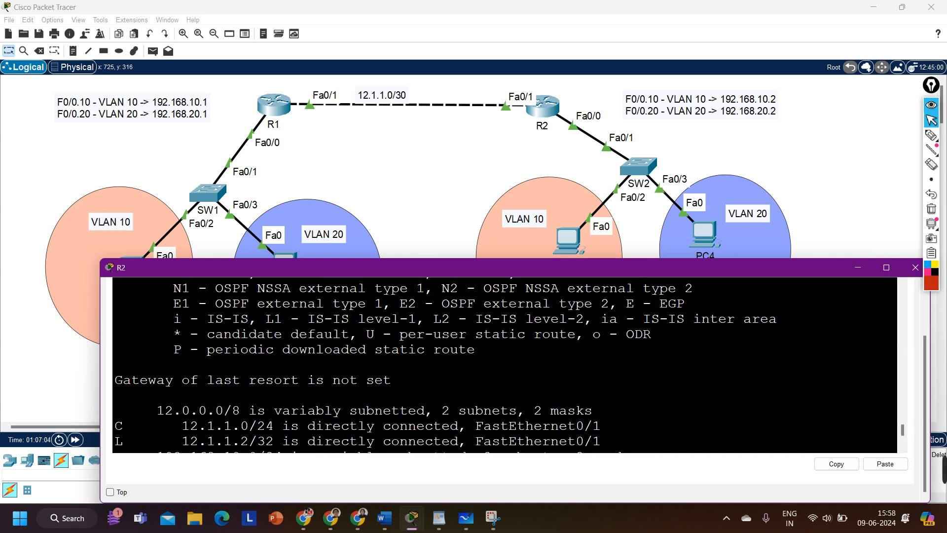
Compare the helper address 192.168.10.1 with R2's connected route for 192.168.10.0/24 and its outgoing interface
drag(400, 375, 508, 375)
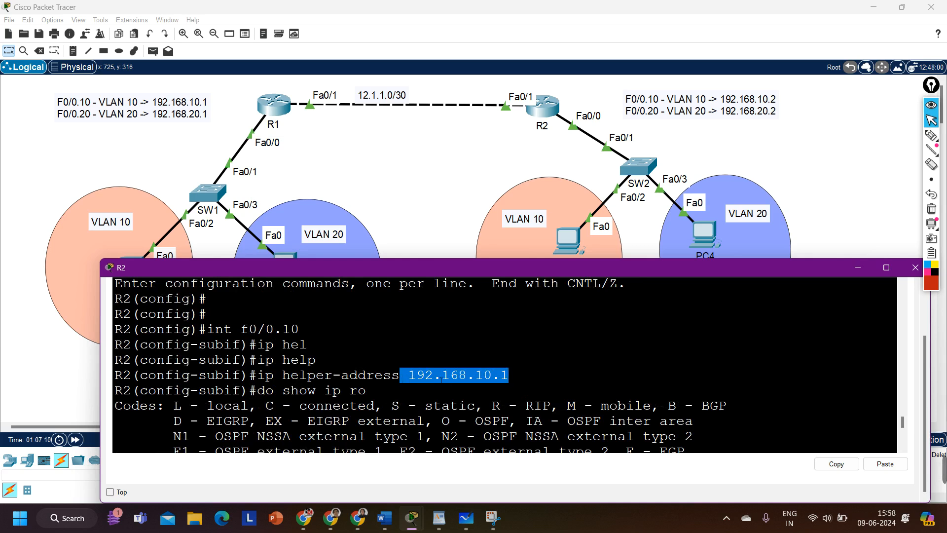
drag(438, 380, 476, 375)
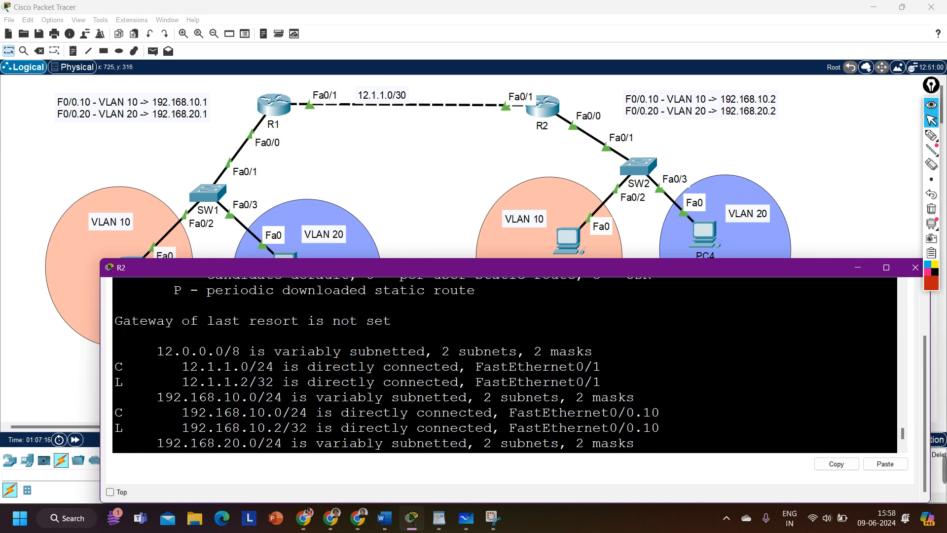
drag(123, 412, 518, 412)
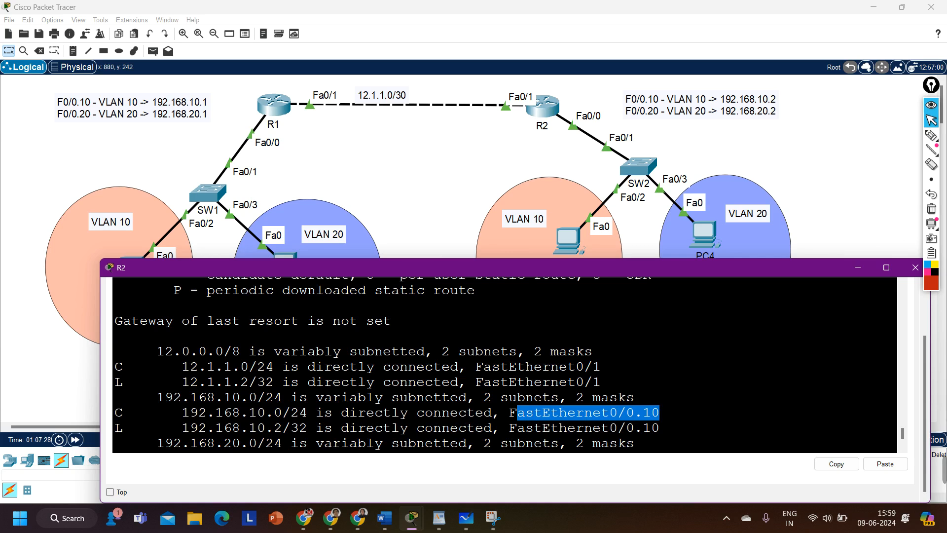
drag(660, 413, 513, 416)
drag(660, 412, 511, 417)
scroll(485, 368, up, 5)
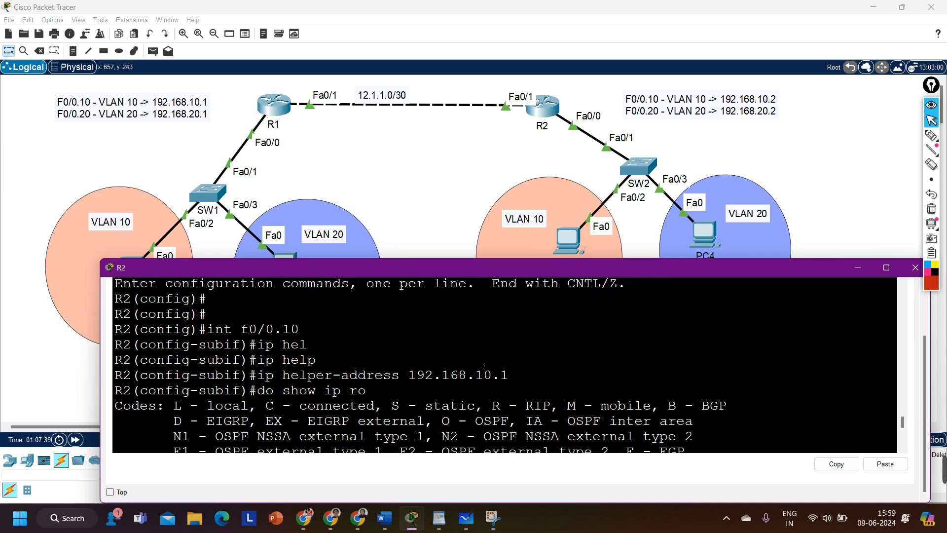
drag(416, 376, 519, 377)
scroll(518, 376, down, 6)
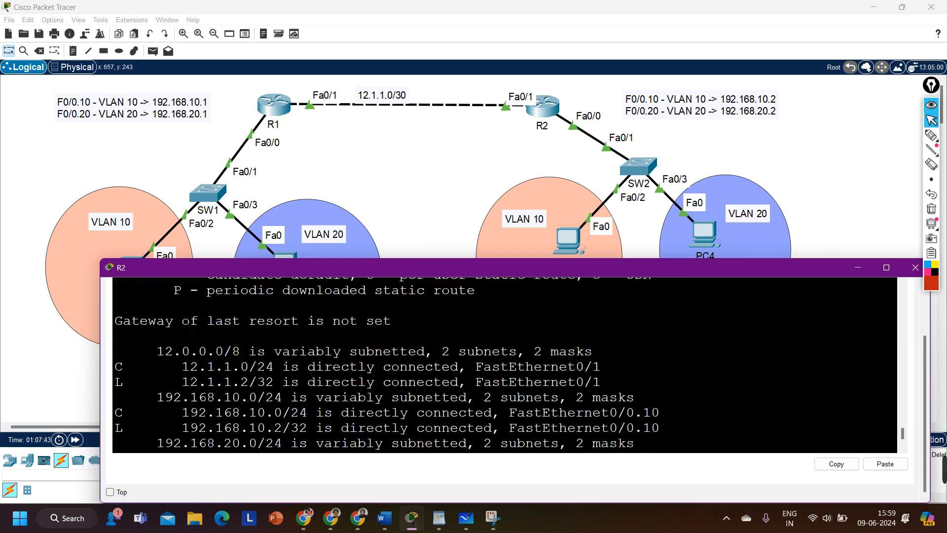
Leave subinterface mode on R2 and write a static route command for 192.168.10.1 with mask 255.255.255.255 via 12.1.1.1
text(ex)
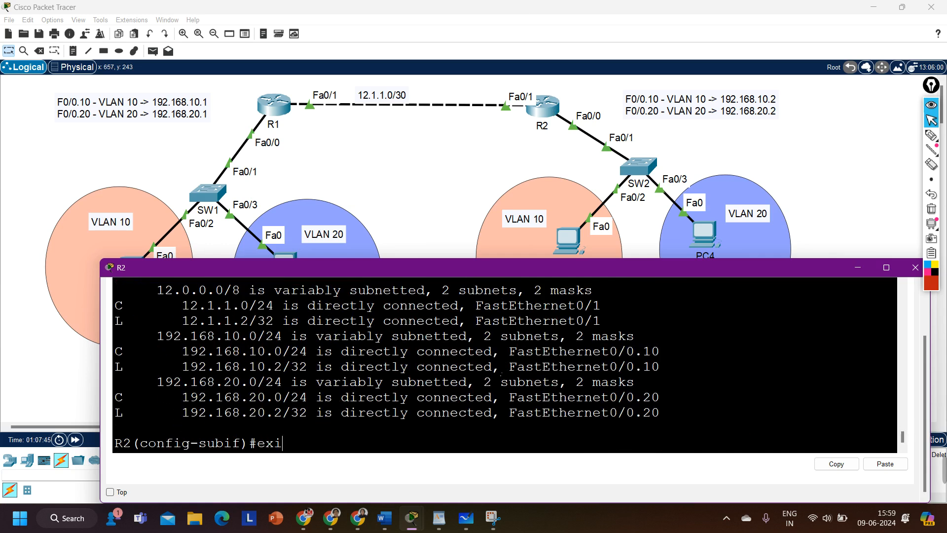
text(i)
key(Return)
text(ip ro)
key(Tab)
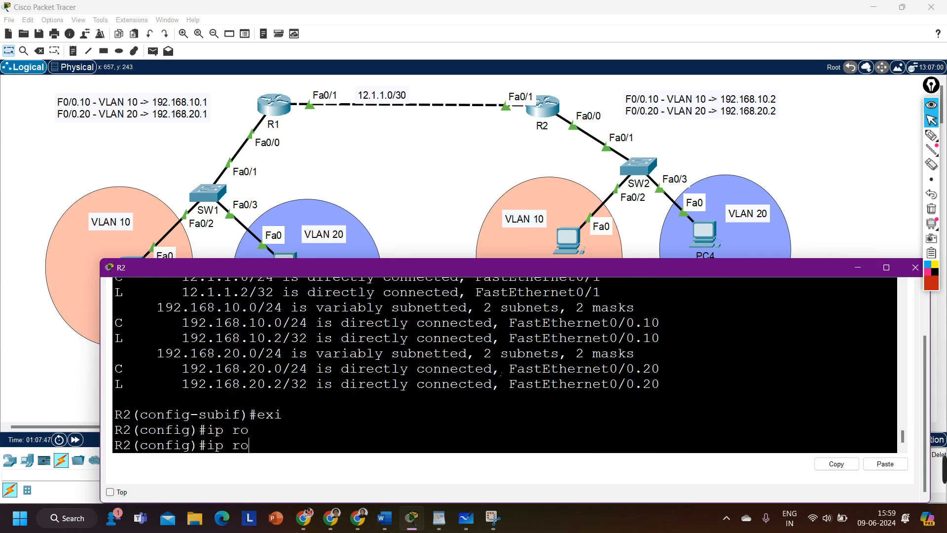
text(ute 192.168.10.)
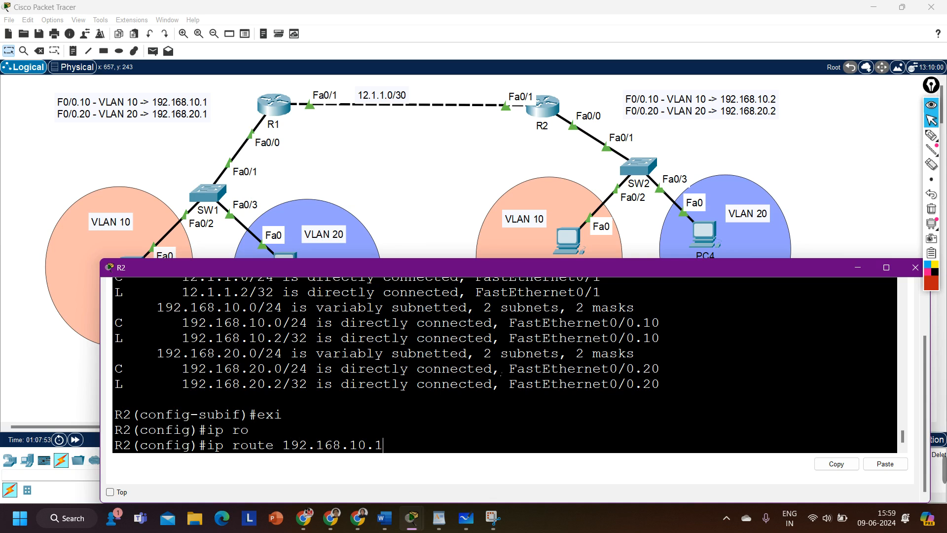
text(1 255.255.255.0)
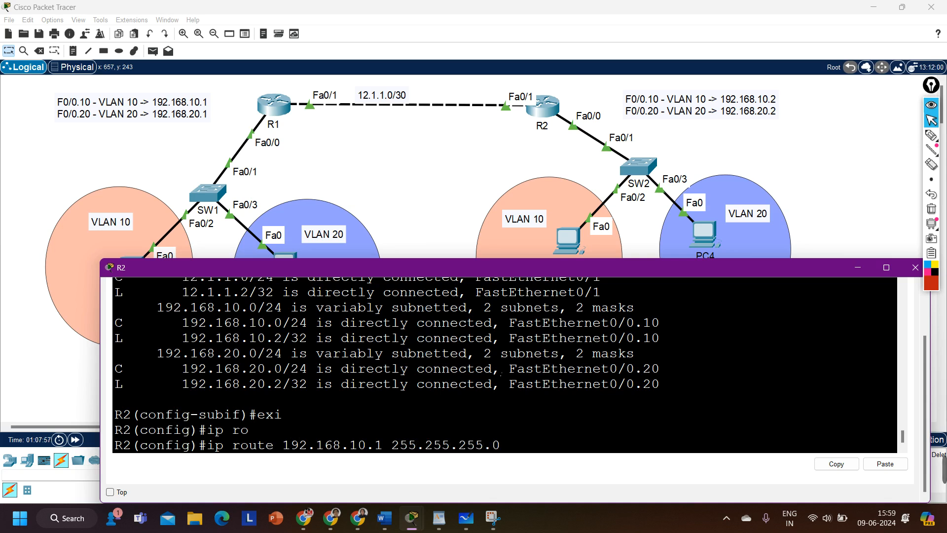
key(BackSpace)
text(255 12.1.1.1)
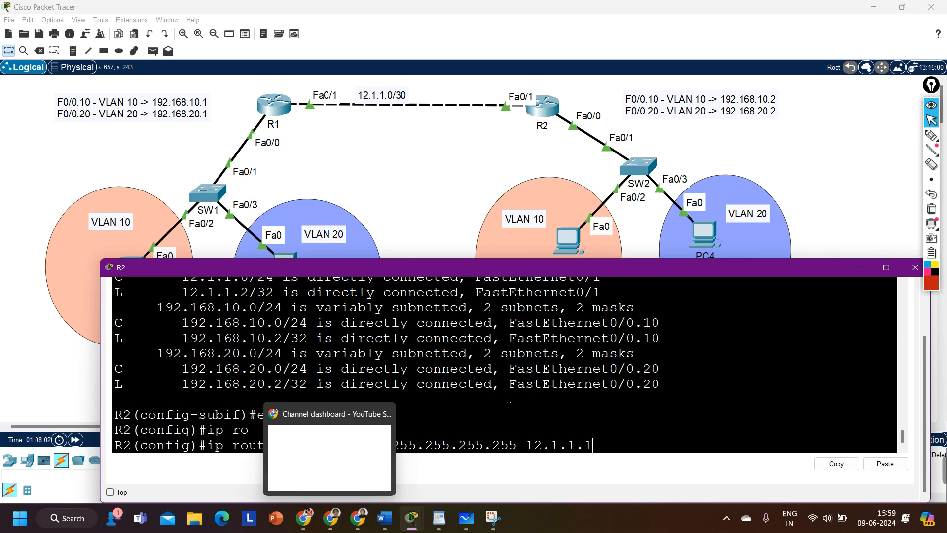
Switch the network to simulation mode, set PC3's IP configuration to static, and clear the view to the full topology
click(458, 136)
click(928, 442)
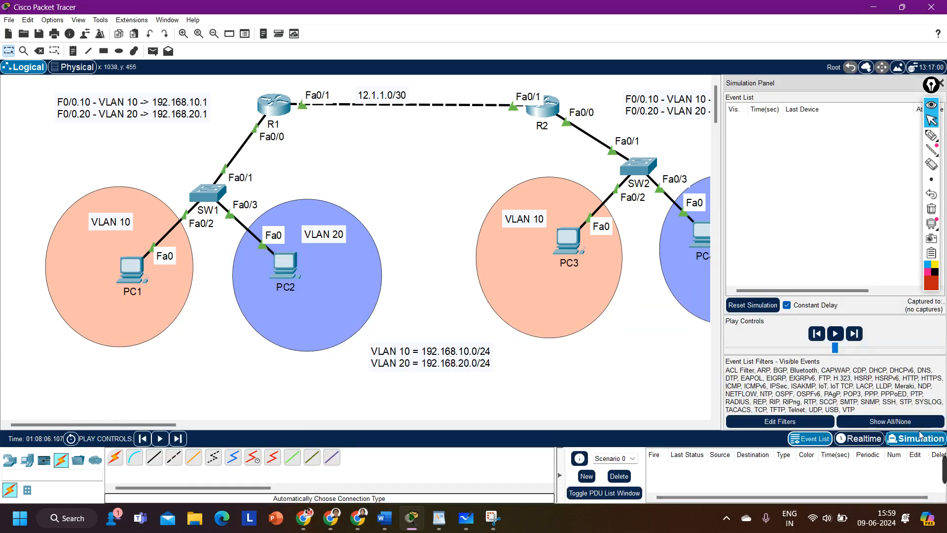
click(558, 244)
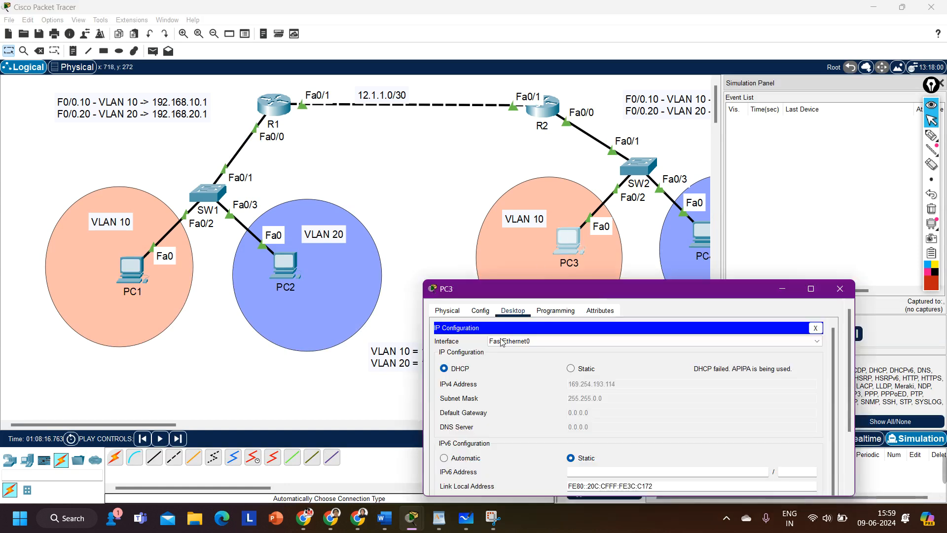
click(570, 370)
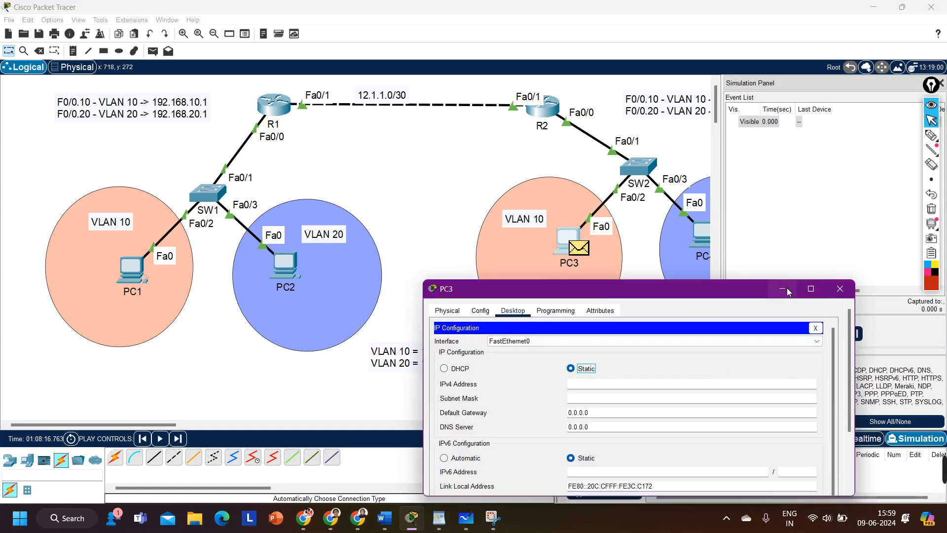
click(940, 88)
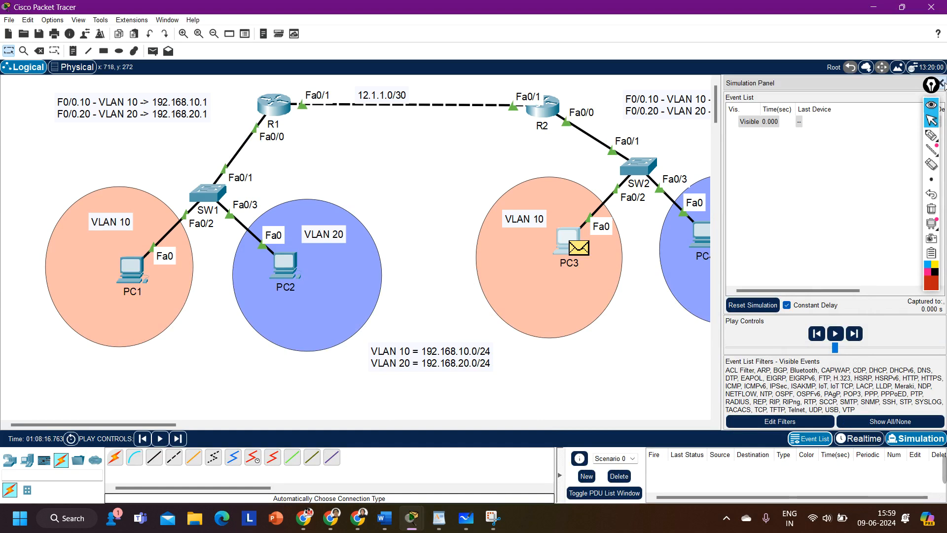
click(941, 84)
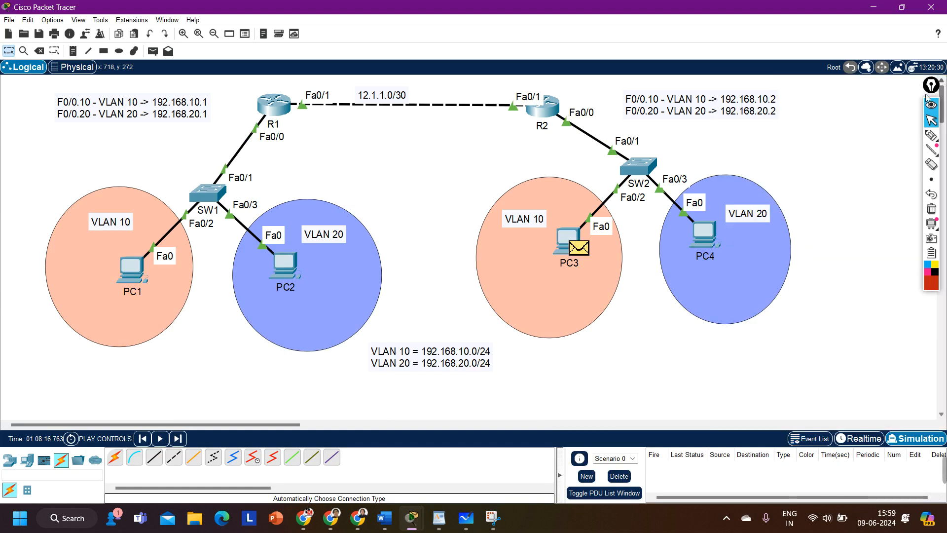
Inspect PC3's outgoing DHCP packet and follow it hop by hop in the simulation, ending back in real-time mode
click(584, 250)
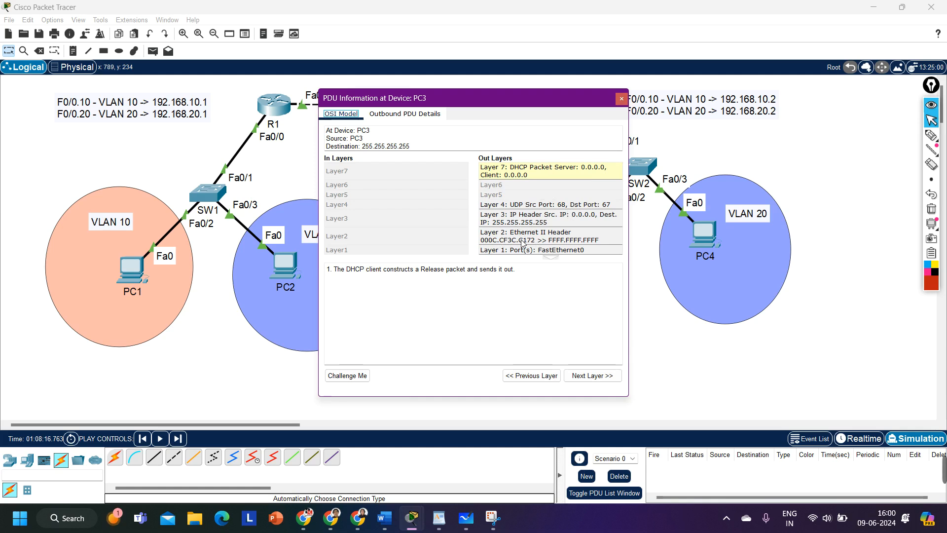
click(622, 99)
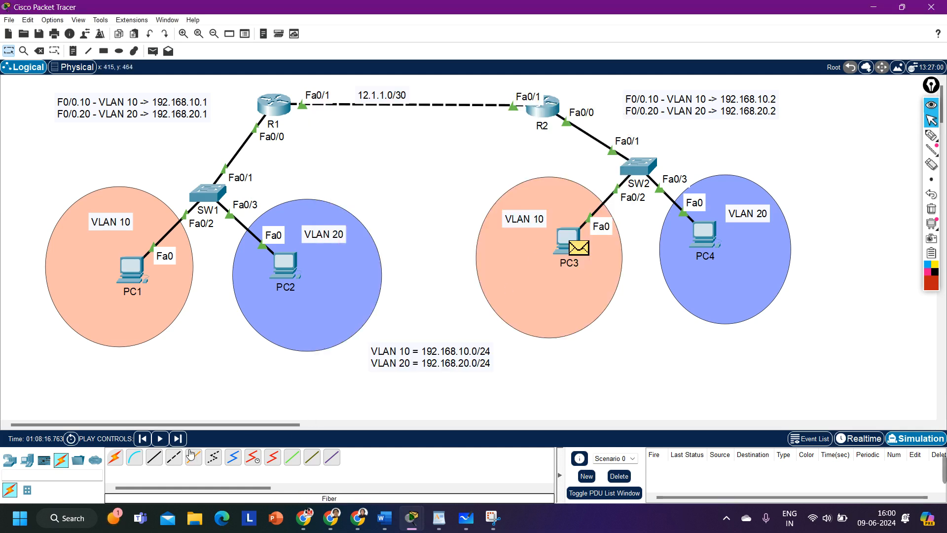
click(178, 438)
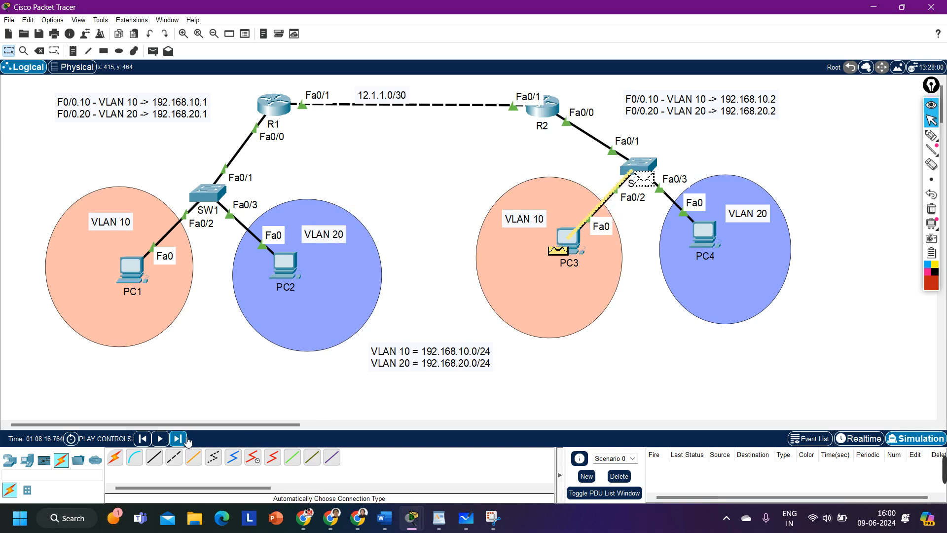
click(186, 438)
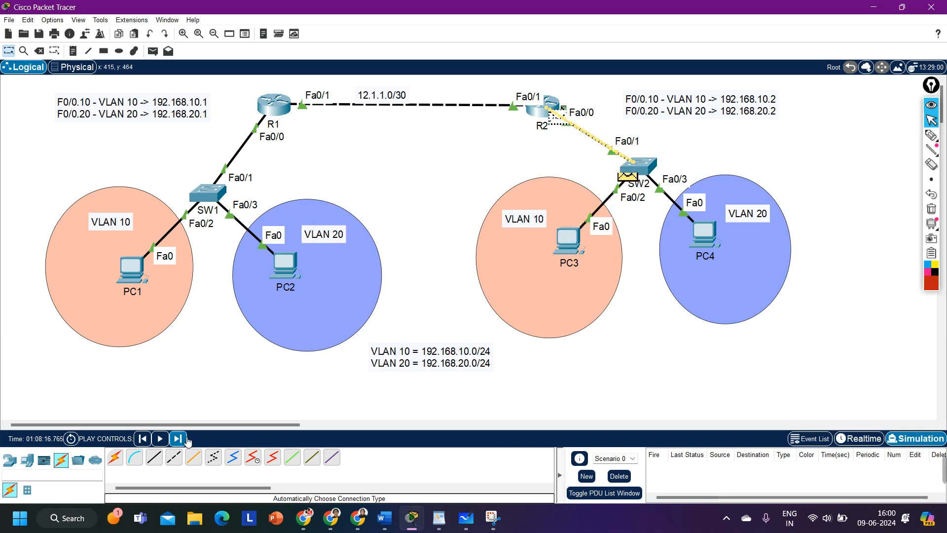
click(186, 439)
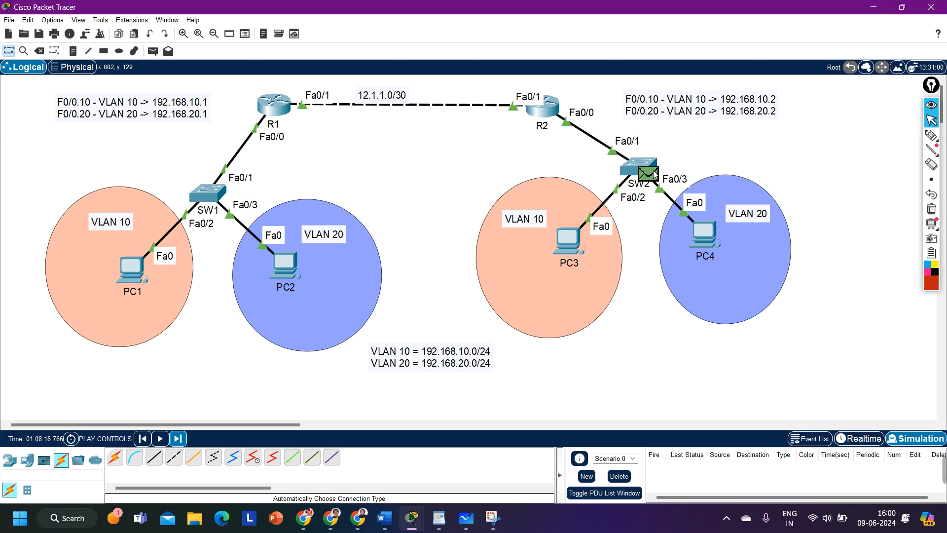
mouse_move(654, 175)
click(859, 439)
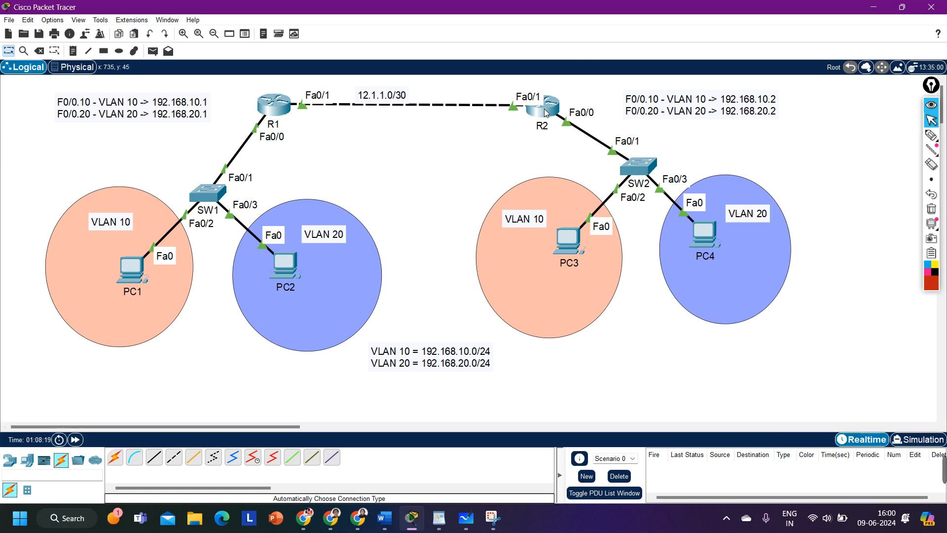
Apply the prepared static route on R2 and return its console to privileged EXEC mode
mouse_move(546, 113)
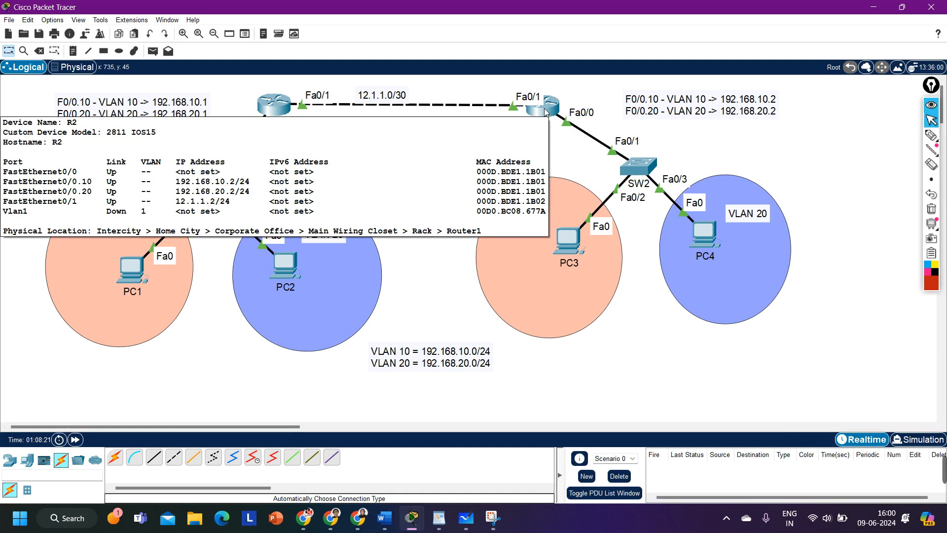
click(546, 113)
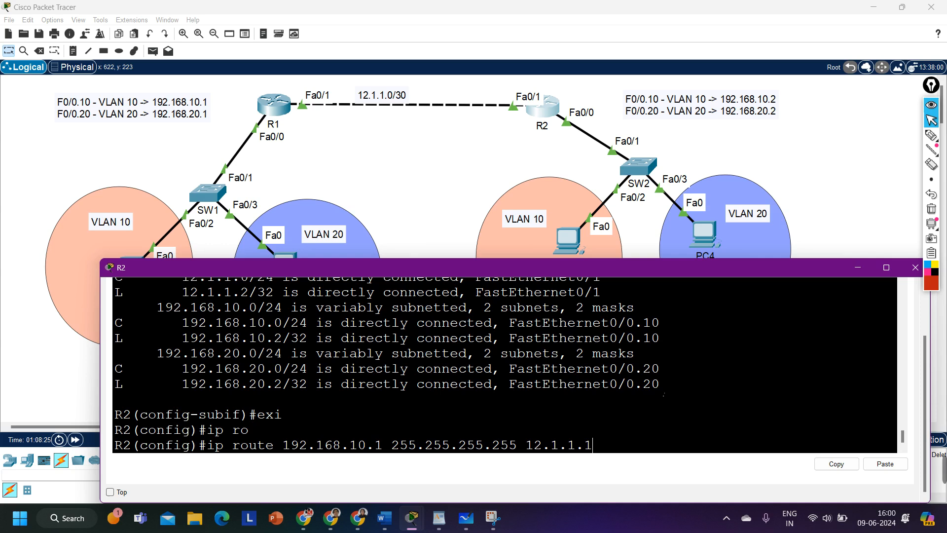
key(Return)
key(ctrl+z)
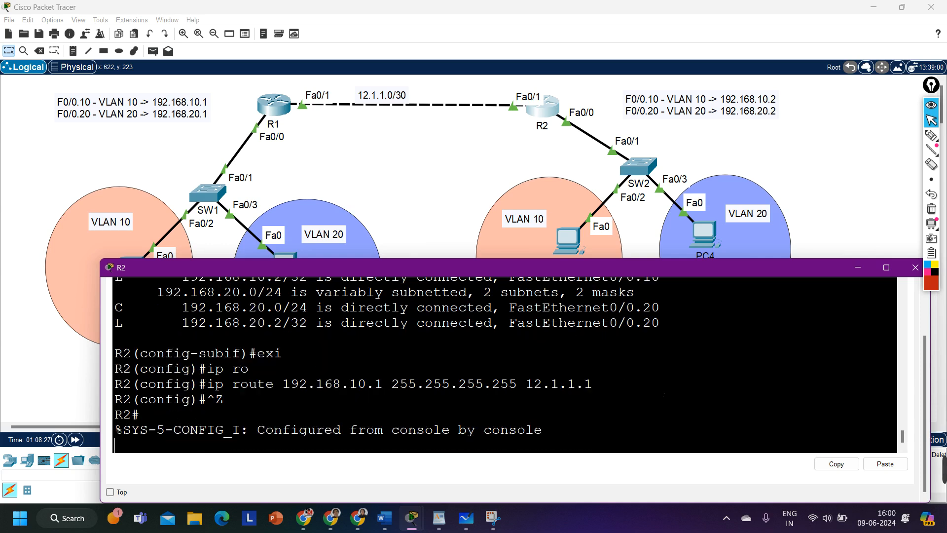
key(Return)
key(Return)
key(Return)
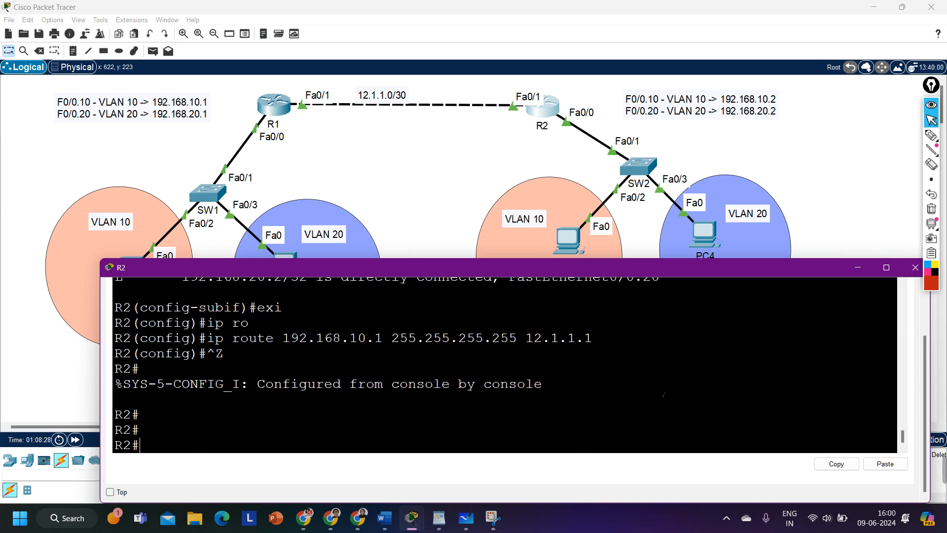
Note 192.168.10.1 as a comment in R2's console and display R2's IP routing table
text(!192.168.10.1)
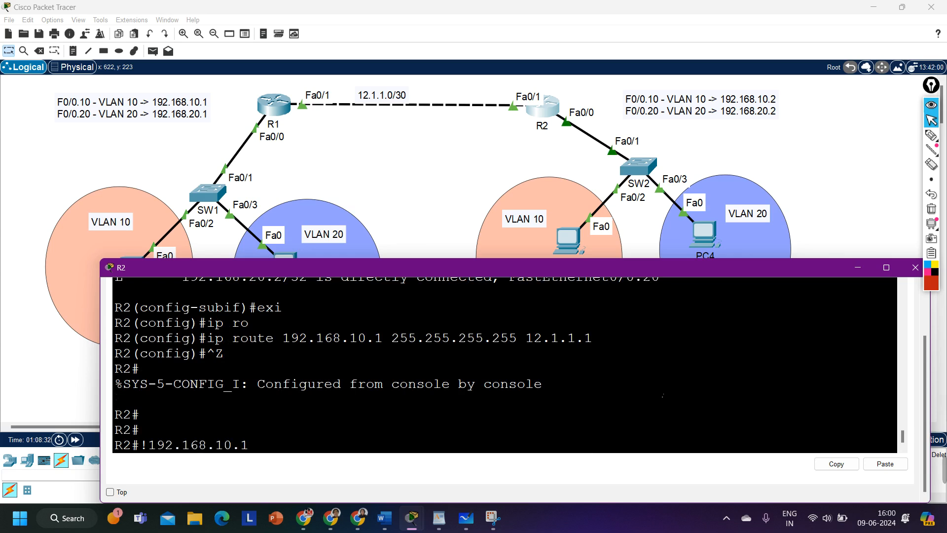
key(Return)
text(sh)
key(Tab)
text(ip ro)
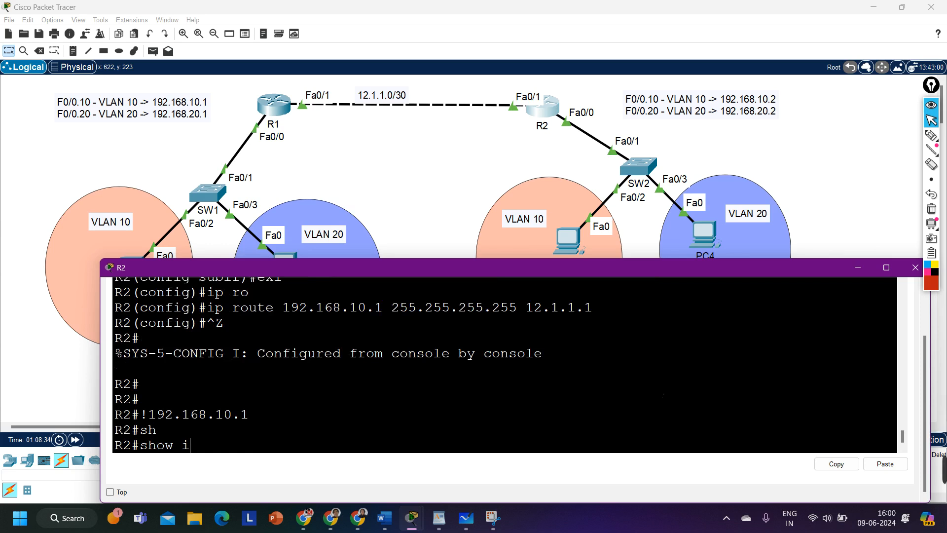
key(Tab)
key(Return)
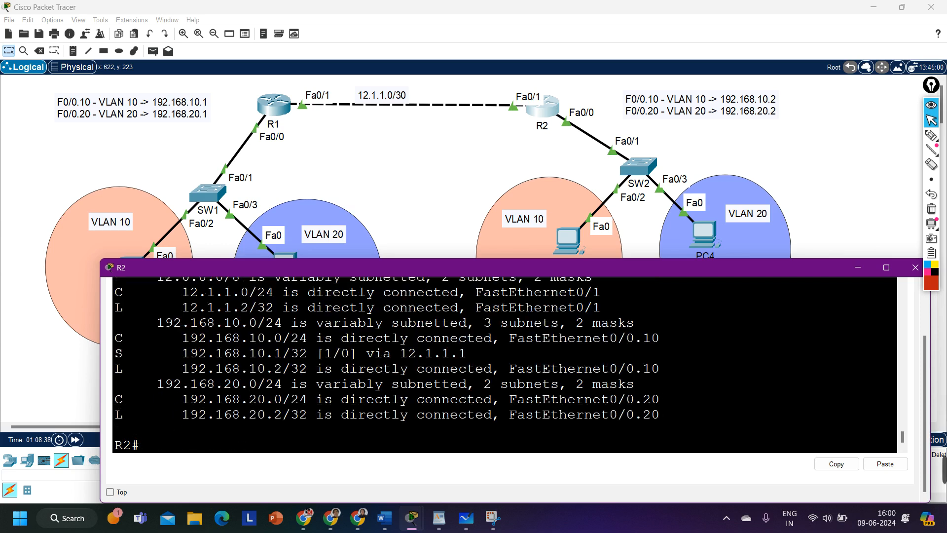
Compare the static host route for 192.168.10.1/32 with the connected 192.168.10.0/24 route in R2's routing table
drag(114, 353, 467, 353)
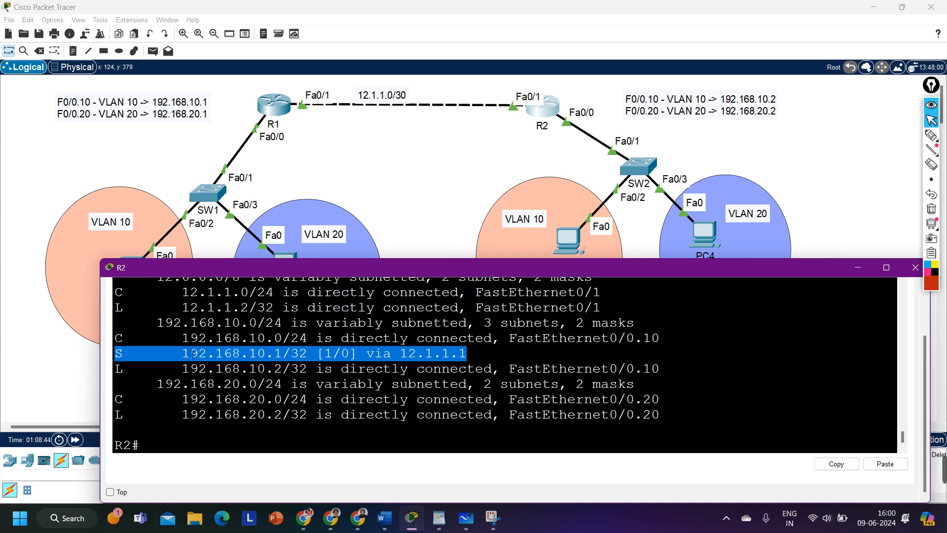
click(167, 359)
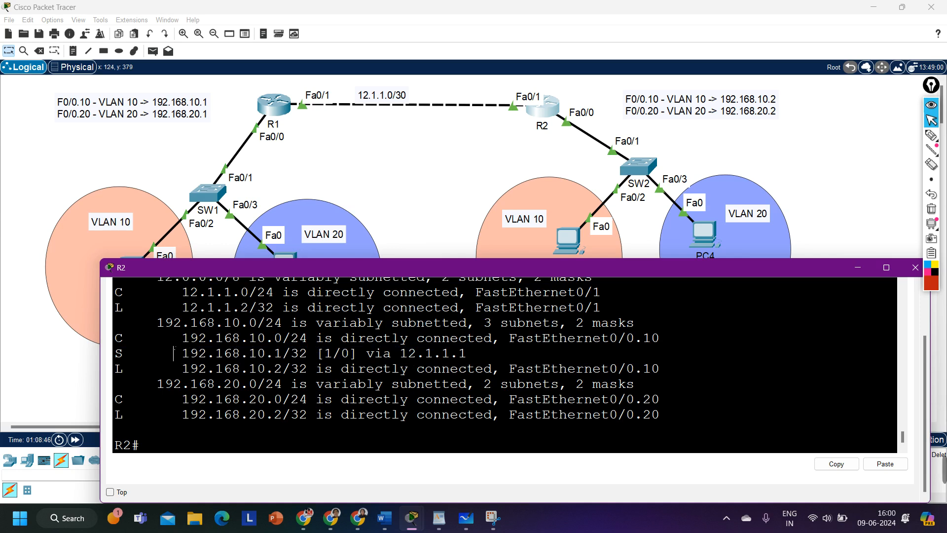
drag(154, 330, 278, 329)
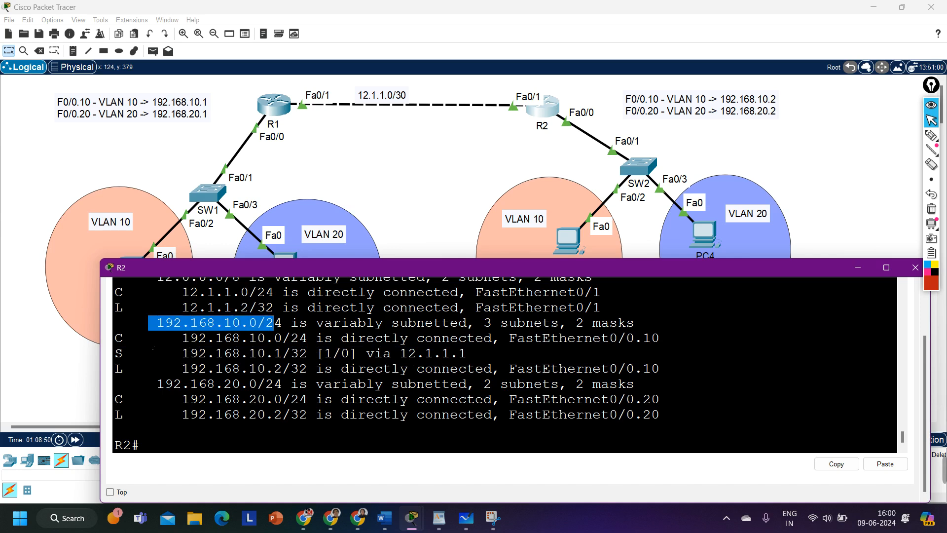
drag(122, 340, 314, 346)
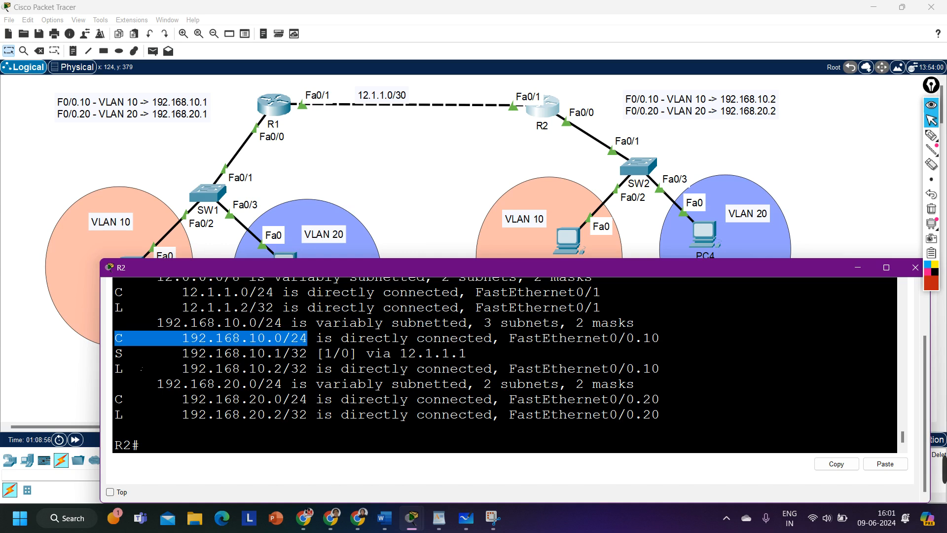
Compare R2's connected route 192.168.10.0/24 with the static host route 192.168.10.1/32 via 12.1.1.1 in the routing table
drag(131, 353, 312, 356)
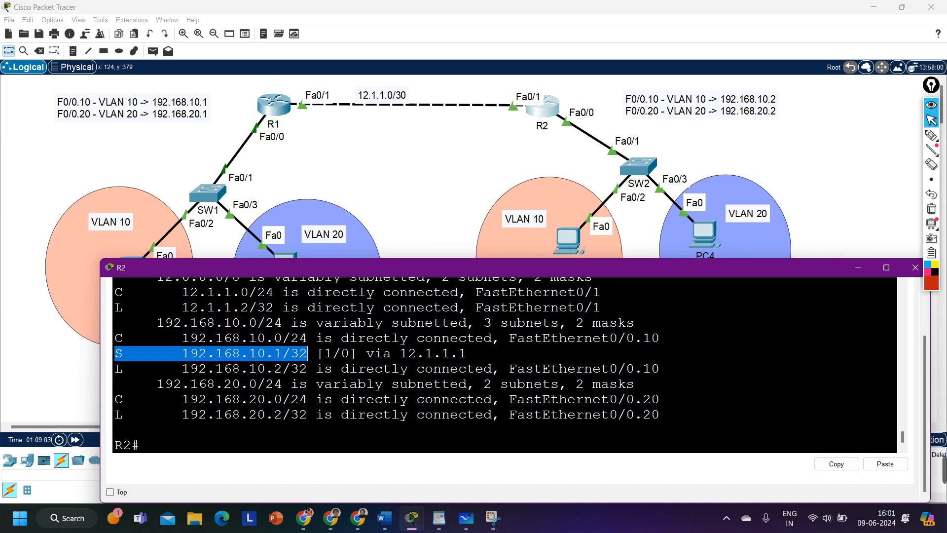
click(308, 354)
drag(309, 357, 292, 339)
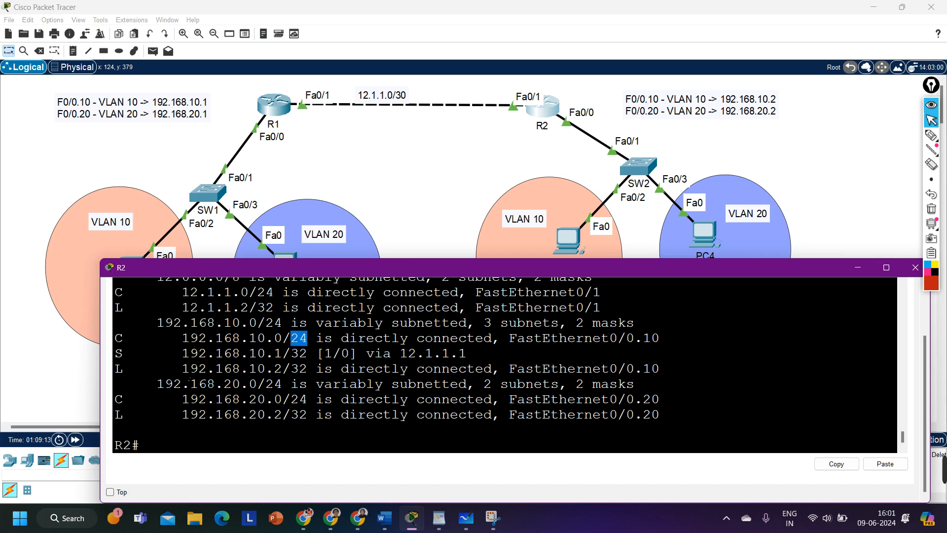
drag(115, 353, 521, 360)
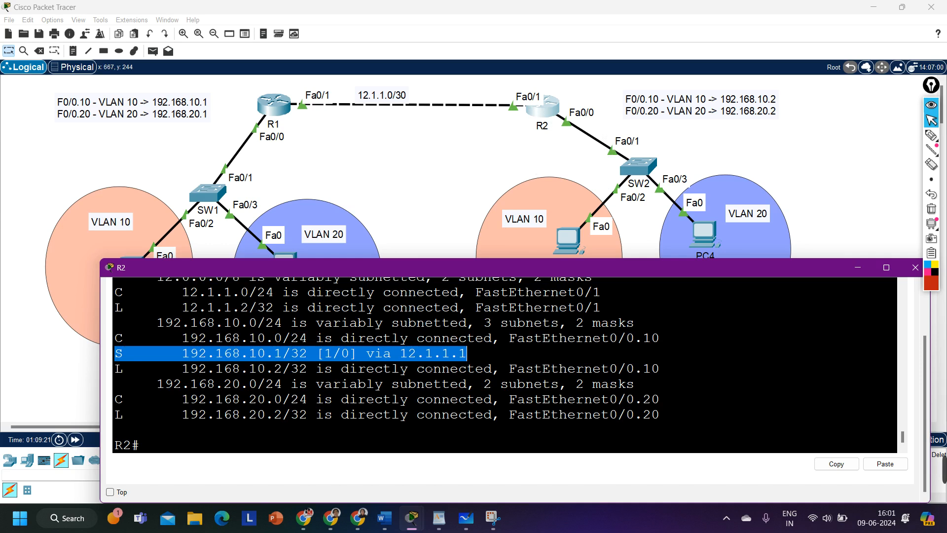
drag(467, 354, 403, 355)
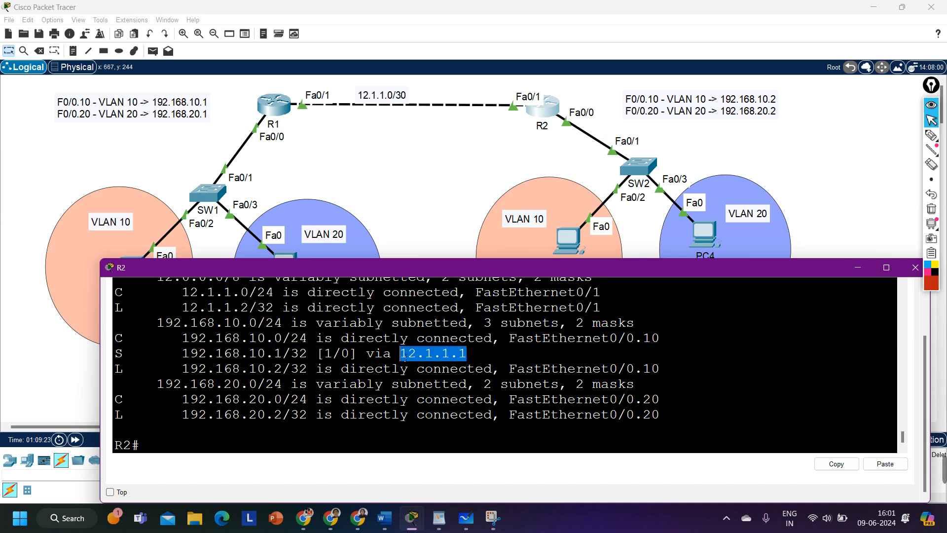
key(Up)
key(Up)
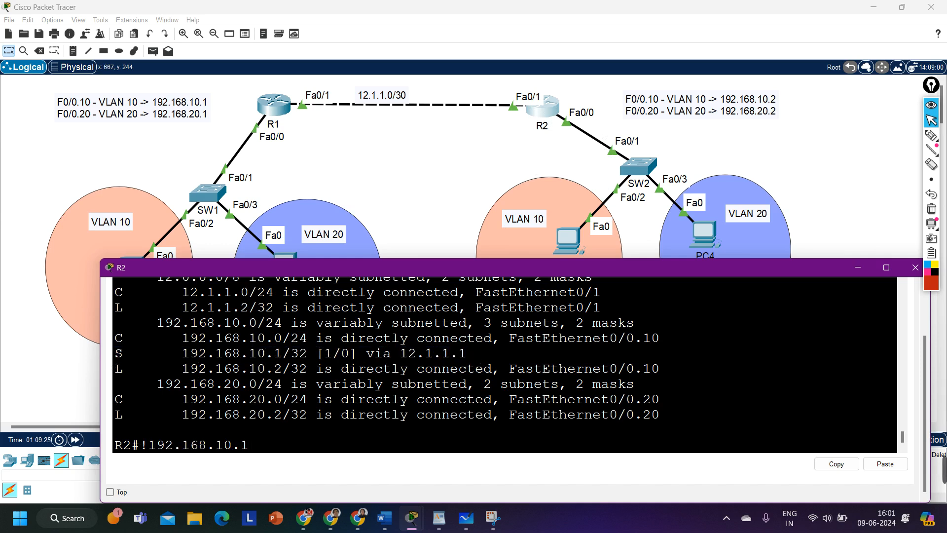
drag(249, 447, 150, 453)
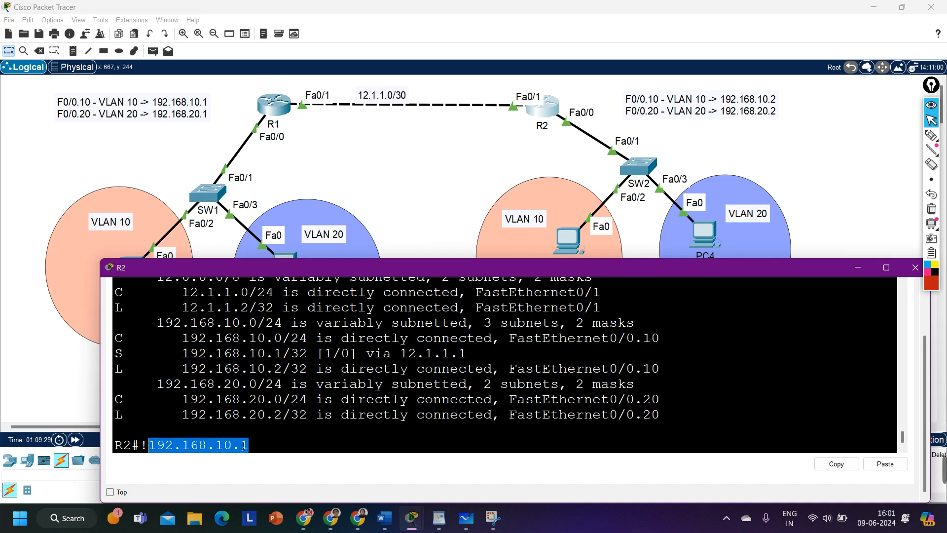
drag(249, 446, 154, 447)
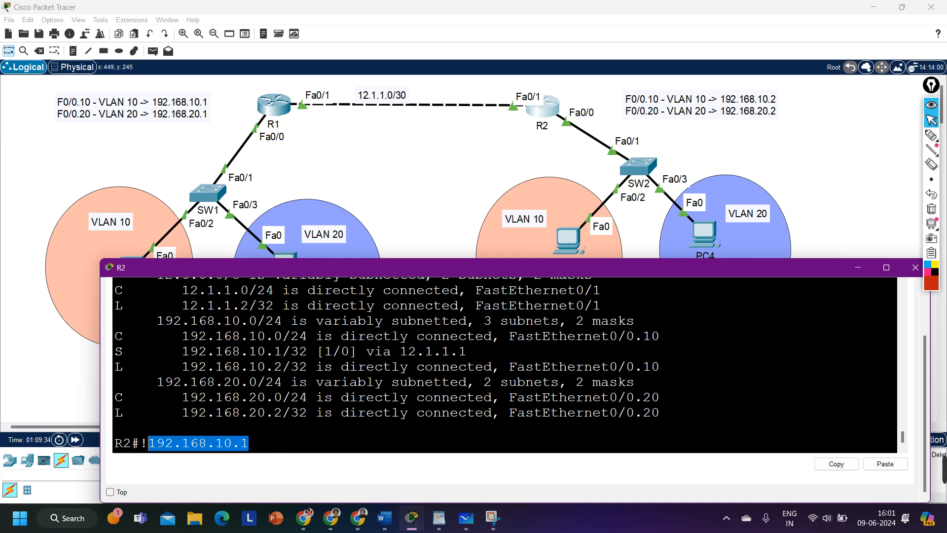
drag(123, 337, 307, 337)
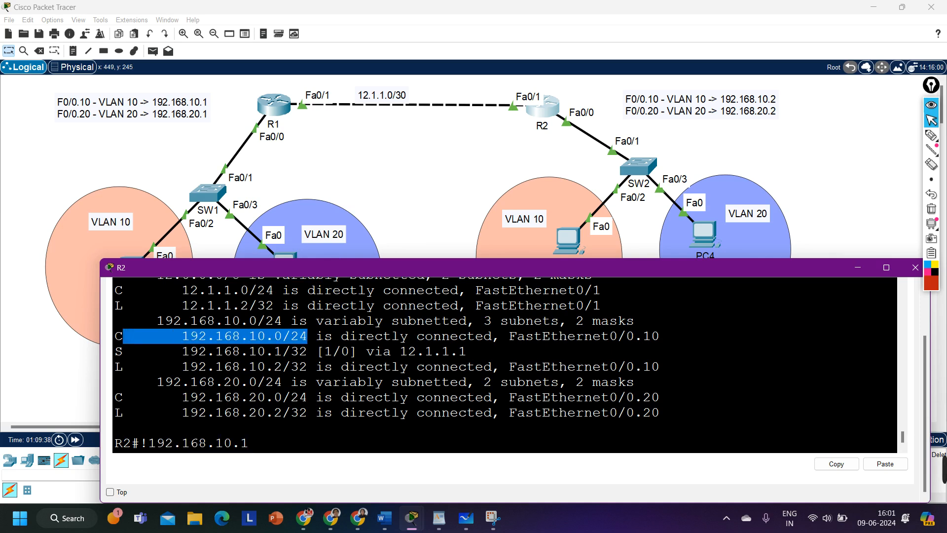
click(308, 337)
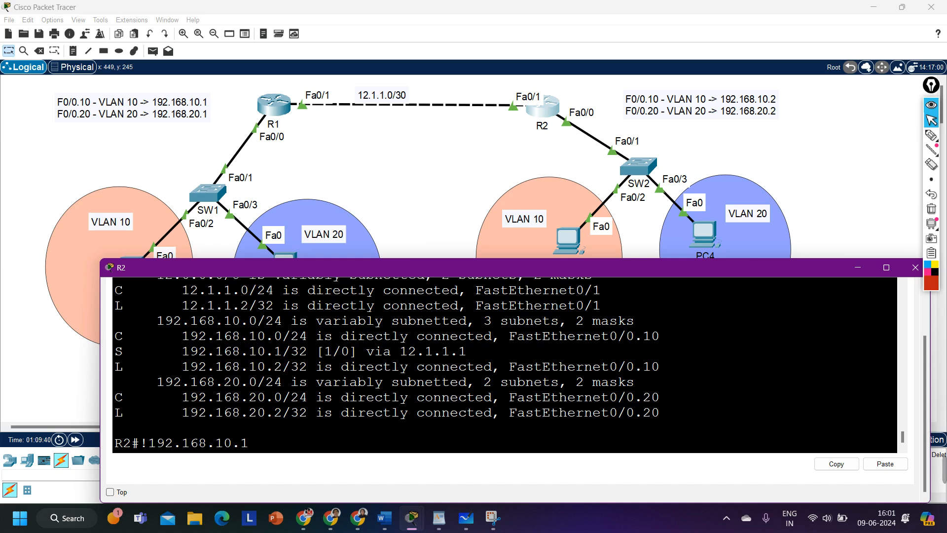
Ping 192.168.10.1 from R2's command line and minimize the R2 window
key(Up)
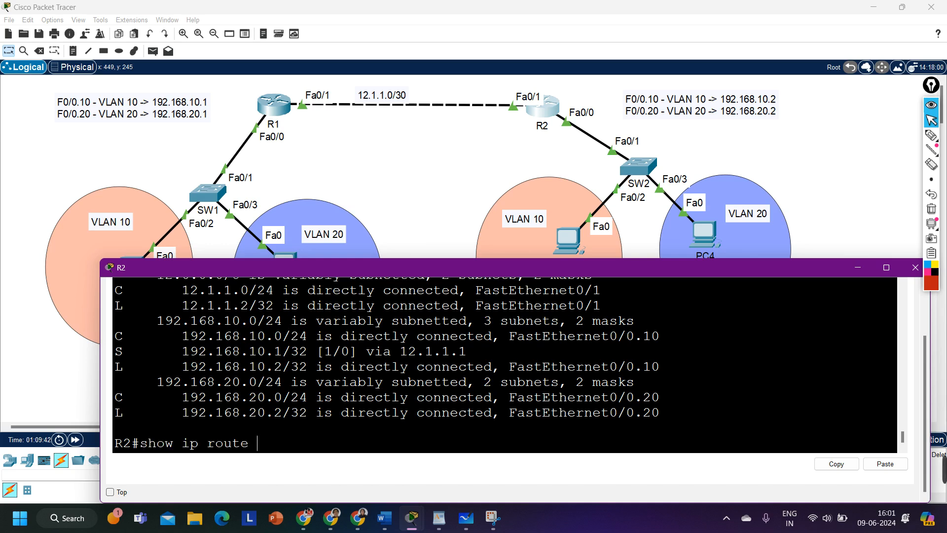
text(ping 192.)
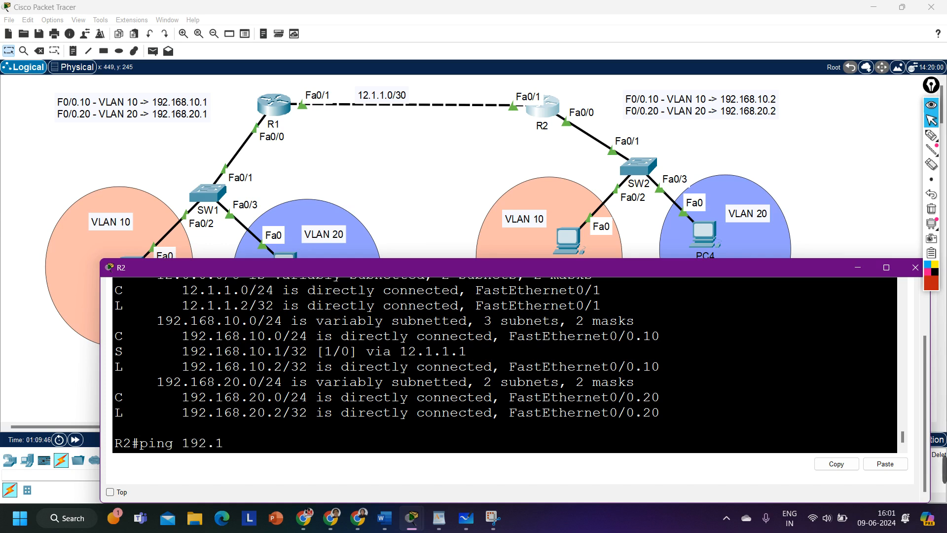
text(168.10.1)
key(Return)
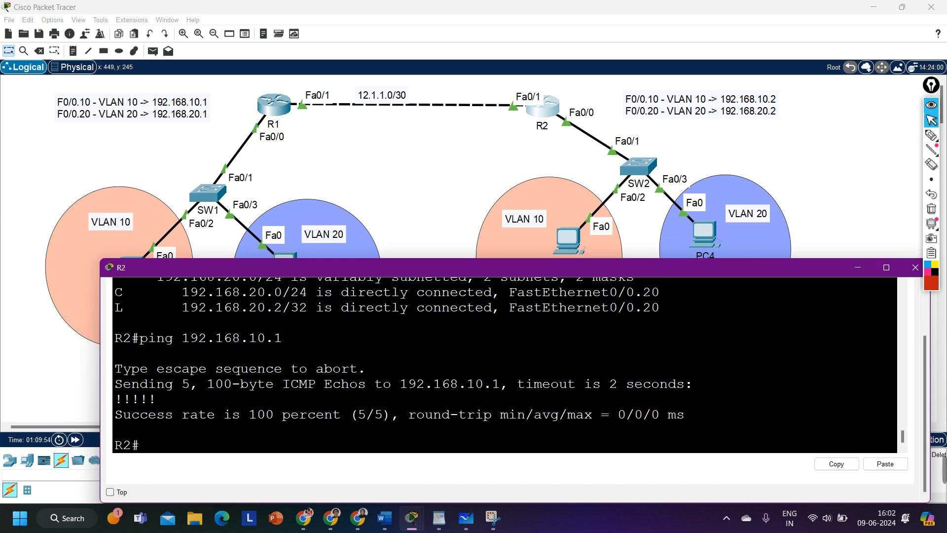
click(857, 272)
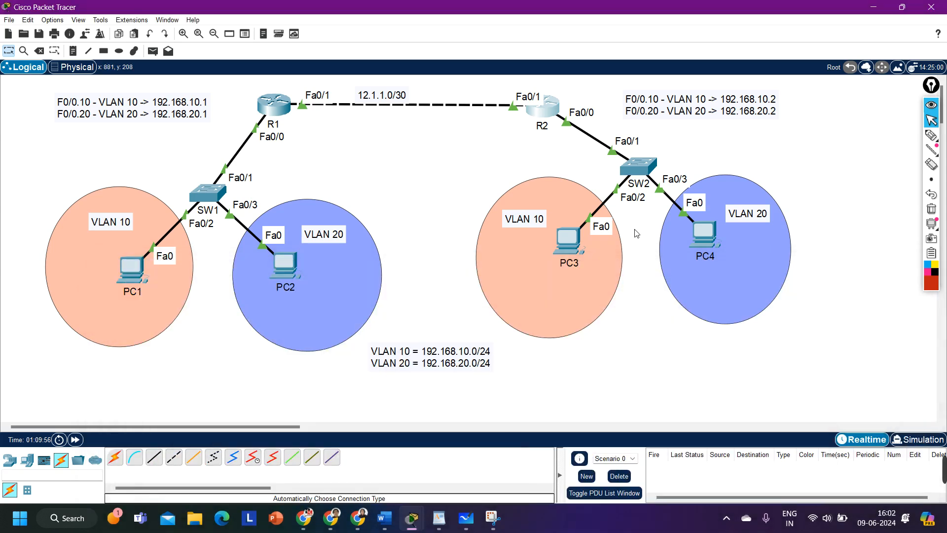
Try to obtain PC3's IPv4 configuration through DHCP, moving its window off the topology and minimizing it
click(567, 237)
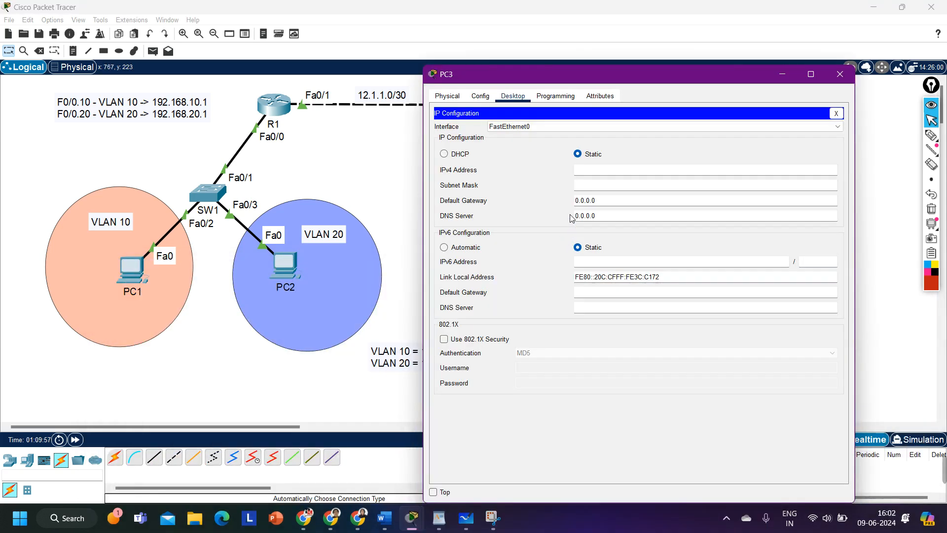
click(578, 155)
click(443, 154)
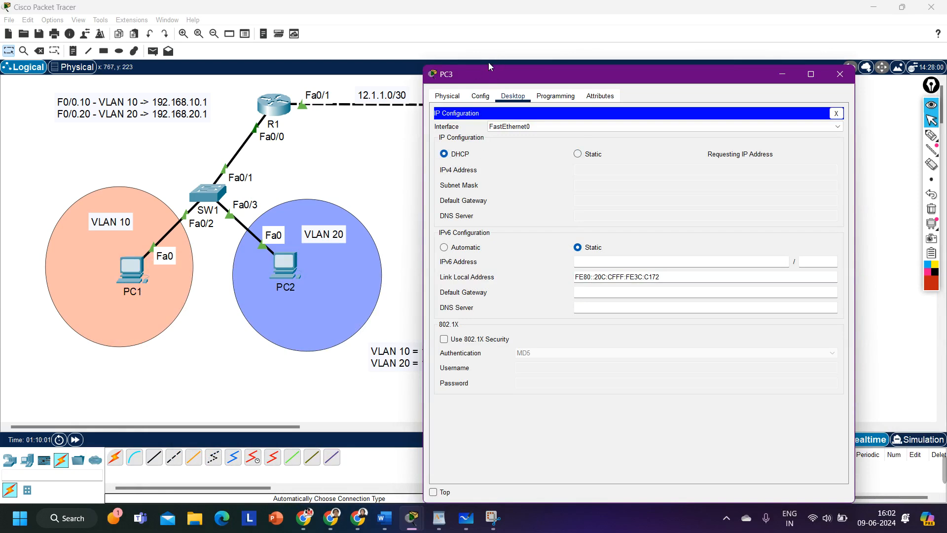
drag(490, 73, 336, 289)
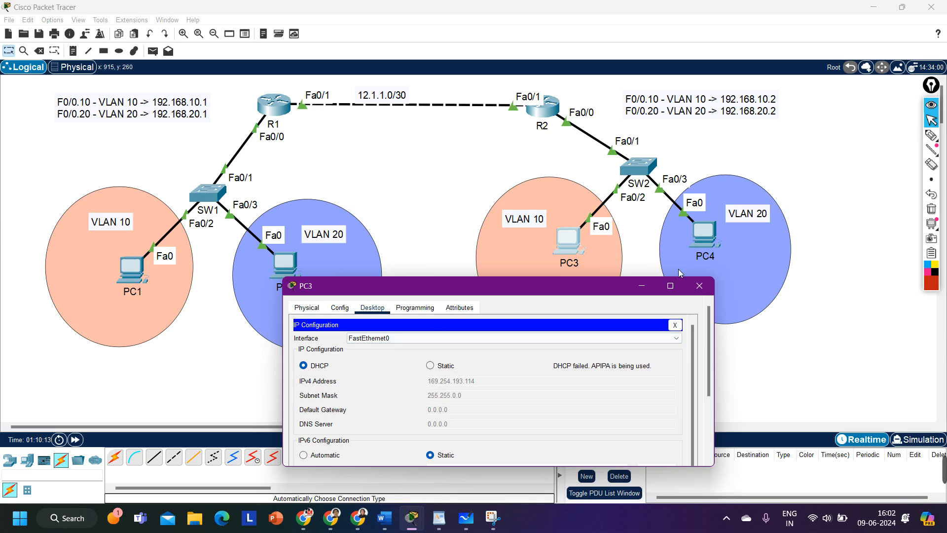
click(641, 286)
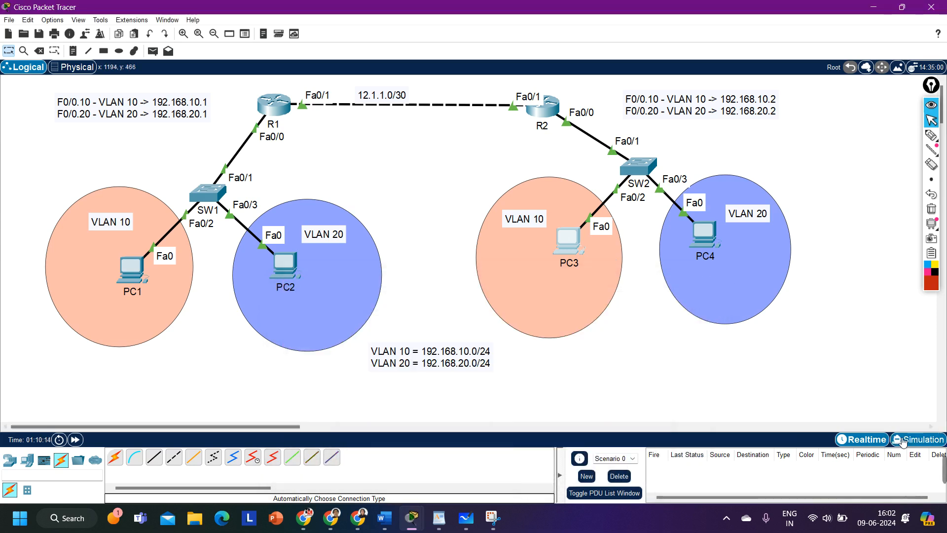
Enable Simulation mode, request PC3's address through DHCP again after switching to Static, and close the Simulation Panel
click(917, 439)
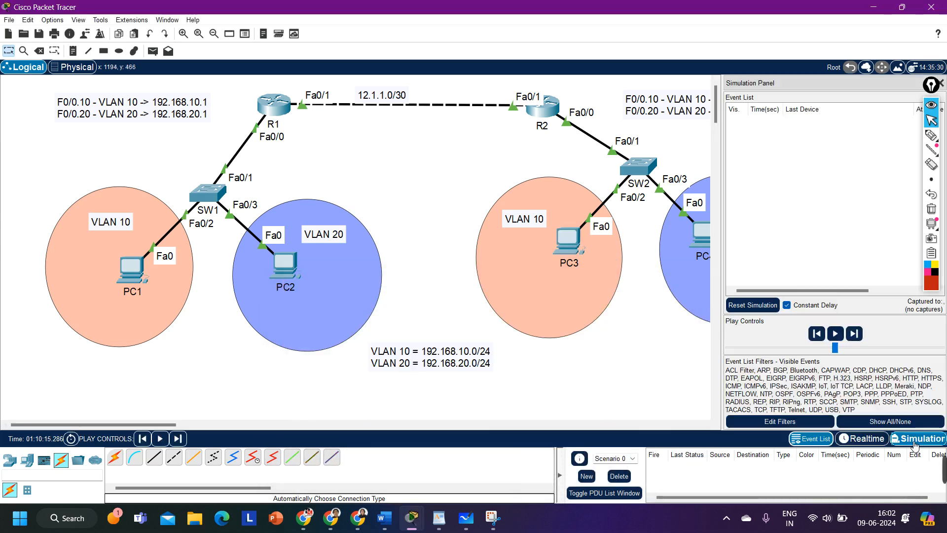
click(569, 239)
click(437, 154)
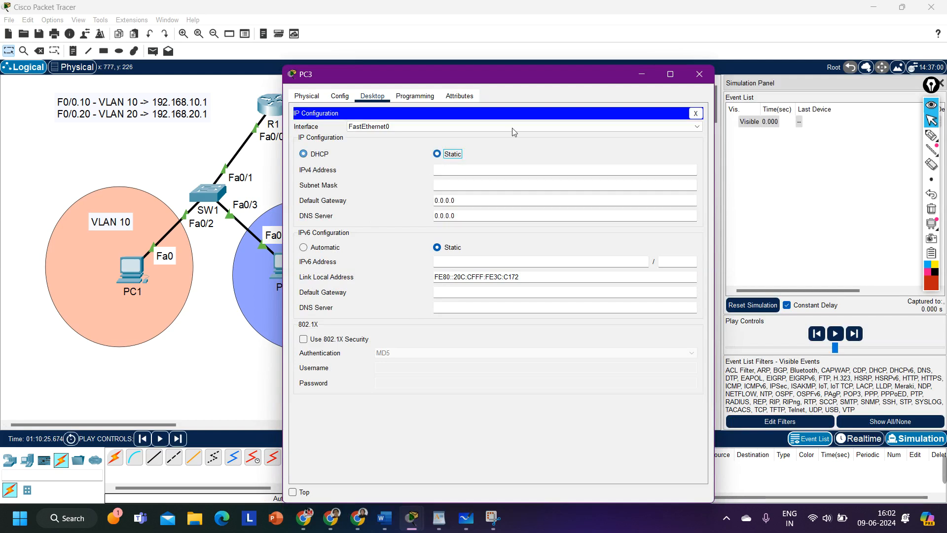
click(642, 74)
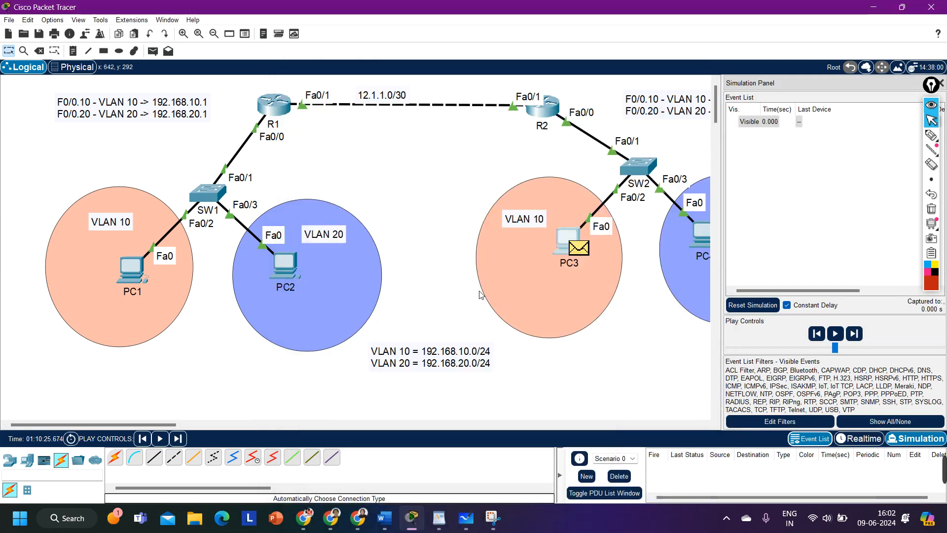
click(941, 84)
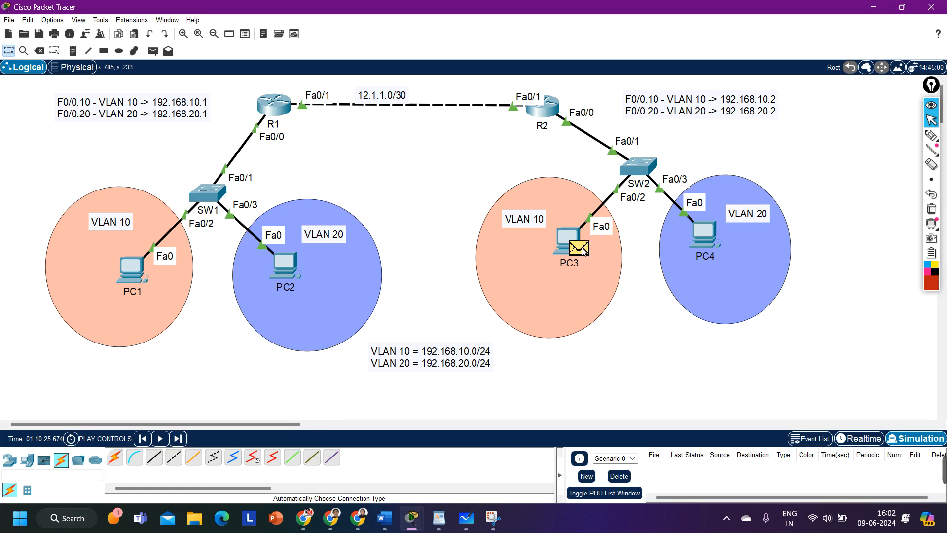
Advance the simulated DHCP packet from PC3 to R2 and examine the source and destination IP in its outbound PDU details
click(186, 437)
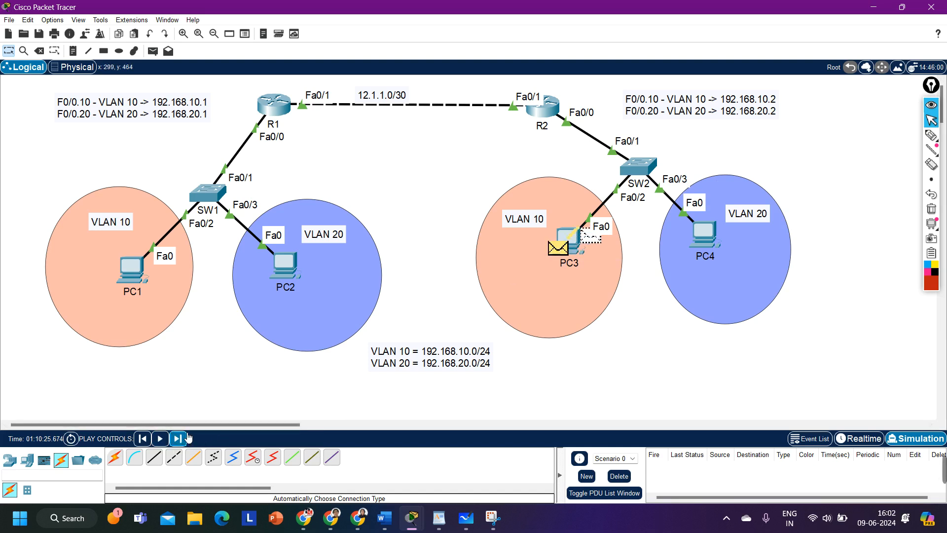
click(188, 437)
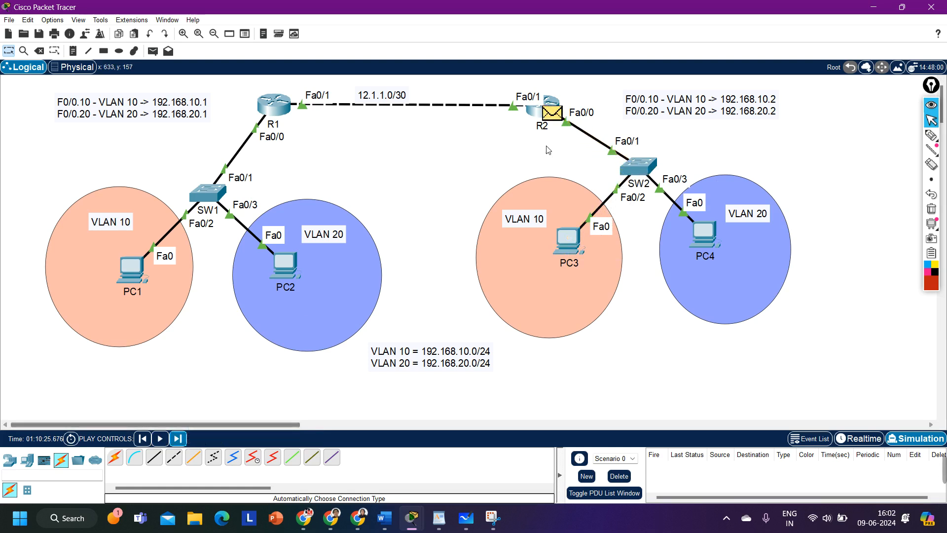
click(553, 115)
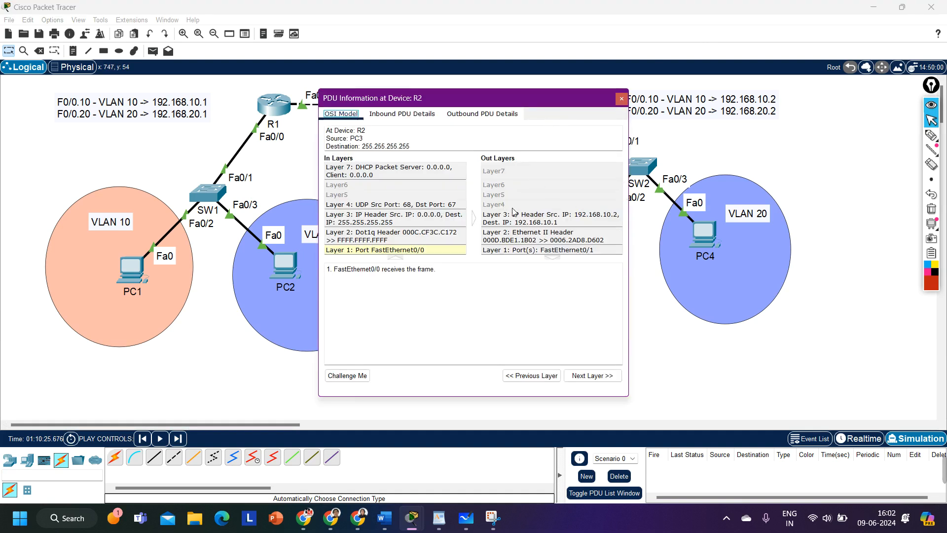
click(483, 114)
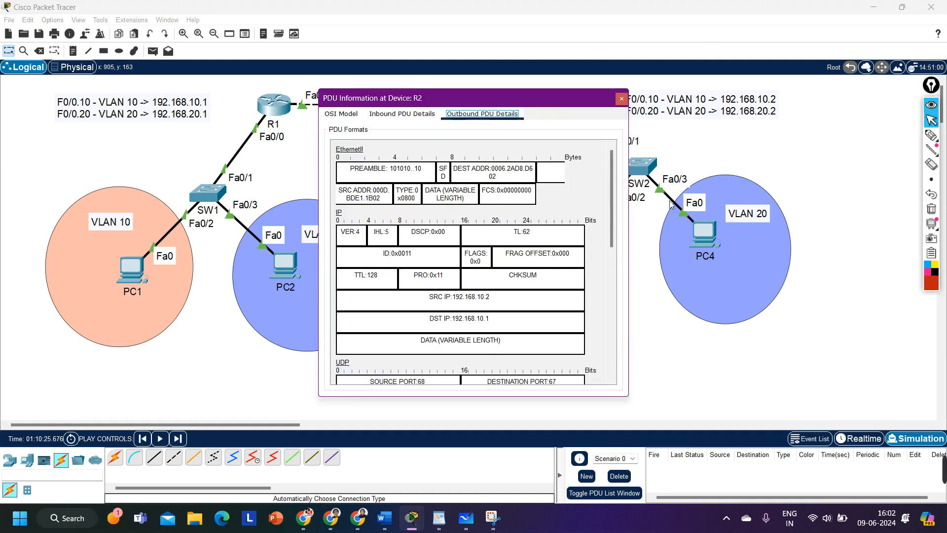
drag(637, 250, 829, 251)
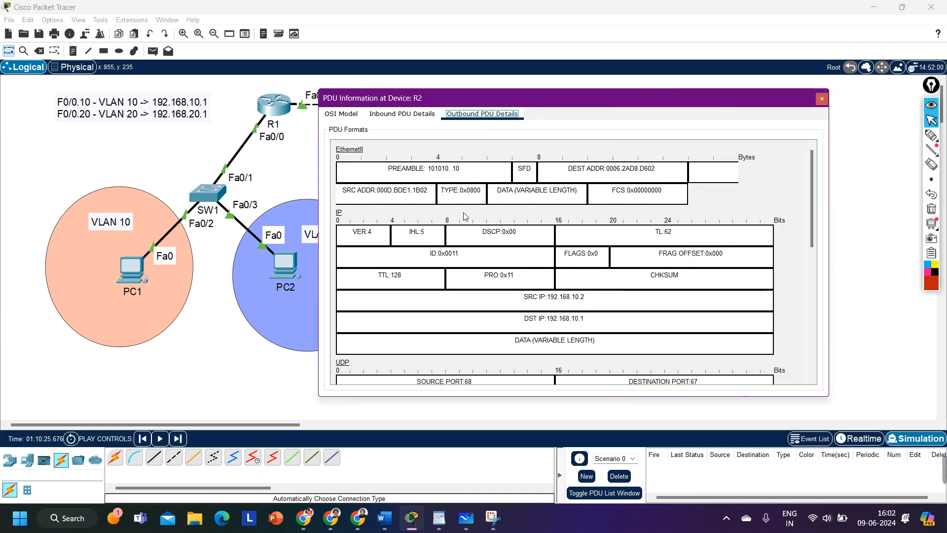
drag(546, 298, 578, 301)
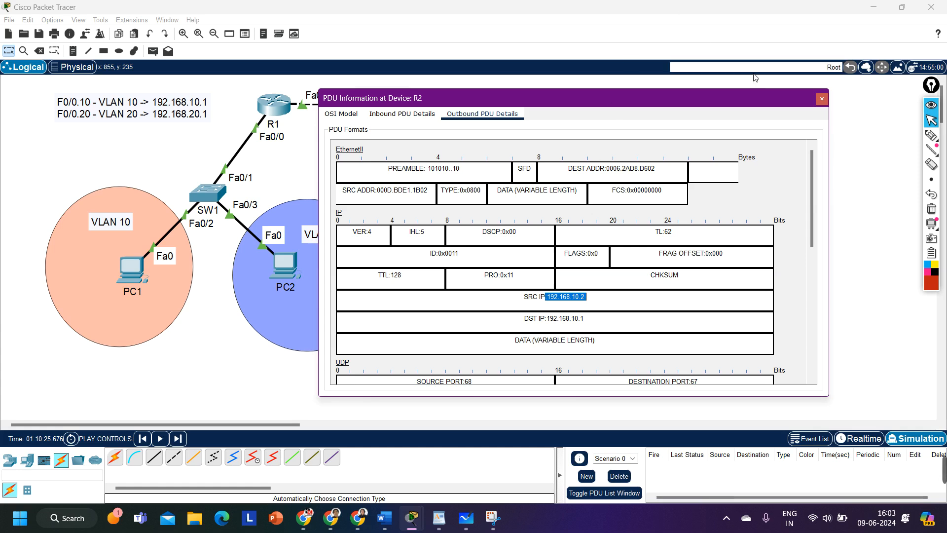
drag(740, 105, 504, 120)
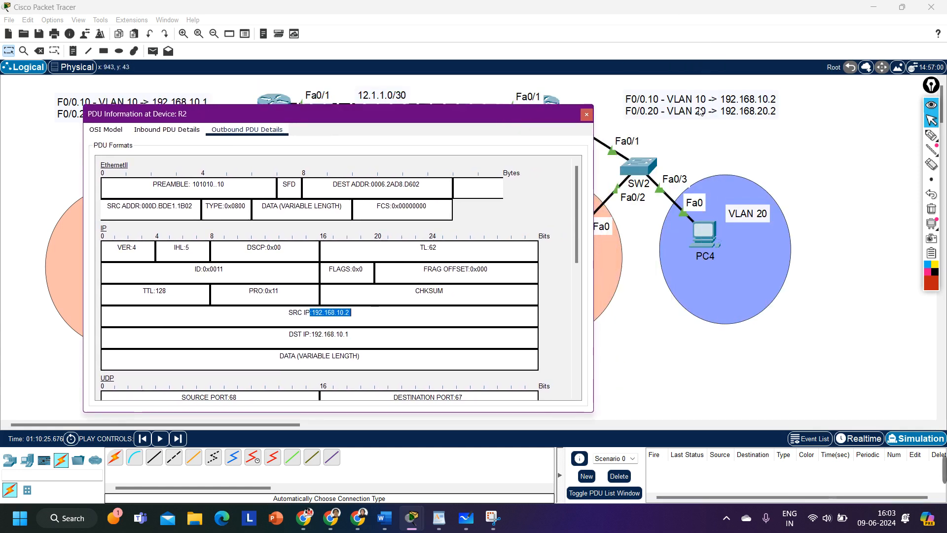
Mark R2's VLAN 10 address 192.168.10.2 and the PDU's destination IP 192.168.10.1 in red, and clear the annotations
click(931, 135)
mouse_move(719, 104)
mouse_down()
mouse_move(792, 109)
mouse_move(735, 84)
mouse_move(718, 109)
mouse_move(735, 108)
mouse_up()
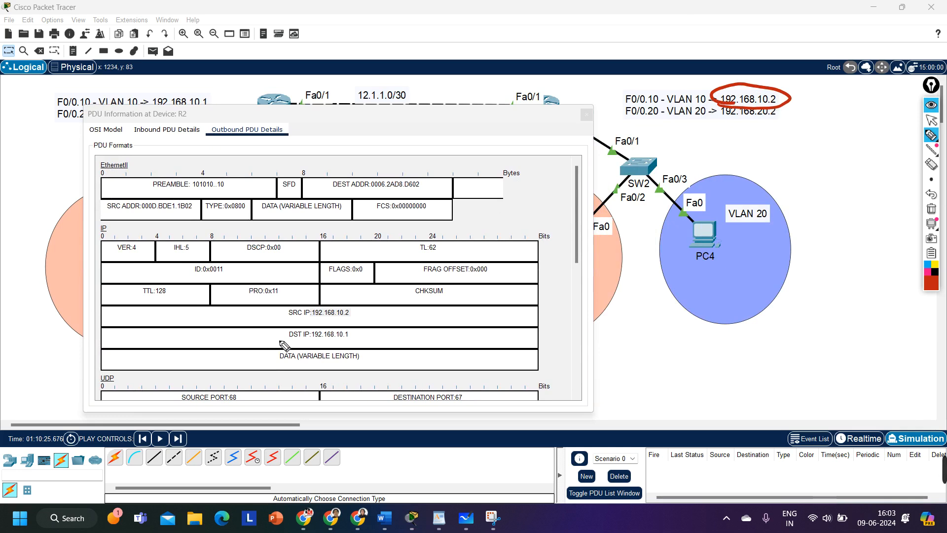
mouse_move(306, 342)
mouse_down()
mouse_move(358, 338)
mouse_move(307, 324)
mouse_move(299, 345)
mouse_move(316, 347)
mouse_up()
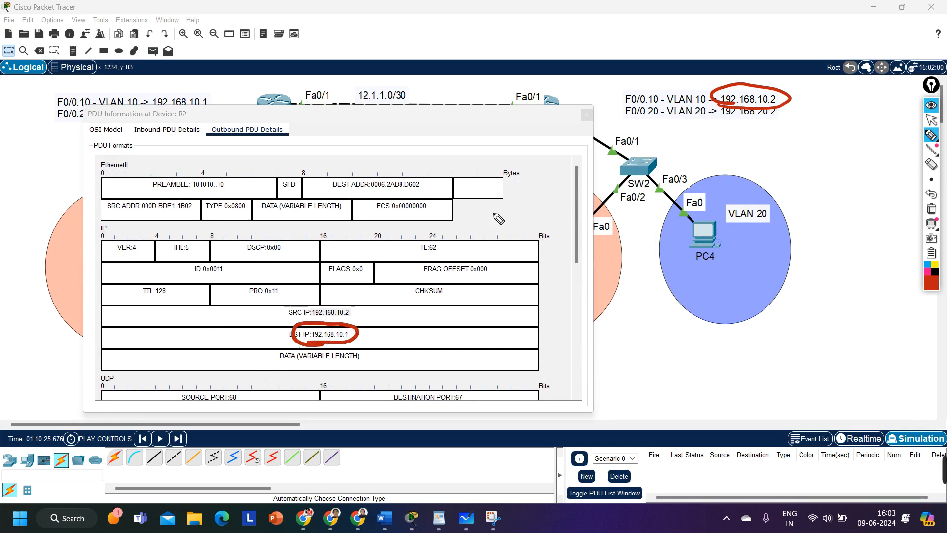
mouse_move(381, 322)
mouse_down()
mouse_move(380, 337)
mouse_move(368, 326)
mouse_move(371, 344)
mouse_up()
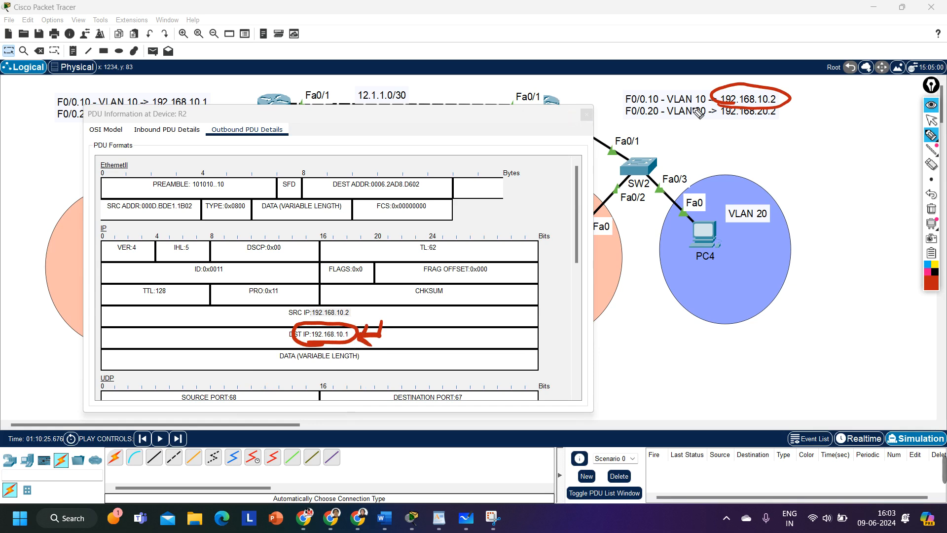
click(931, 119)
click(932, 209)
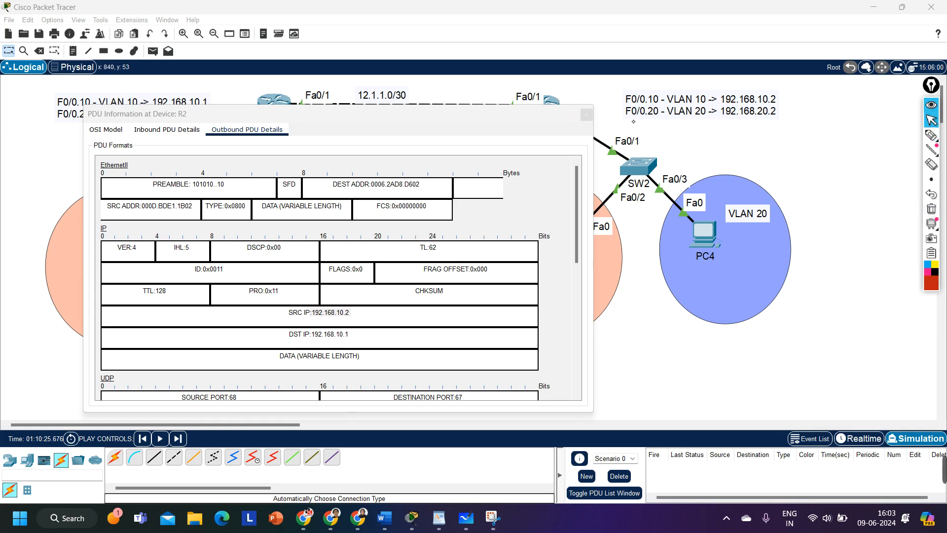
Close the PDU details and handwrite 192.168.10.1 above 192.168.10.2, separated by a line, between R1 and R2
click(586, 115)
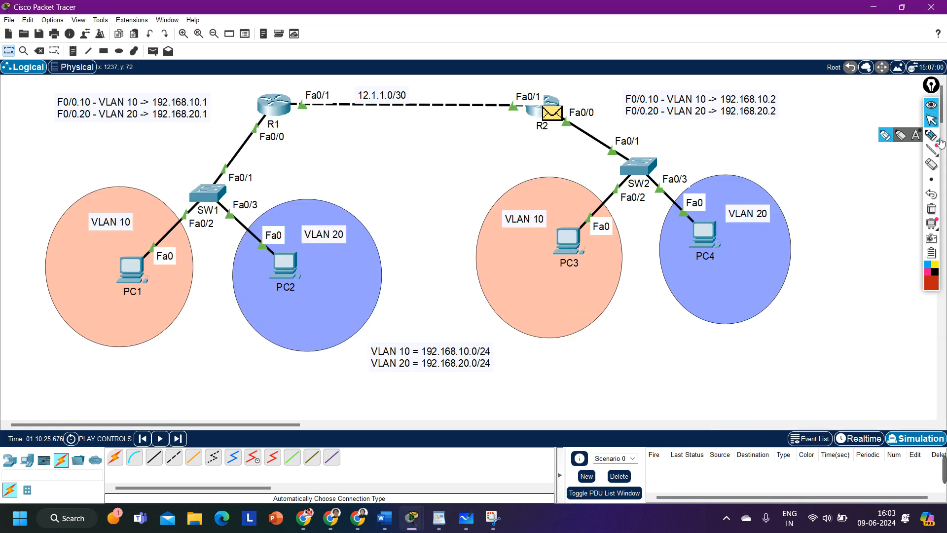
click(931, 135)
drag(368, 132, 366, 148)
mouse_move(381, 135)
mouse_down()
mouse_move(377, 149)
mouse_move(464, 142)
mouse_up()
mouse_move(354, 158)
mouse_down()
mouse_move(463, 153)
mouse_move(366, 180)
mouse_move(462, 174)
mouse_move(477, 182)
mouse_up()
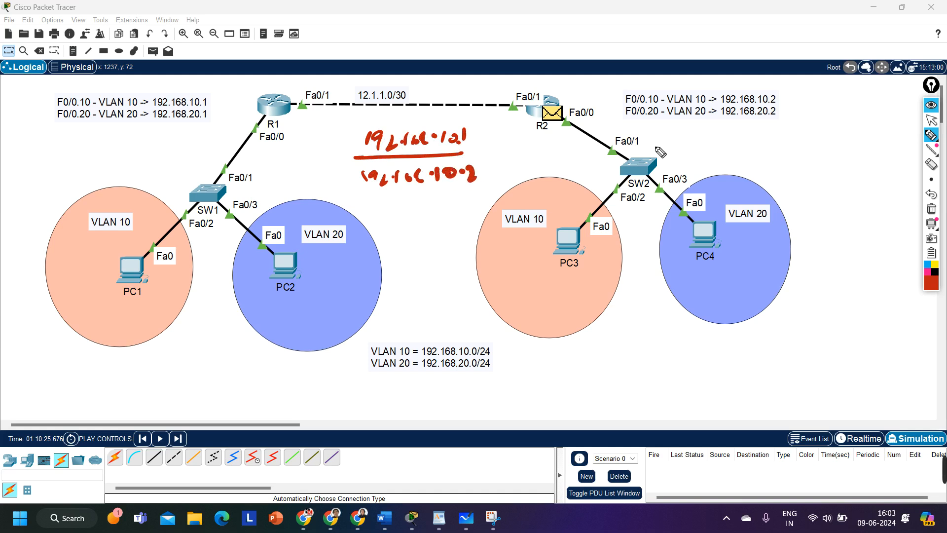
click(931, 120)
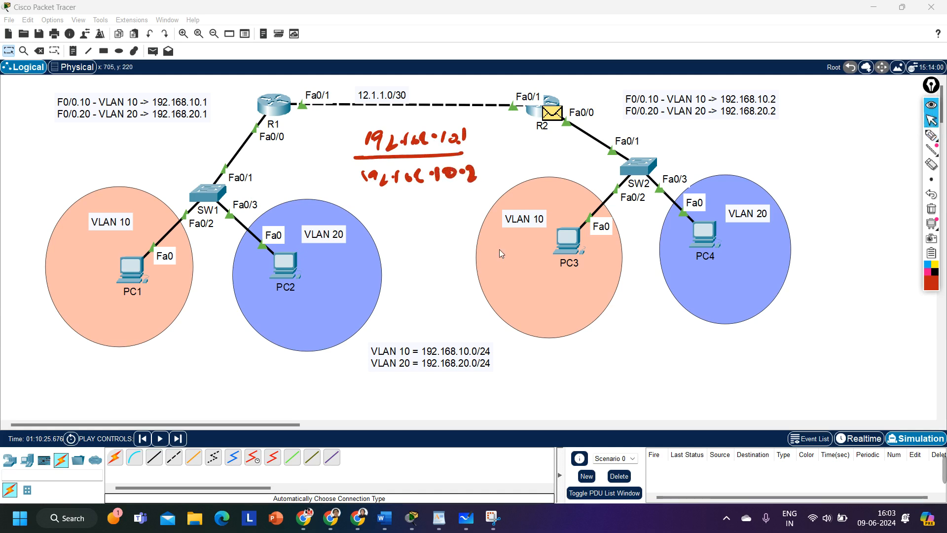
Advance the simulated DHCP packet from R2 through R1 to SW1, and handwrite 192.168.10.1 below the existing handwritten addresses
click(177, 440)
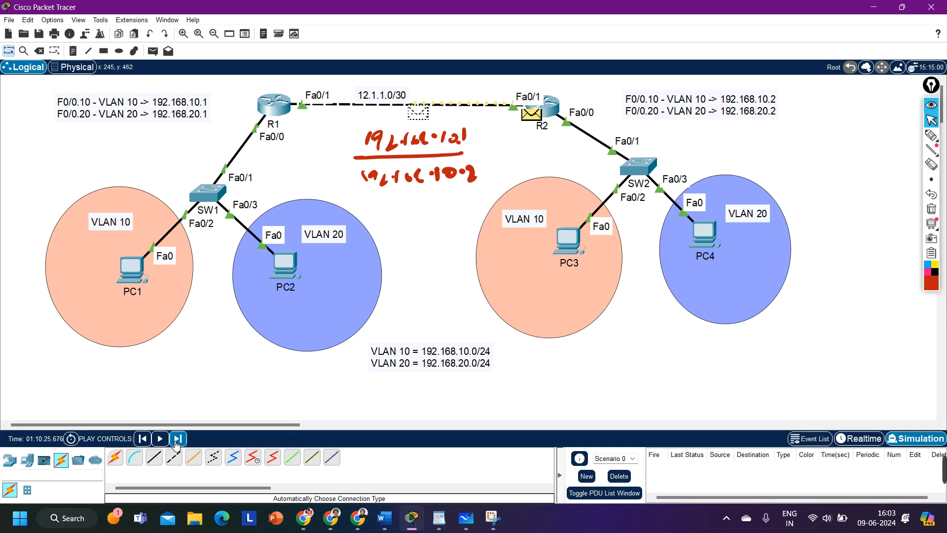
click(176, 440)
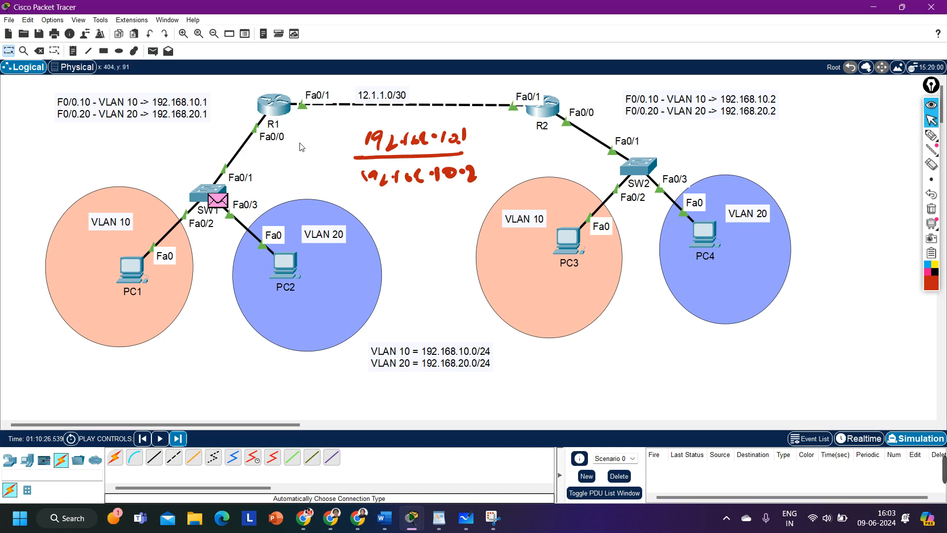
click(931, 134)
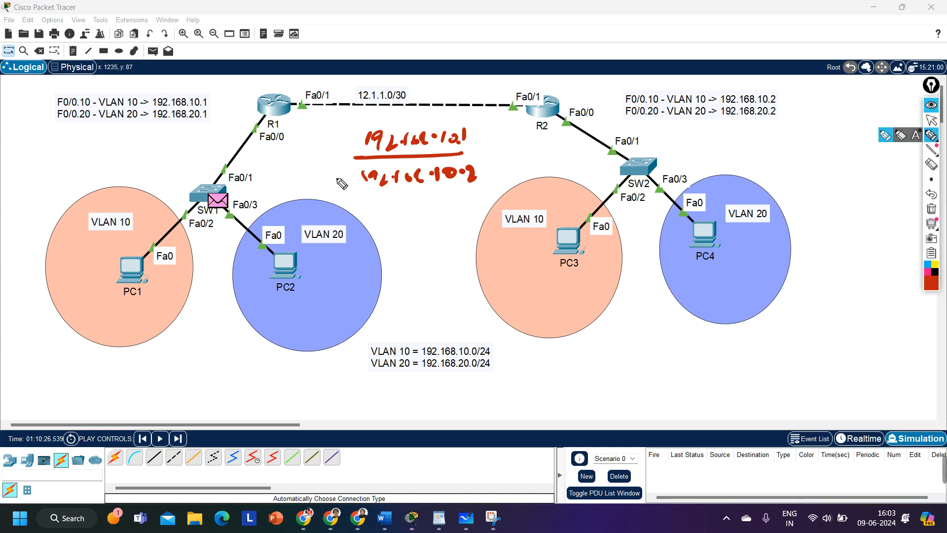
drag(316, 202, 433, 209)
click(417, 208)
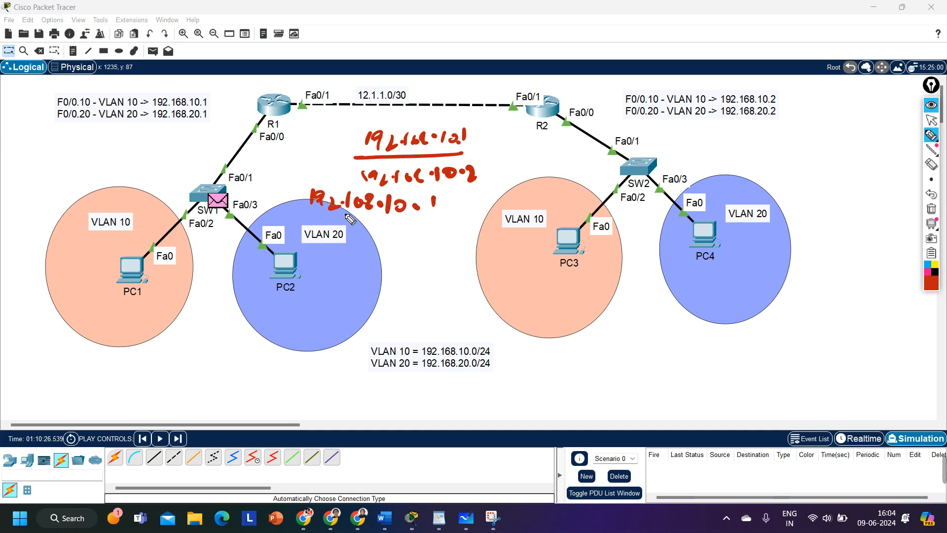
Underline the handwritten 192.168.10.1, start writing 192 beneath the line, and draw a hooked stroke beside the topmost handwritten address
drag(302, 223, 424, 214)
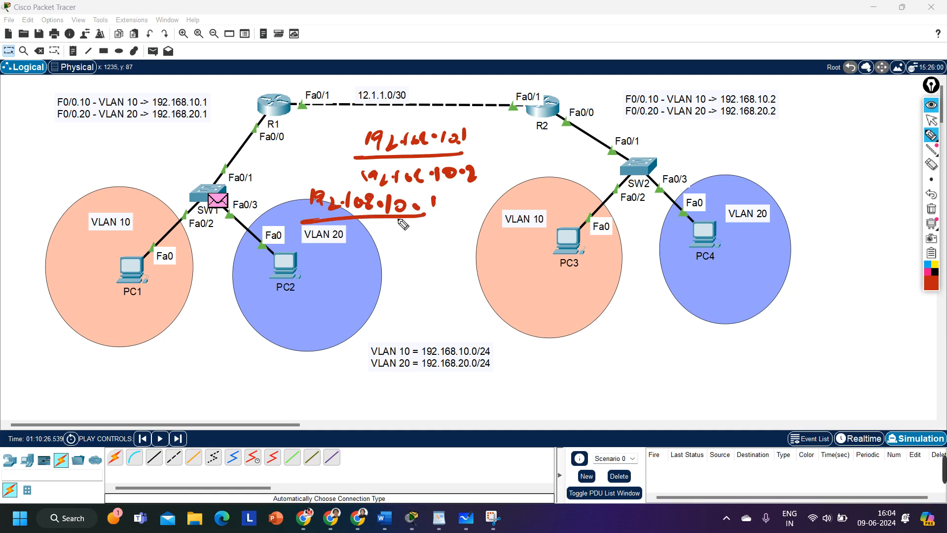
drag(324, 228, 324, 244)
drag(333, 233, 335, 245)
mouse_move(339, 237)
mouse_down()
mouse_move(342, 248)
mouse_move(357, 246)
mouse_up()
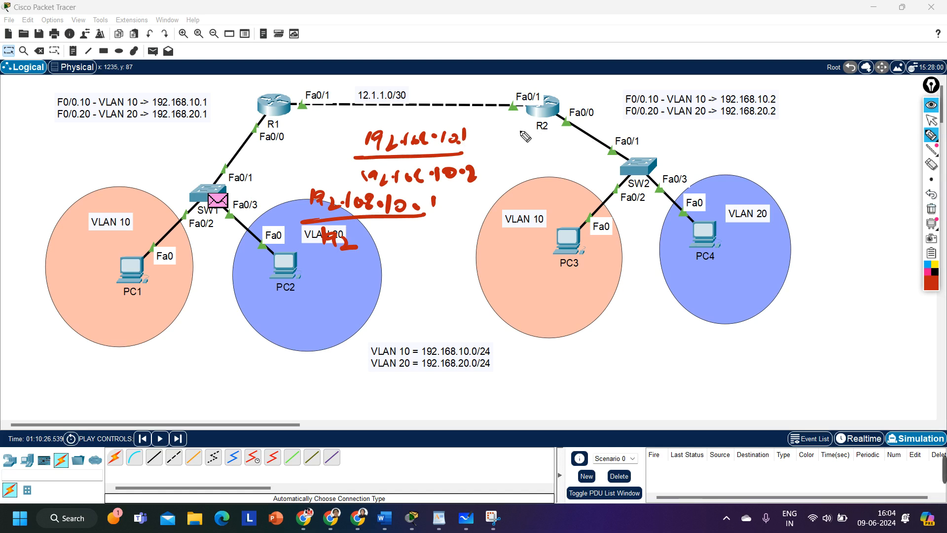
drag(489, 123, 470, 135)
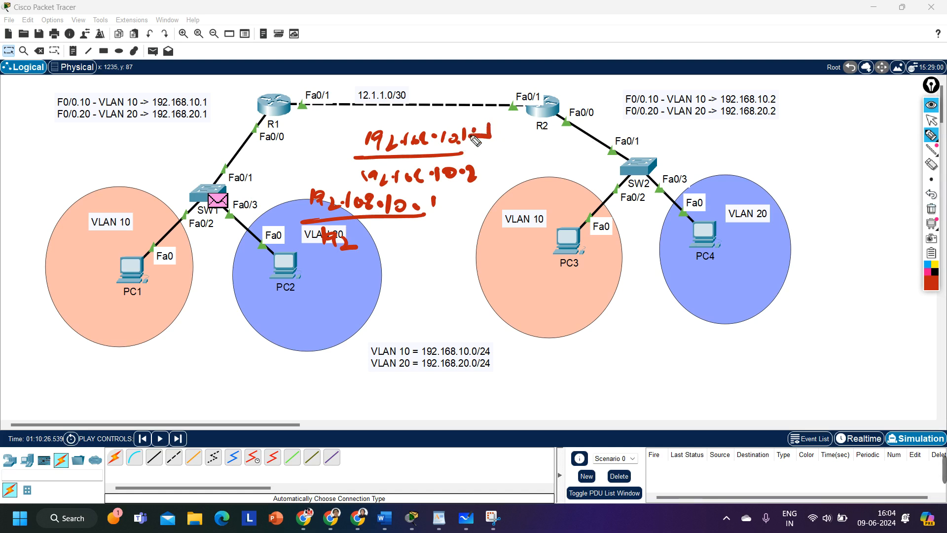
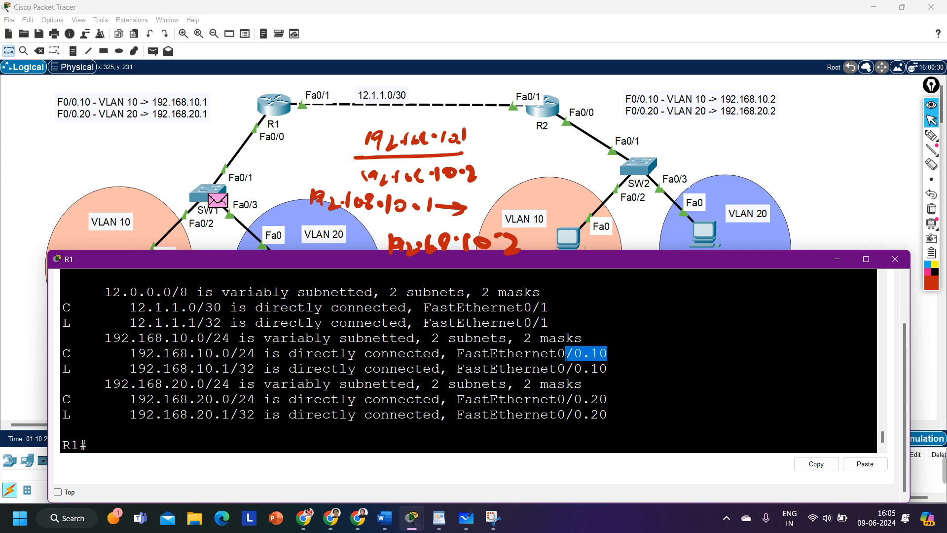
Enter global configuration mode in R1's CLI, below the displayed routing table
scroll(335, 356, down, 1)
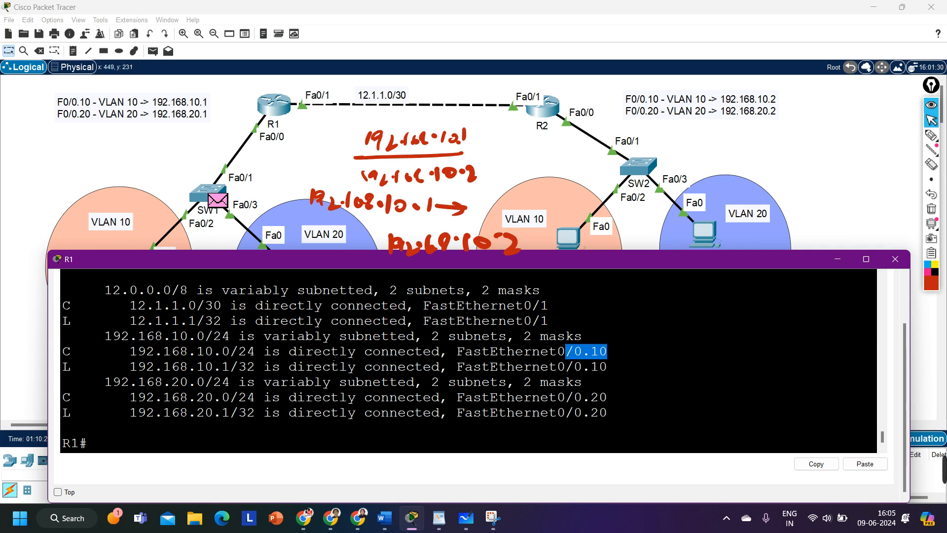
click(269, 410)
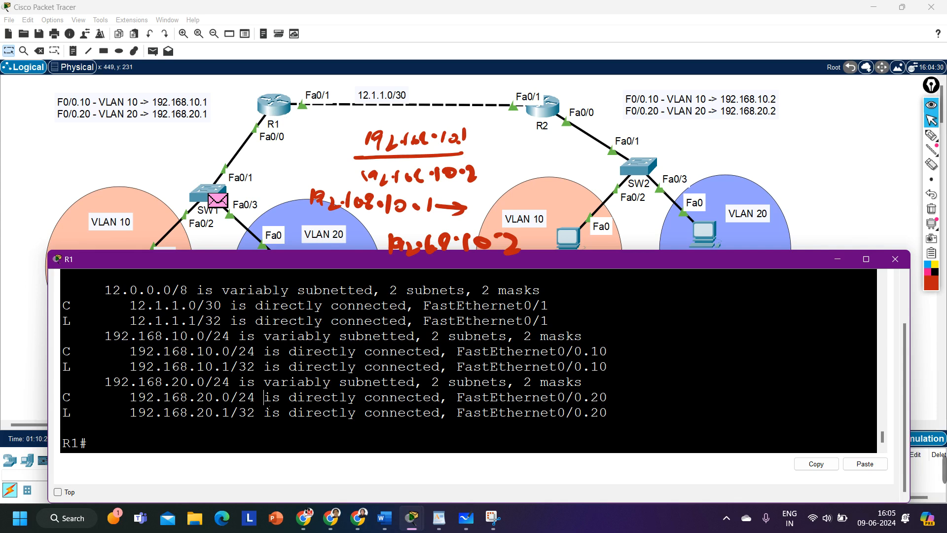
key(Tab)
key(Return)
key(Return)
key(Return)
key(Return)
key(Return)
key(Return)
key(Return)
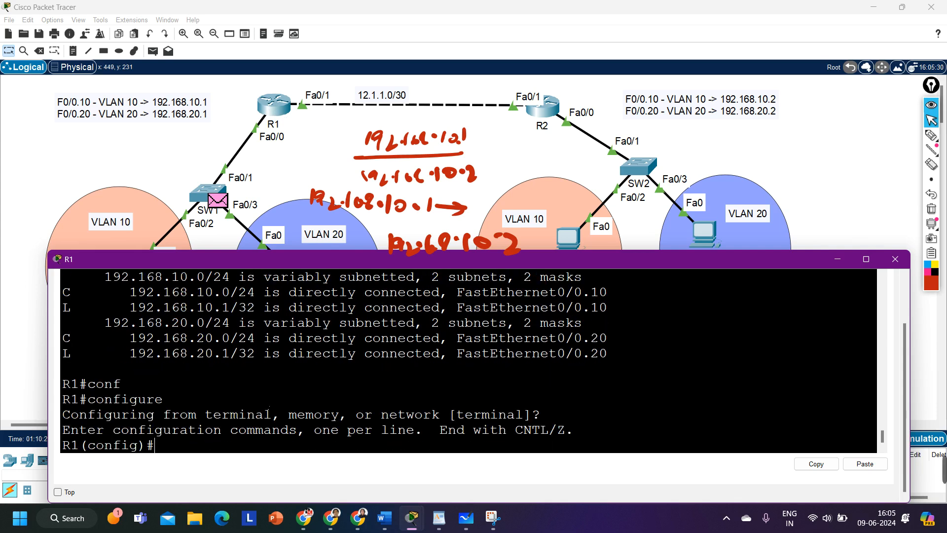
Add a static host route on R1 to 192.168.10.2 with mask 255.255.255.255 via 12.1.1.2, and return to privileged EXEC mode
text(ip)
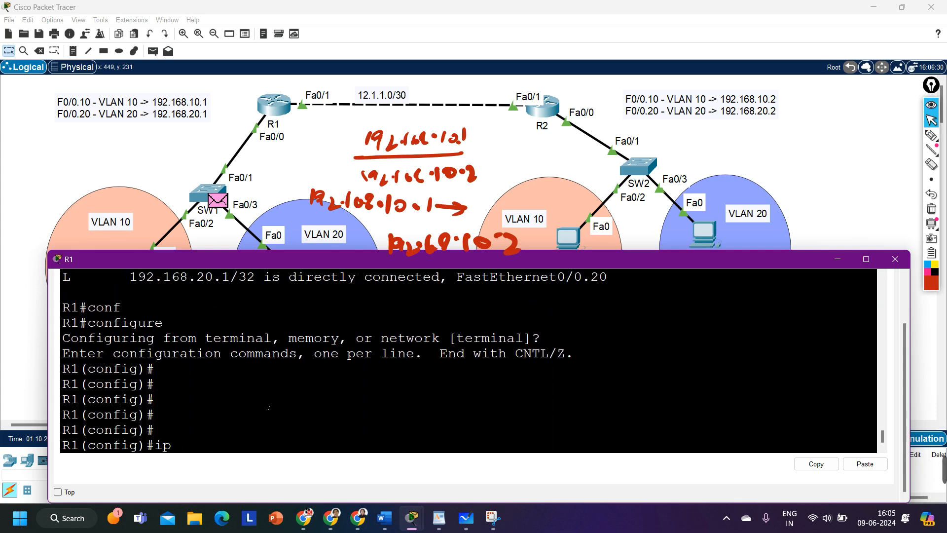
text( ro)
key(Tab)
text(ut)
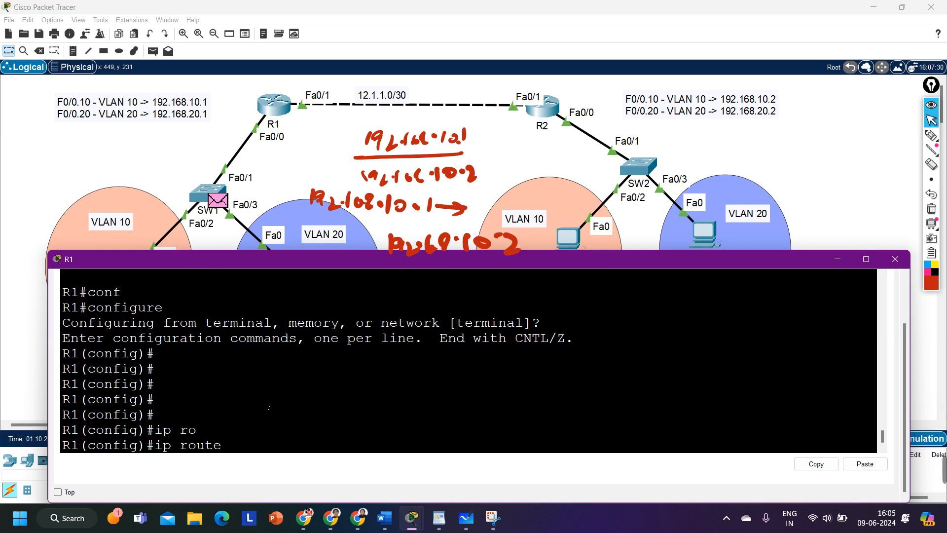
text(e 192.168.10.2 255.255.255.2)
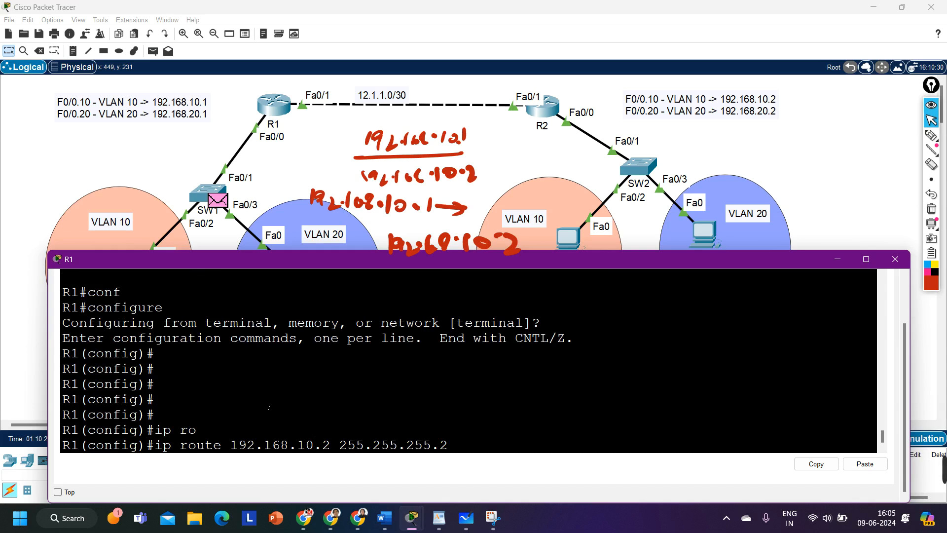
text(55 )
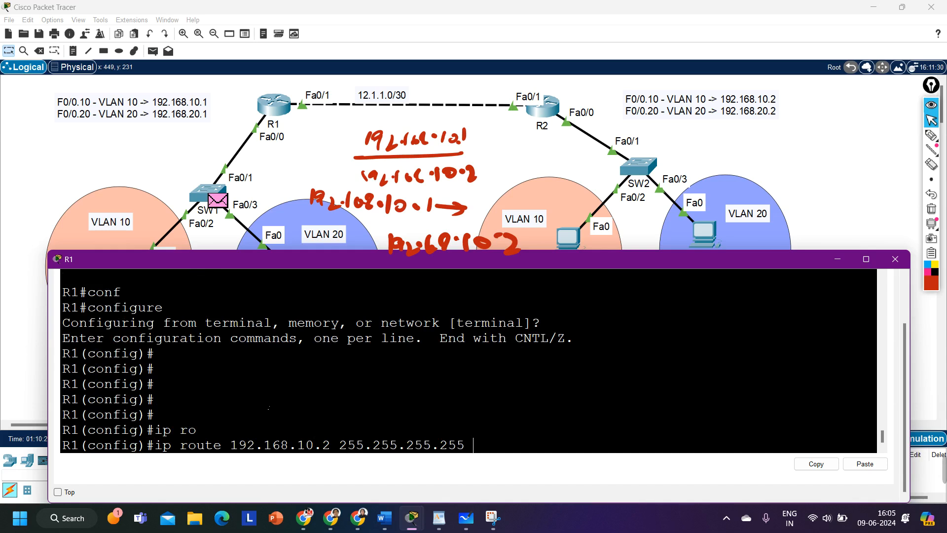
text(12.1.1.2)
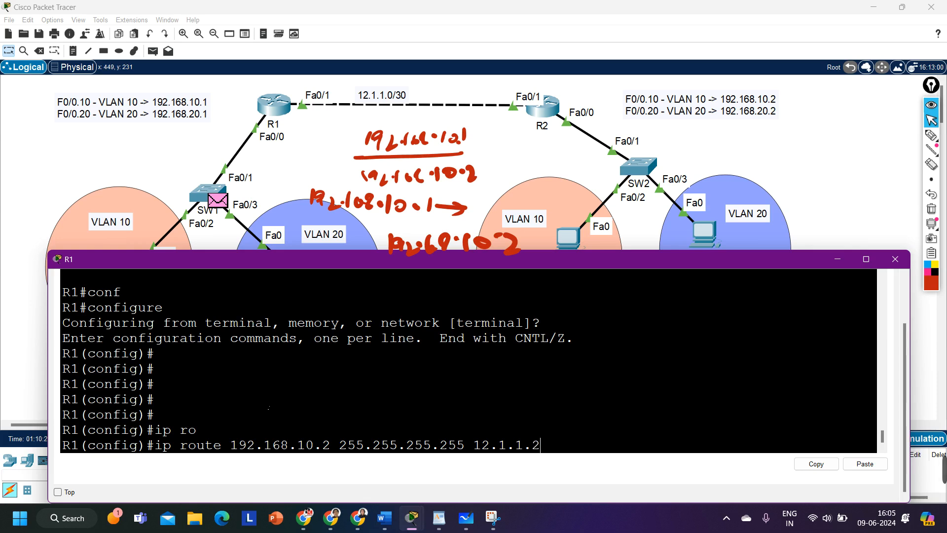
key(Return)
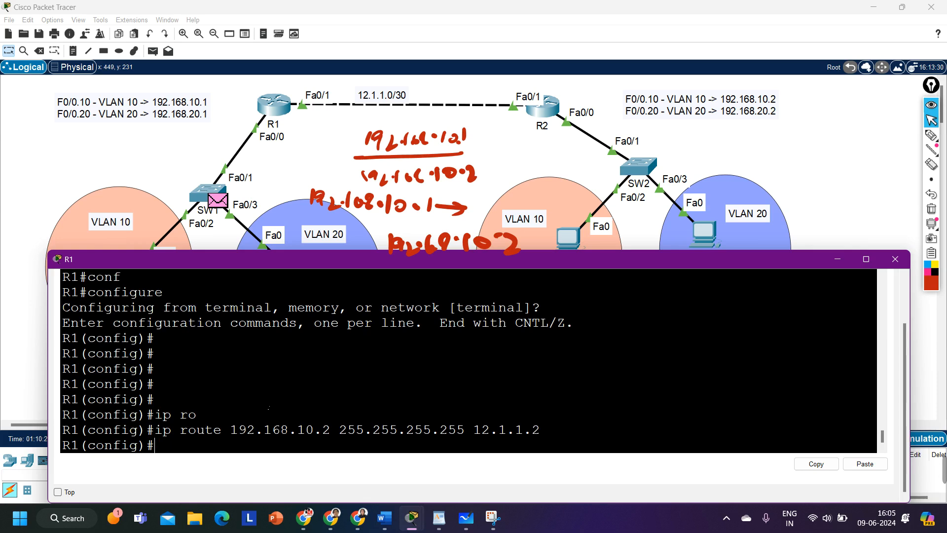
key(ctrl+z)
key(Return)
key(Return)
key(Return)
key(Return)
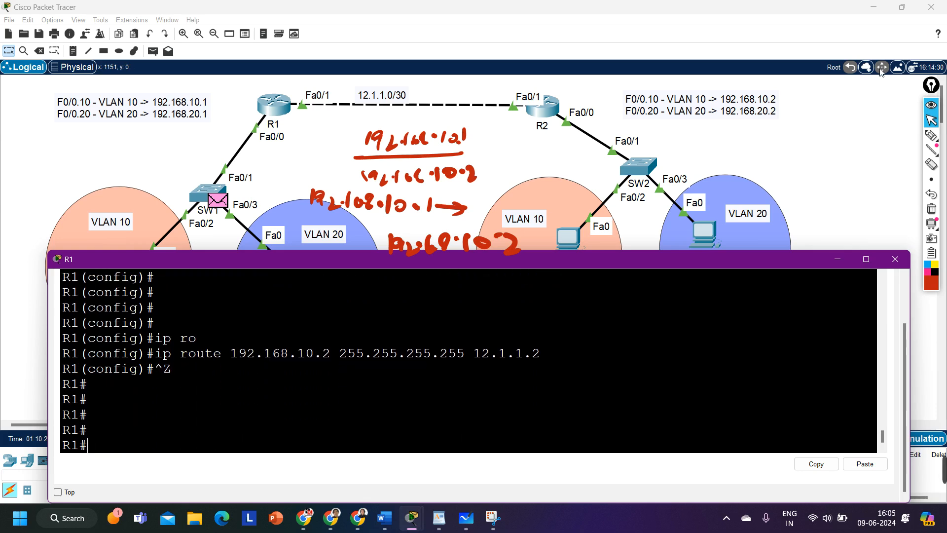
Clear the handwritten annotations, set PC3's IPv4 configuration to DHCP, and move its window clear of the topology
click(860, 149)
click(930, 209)
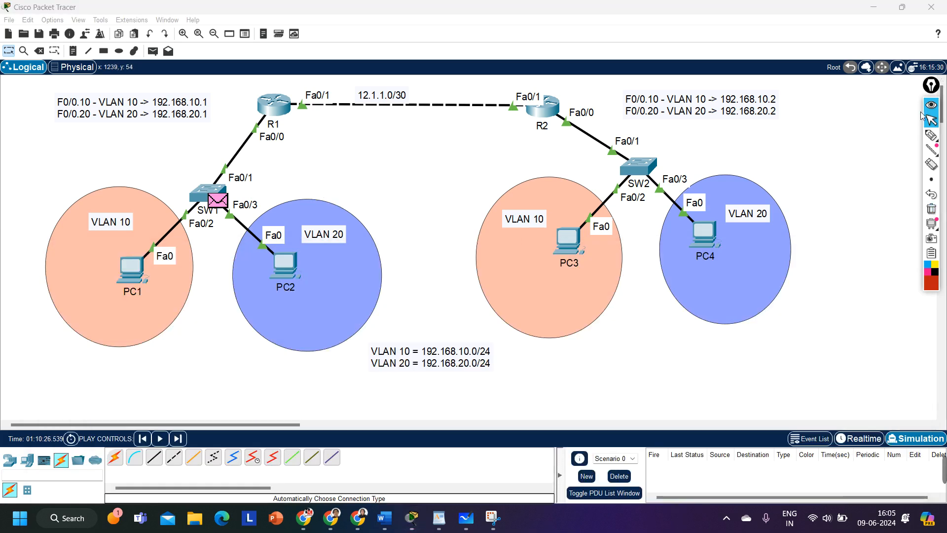
click(567, 238)
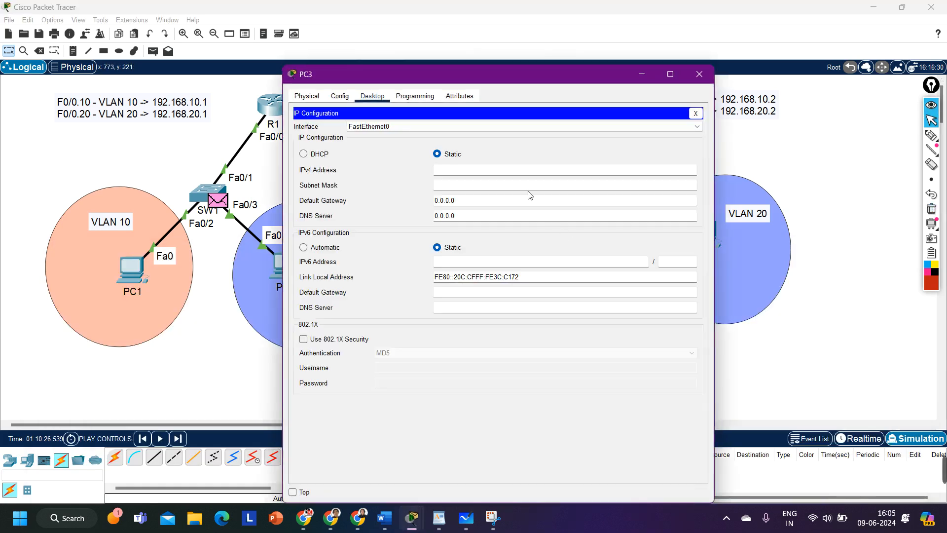
click(304, 154)
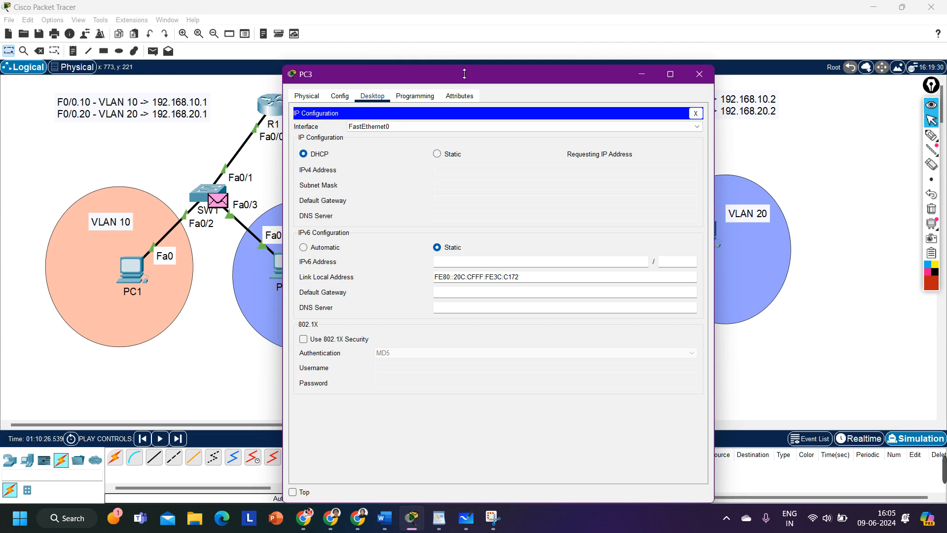
drag(464, 73, 471, 316)
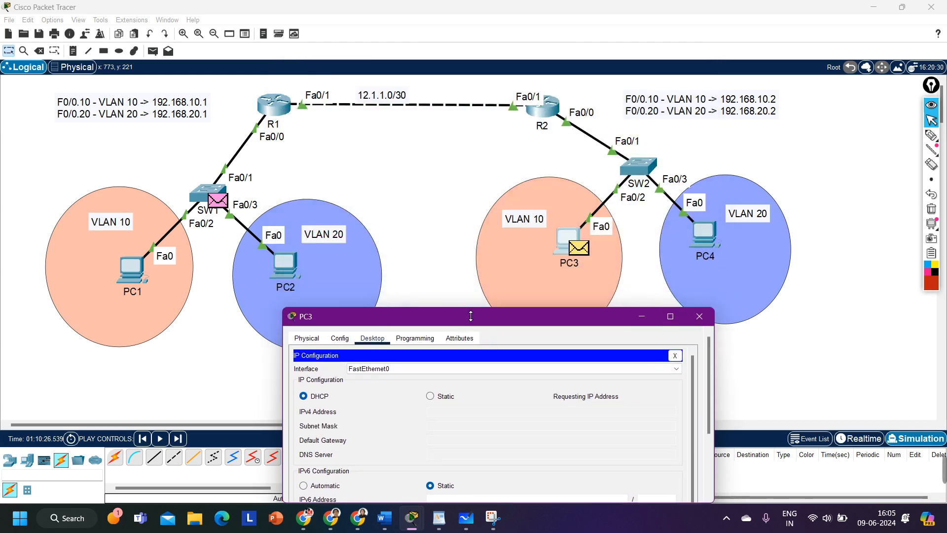
Step the simulation forward from PC3's new DHCP request, following the packets to R1 and SW1 and checking the packet type at R1
click(731, 381)
click(184, 438)
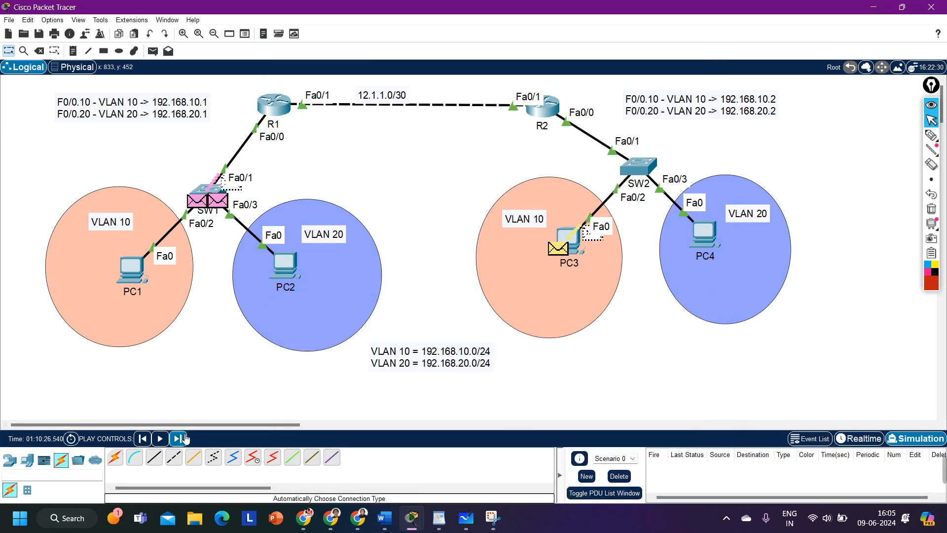
click(185, 438)
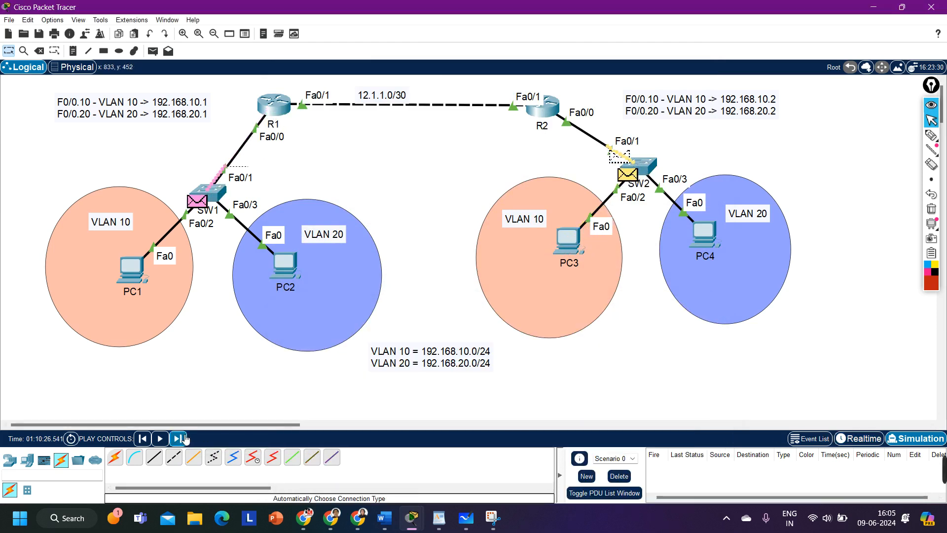
click(186, 438)
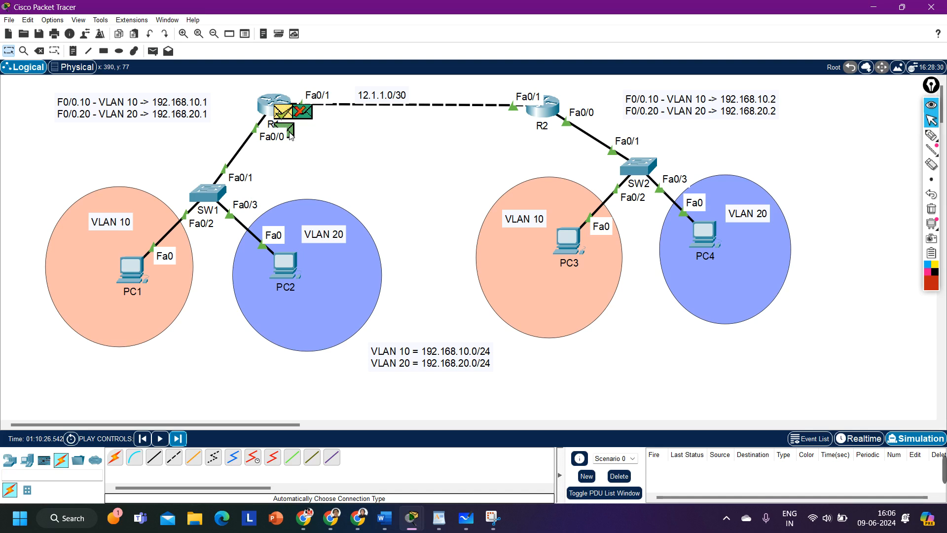
mouse_move(291, 136)
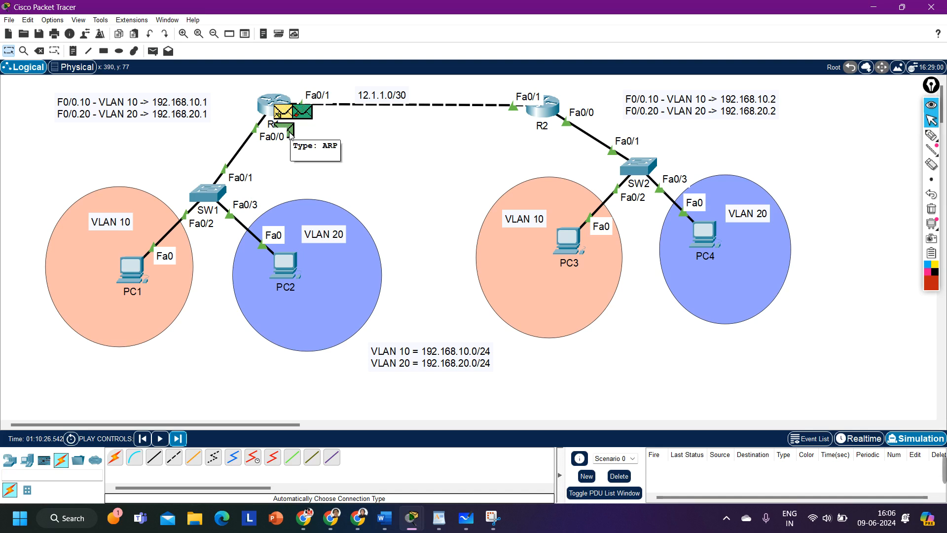
click(178, 438)
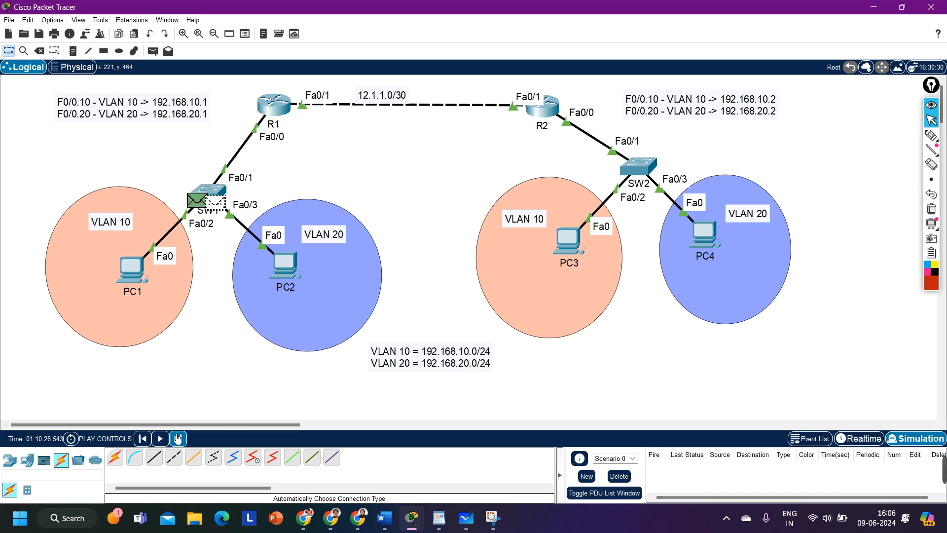
click(178, 438)
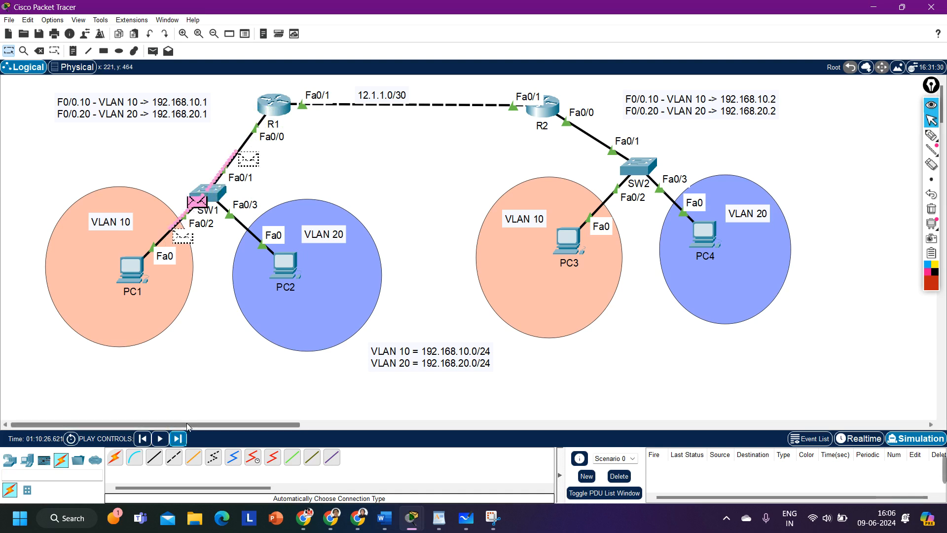
Switch to Realtime mode and check the IPv4 address and default gateway that PC3 received through DHCP
click(866, 438)
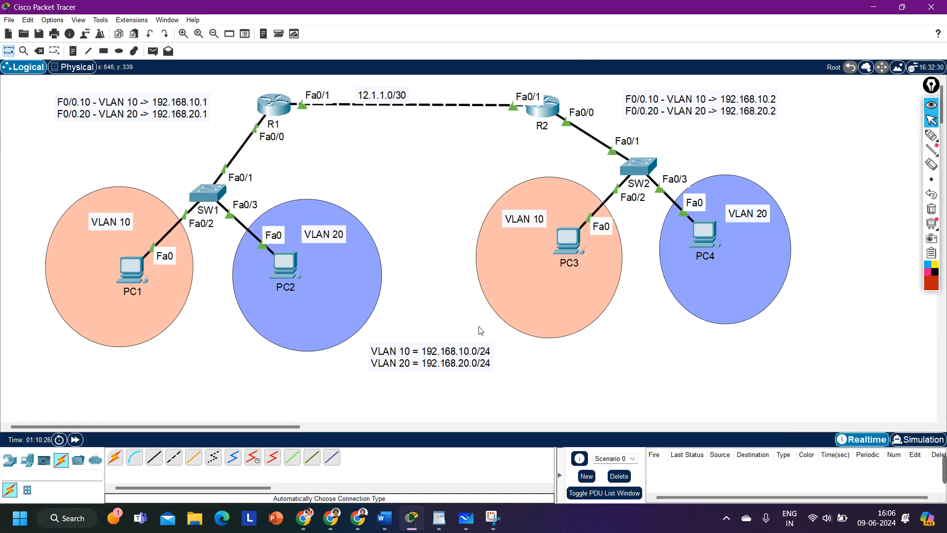
click(572, 244)
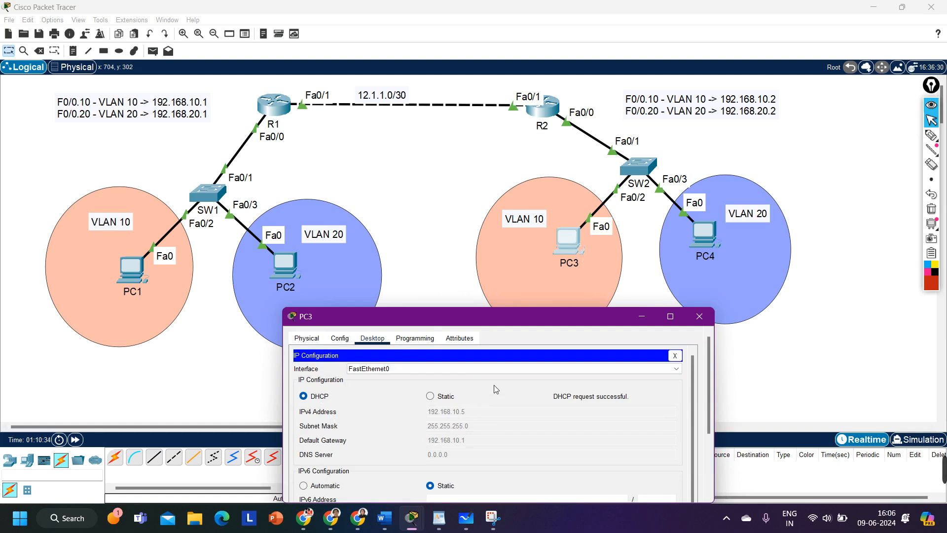
mouse_move(512, 318)
mouse_down()
mouse_move(516, 268)
mouse_move(504, 312)
mouse_up()
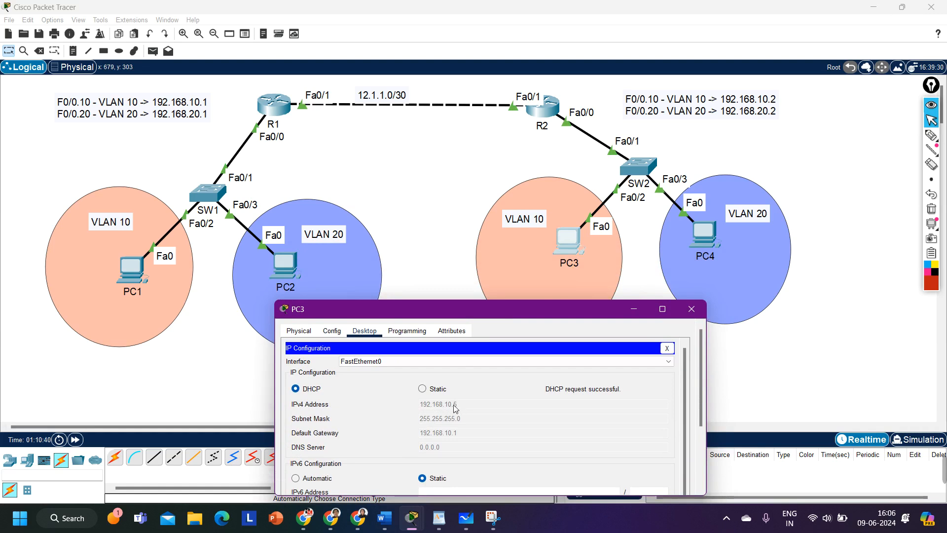
click(433, 216)
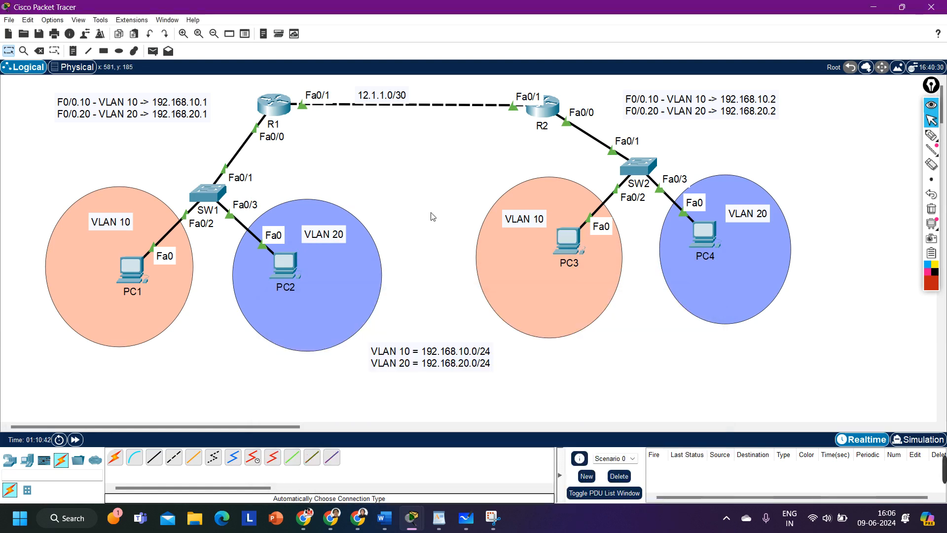
Deselect the VLAN 20 area around PC2 and set PC4's IPv4 configuration to DHCP
drag(432, 216, 302, 331)
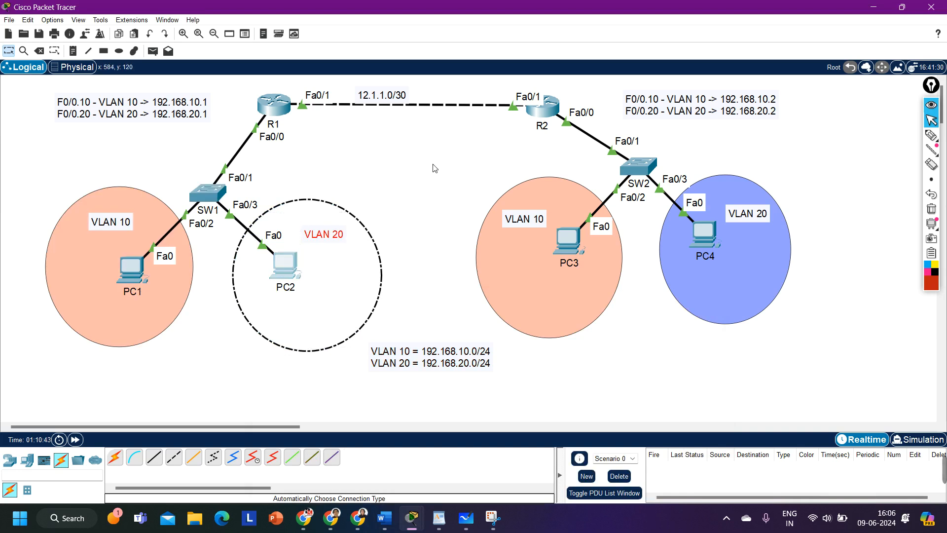
click(434, 169)
click(691, 241)
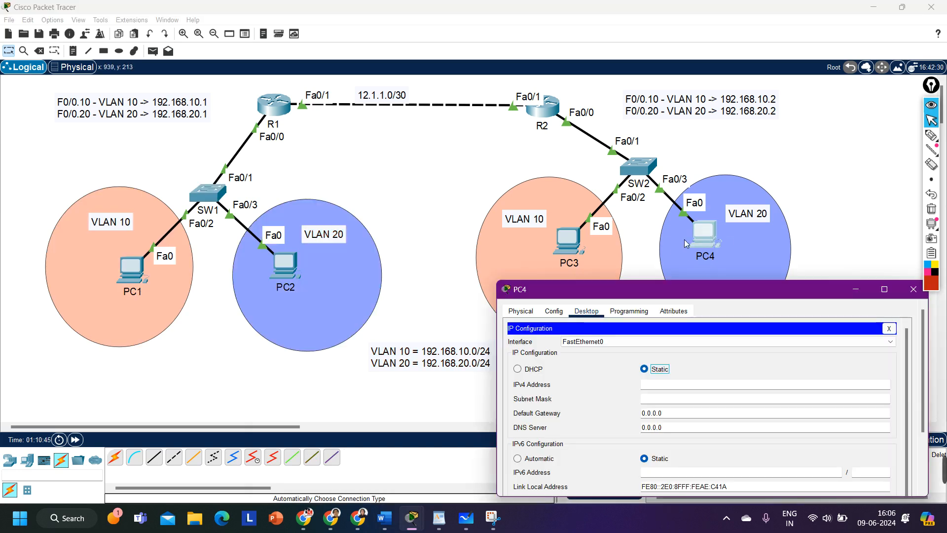
click(527, 371)
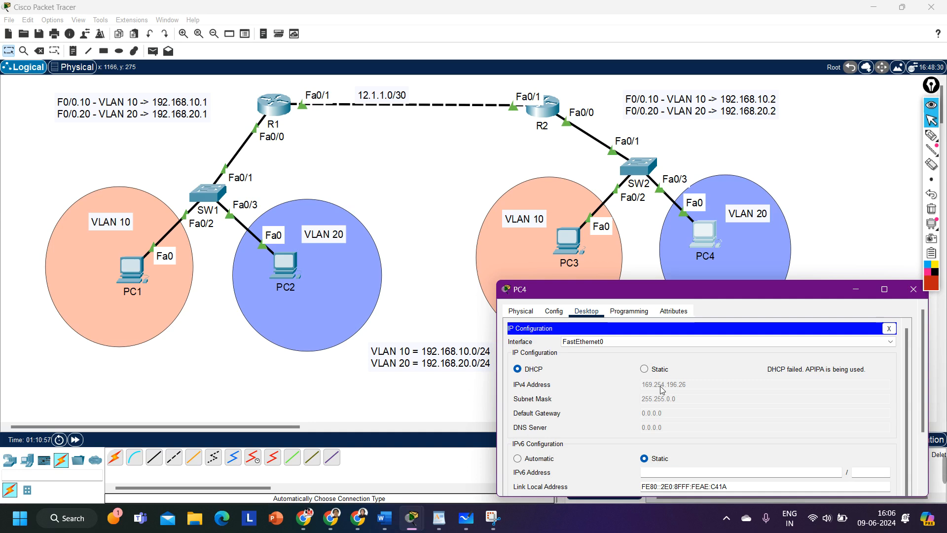
Enter global configuration mode on R2, widen its window and move it clear of both routers
mouse_move(412, 518)
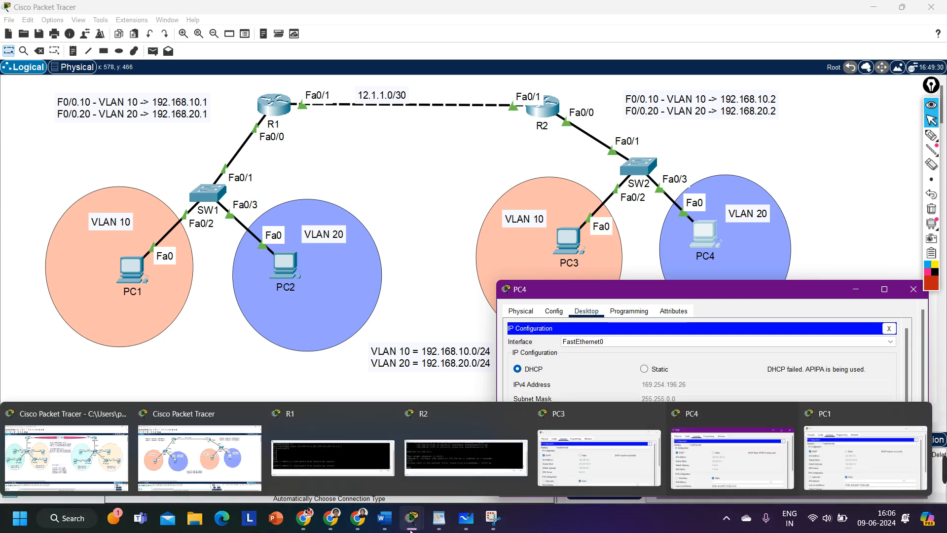
click(443, 445)
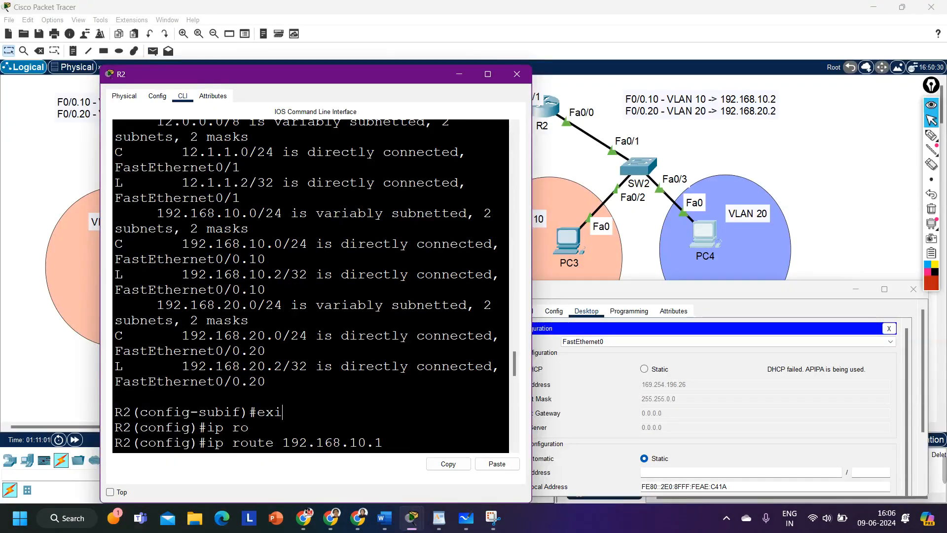
key(Return)
key(Return)
key(Return)
key(Return)
key(Return)
key(Return)
key(Return)
key(Return)
key(Return)
key(Return)
key(Return)
key(Return)
key(Return)
key(Return)
key(Return)
key(Return)
key(Return)
key(Return)
key(Return)
key(Return)
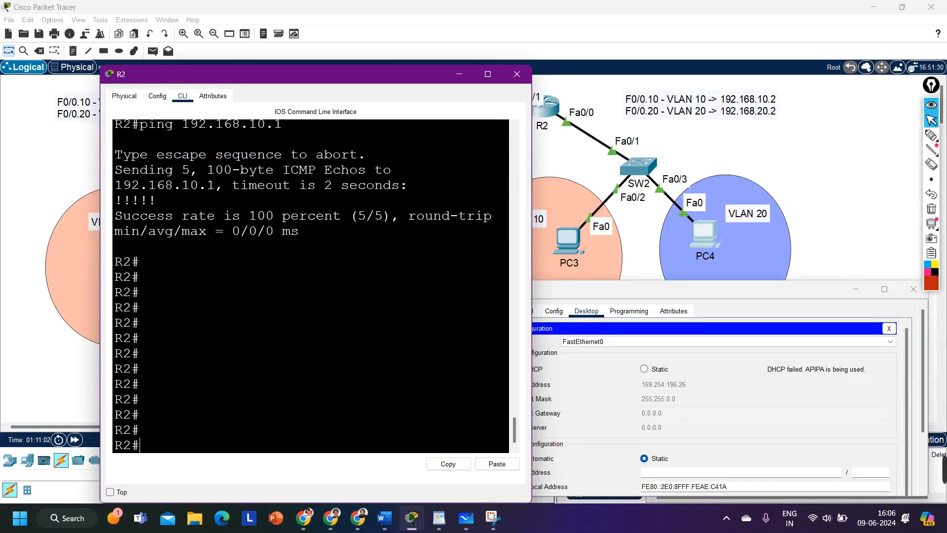
text(conf)
key(Tab)
text(`)
key(Return)
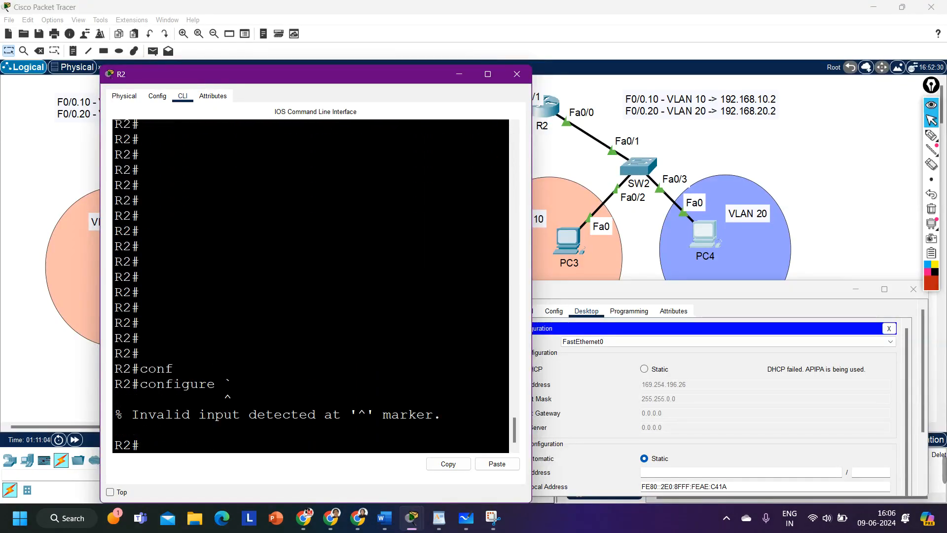
key(Up)
key(Return)
key(Return)
key(Return)
key(Return)
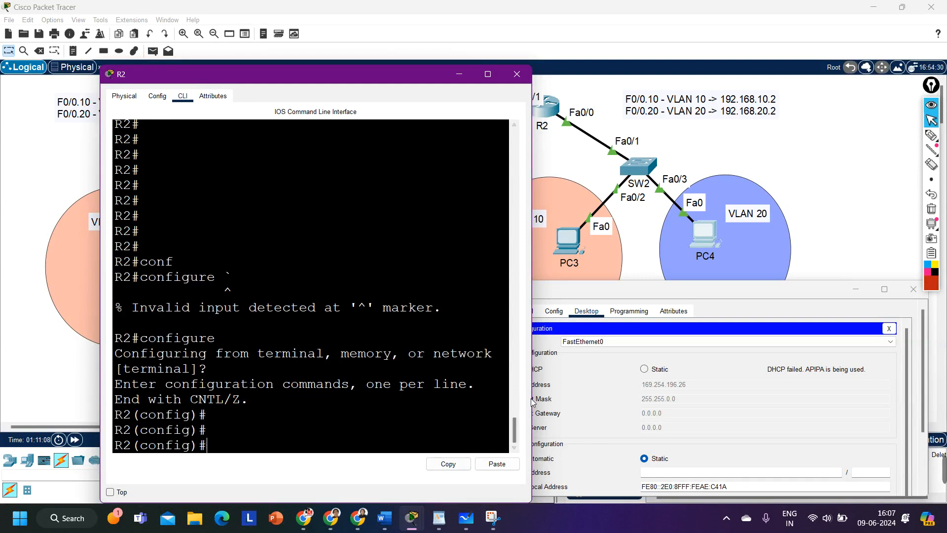
drag(532, 402, 941, 376)
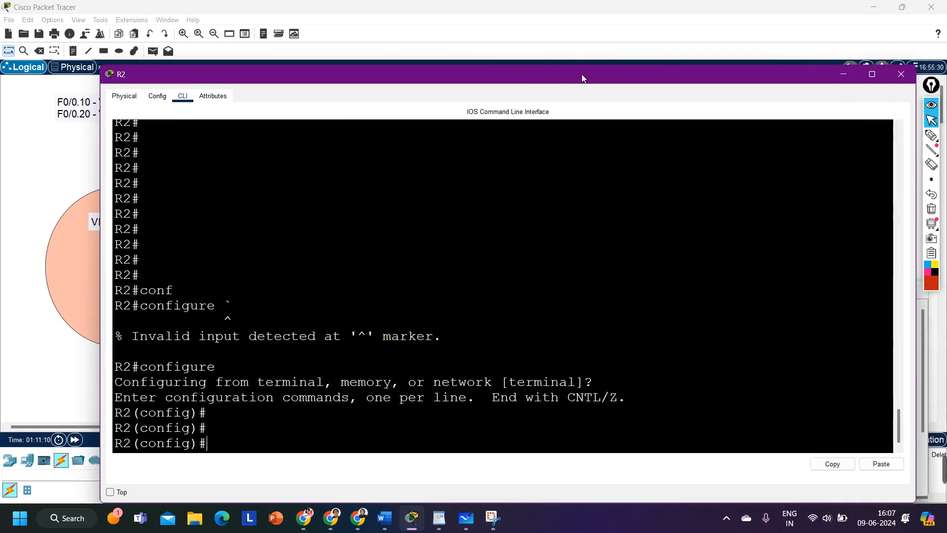
drag(581, 74, 581, 232)
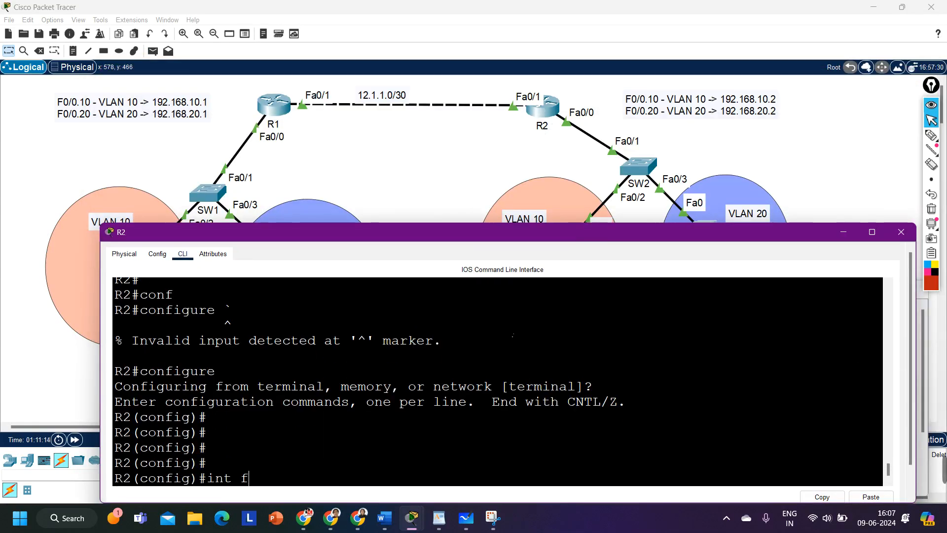
Set 192.168.20.1 as the IP helper address on R2's subinterface f0/0.20
text(0.20)
key(Return)
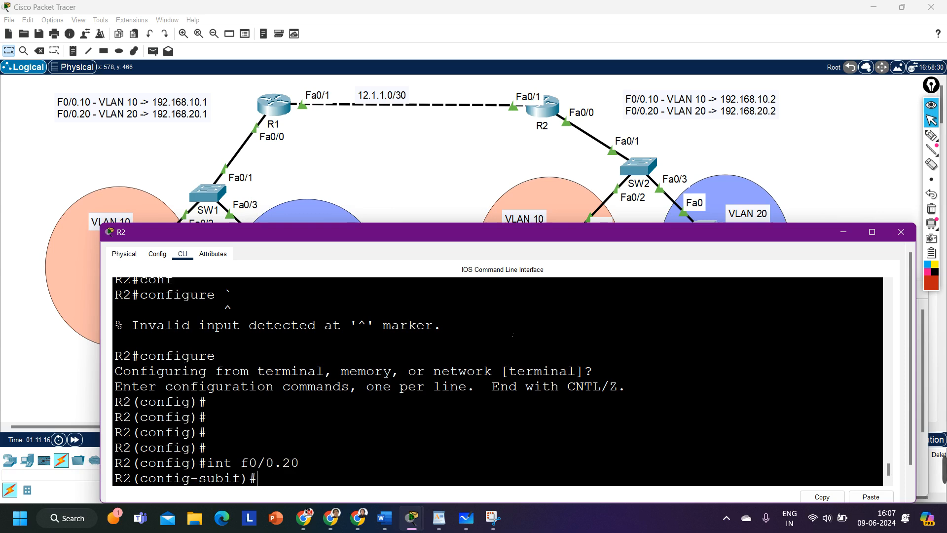
text(ip help)
key(Tab)
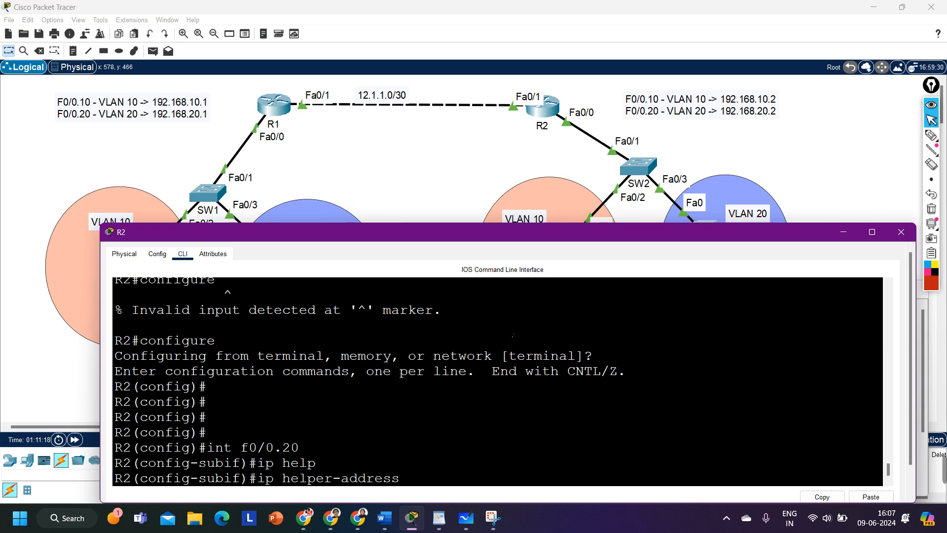
text(192)
key(BackSpace)
key(BackSpace)
key(BackSpace)
key(Return)
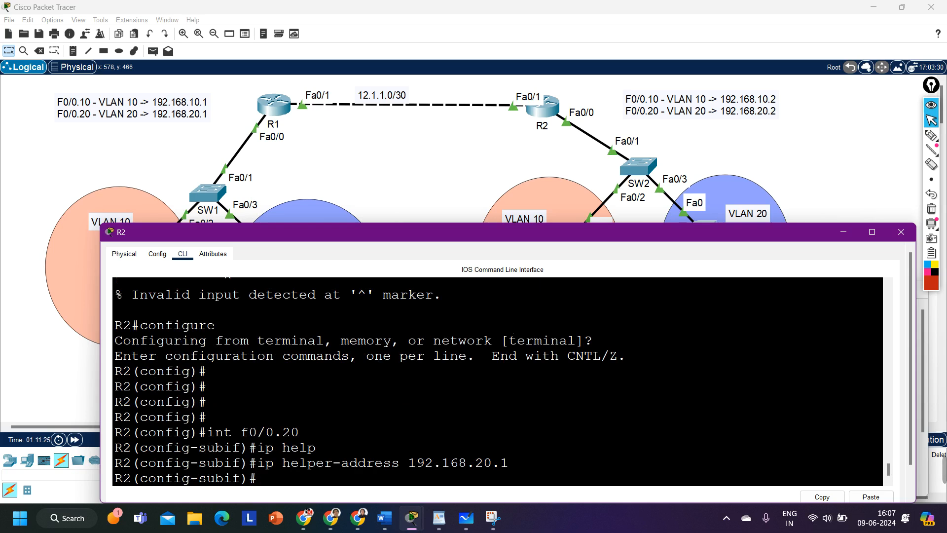
Add a static host route on R2 to 192.168.20.1 with mask 255.255.255.255 via 12.1.1.1, and leave configuration mode
text(exi)
key(Return)
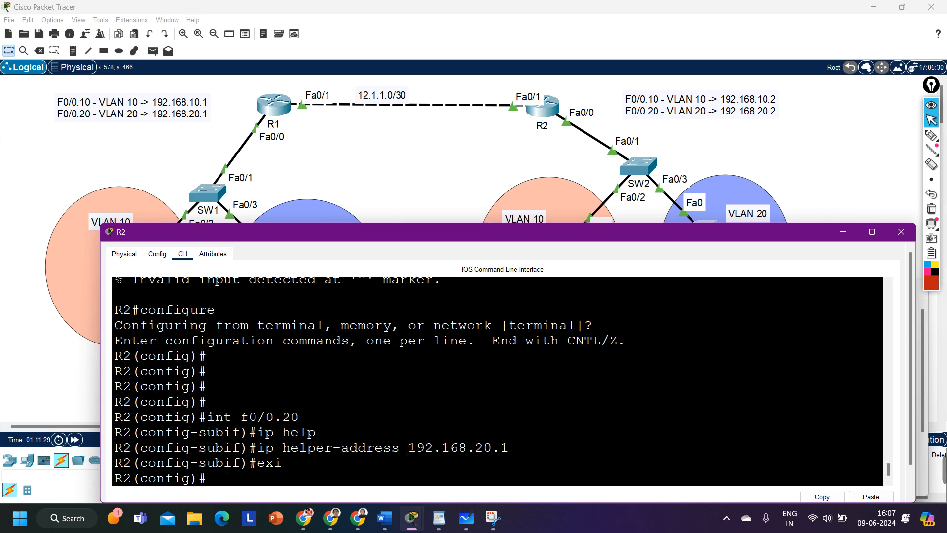
drag(408, 448, 508, 448)
text(ip route 192.168.20.1 255)
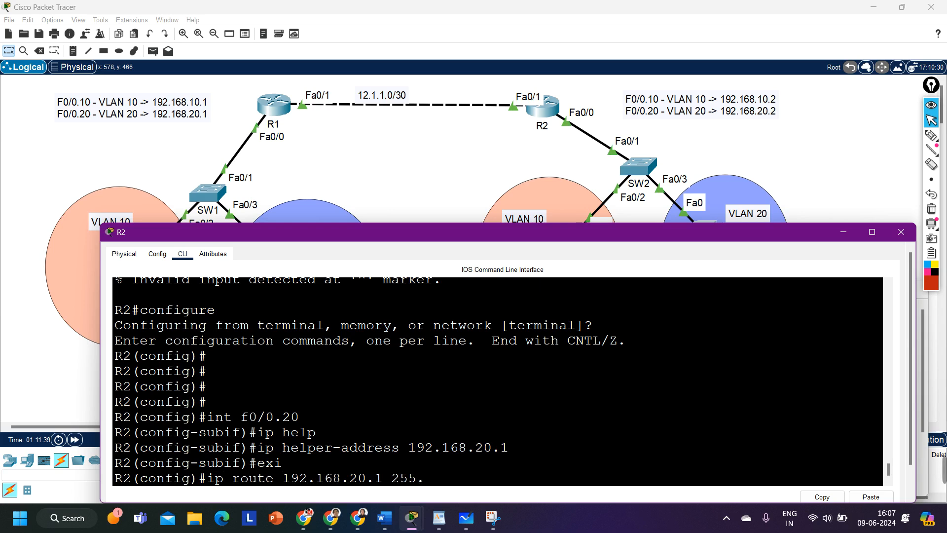
text(.255 )
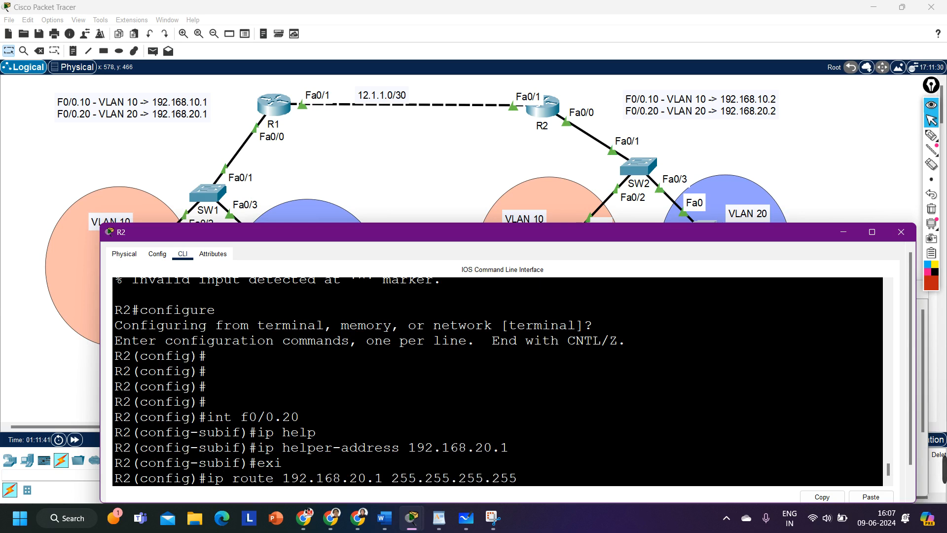
text(12.1.1.)
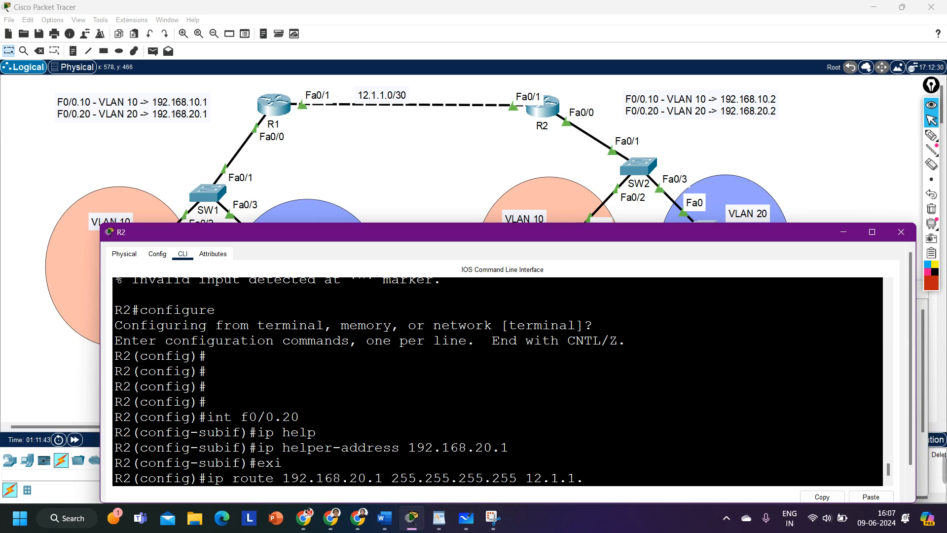
text(1)
key(Return)
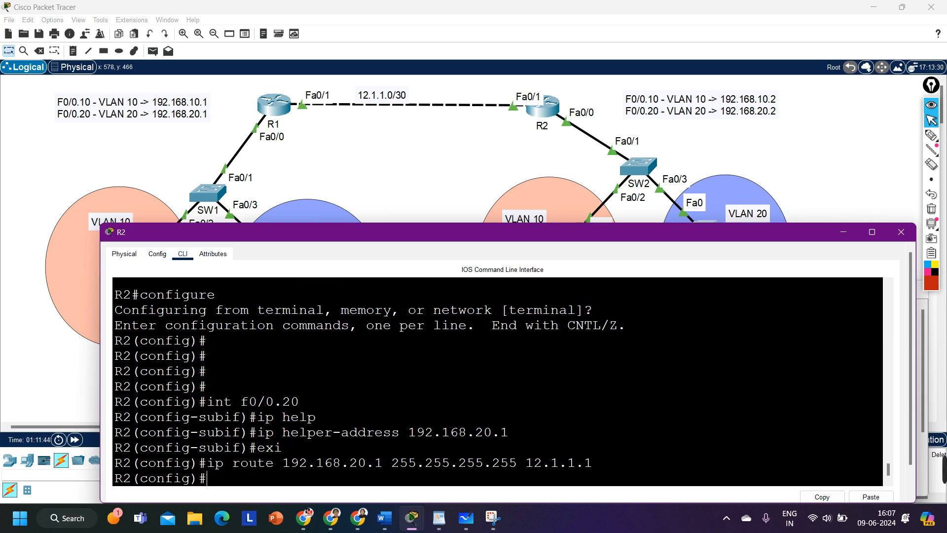
key(ctrl+z)
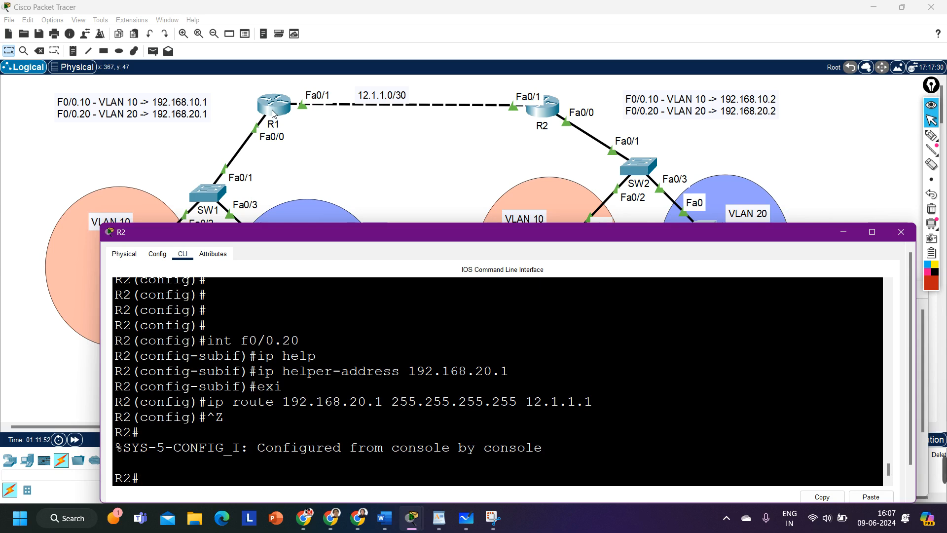
Bring the topology forward and sketch PC4's DHCP broadcast below it in pen, with source 0.0.0.0 and destination 255
click(408, 142)
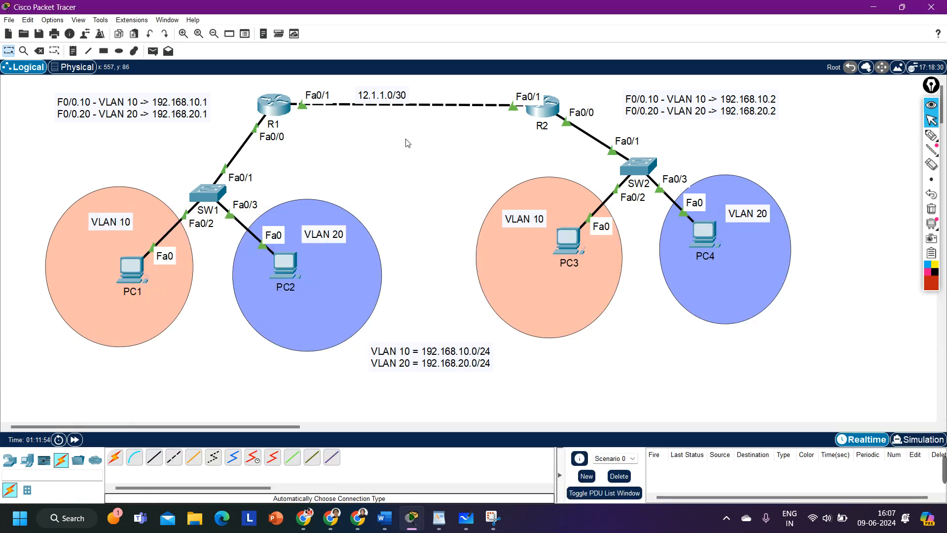
click(931, 134)
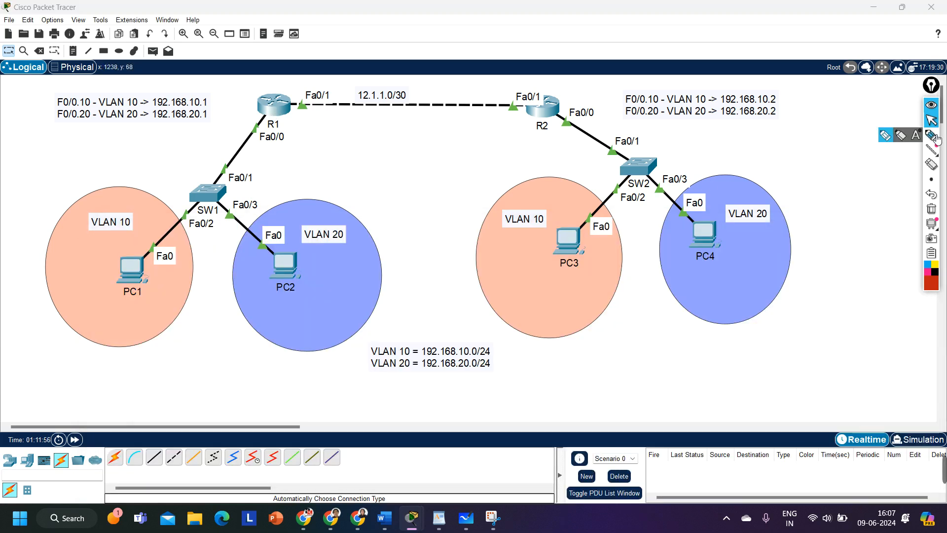
mouse_move(697, 270)
mouse_down()
mouse_move(716, 291)
mouse_move(748, 281)
mouse_up()
drag(651, 298, 834, 306)
mouse_move(666, 322)
mouse_down()
mouse_move(757, 321)
mouse_move(775, 344)
mouse_move(806, 326)
mouse_move(914, 314)
mouse_up()
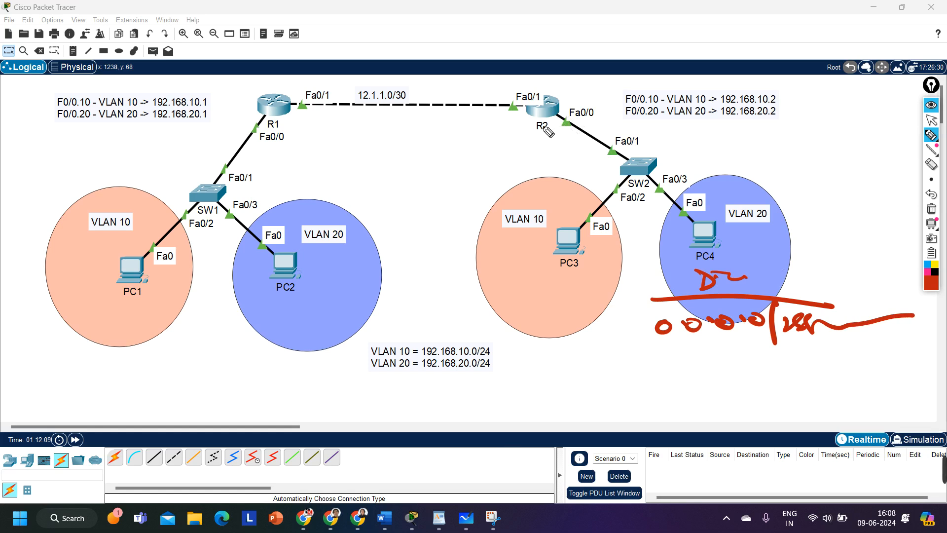
Handwrite 192.168.20.2 over 192.168.20.1 with a dividing line beneath the R1–R2 link, and draw an arrow from R2 to R1
mouse_move(402, 172)
mouse_down()
mouse_move(412, 157)
mouse_move(420, 171)
mouse_move(437, 171)
mouse_up()
click(431, 166)
click(443, 168)
mouse_move(447, 157)
mouse_down()
mouse_move(448, 171)
mouse_move(517, 158)
mouse_move(558, 164)
mouse_up()
click(488, 161)
click(531, 159)
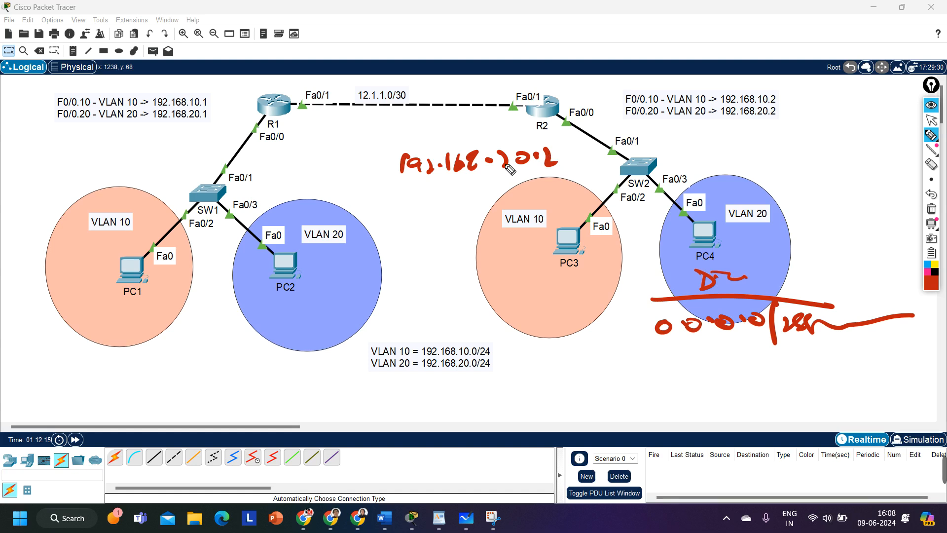
drag(399, 184, 568, 173)
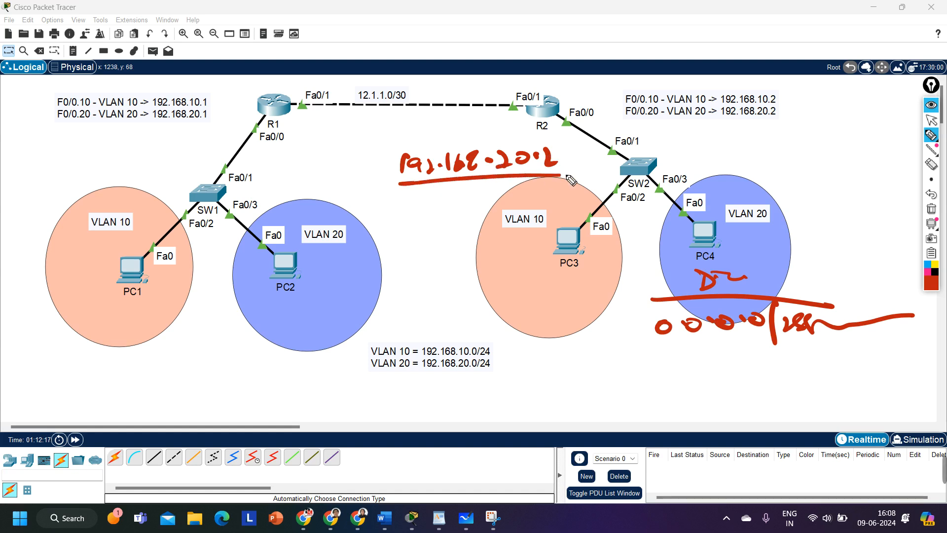
click(409, 208)
mouse_move(401, 201)
mouse_down()
mouse_move(398, 216)
mouse_move(411, 216)
mouse_up()
mouse_move(420, 202)
mouse_down()
mouse_move(432, 215)
mouse_move(453, 213)
mouse_up()
click(436, 211)
mouse_move(466, 201)
mouse_down()
mouse_move(463, 212)
mouse_move(510, 205)
mouse_up()
click(473, 207)
click(493, 196)
drag(524, 194, 552, 204)
click(541, 200)
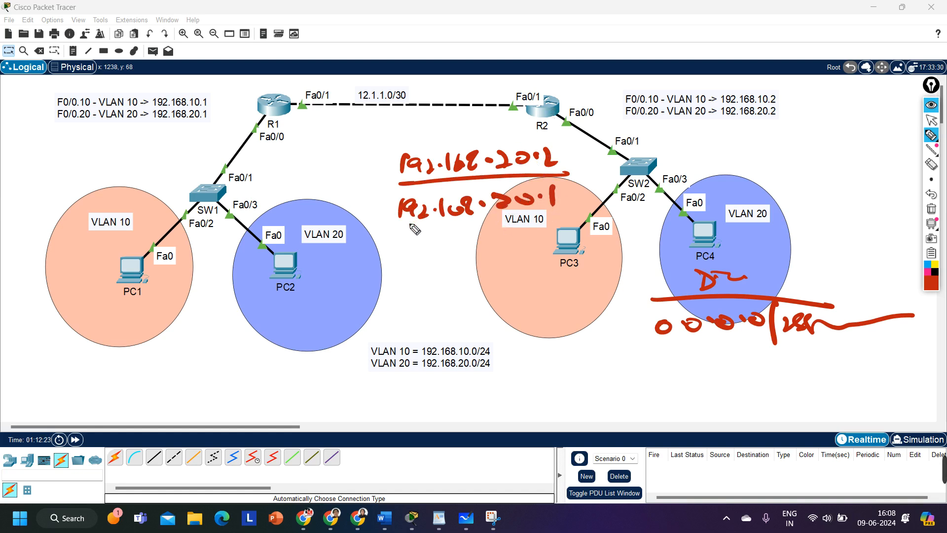
mouse_move(385, 230)
mouse_down()
mouse_move(500, 228)
mouse_move(565, 190)
mouse_move(414, 187)
mouse_move(410, 231)
mouse_move(424, 225)
mouse_up()
key(ctrl+z)
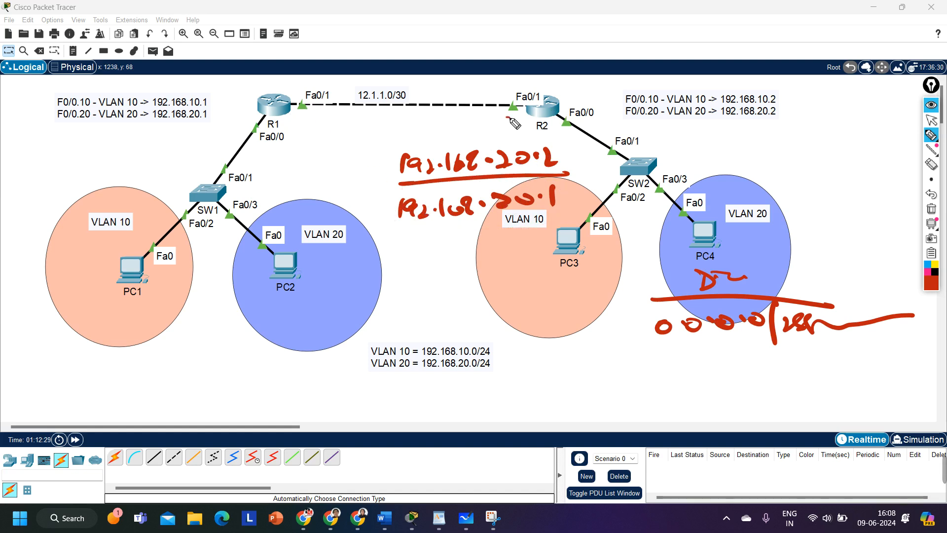
mouse_move(509, 118)
mouse_down()
mouse_move(339, 114)
mouse_move(348, 122)
mouse_up()
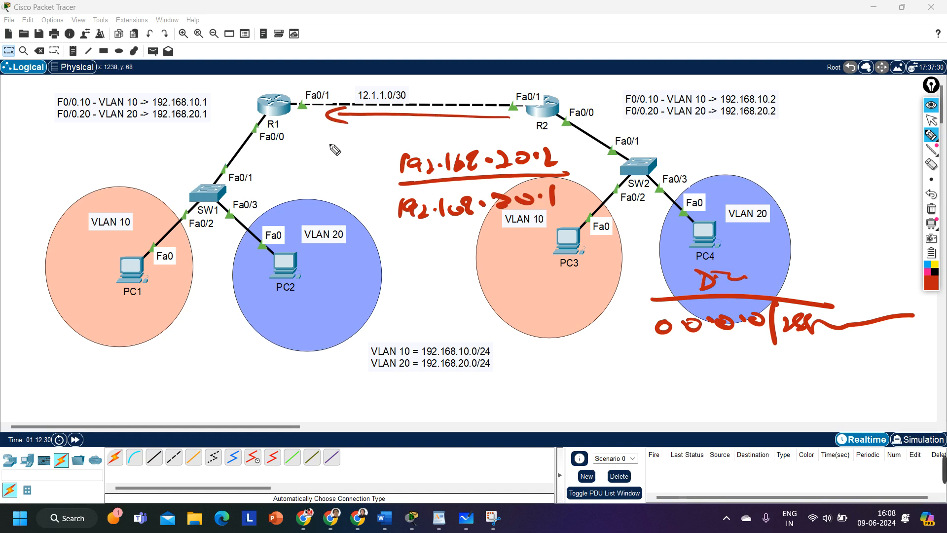
Handwrite a second pair of 192.168.20 addresses beside SW1, separated by a line, and circle the lower one
mouse_move(258, 169)
mouse_down()
mouse_move(255, 182)
mouse_move(287, 179)
mouse_up()
click(292, 180)
click(324, 177)
drag(317, 173, 365, 179)
click(358, 172)
drag(231, 198, 352, 196)
mouse_move(255, 202)
mouse_down()
mouse_move(250, 223)
mouse_move(301, 221)
mouse_up()
drag(311, 212, 311, 217)
drag(322, 214, 384, 218)
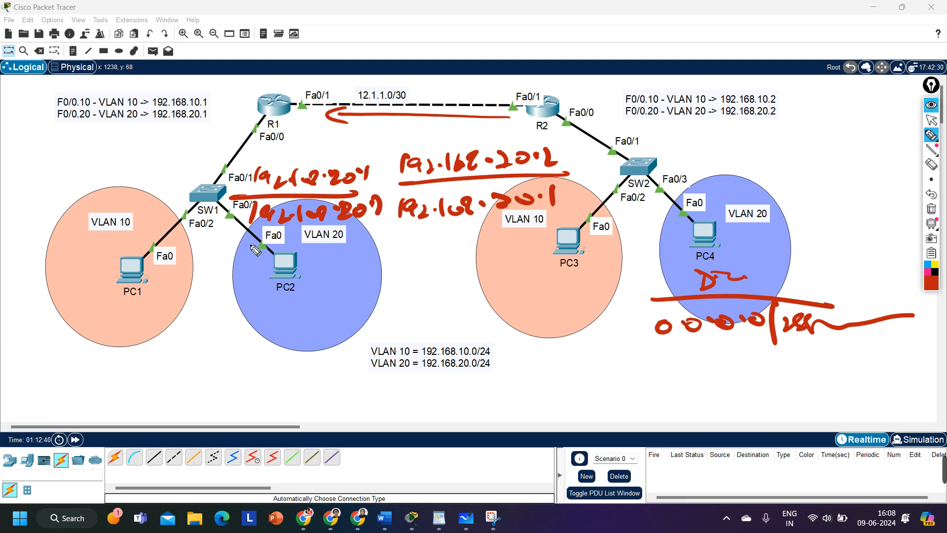
mouse_move(270, 228)
mouse_down()
mouse_move(395, 213)
mouse_move(269, 234)
mouse_up()
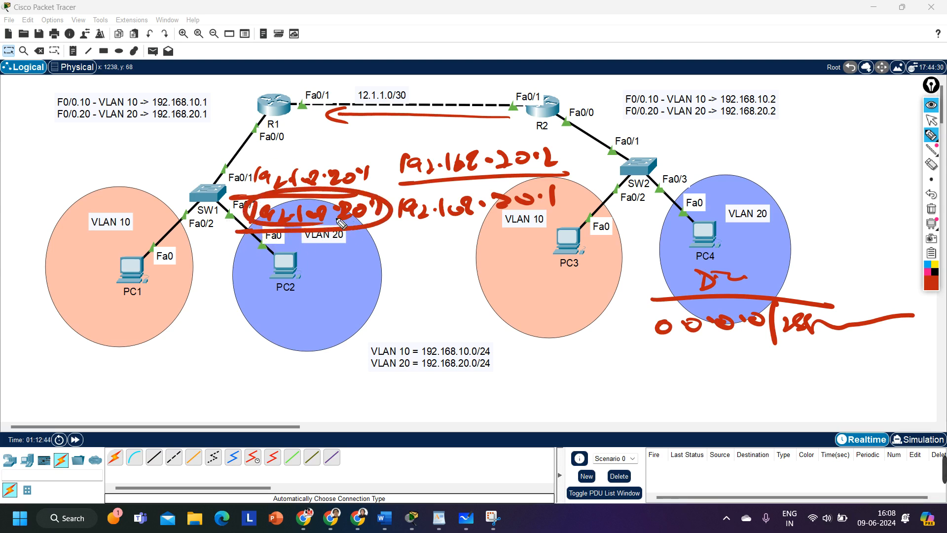
Clear the handwritten annotations and enter global configuration mode on R1
click(930, 208)
click(931, 121)
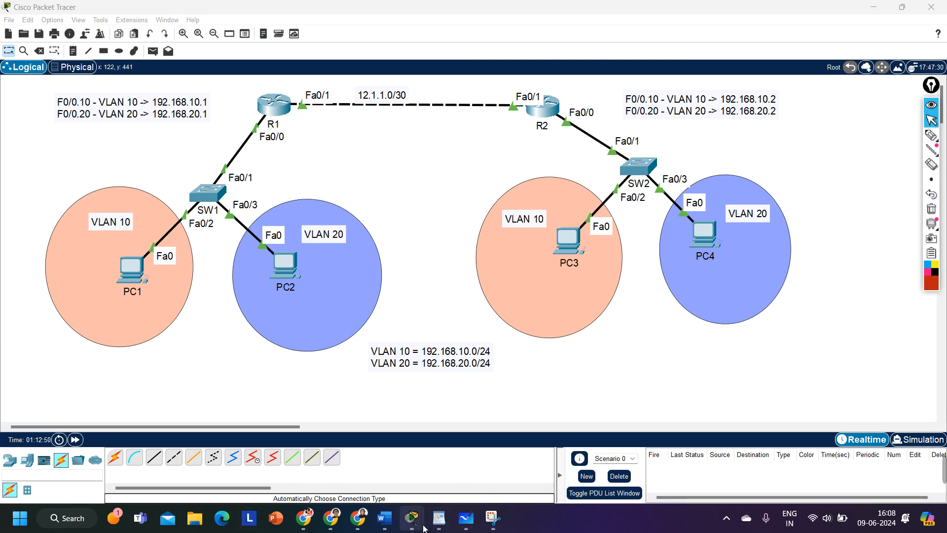
mouse_move(422, 527)
click(316, 448)
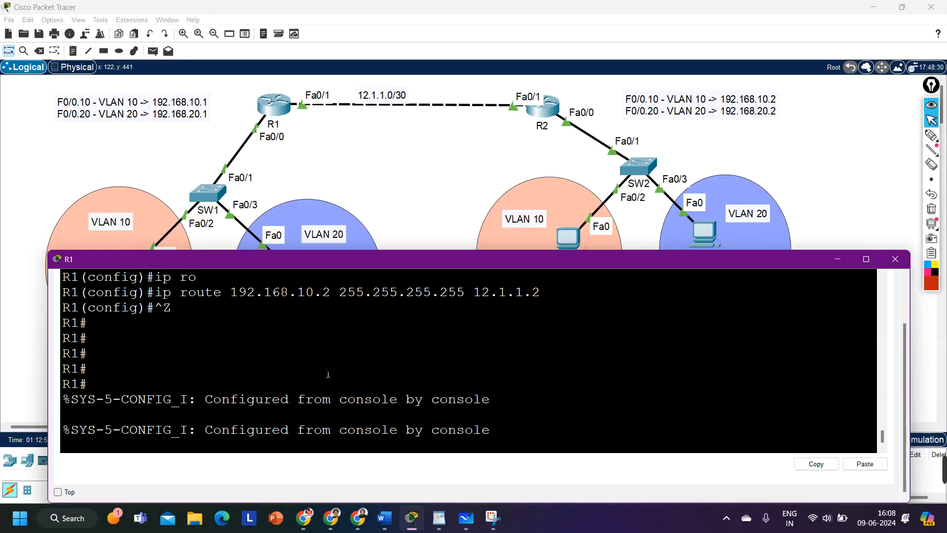
scroll(328, 374, down, 1)
key(Return)
key(Return)
key(Return)
text(conf)
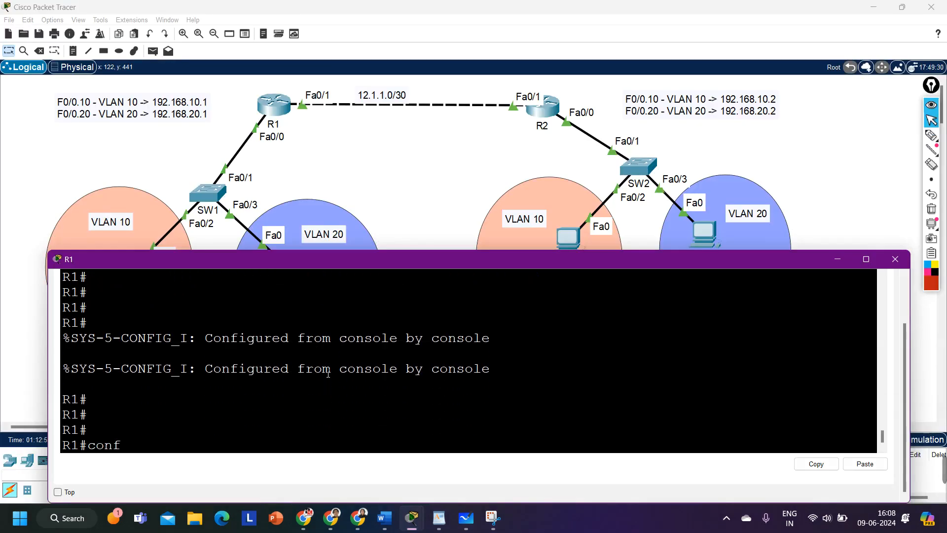
key(Tab)
key(Return)
key(Return)
key(Return)
Add a static host route on R1 to 192.168.20.2 with mask 255.255.255.255 via 12.1.1.2, leave configuration mode and return to the topology
text(ip ro)
key(Tab)
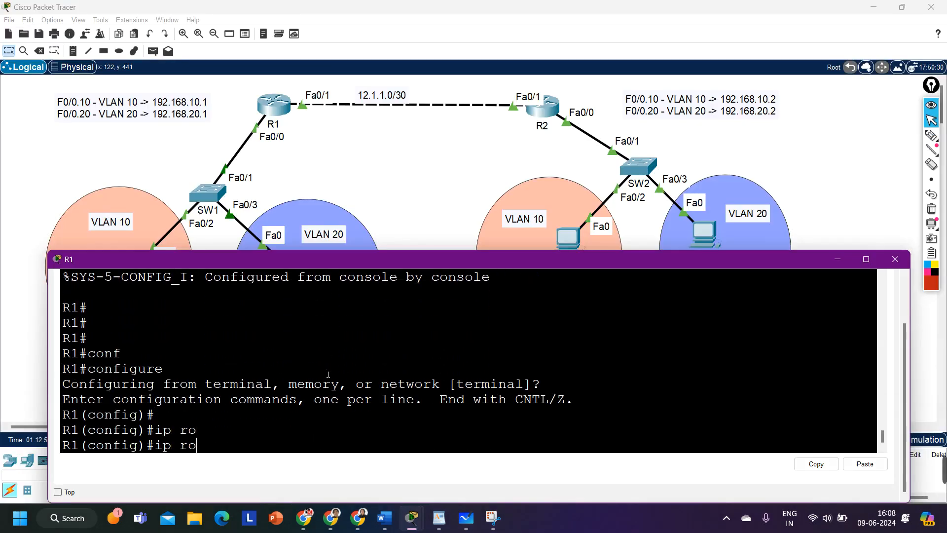
text(ute 20.1.1.)
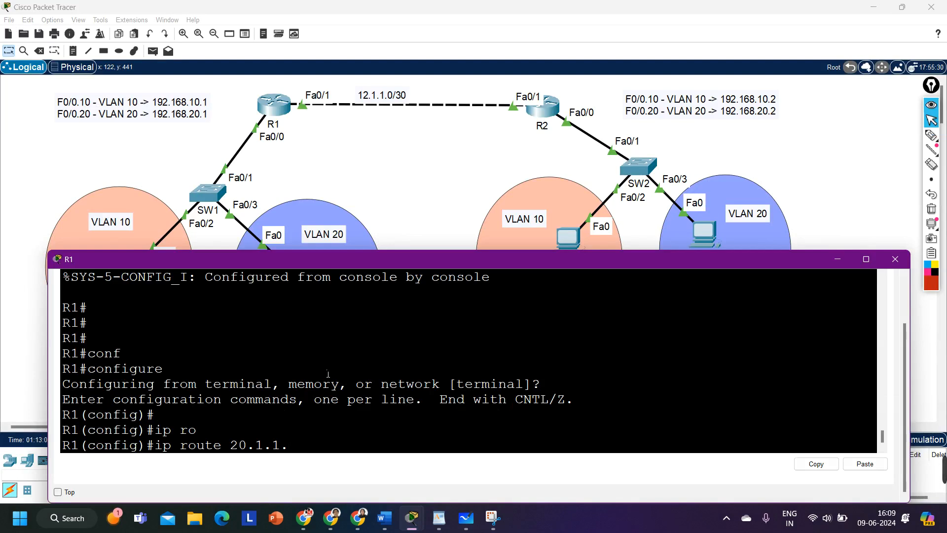
key(BackSpace)
key(BackSpace)
key(BackSpace)
key(BackSpace)
key(BackSpace)
key(BackSpace)
key(BackSpace)
text(192.168.20)
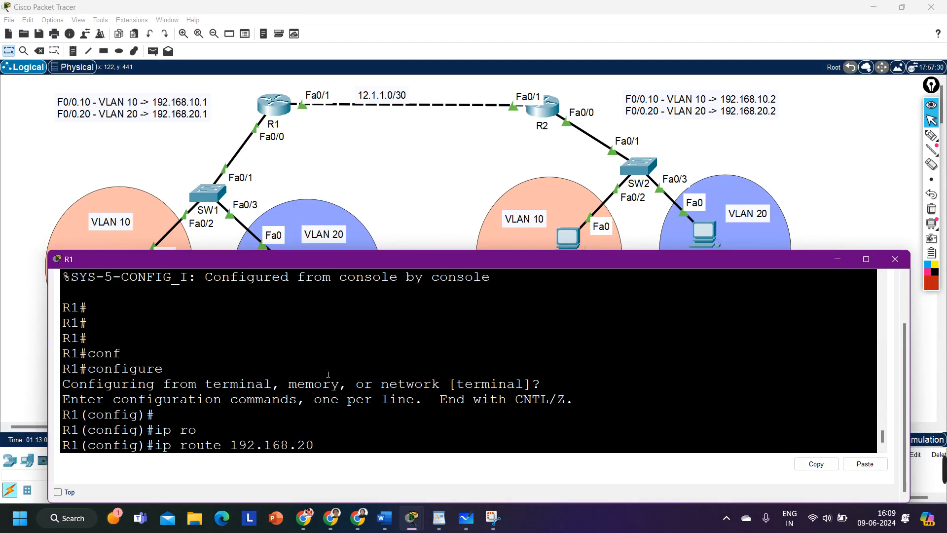
text(.)
text(2)
text( 255.255.255.255)
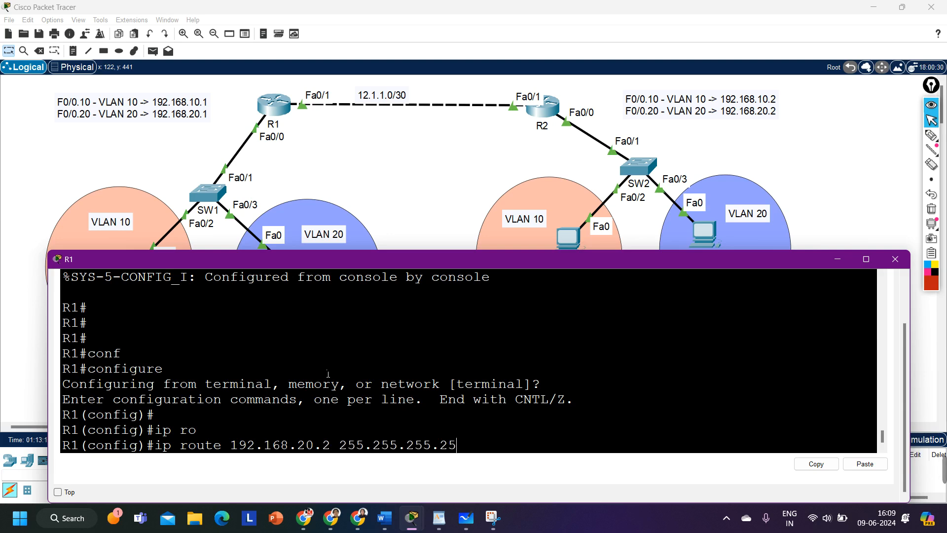
text( 12.1.1.2)
key(Return)
key(ctrl+z)
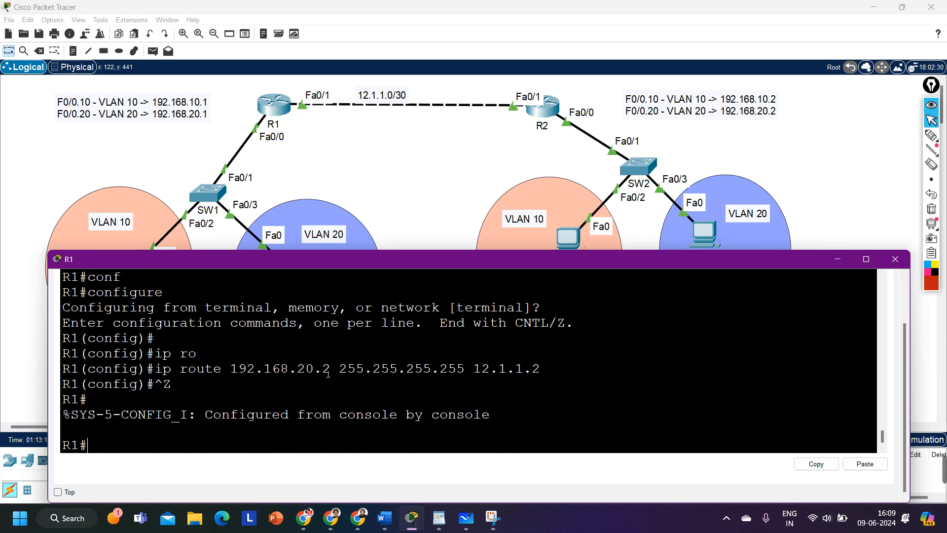
click(446, 154)
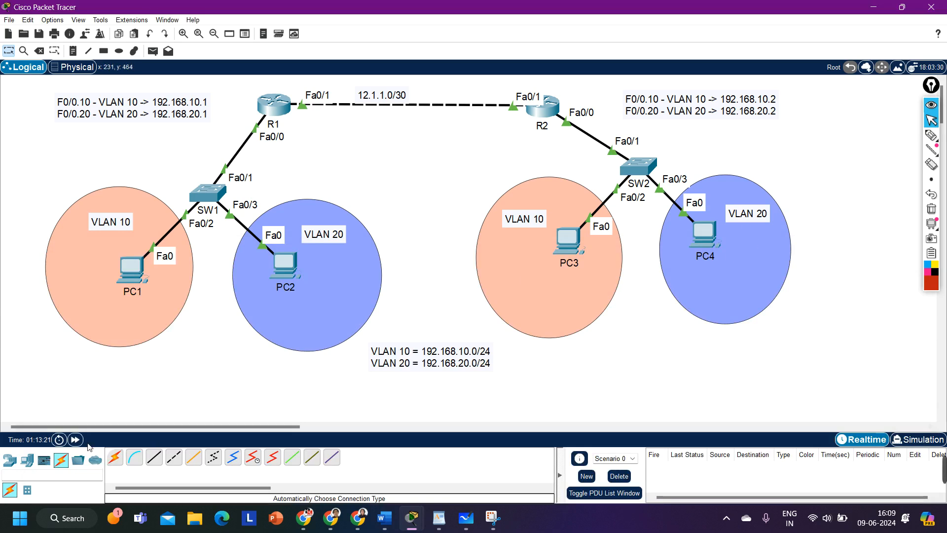
Fast-forward the simulation time, check PC4's DHCP-assigned IP configuration and put its window away
click(75, 440)
click(700, 239)
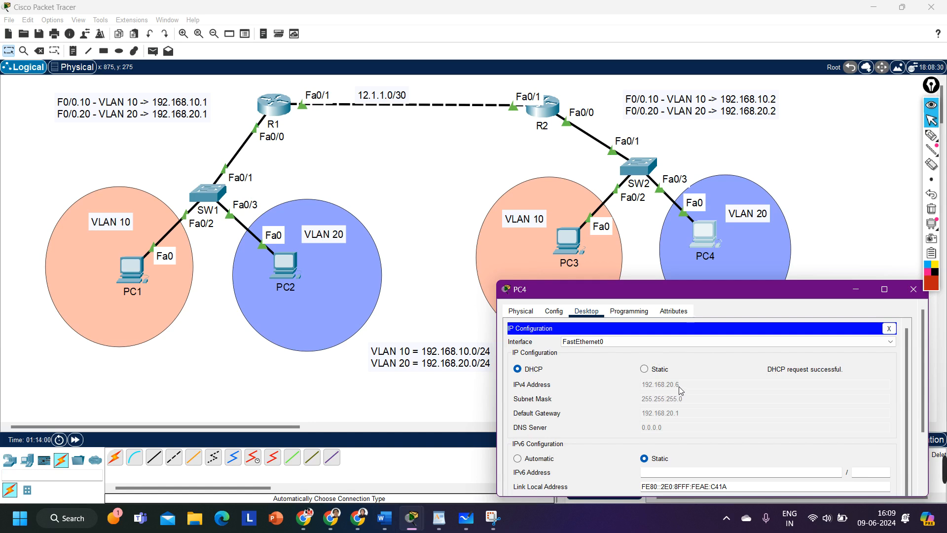
click(861, 289)
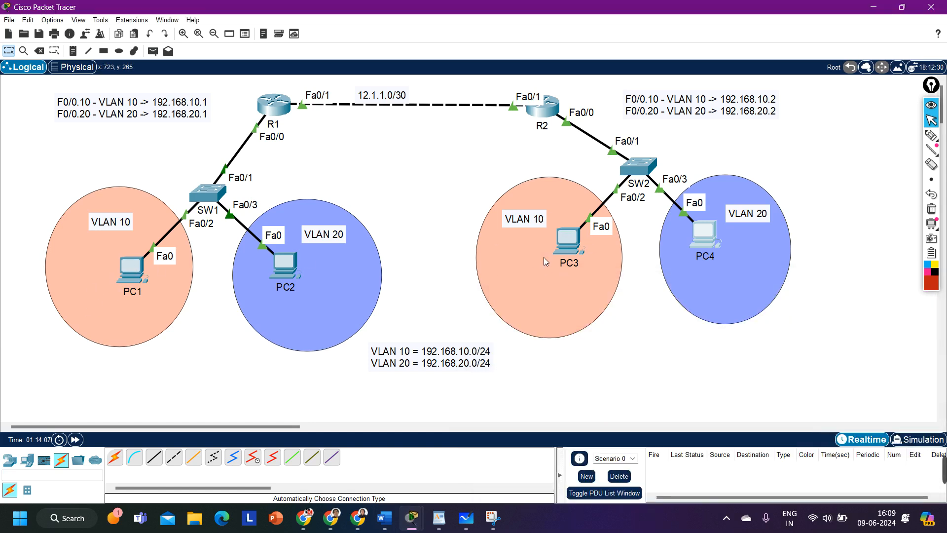
Leave PC1's IP configuration, open its Command Prompt and begin a ping command to a 192.168.10 address
click(131, 269)
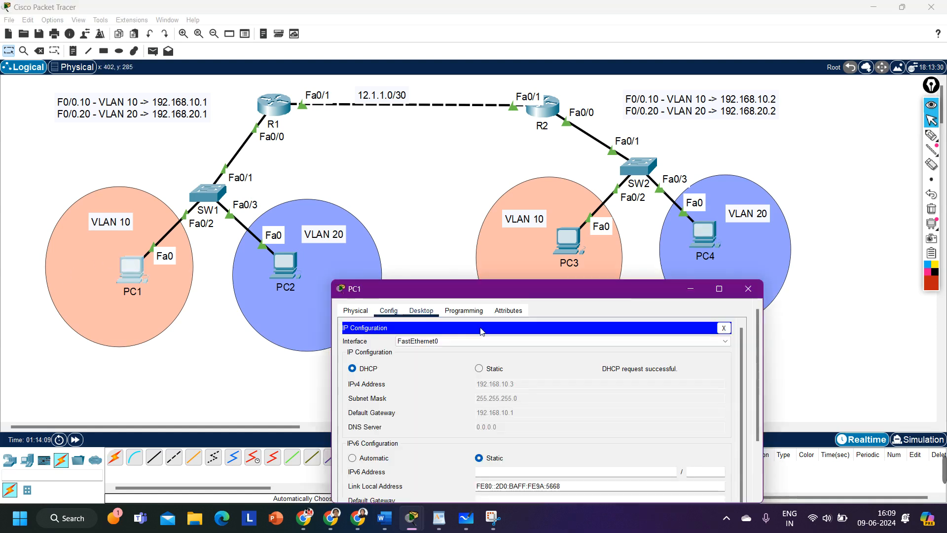
click(721, 333)
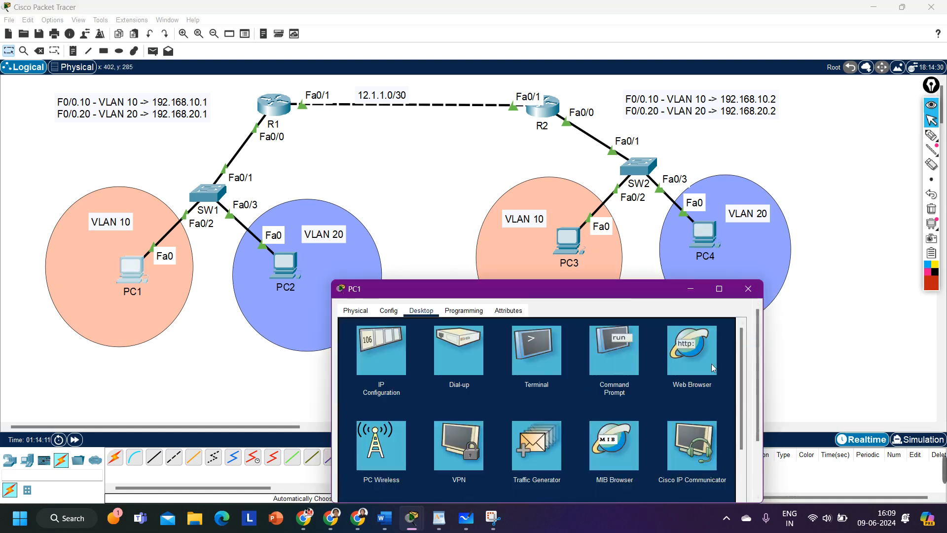
click(620, 354)
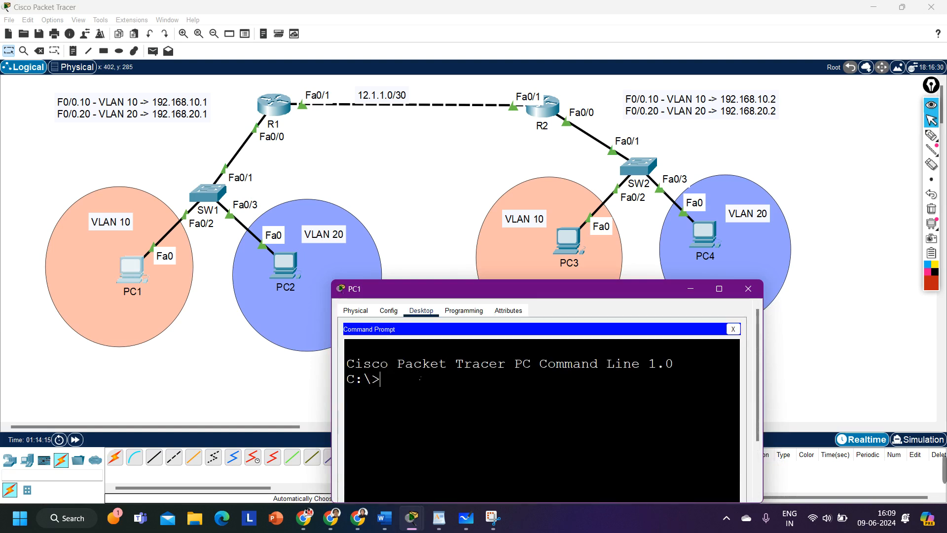
text(ping)
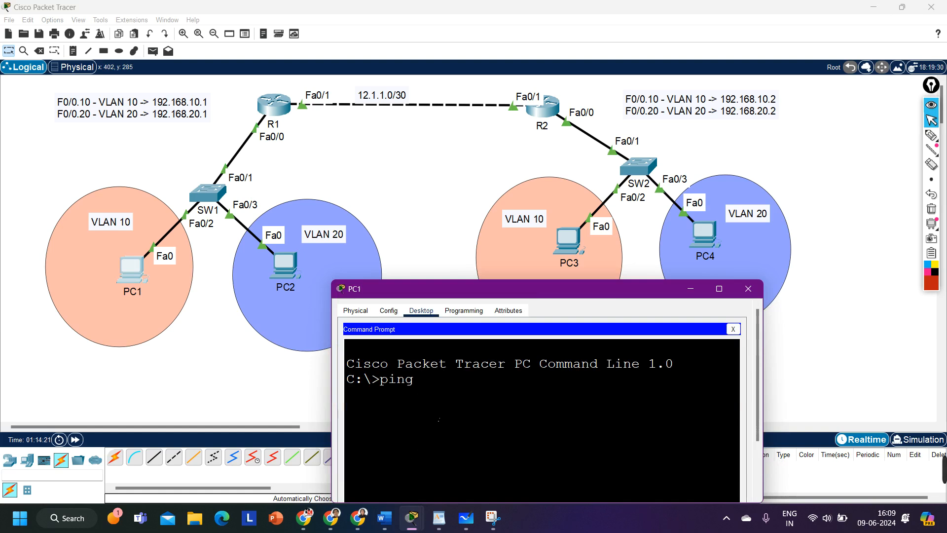
text( 10.1.1.)
key(Up)
text(.)
text(ping 19)
text(2.168.10)
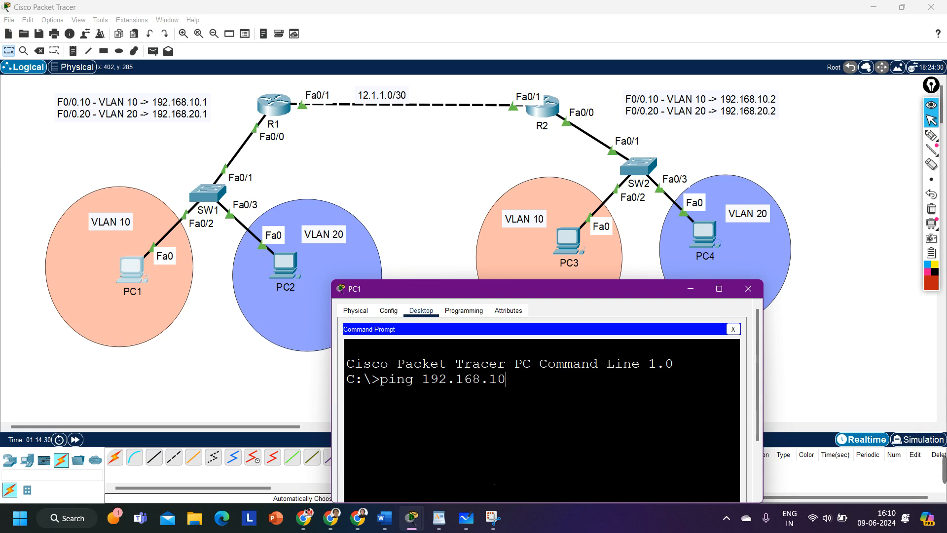
Look up PC3's IPv4 address in its IP configuration, finish the ping from PC1 to 192.168.10.5 and view the full result
mouse_move(419, 516)
click(616, 449)
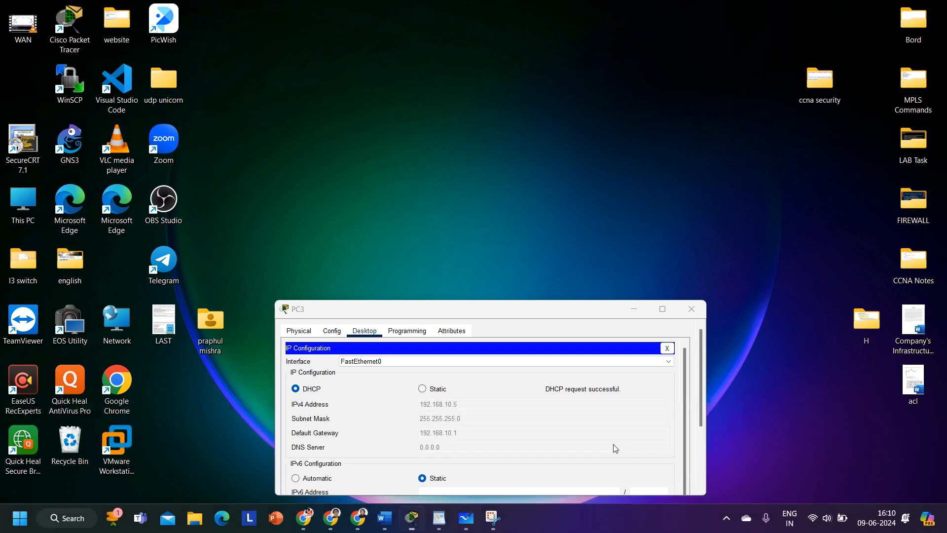
click(689, 309)
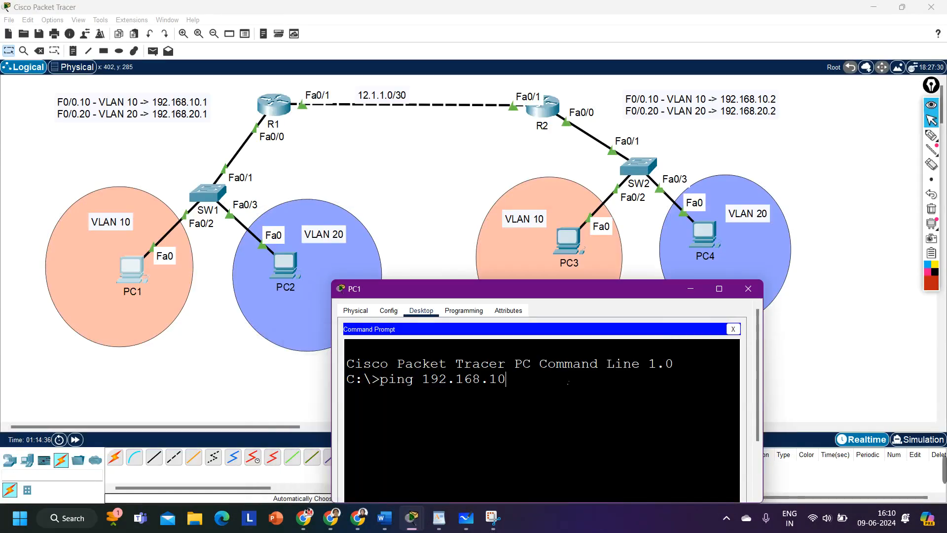
text(.5)
key(Return)
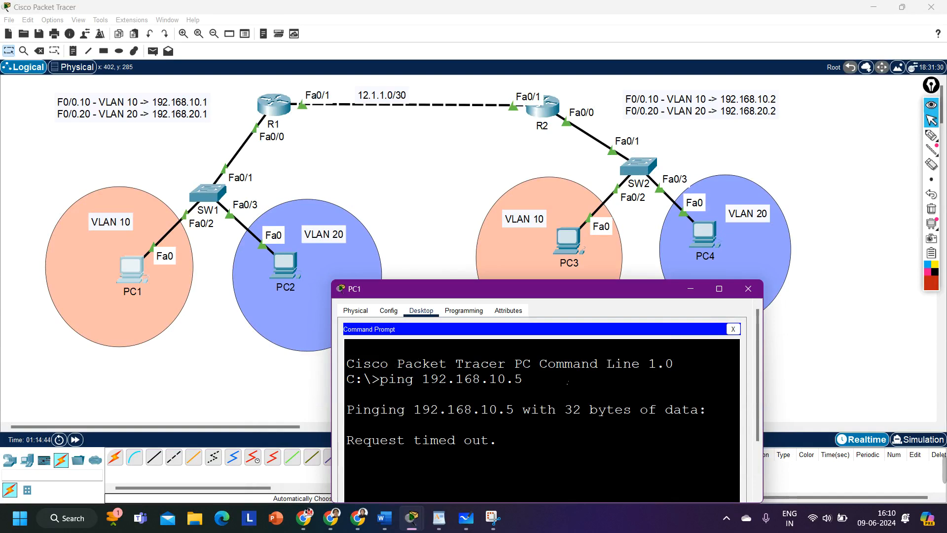
drag(523, 286, 499, 279)
scroll(523, 390, down, 5)
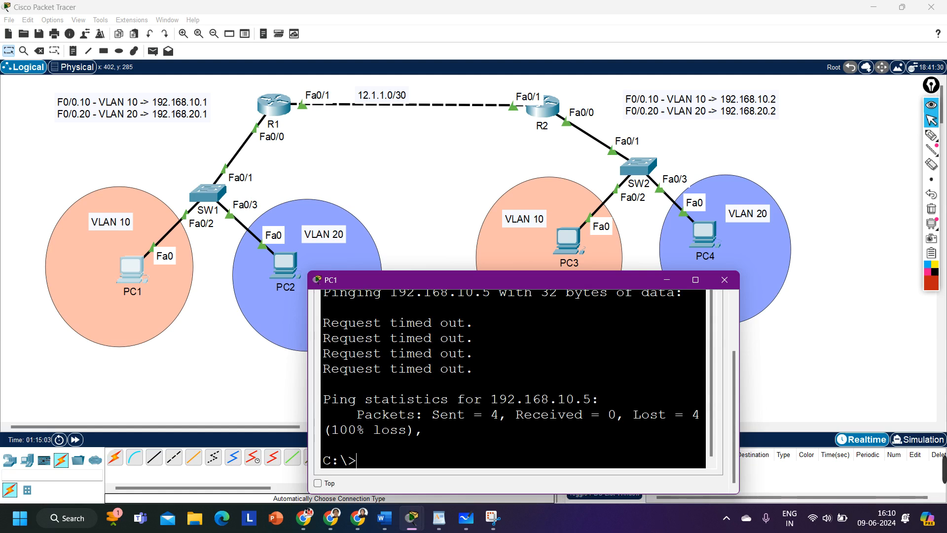
Ping 192.168.10.1 from PC1, widen the window to read the output and return to the topology
text(ping )
text(10.)
text(92.168.1)
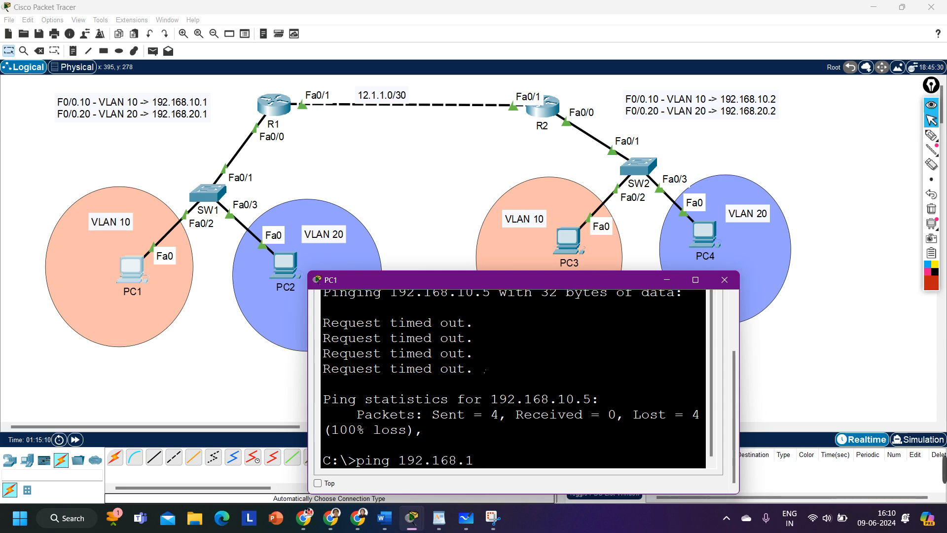
text(0.1)
key(Return)
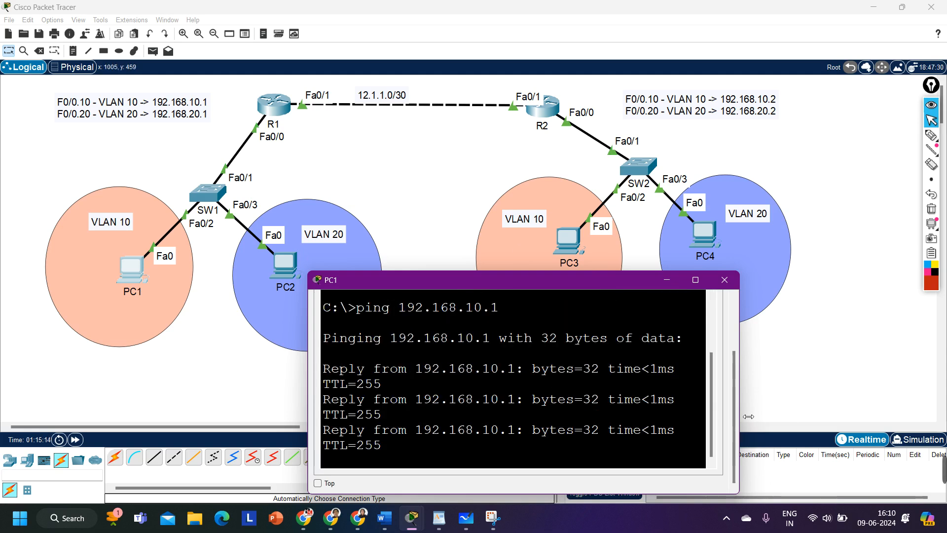
drag(748, 417, 886, 417)
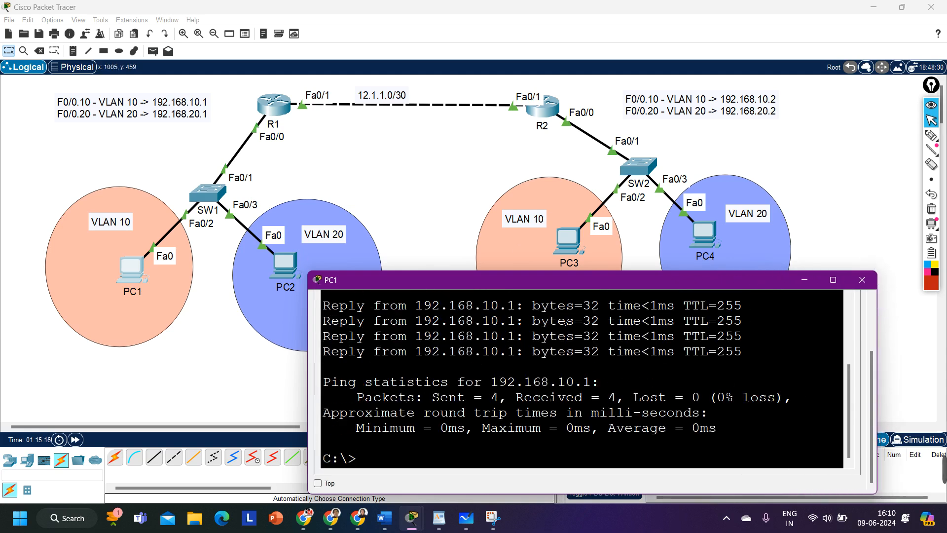
click(447, 214)
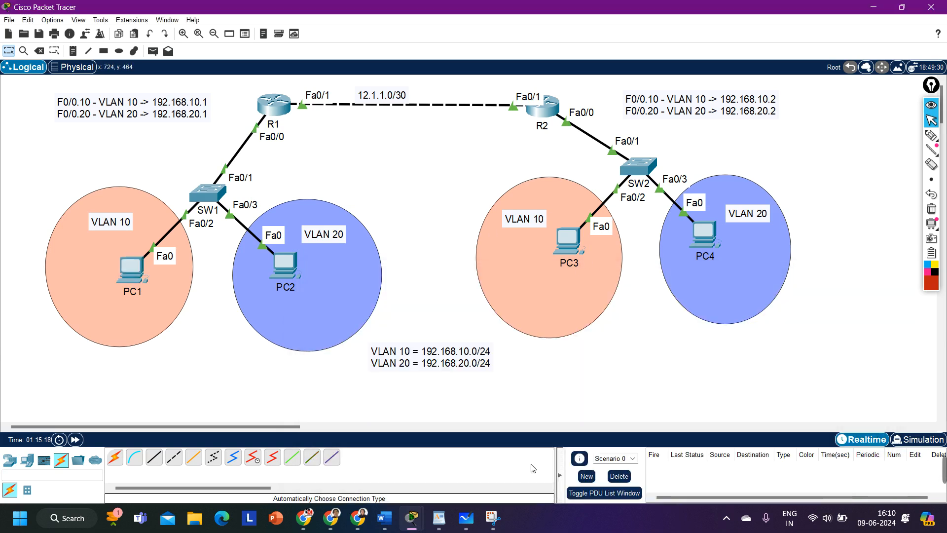
Switch from IP configuration to the Command Prompt on PC3 and ping 192.168.10.1
mouse_move(412, 517)
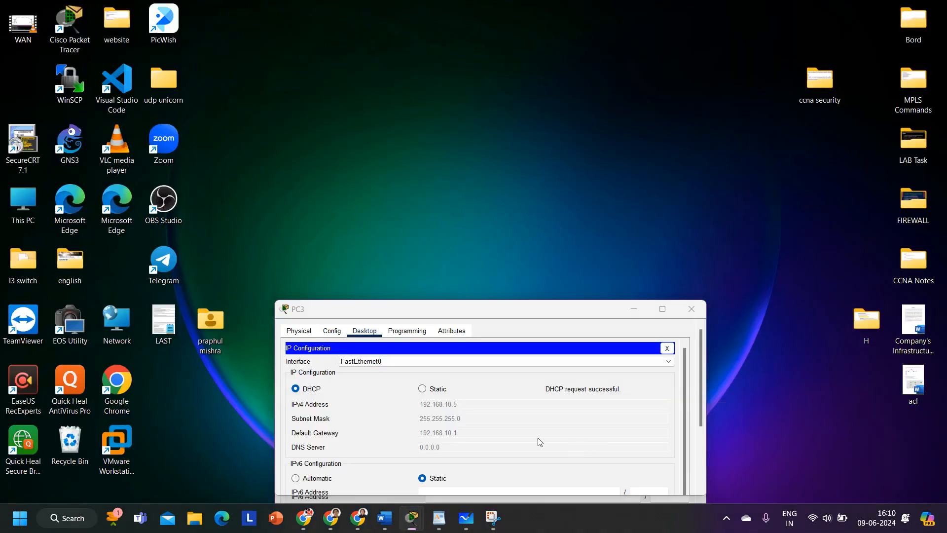
click(548, 441)
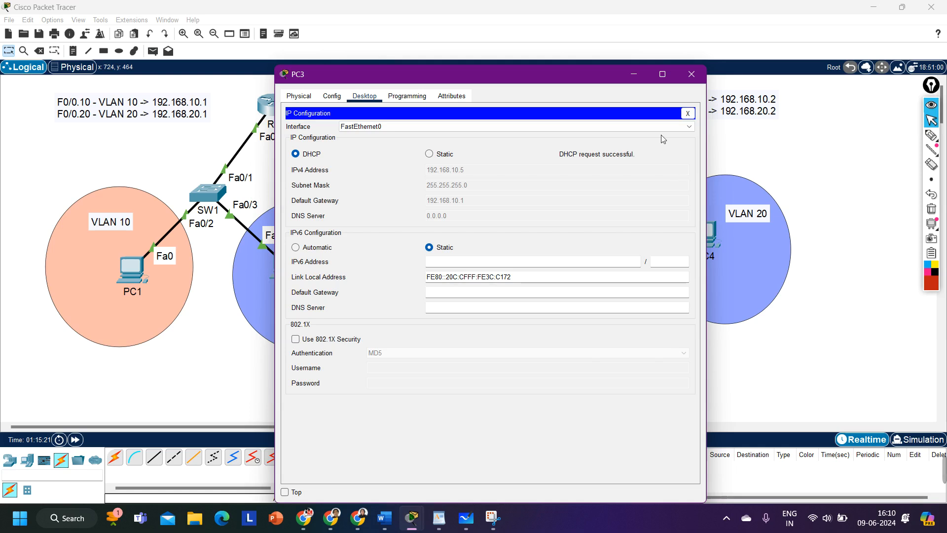
click(687, 113)
drag(544, 72, 545, 306)
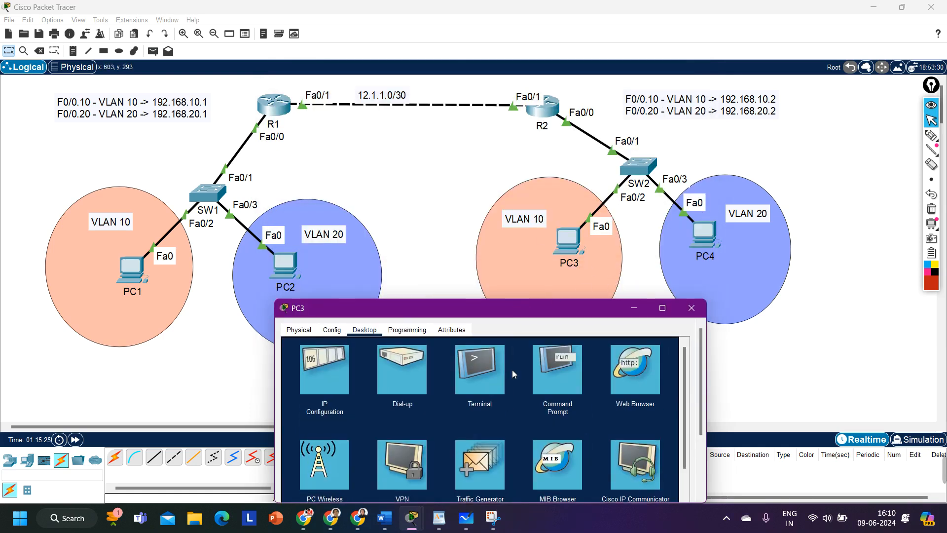
click(560, 377)
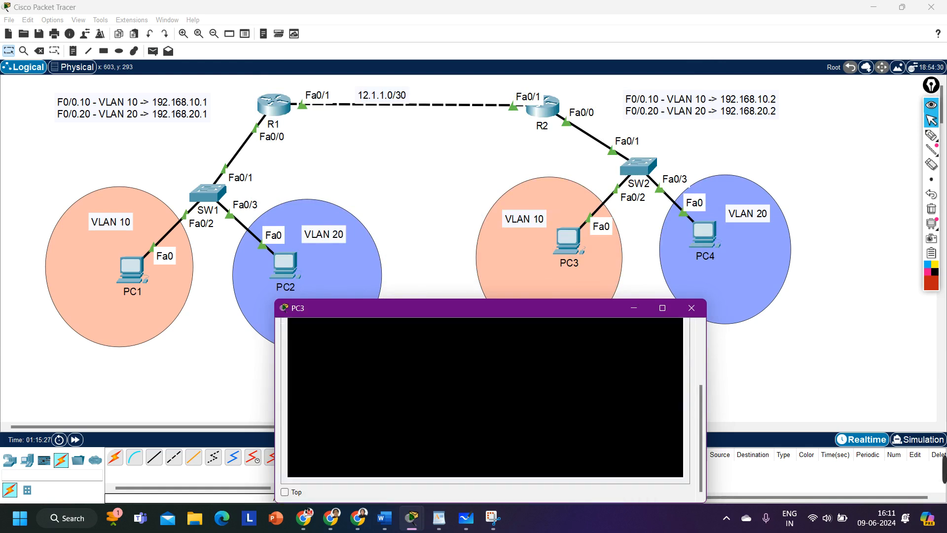
key(Return)
key(Return)
key(Return)
text(ping 1)
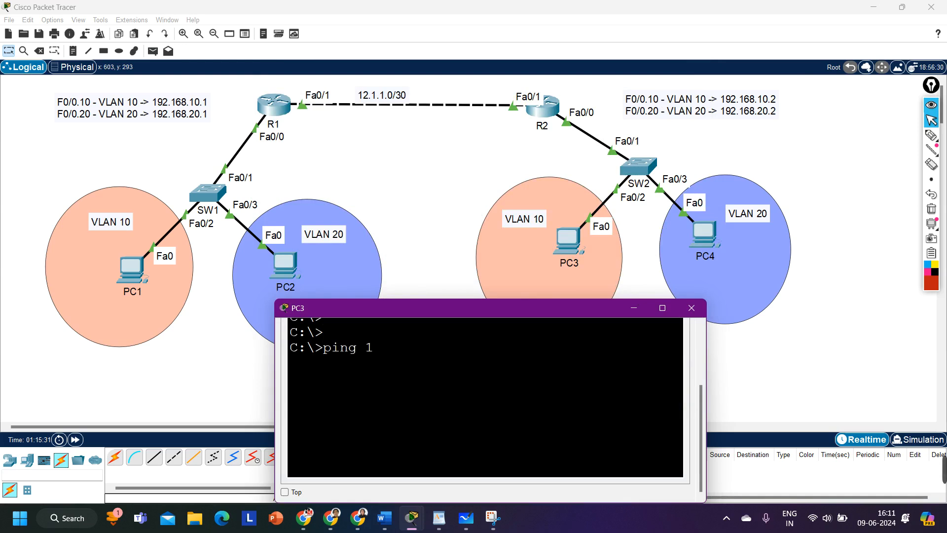
text(92.168.10.1)
key(Return)
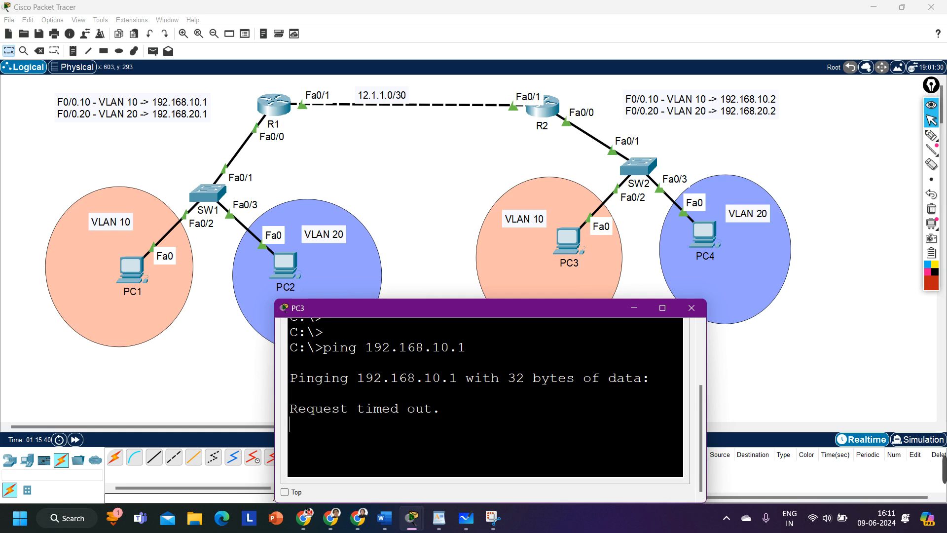
Examine PC3's ping output, highlighting the reply lines and the target address 192.168.10.1
drag(315, 409, 440, 409)
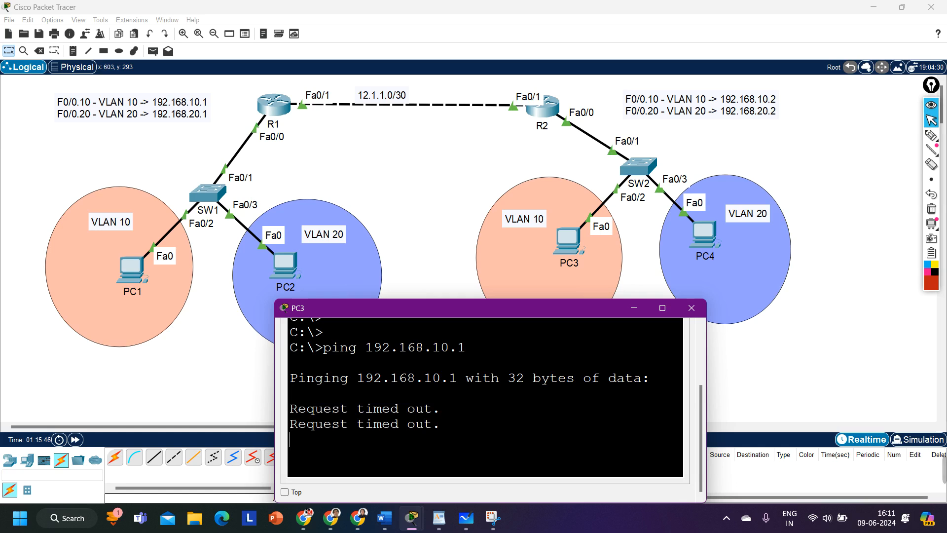
drag(341, 424, 432, 424)
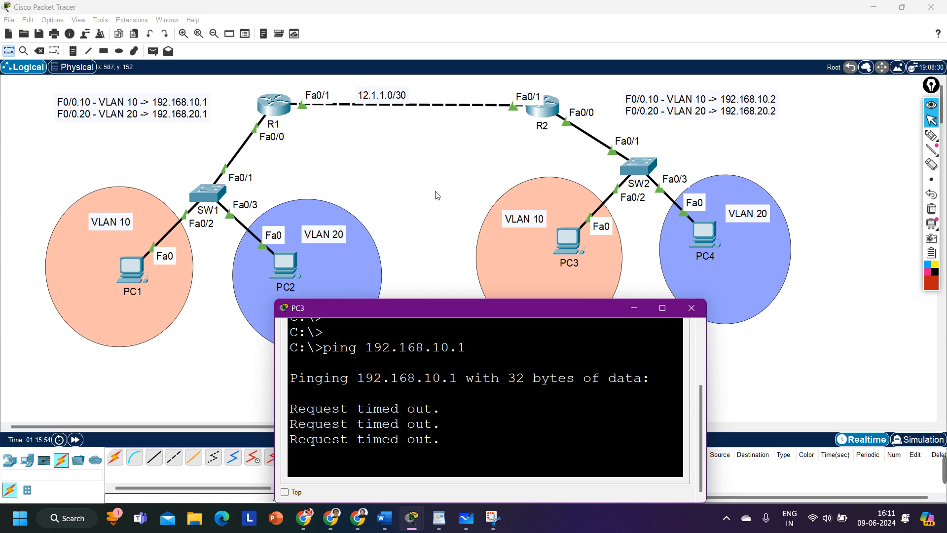
drag(366, 348, 466, 352)
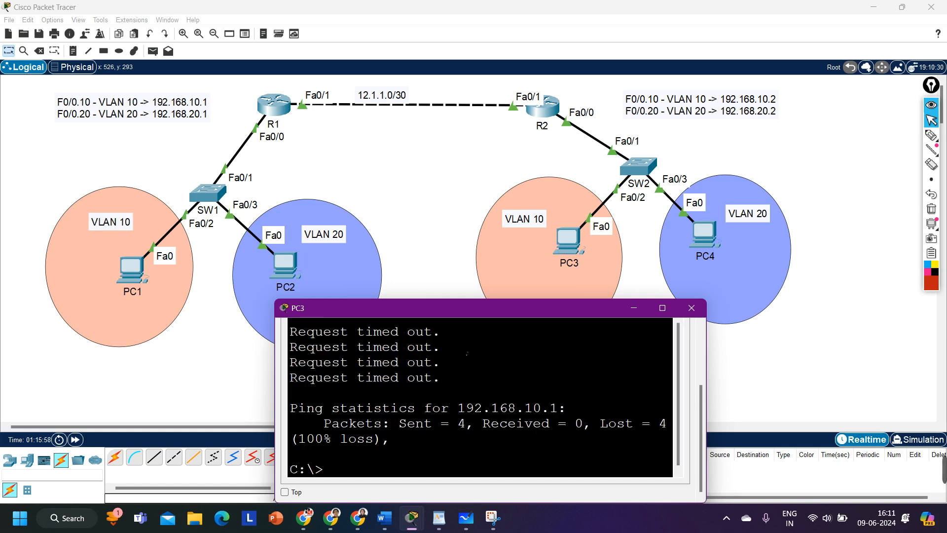
scroll(467, 353, up, 3)
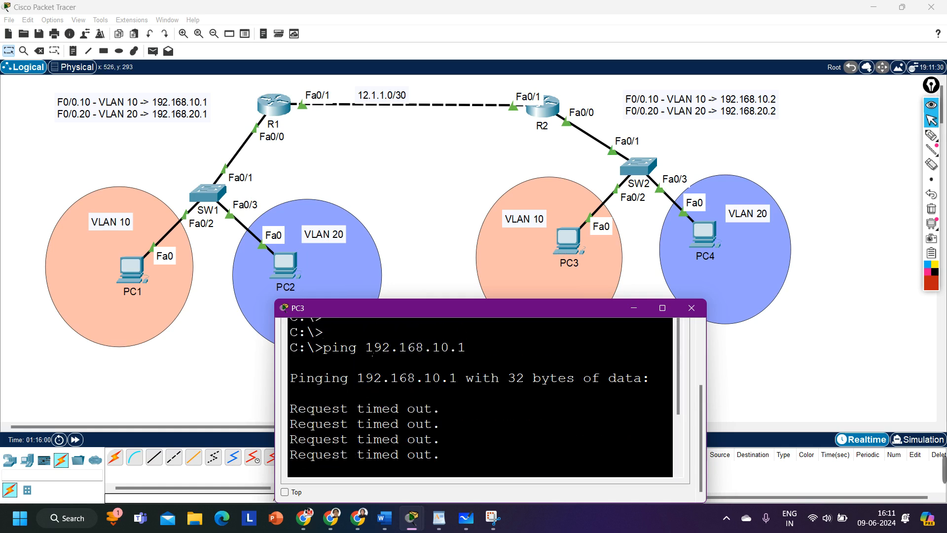
drag(365, 348, 483, 359)
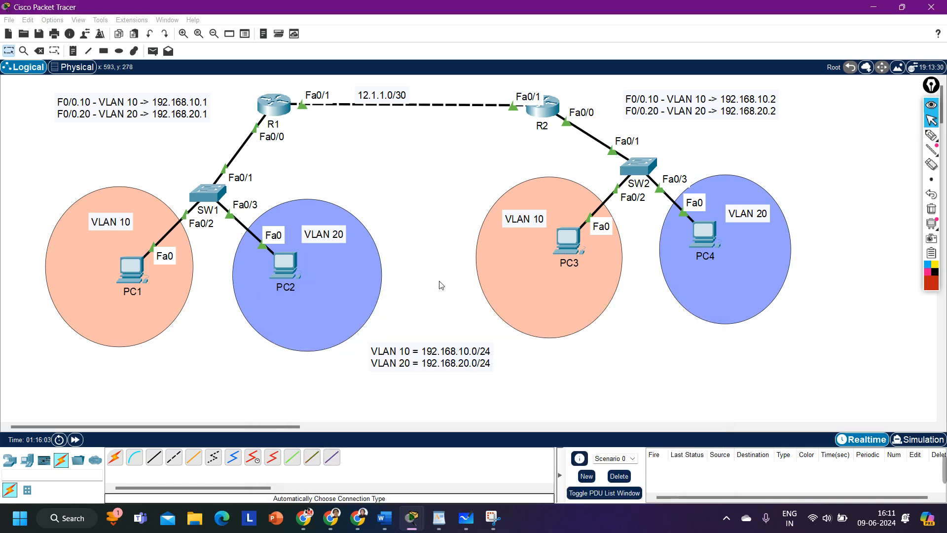
click(441, 286)
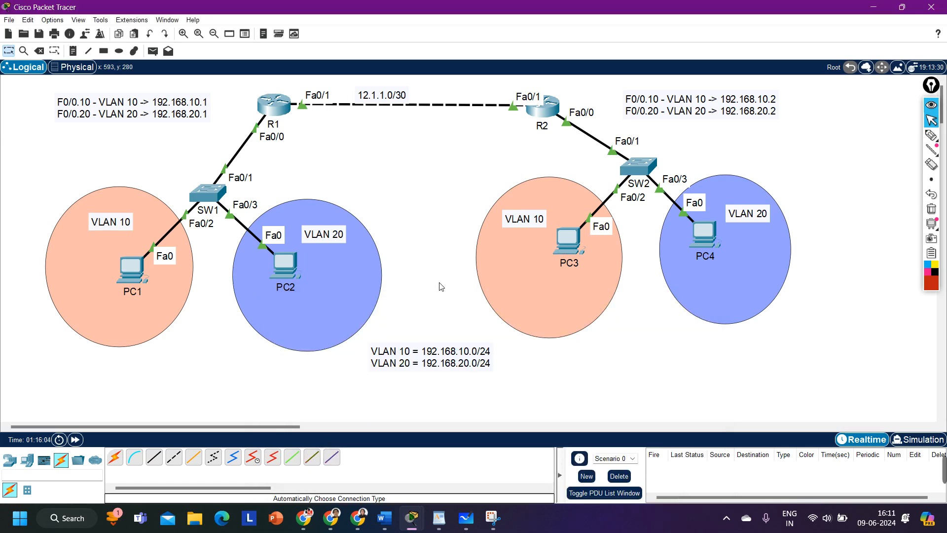
click(930, 135)
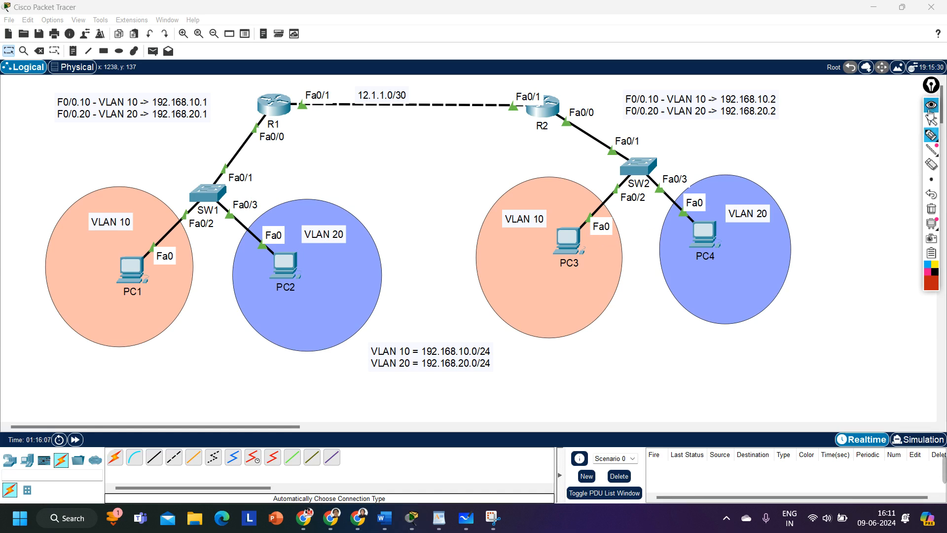
click(931, 120)
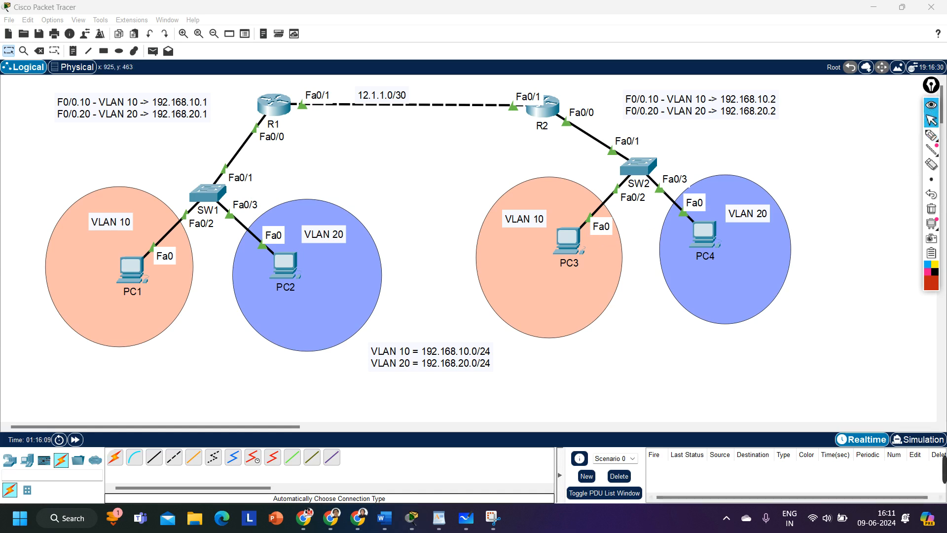
Run ipconfig on PC3, widen the window and highlight the default gateway address in the output
mouse_move(419, 524)
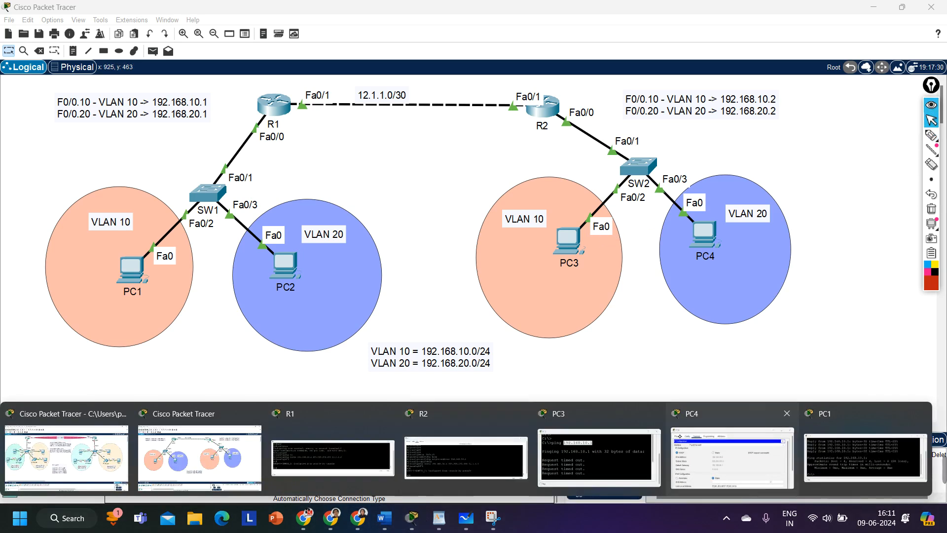
click(598, 458)
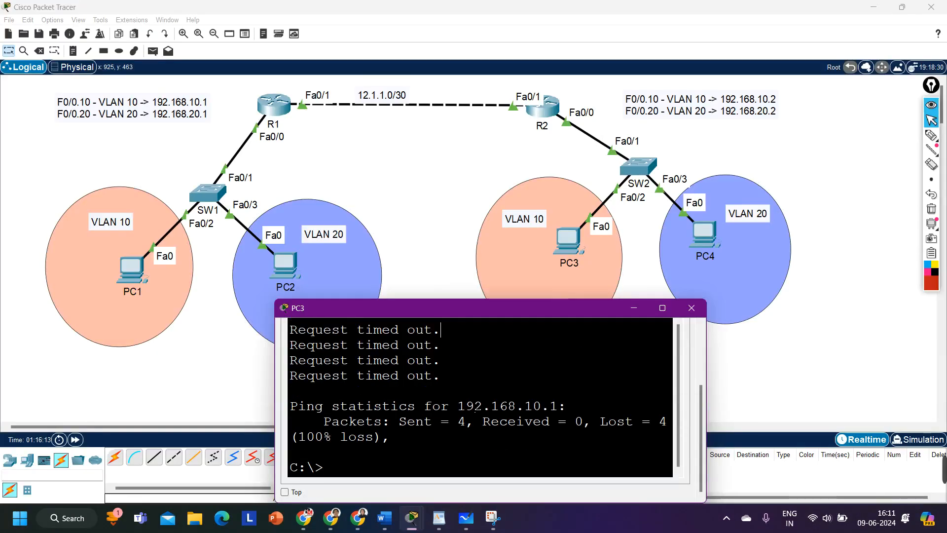
text(ipconfig)
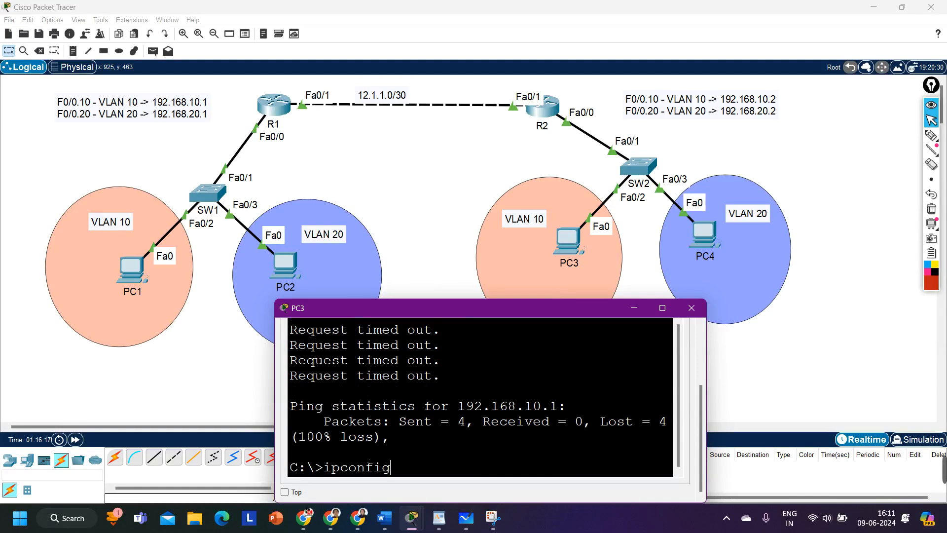
key(Return)
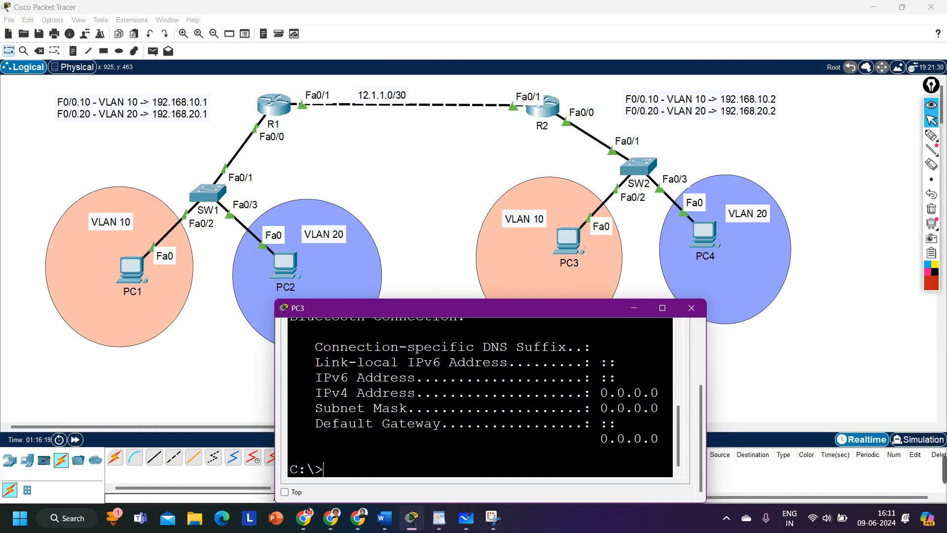
scroll(485, 396, up, 3)
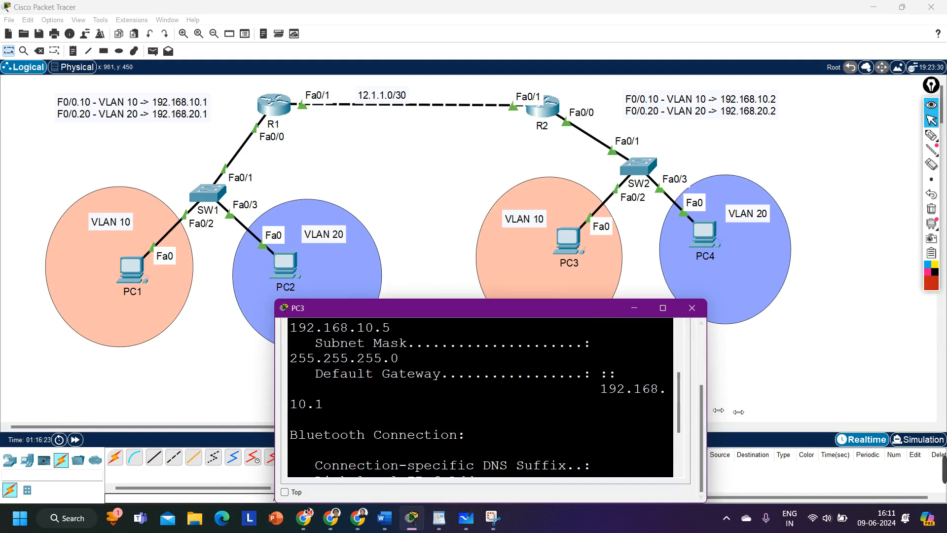
drag(706, 405, 804, 405)
drag(700, 358, 592, 359)
scroll(592, 358, up, 2)
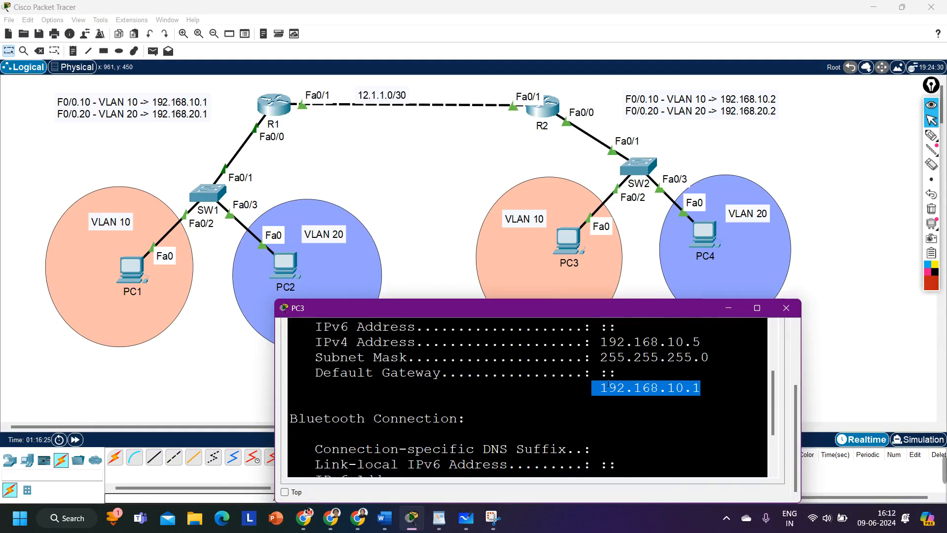
Review PC3's ipconfig output, highlight its IPv4 address and return to the topology
scroll(527, 398, up, 2)
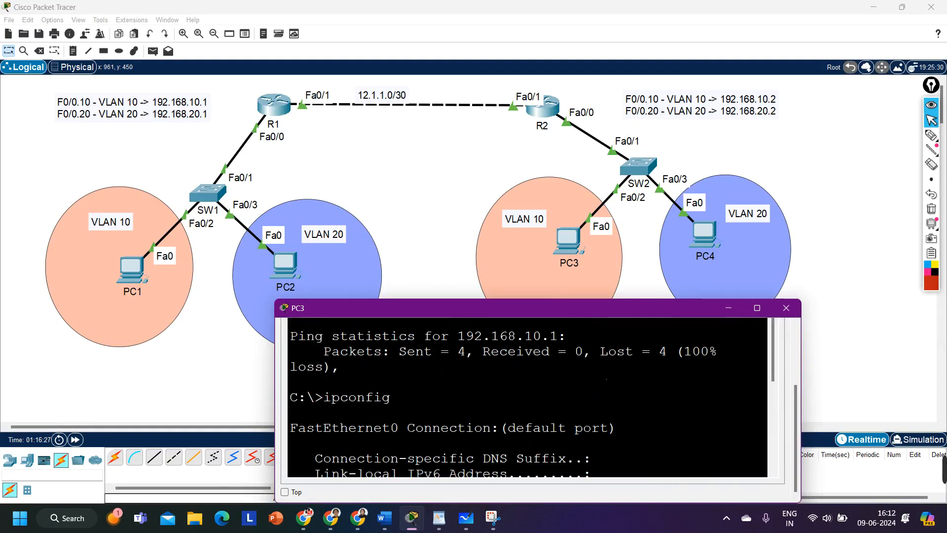
scroll(528, 399, down, 2)
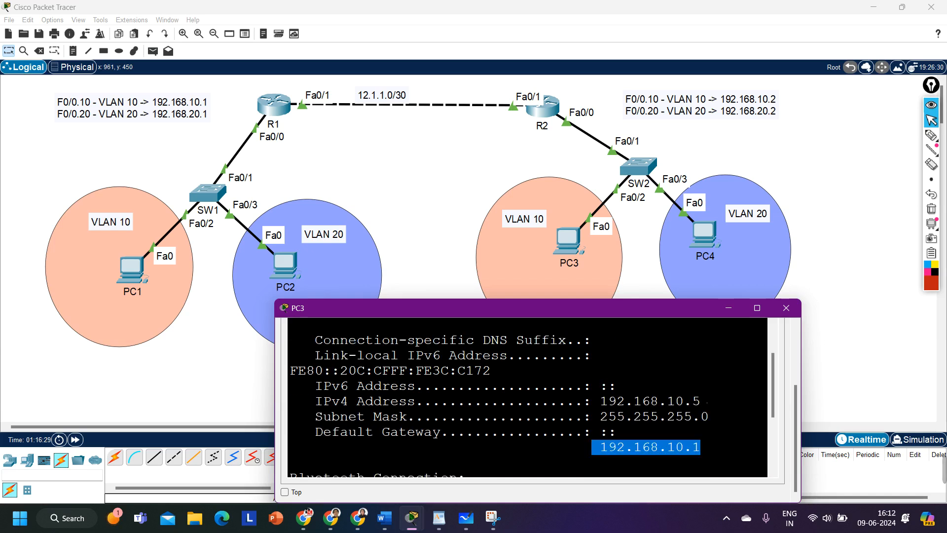
drag(706, 401, 603, 401)
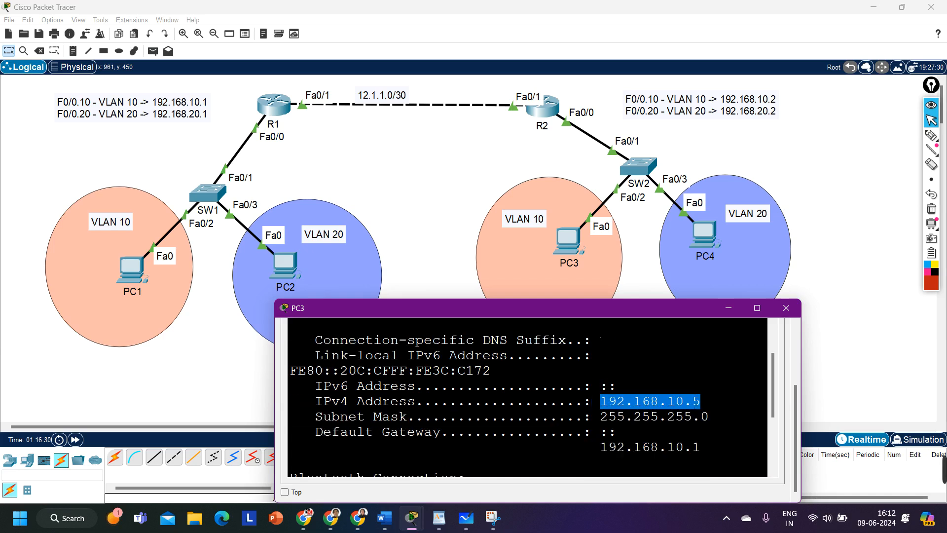
click(727, 311)
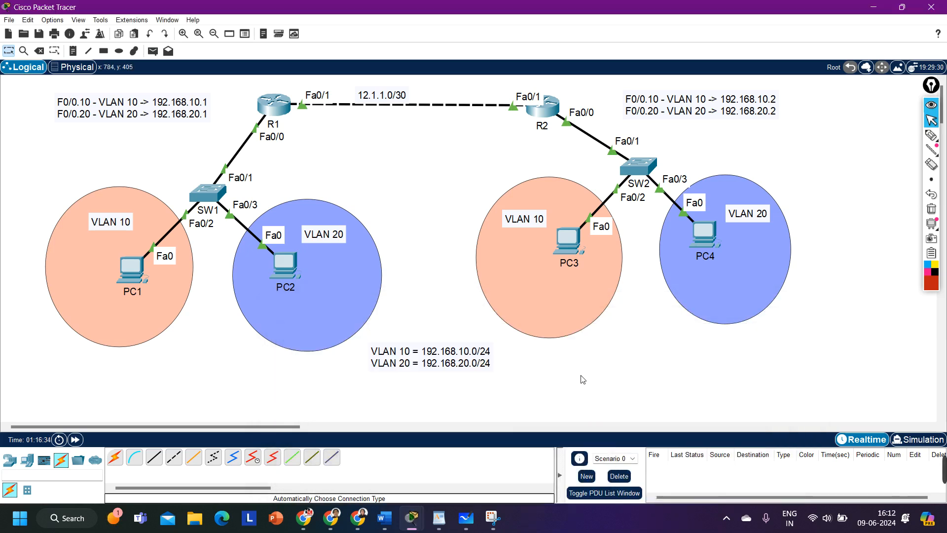
Handwrite 192.168.10.5 above 192.168.10.1 in red below PC3, separate them with a line and box both addresses
click(932, 135)
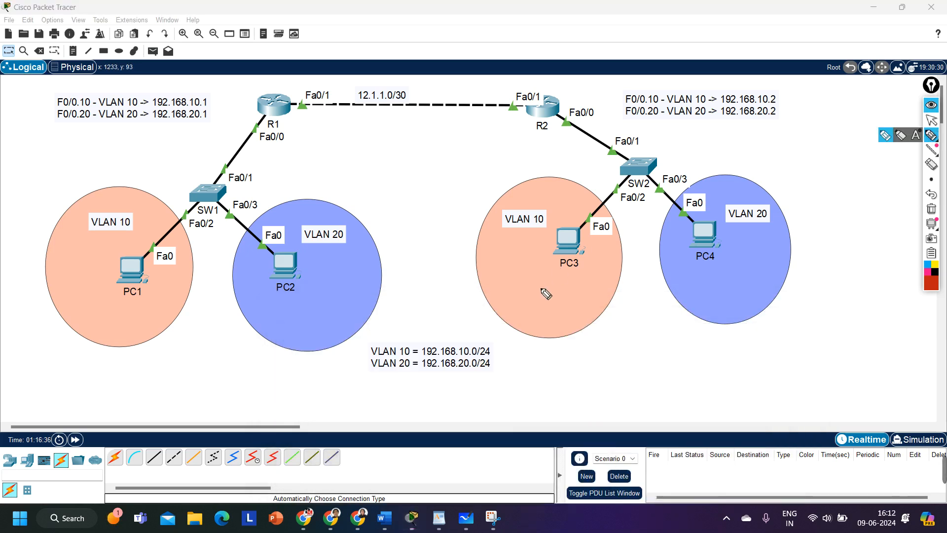
mouse_move(544, 302)
mouse_down()
mouse_move(548, 320)
mouse_move(685, 301)
mouse_move(683, 315)
mouse_move(690, 297)
mouse_up()
mouse_move(538, 333)
mouse_down()
mouse_move(695, 322)
mouse_move(550, 360)
mouse_up()
drag(557, 345, 559, 360)
mouse_move(572, 347)
mouse_down()
mouse_move(624, 354)
mouse_move(657, 340)
mouse_move(683, 345)
mouse_up()
click(674, 339)
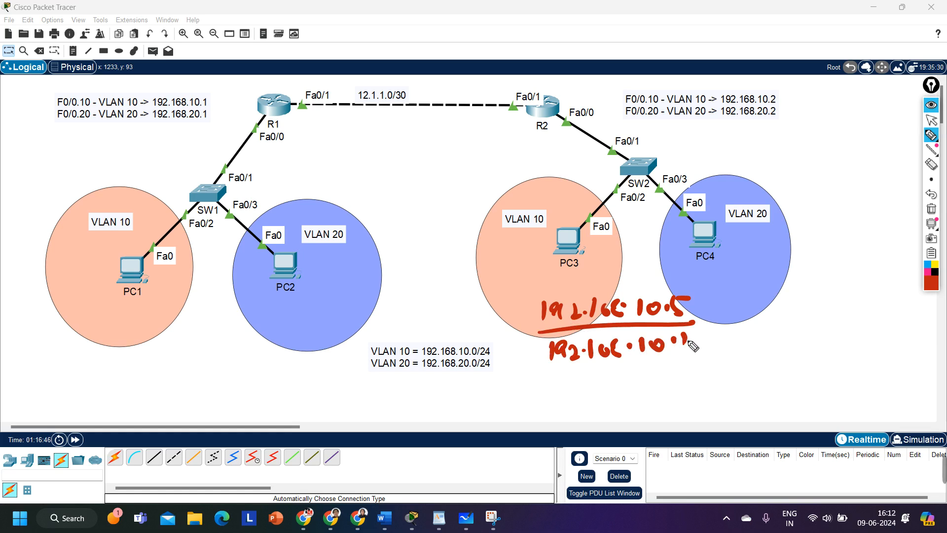
drag(523, 296, 522, 358)
mouse_move(522, 294)
mouse_down()
mouse_move(562, 295)
mouse_move(707, 355)
mouse_move(513, 357)
mouse_up()
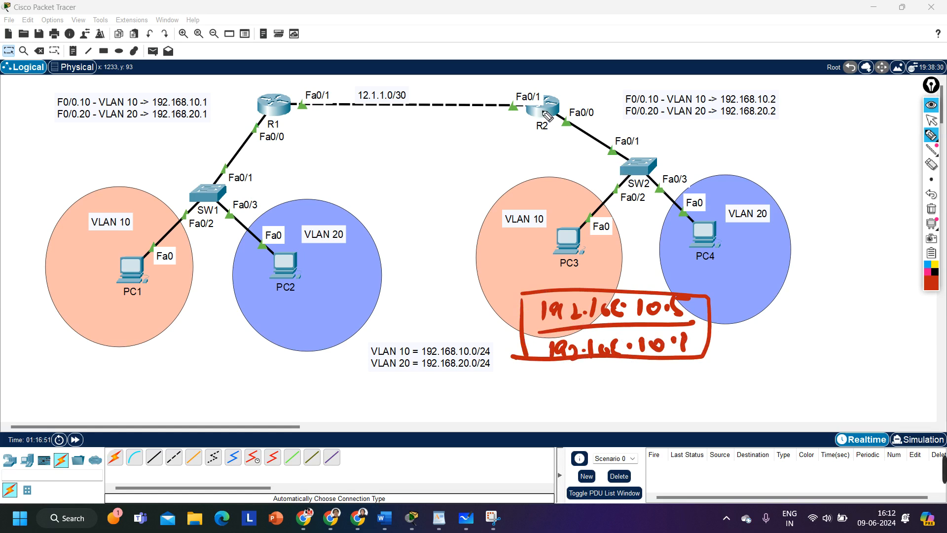
click(931, 120)
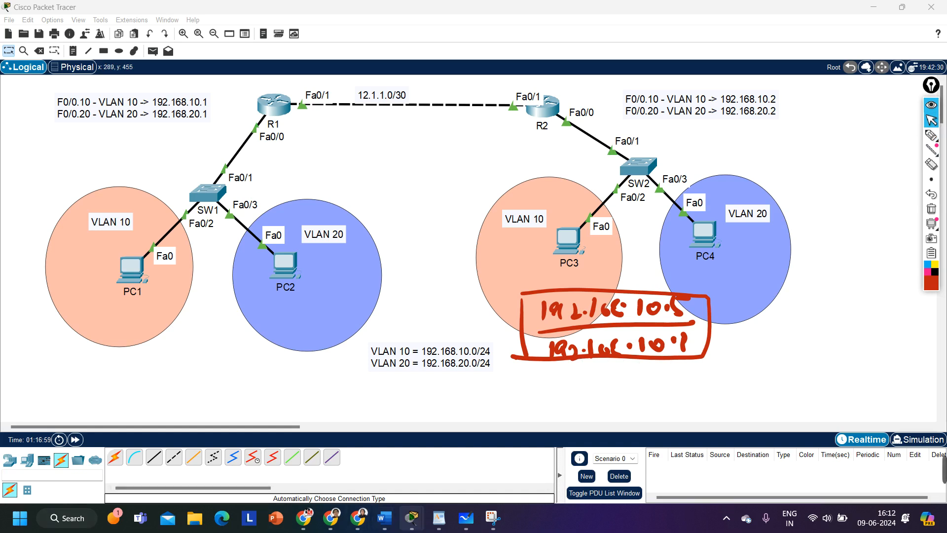
Switch to R2's command line and run show ip route
mouse_move(412, 517)
click(464, 444)
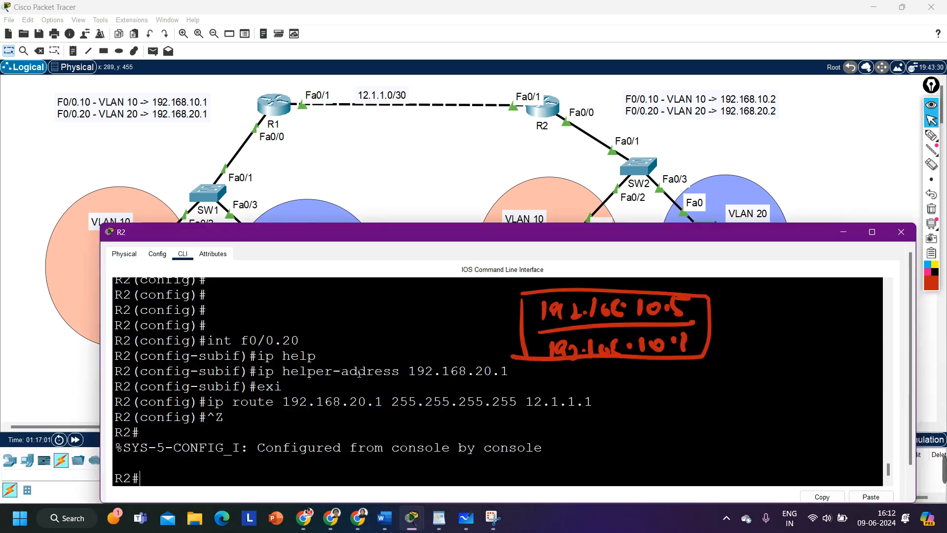
text(sh)
key(Tab)
text(ip r)
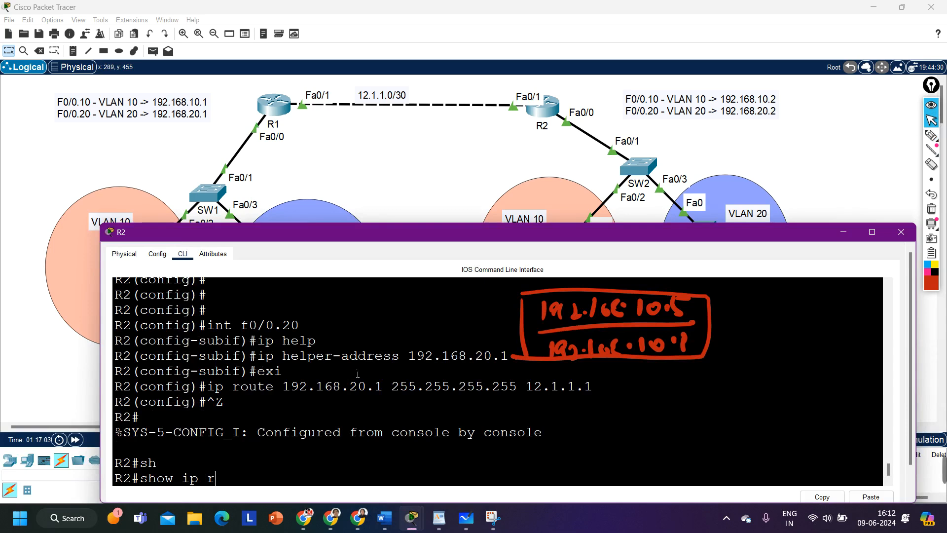
text(o)
key(Tab)
key(Return)
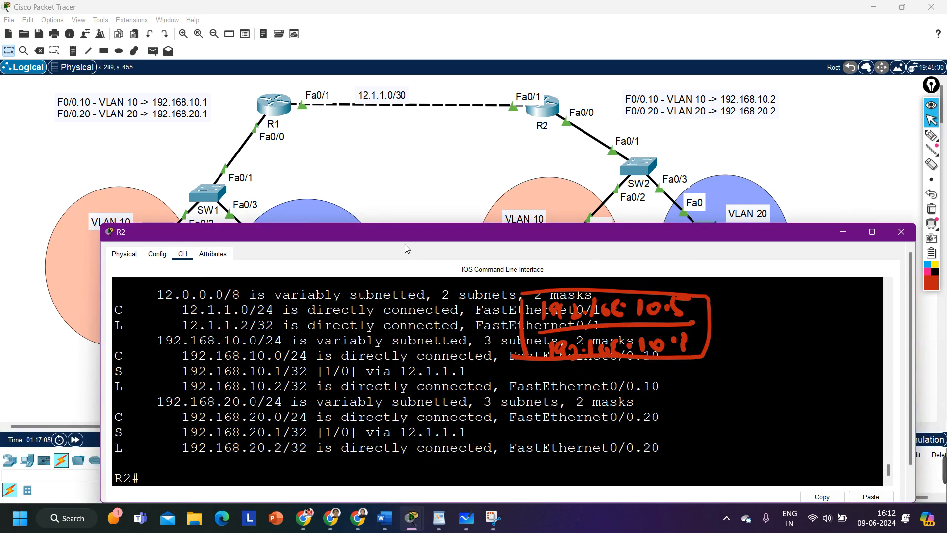
Examine R2's routing table, highlighting the connected 192.168.10.0/24 route, the static 192.168.10.1/32 route and its next hop, and return to the topology
drag(406, 239, 389, 71)
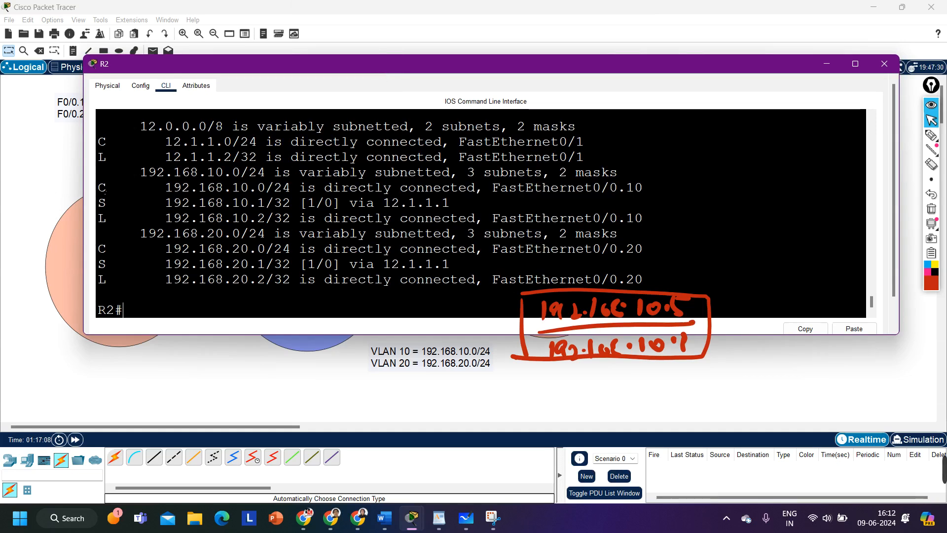
drag(103, 191, 650, 197)
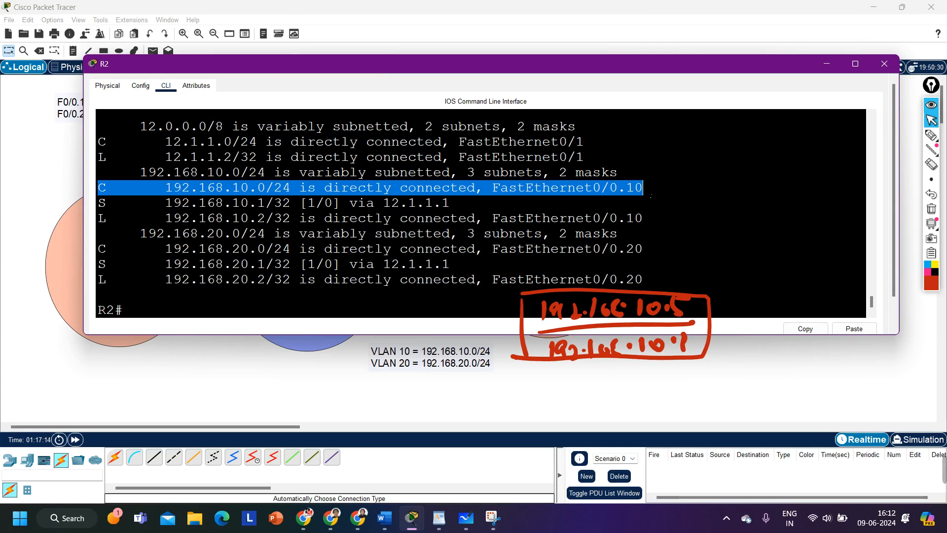
drag(650, 196, 480, 207)
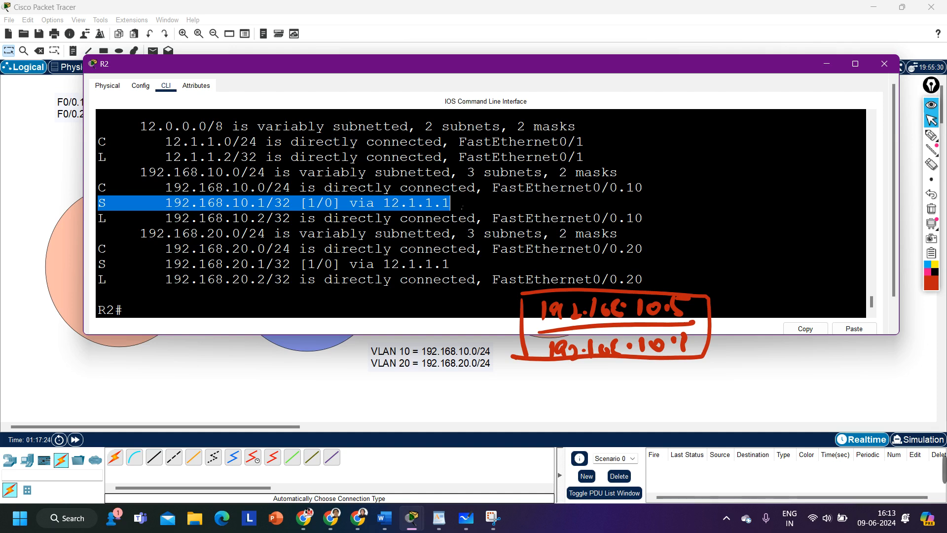
drag(462, 209, 98, 209)
drag(453, 210, 391, 211)
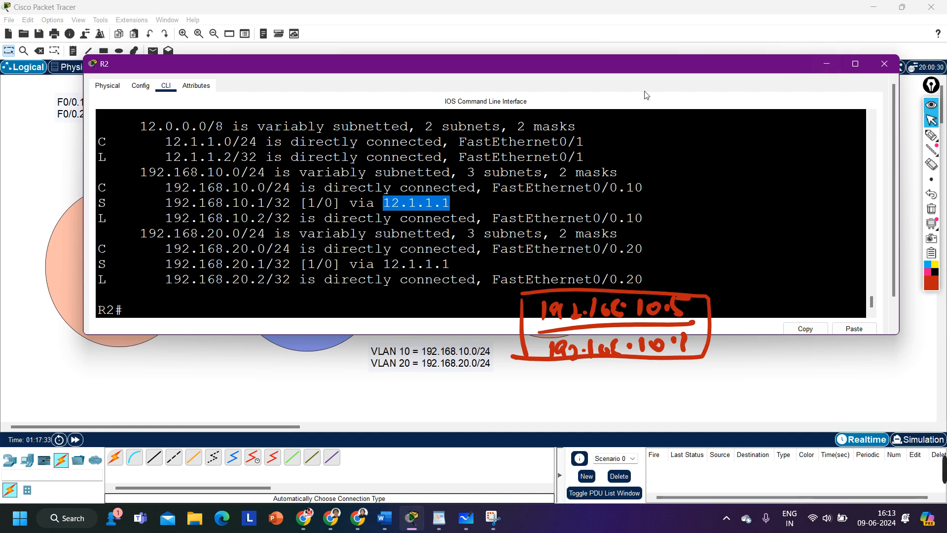
drag(646, 73, 655, 234)
click(837, 222)
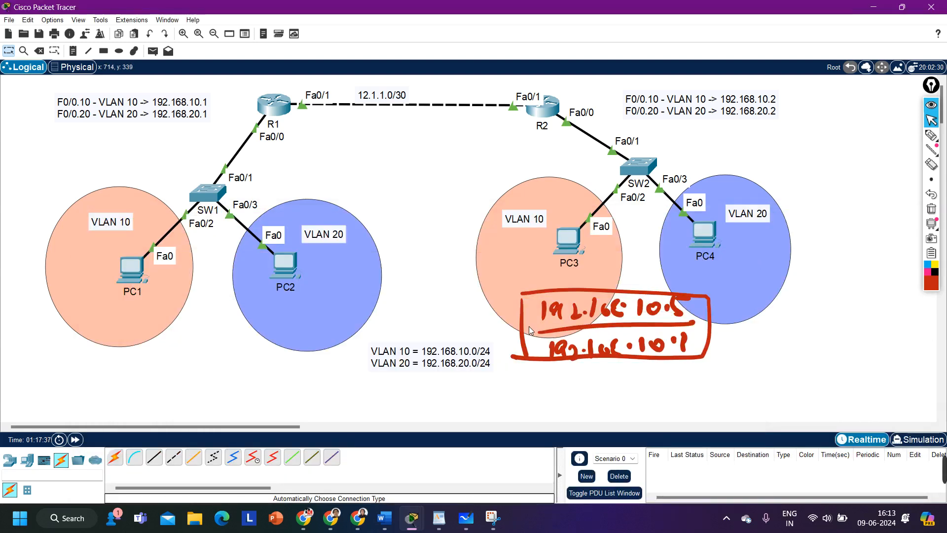
Draw a red arrow from the boxed addresses to R1 and handwrite 192.168.10.1 over 192.168.10.5 below R1, separated by a line
click(931, 135)
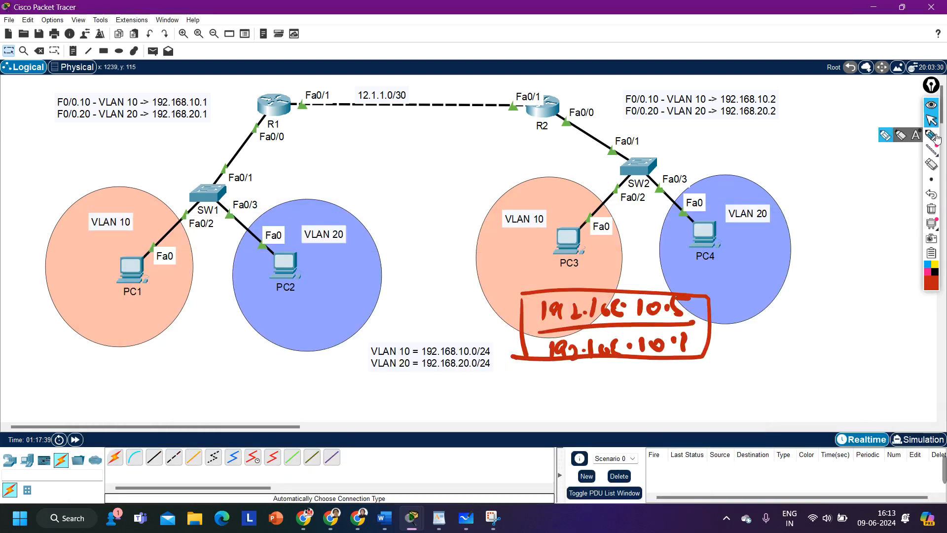
mouse_move(574, 287)
mouse_down()
mouse_move(567, 252)
mouse_move(324, 117)
mouse_move(318, 129)
mouse_up()
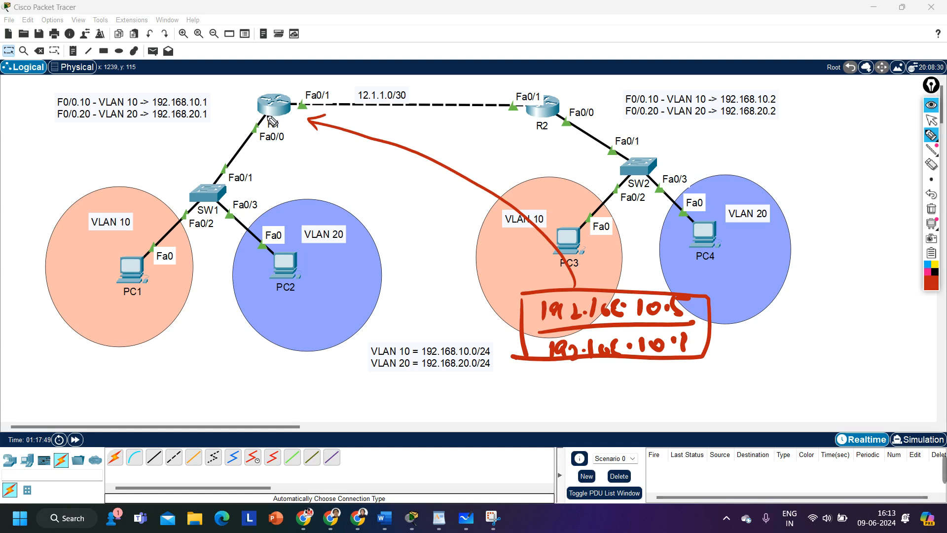
mouse_move(280, 168)
mouse_down()
mouse_move(280, 185)
mouse_move(310, 184)
mouse_up()
click(317, 176)
mouse_move(322, 165)
mouse_down()
mouse_move(356, 183)
mouse_move(412, 182)
mouse_up()
mouse_move(266, 202)
mouse_down()
mouse_move(434, 184)
mouse_move(283, 226)
mouse_move(391, 220)
mouse_up()
click(375, 209)
mouse_move(411, 209)
mouse_down()
mouse_move(433, 217)
mouse_move(453, 195)
mouse_up()
click(422, 213)
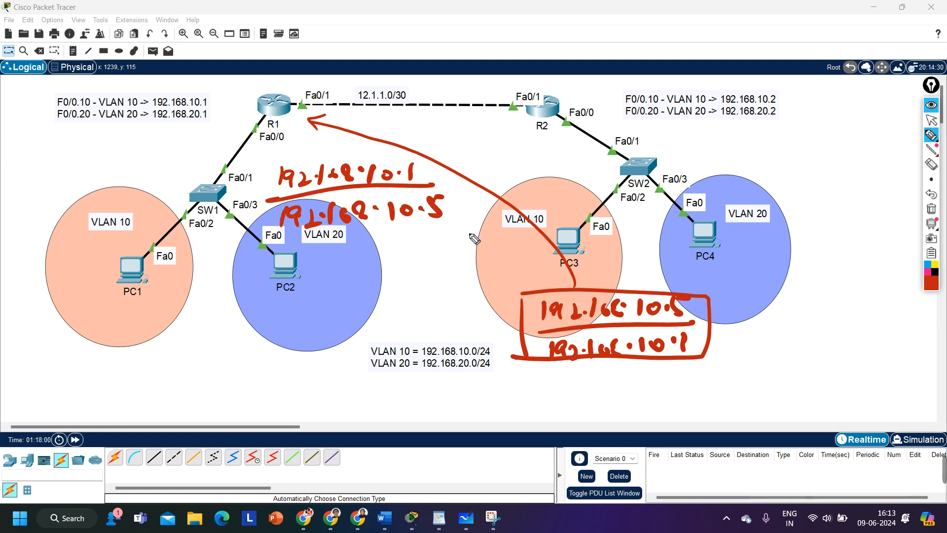
click(931, 119)
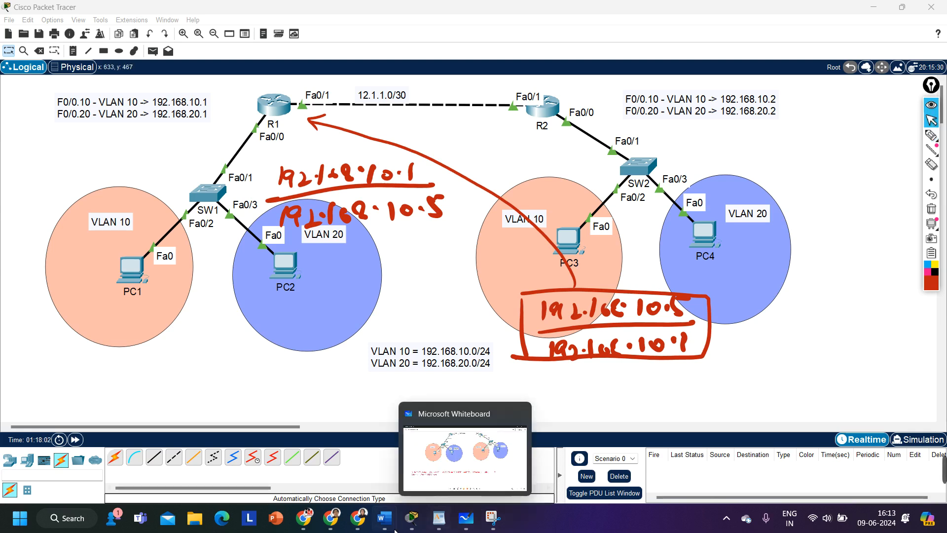
Switch to R1's command line and run show ip route
mouse_move(419, 526)
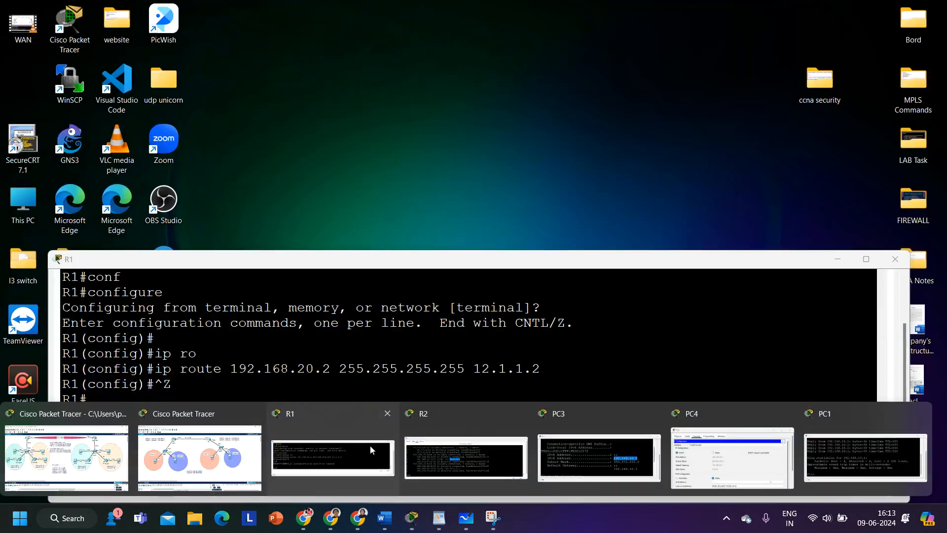
click(370, 444)
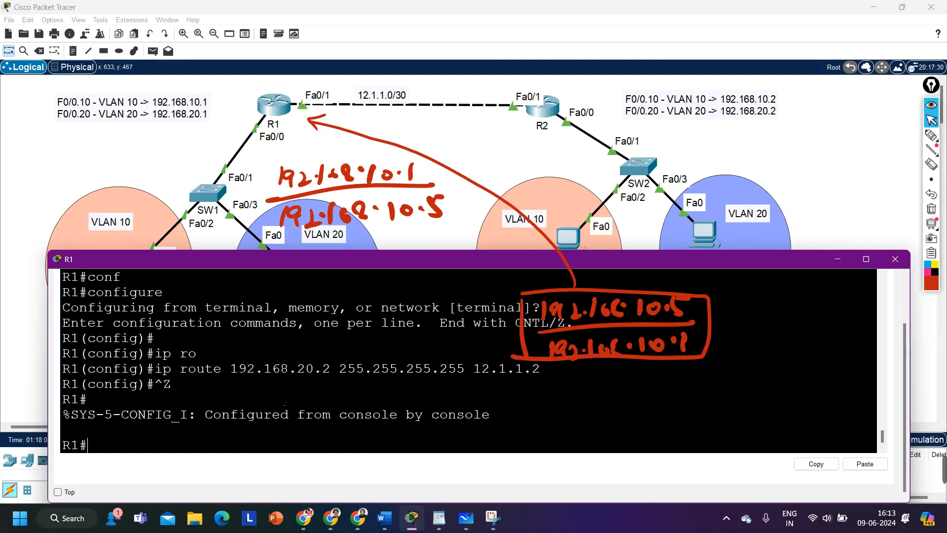
text(sh)
key(Tab)
text(ip ro)
key(Tab)
key(Return)
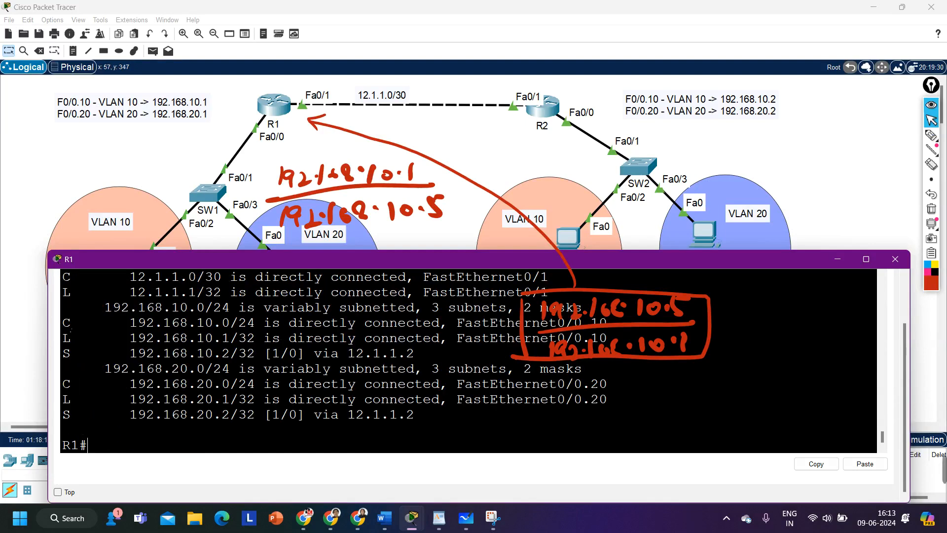
Examine R1's routing table, highlighting the connected 192.168.10.0/24 route and the static 192.168.10.2/32 route
drag(64, 323, 636, 324)
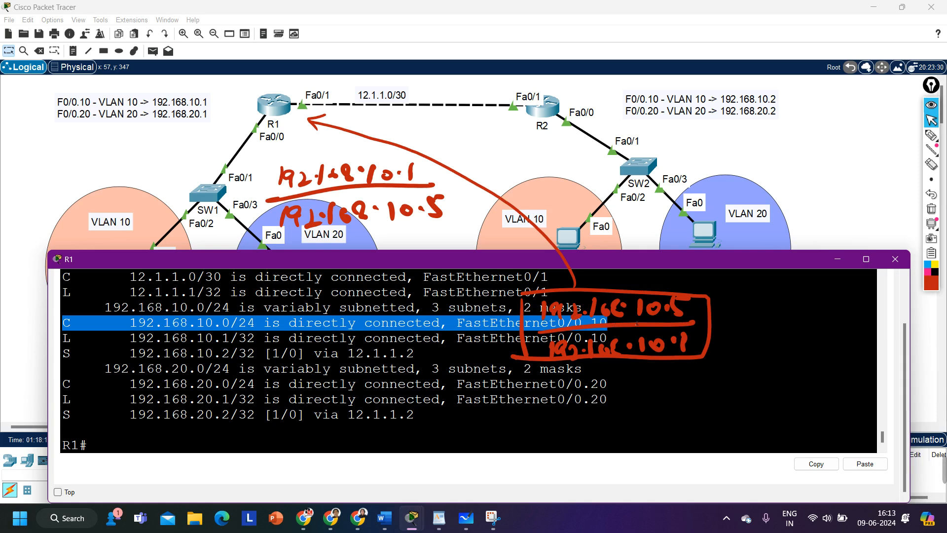
click(583, 307)
drag(562, 270, 558, 298)
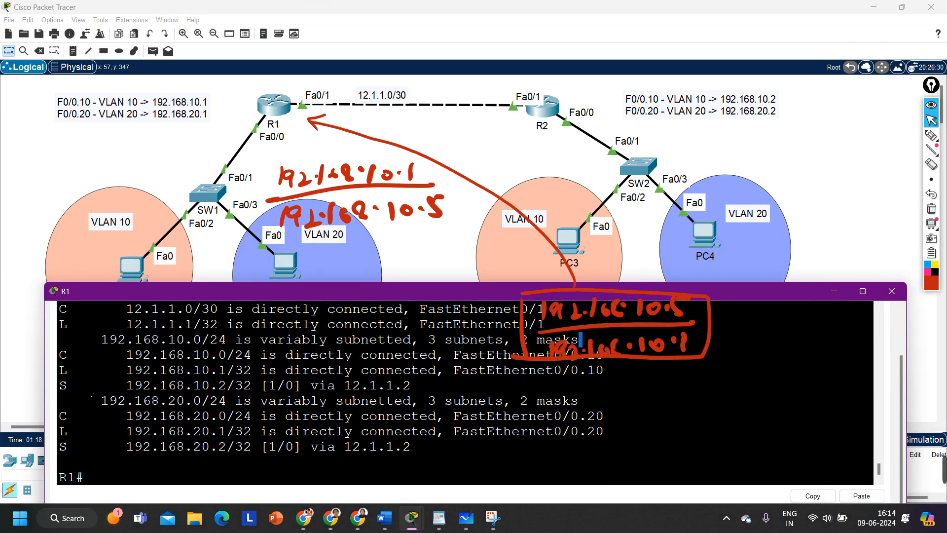
drag(59, 385, 260, 385)
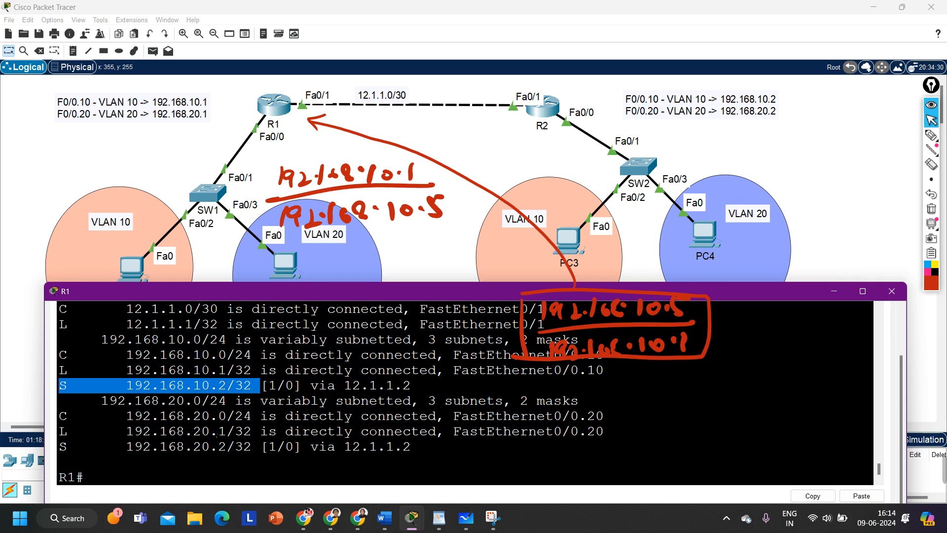
Enter global configuration mode from the terminal on R1
click(198, 458)
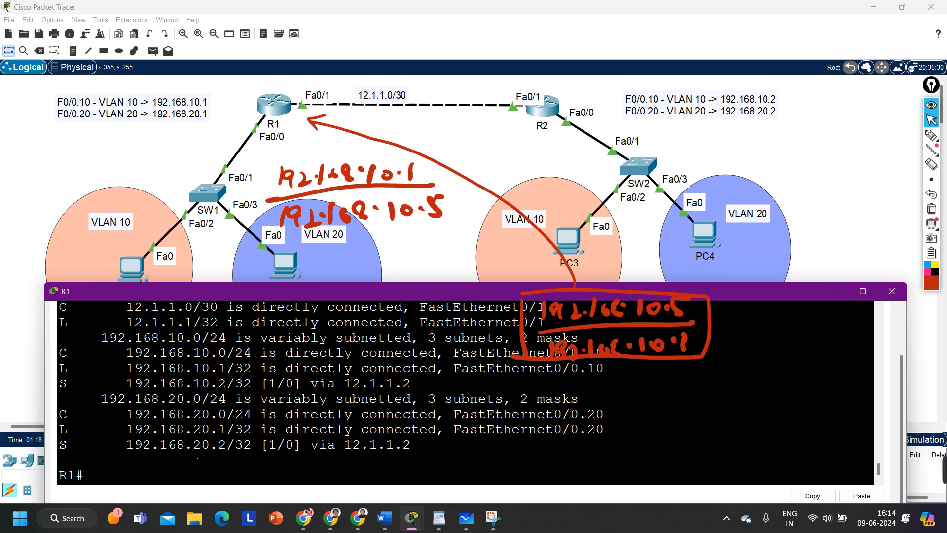
key(Return)
text(con)
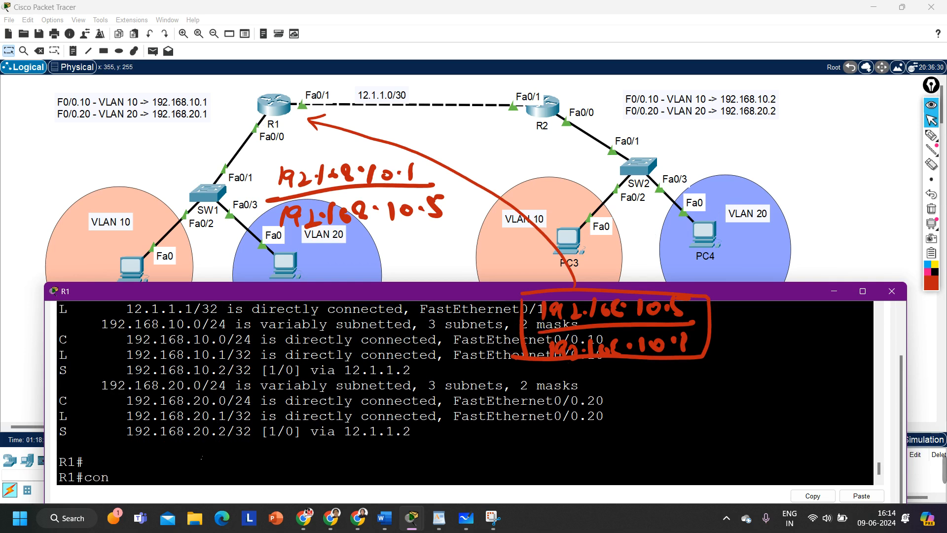
text(f)
key(Tab)
key(Return)
key(Return)
key(Return)
key(Return)
Add a static route on R1 to 192.168.10.5 with mask 255.255.255.255 via 12.1.1.2 and return to the topology
text(ig)#i)
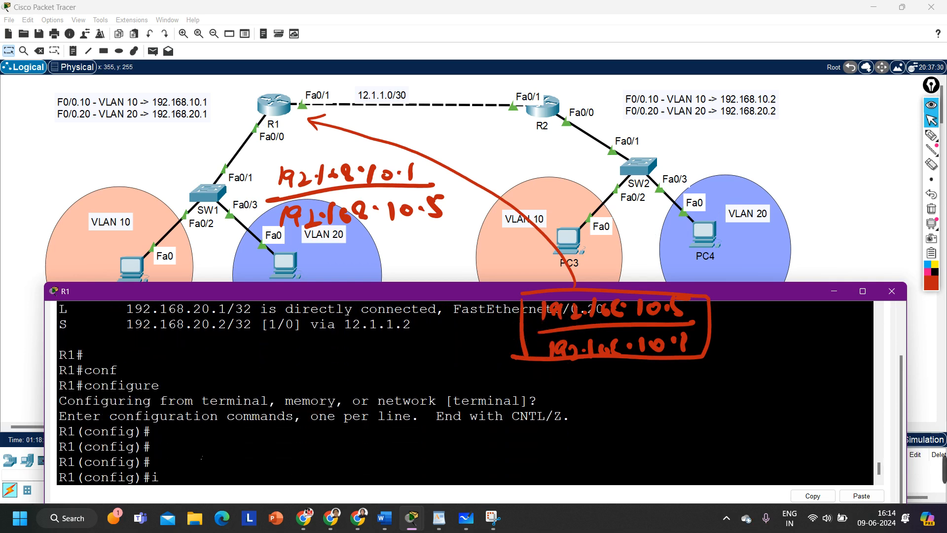
text(p ro)
key(Tab)
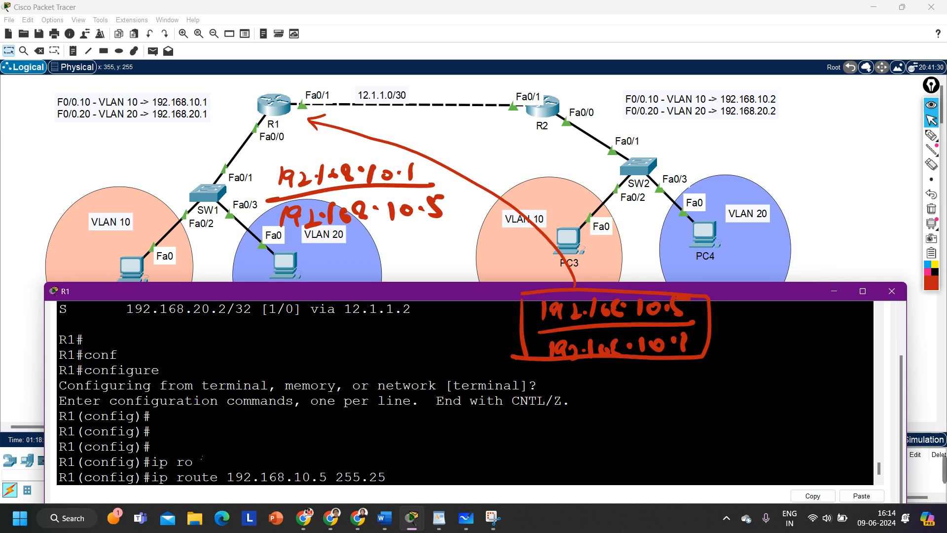
text(255.0)
drag(329, 481, 234, 481)
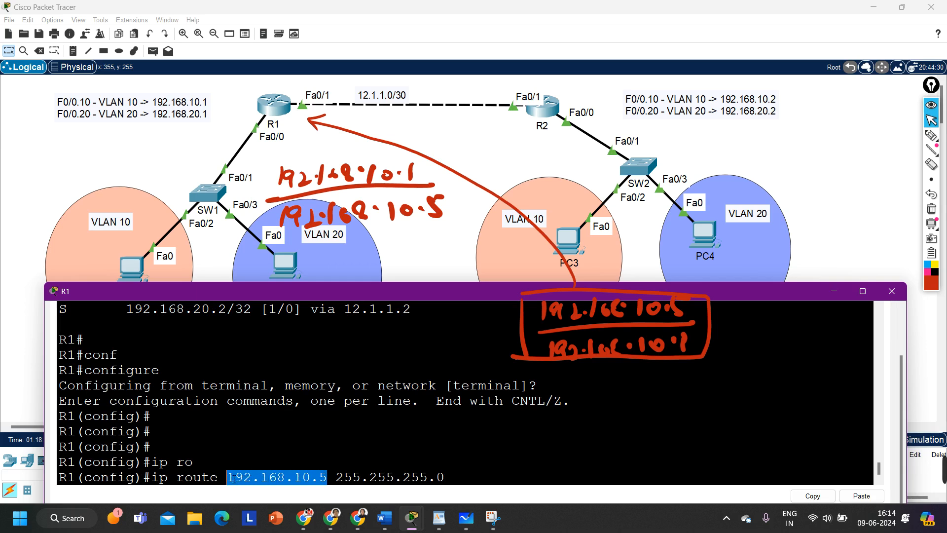
click(466, 483)
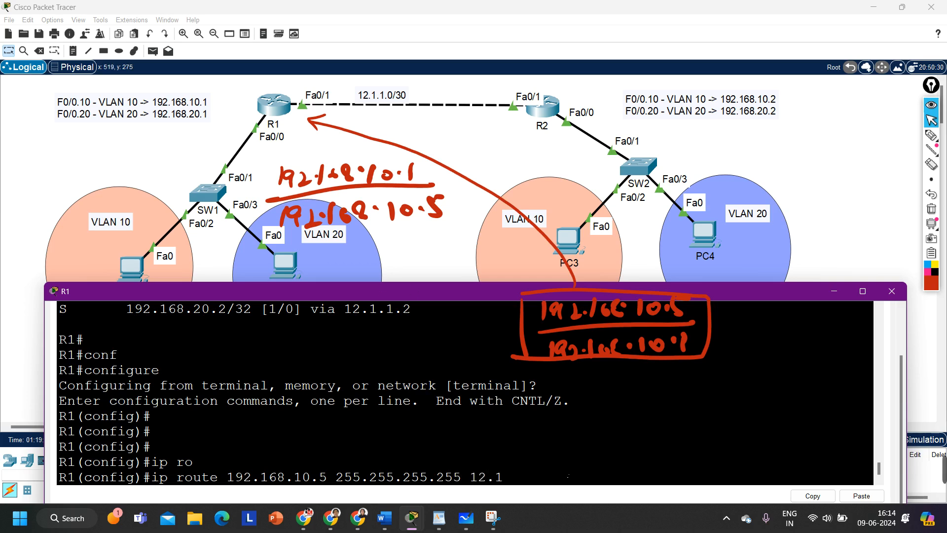
text(2)
key(Return)
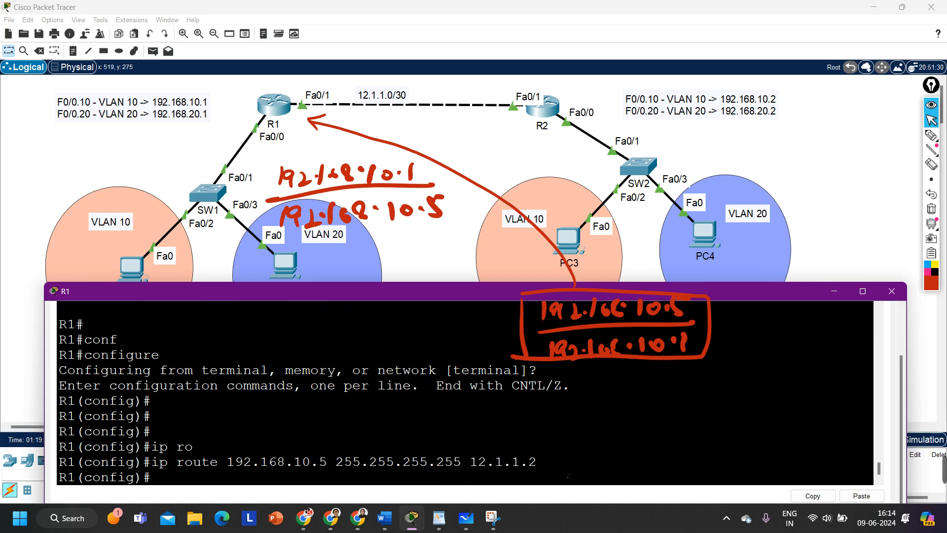
click(834, 291)
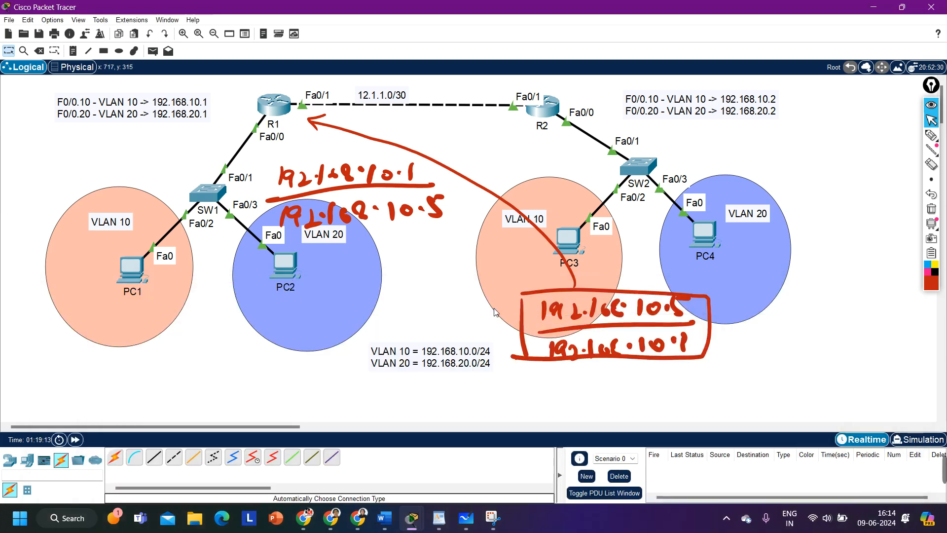
mouse_move(417, 524)
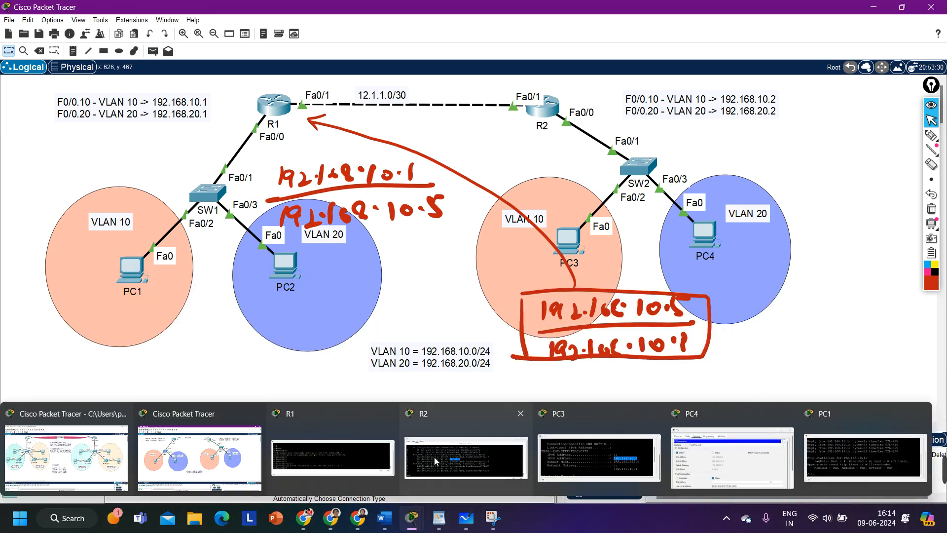
Ping 192.168.10.1 from PC3's command prompt, highlight the replies, and return to the topology
click(608, 451)
click(432, 437)
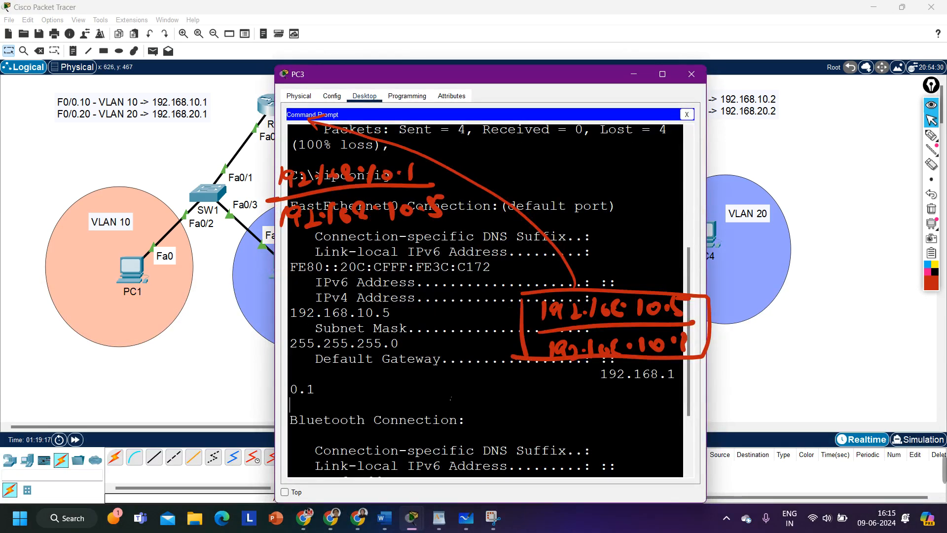
scroll(432, 437, down, 1)
text(ping 192.168.10.1)
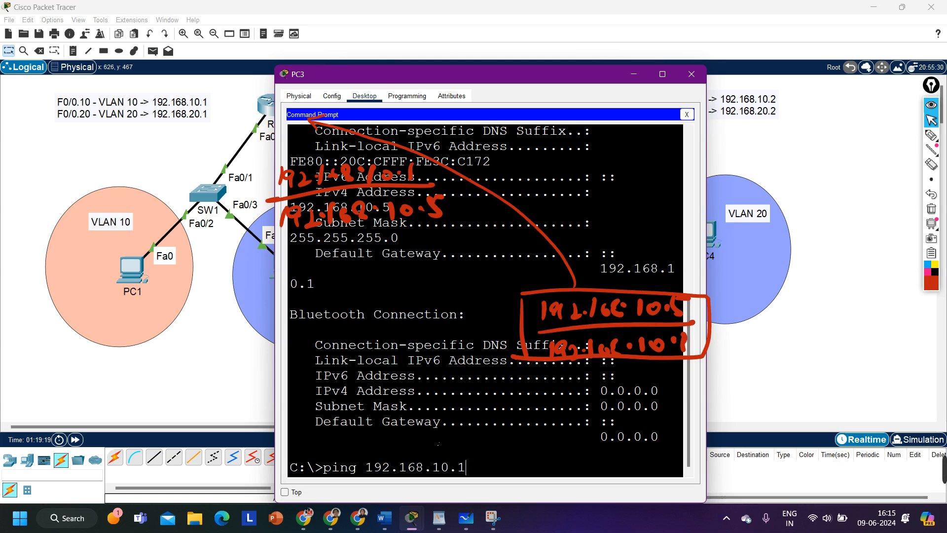
key(Return)
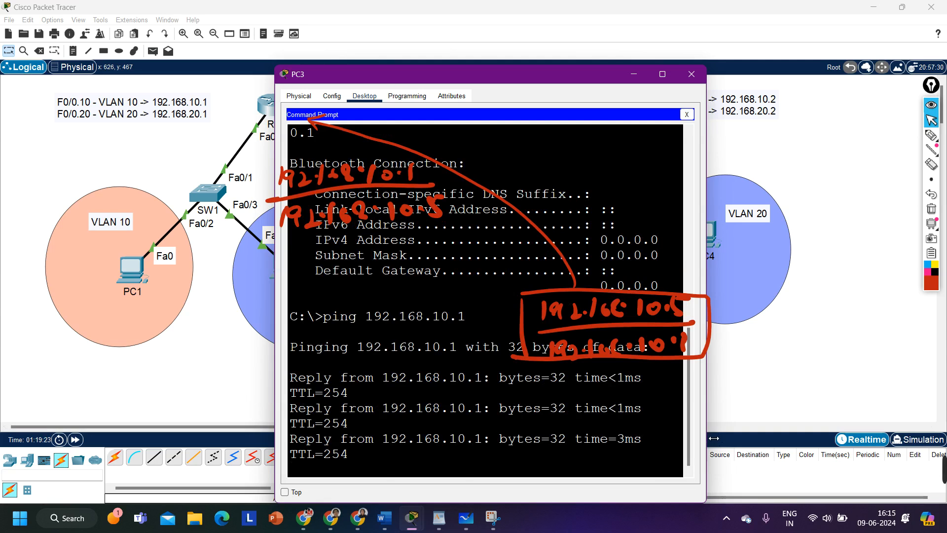
drag(707, 437, 930, 417)
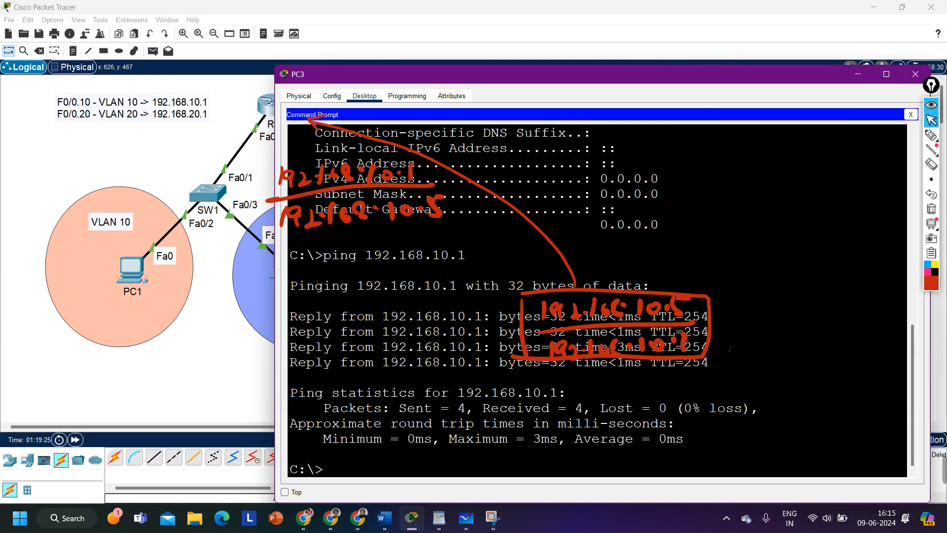
drag(709, 363, 247, 326)
click(206, 349)
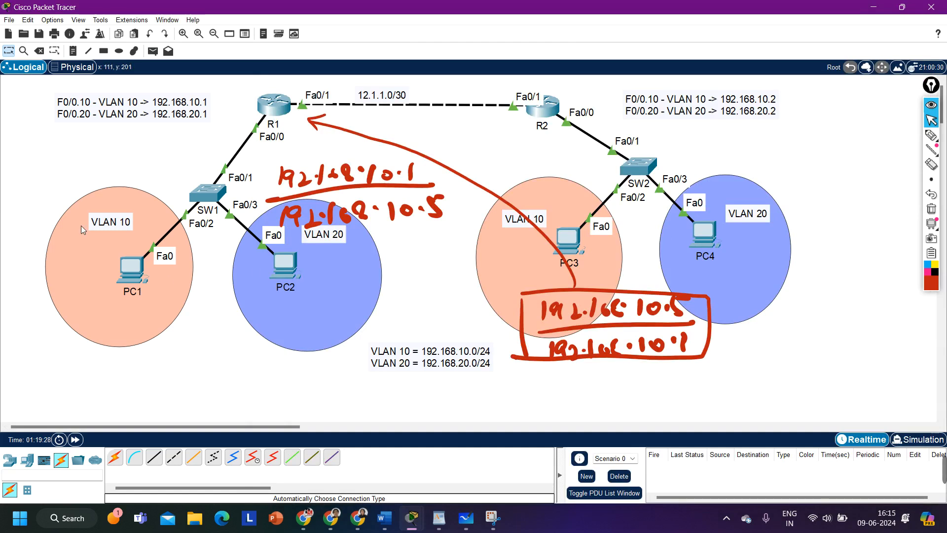
Ping 192.168.10.5 from PC1's command prompt
click(132, 273)
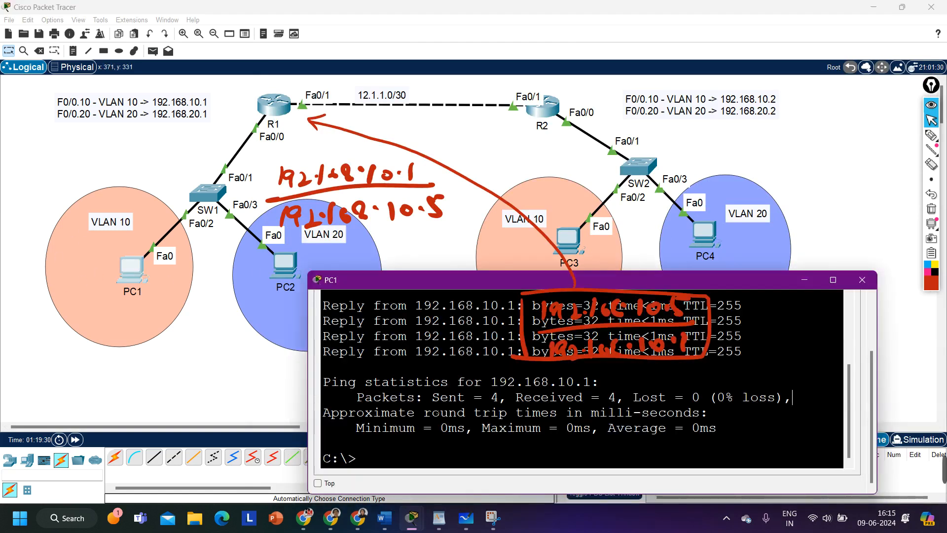
text(ping 192.168.10)
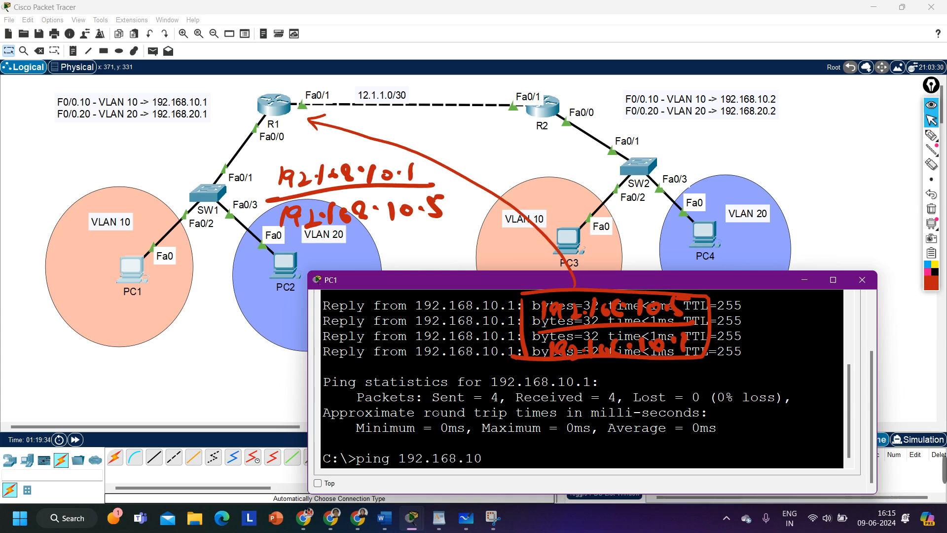
text(.5)
key(Return)
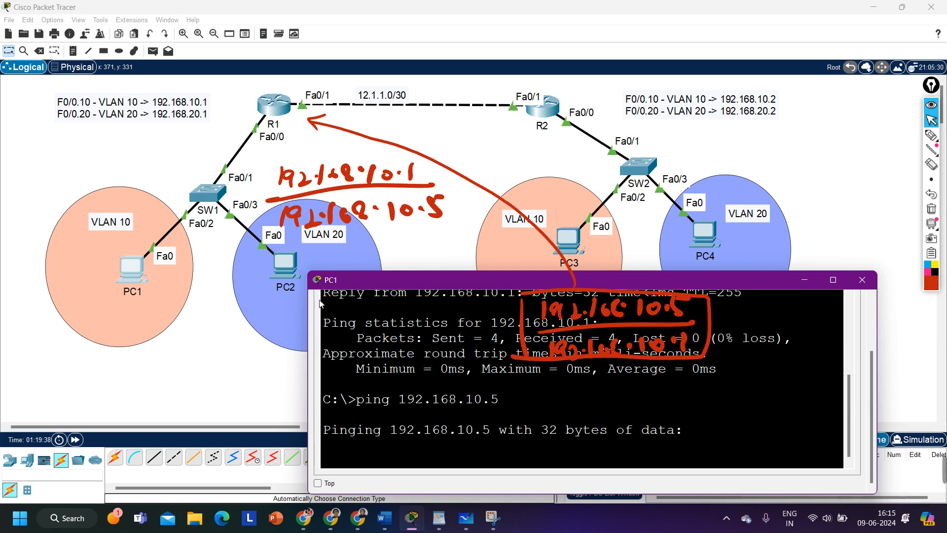
Leave PC1's command prompt and check its IPv4 address and default gateway in IP Configuration
click(128, 277)
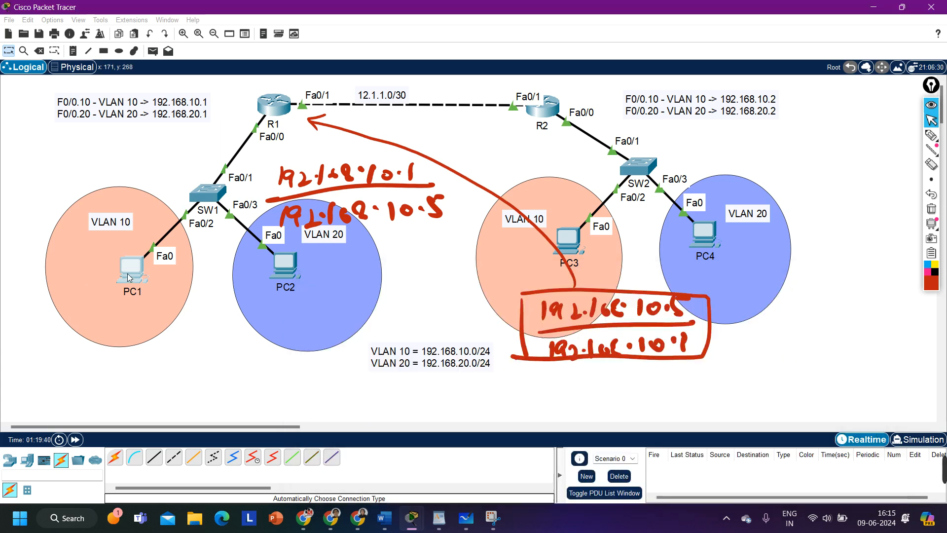
scroll(760, 379, up, 7)
scroll(760, 379, up, 3)
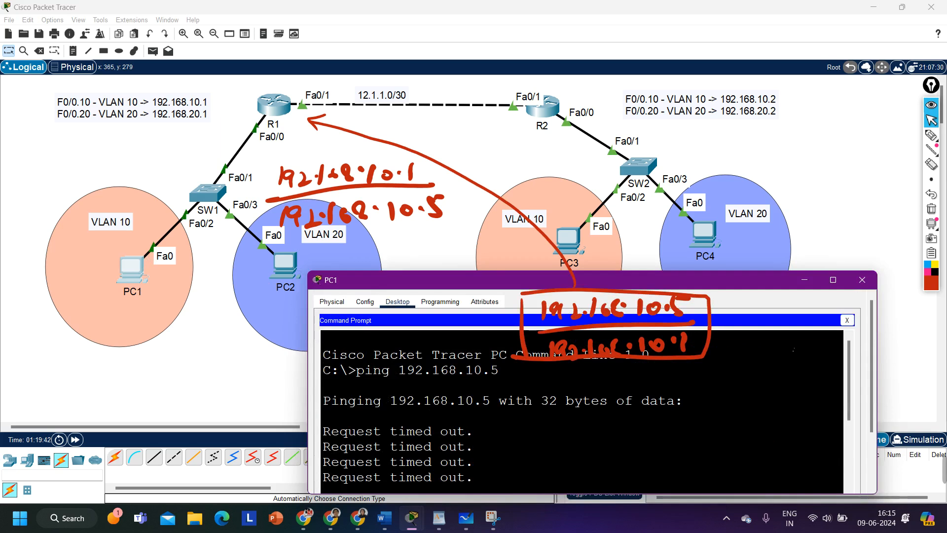
click(850, 322)
click(350, 350)
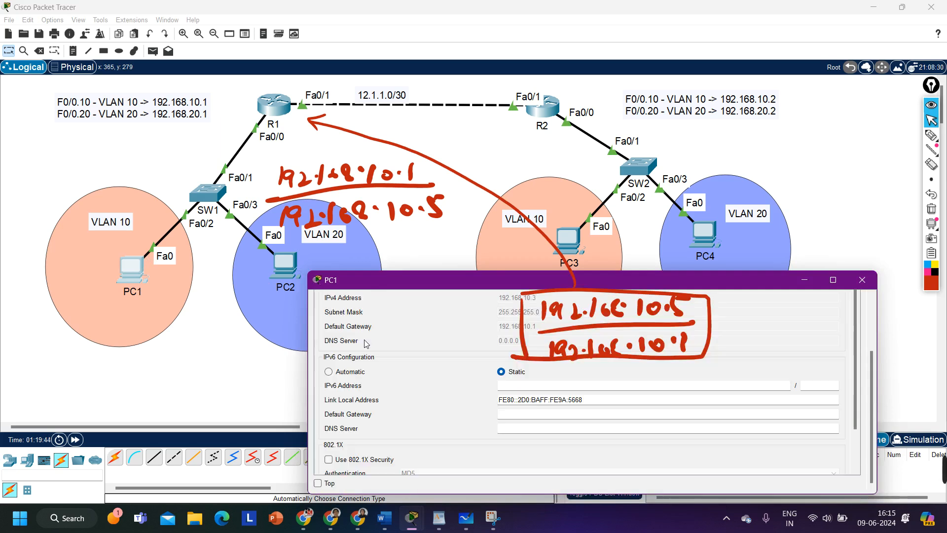
scroll(506, 397, up, 3)
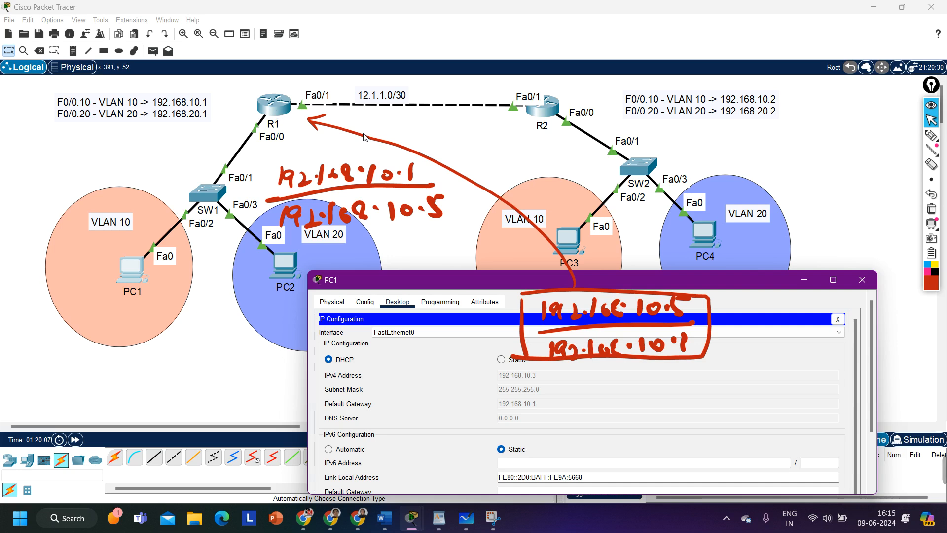
Close PC1's window and erase all the handwritten annotations over the topology
click(861, 280)
click(931, 210)
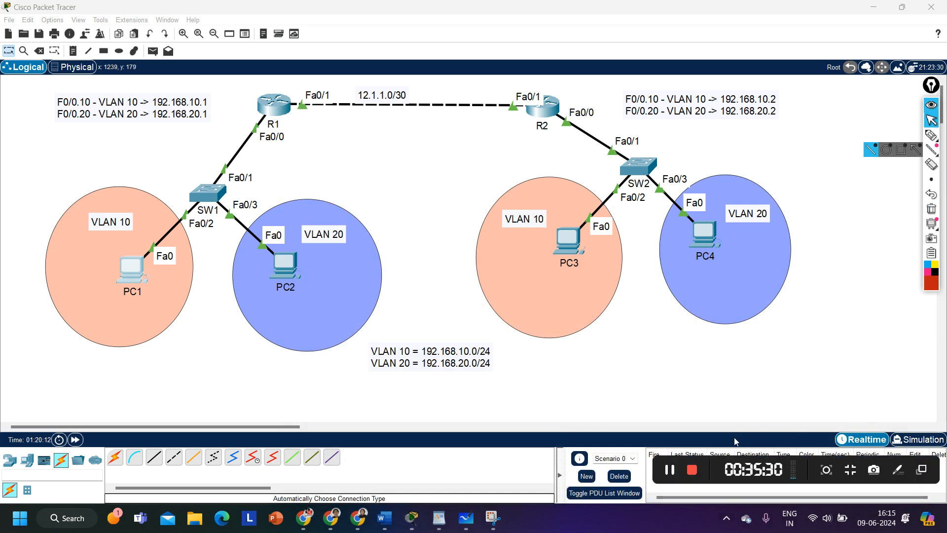
click(654, 386)
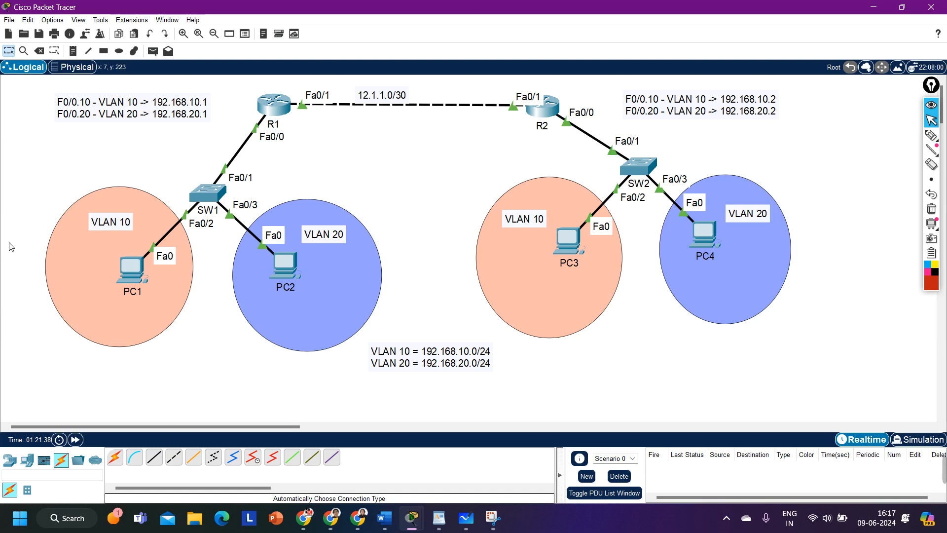
Examine the two VLAN 10 areas around PC1 and PC3 and routers R1 and R2, highlighting each in the topology
drag(15, 242, 146, 358)
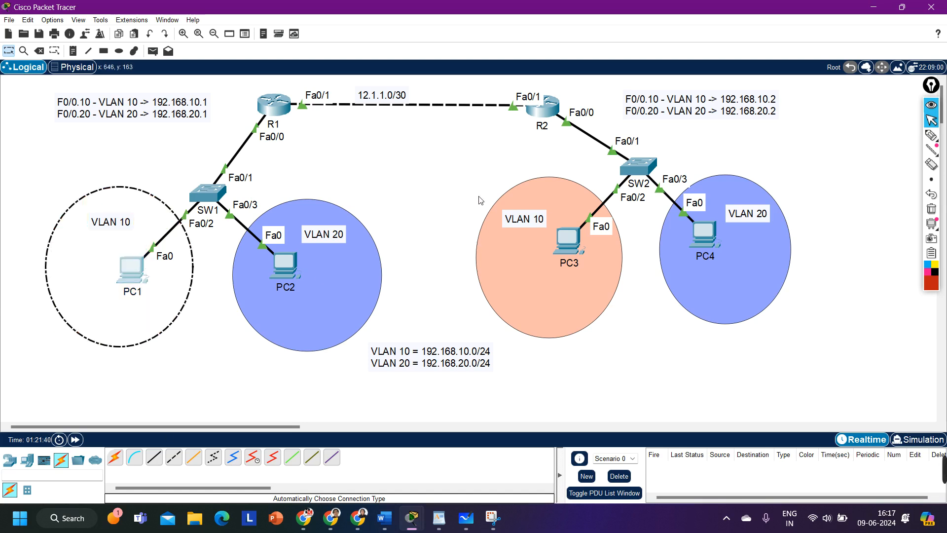
drag(478, 196, 582, 307)
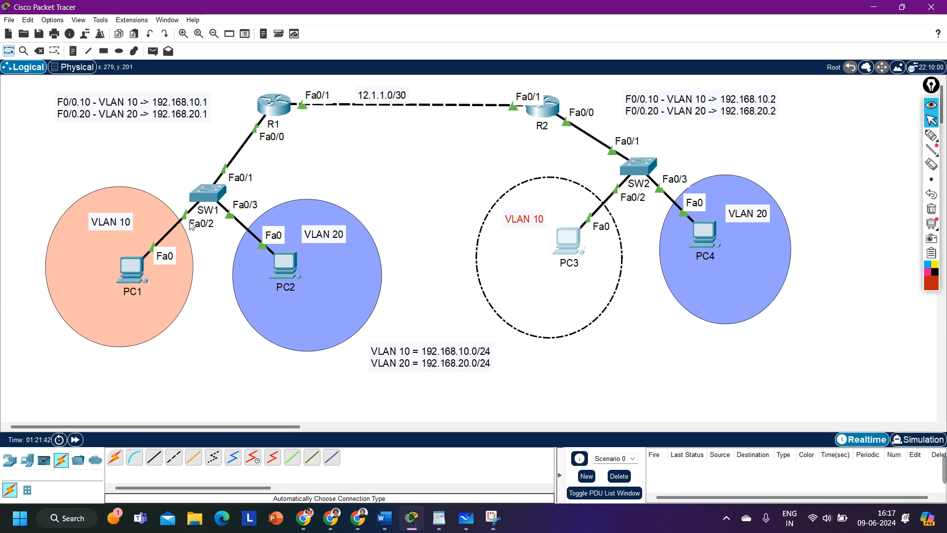
drag(22, 197, 131, 301)
click(244, 113)
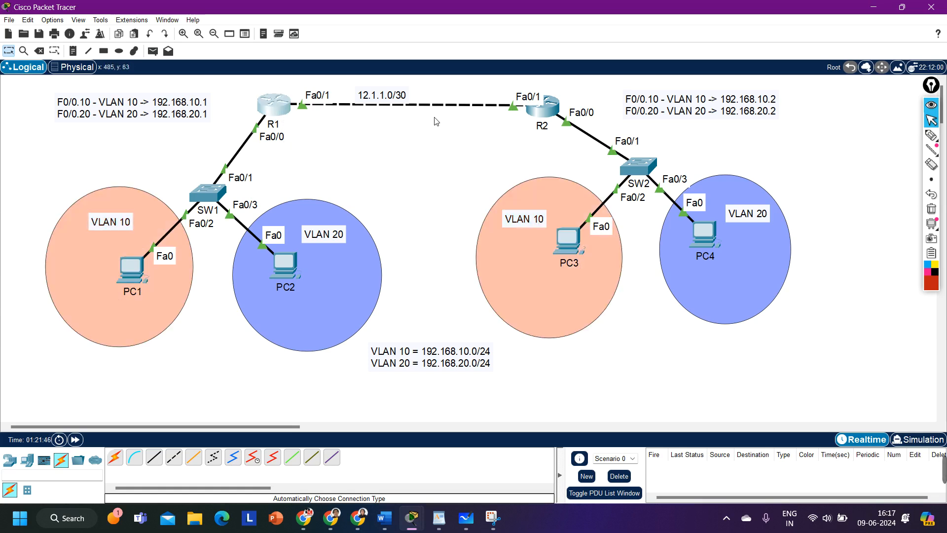
drag(590, 88, 527, 118)
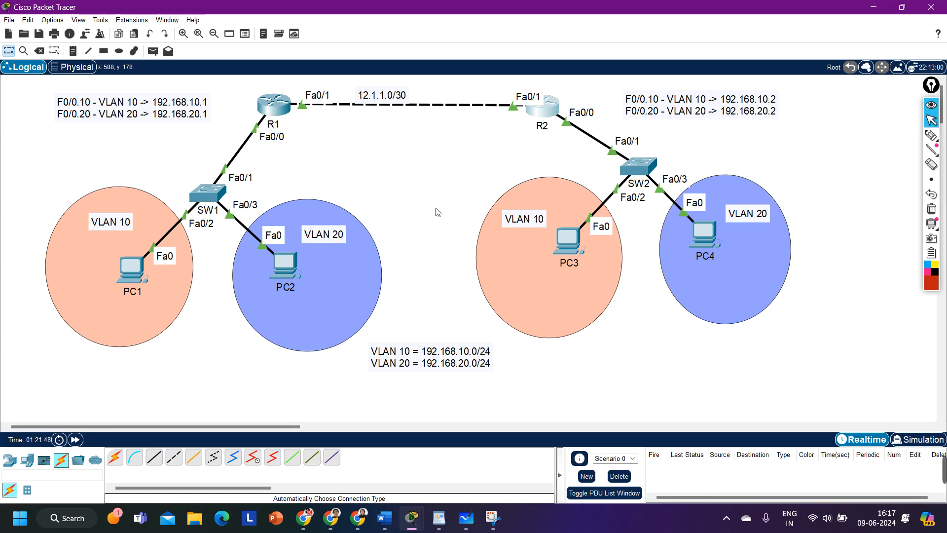
drag(435, 207, 558, 275)
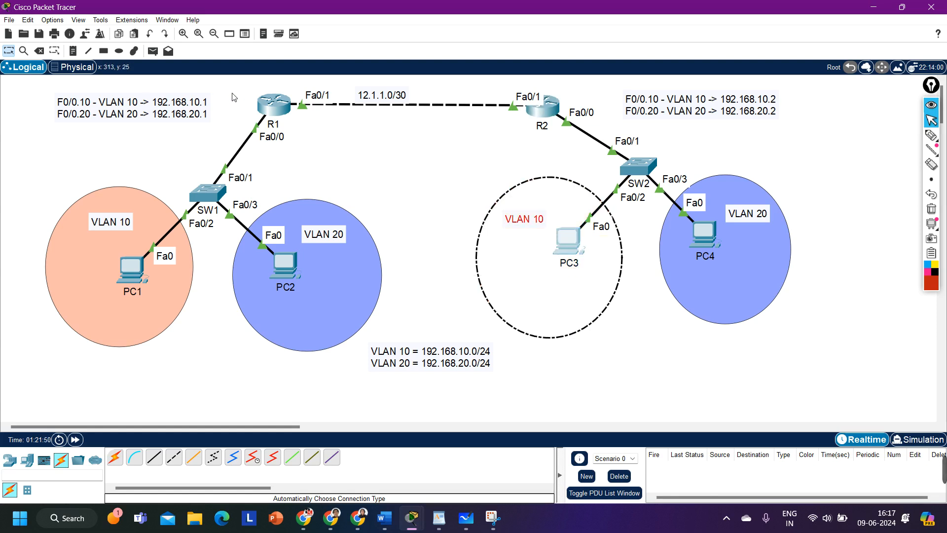
drag(242, 83, 302, 127)
drag(507, 84, 558, 131)
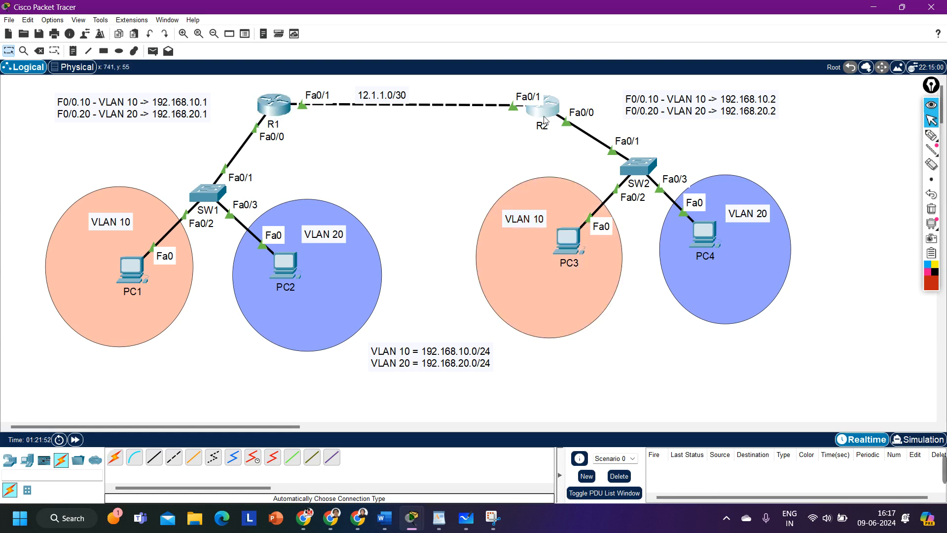
drag(27, 270, 125, 344)
drag(445, 209, 560, 286)
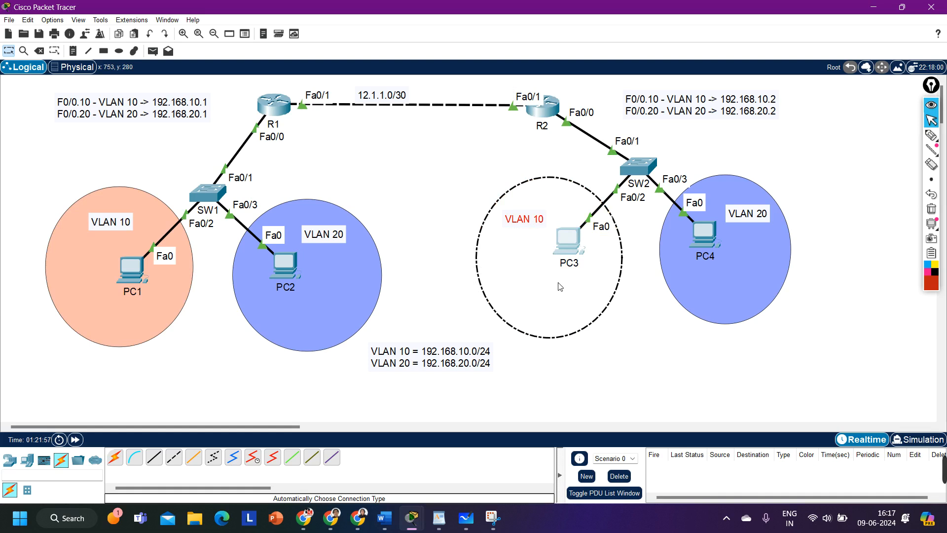
click(37, 189)
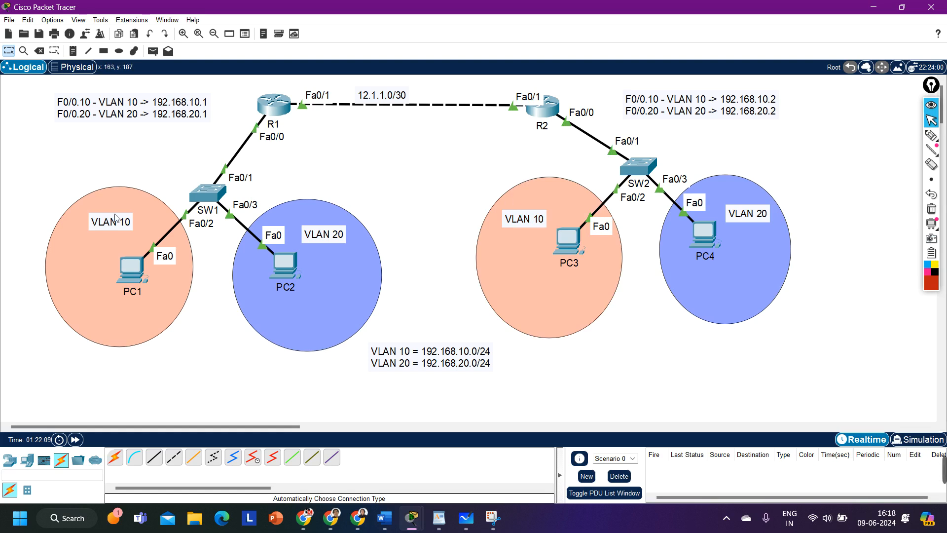
drag(25, 189, 168, 326)
drag(464, 195, 623, 343)
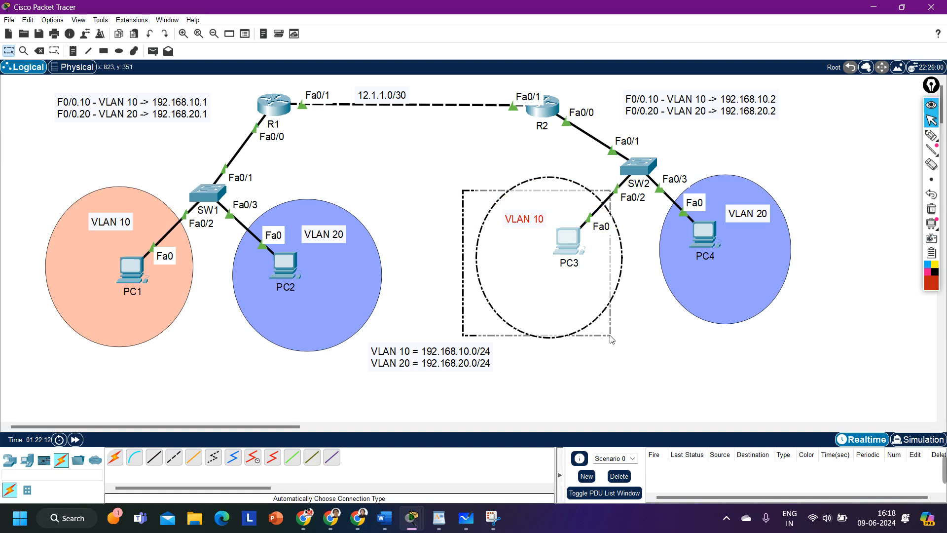
click(730, 391)
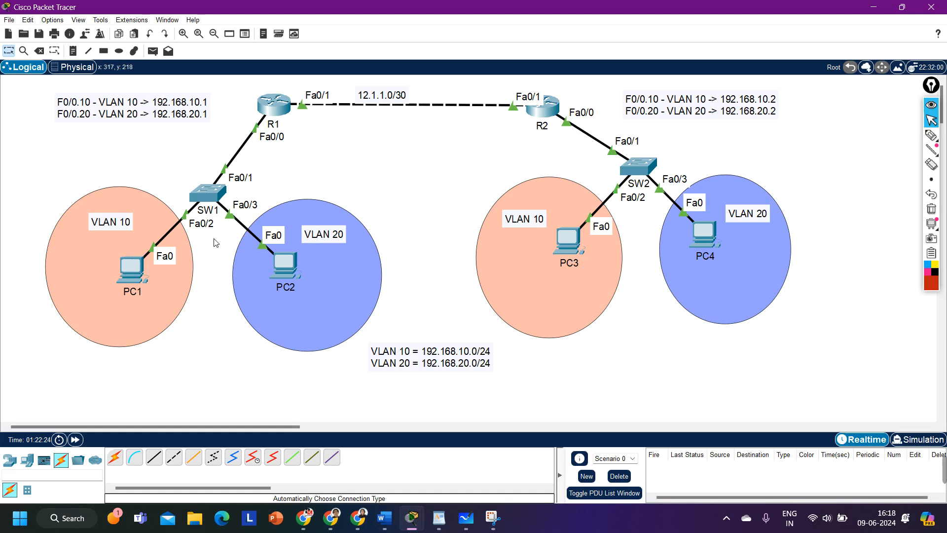
Check PC1's IPv4 address in its IP Configuration and close the device window
click(132, 272)
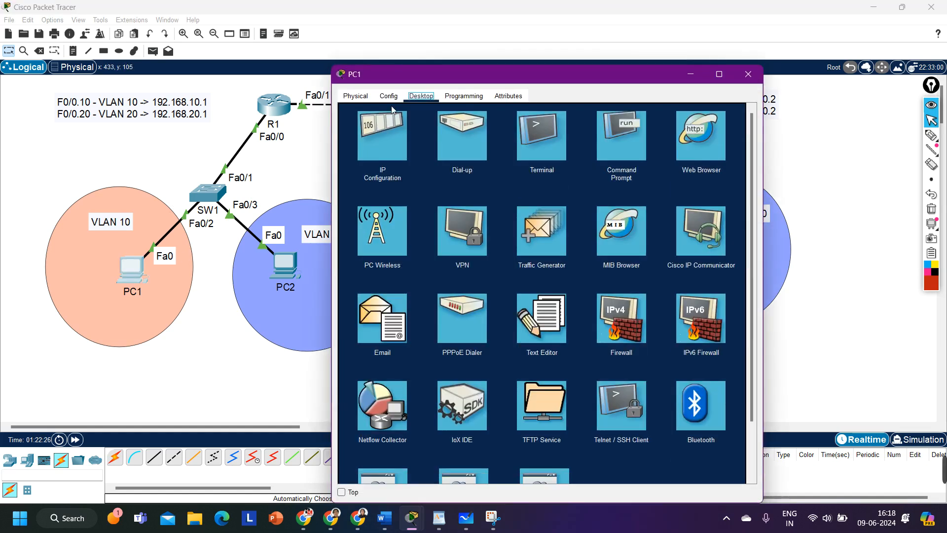
click(374, 135)
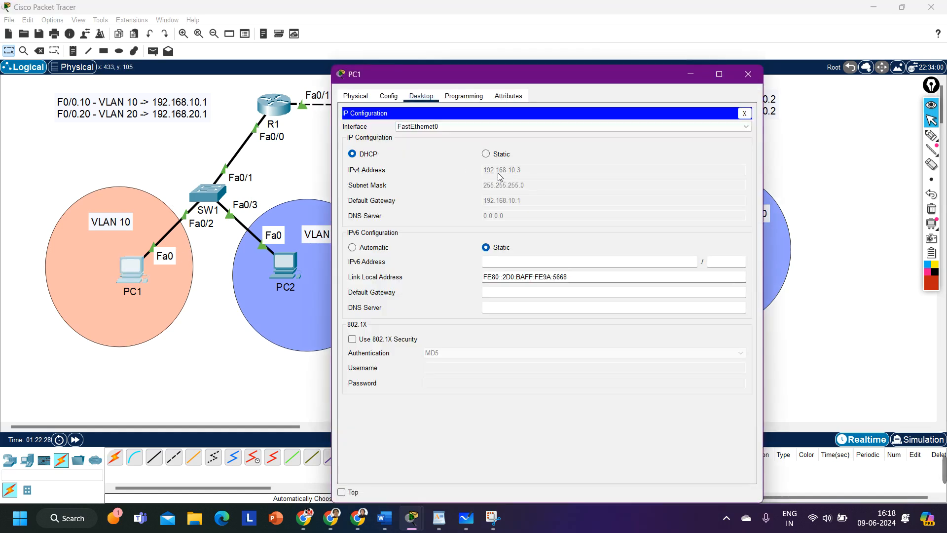
click(748, 74)
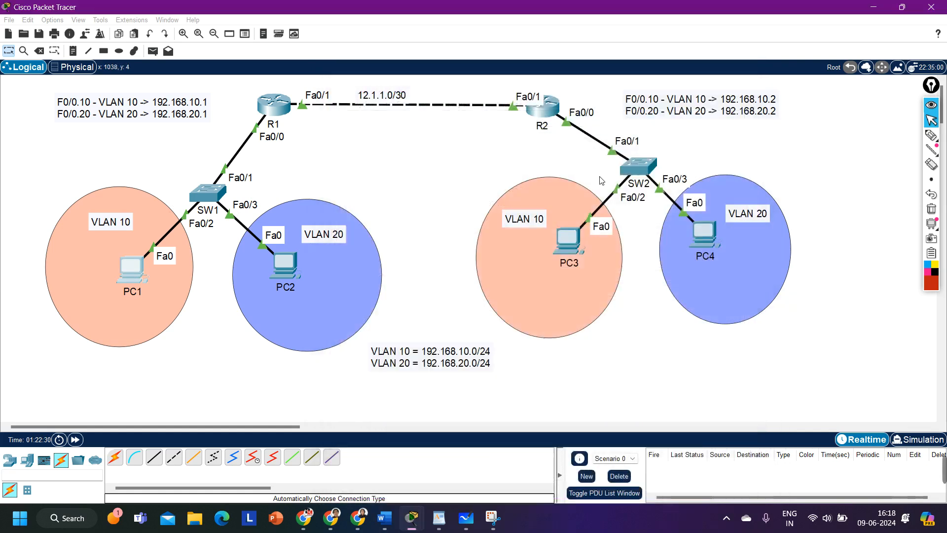
Leave PC3's command prompt, check its IPv4 address in IP Configuration, and return to the topology
click(569, 252)
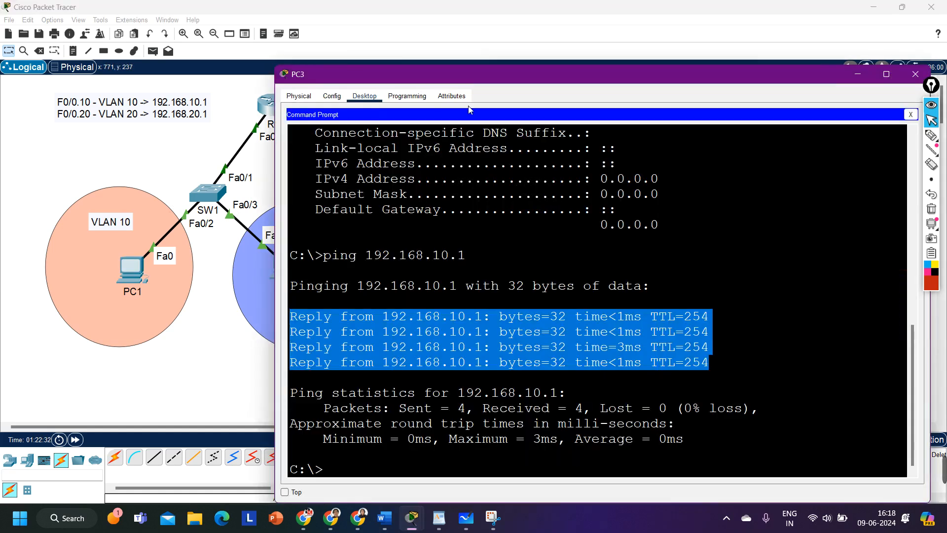
click(910, 114)
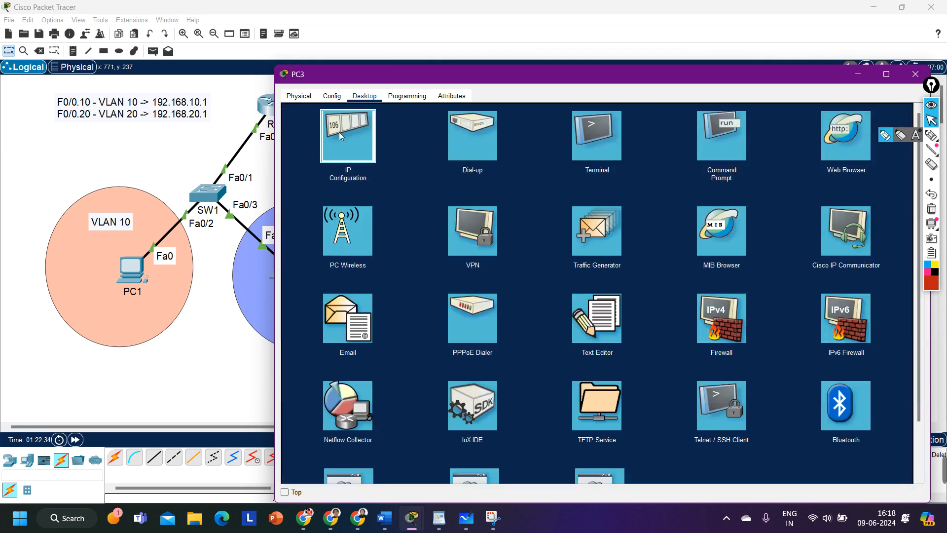
click(339, 131)
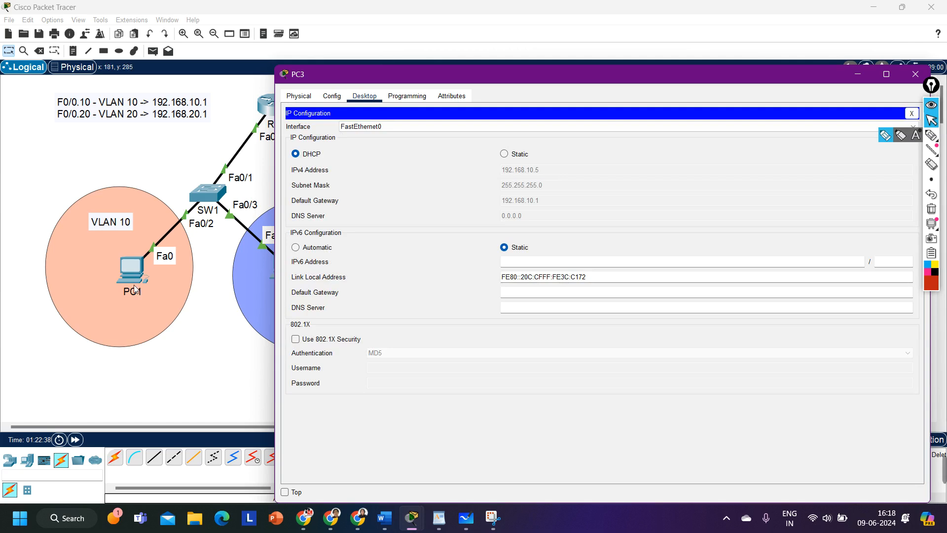
click(208, 146)
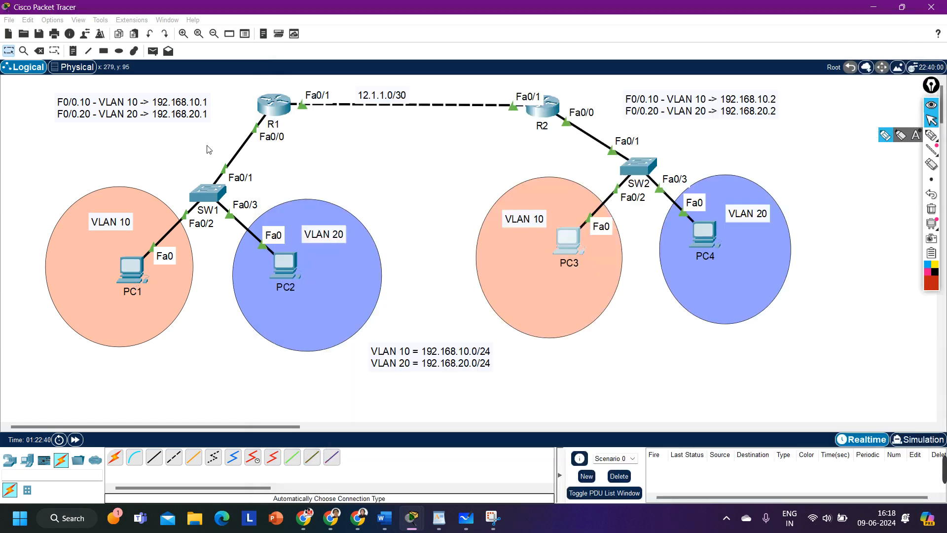
Open R1's command line, widen its window, and move it below the routers so the link between R1 and R2 stays visible
click(281, 107)
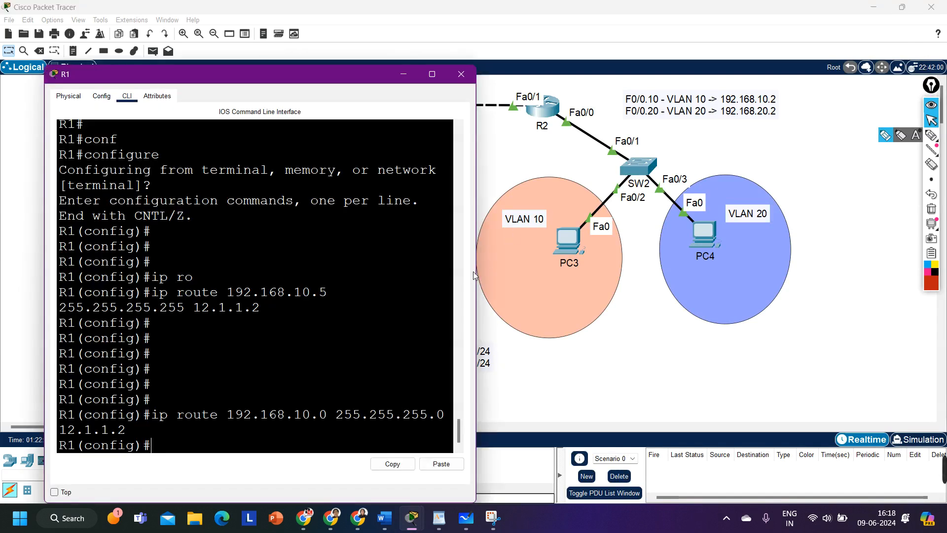
drag(483, 275, 794, 275)
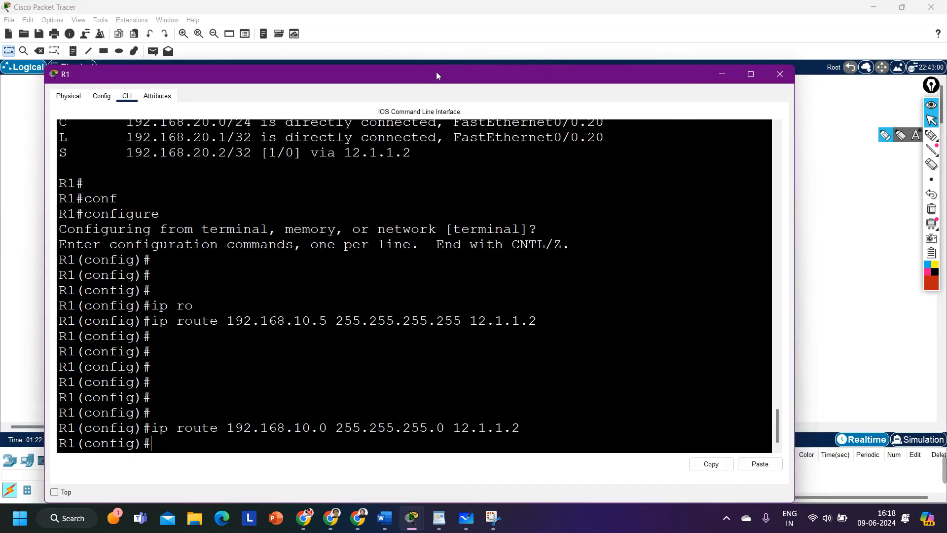
drag(438, 73, 438, 194)
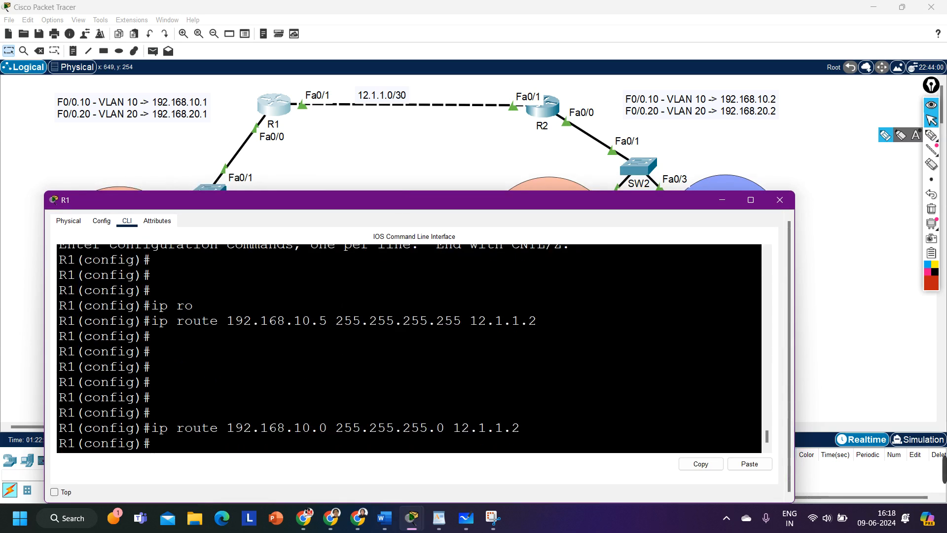
Fill R1's terminal with blank configuration prompts so the earlier commands scroll out of view
key(Return)
key(Return)
key(Return)
key(Return)
key(Return)
key(Return)
key(Return)
key(Return)
key(Return)
key(Return)
key(Return)
key(Return)
key(Return)
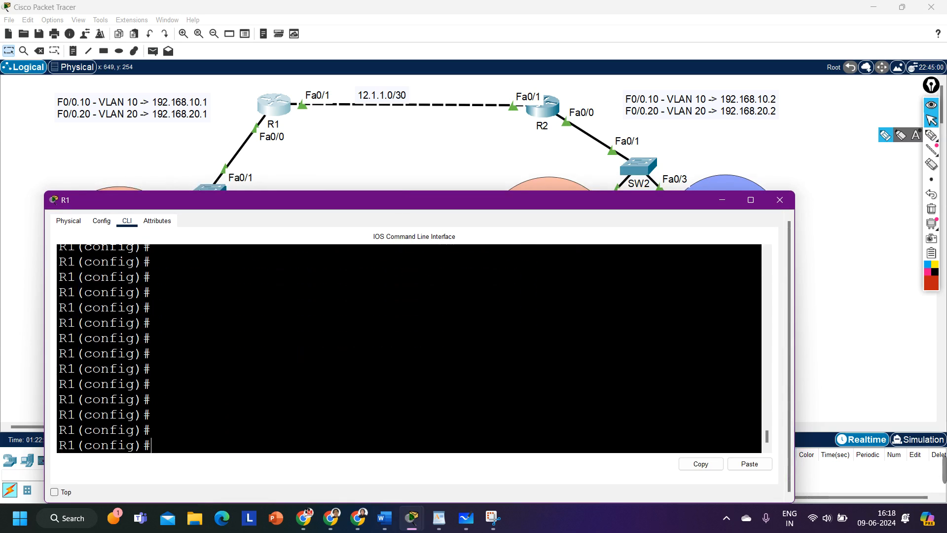
Add a static host route on R1 to 192.168.10.5 with mask 255.255.255.255 via next hop 12.1.1.2
text(ip route)
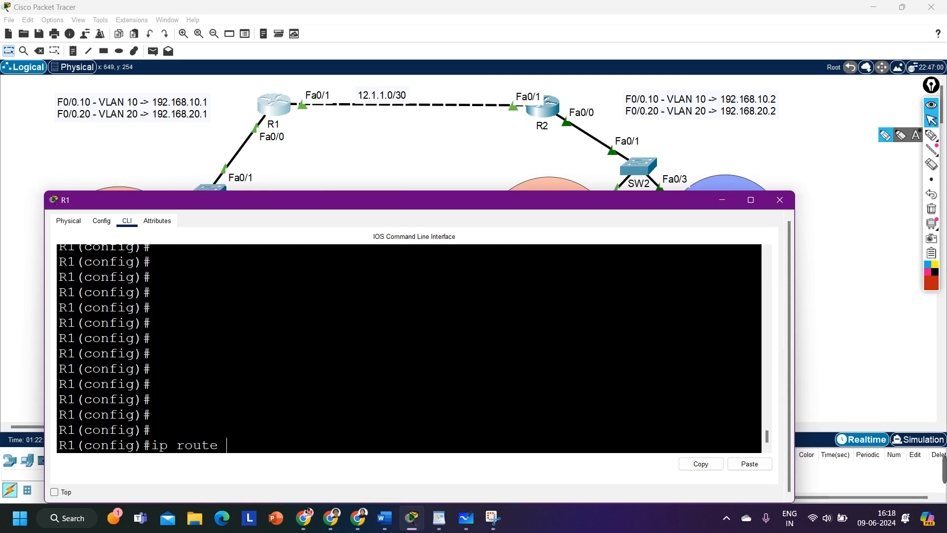
text( 192.168.10.5)
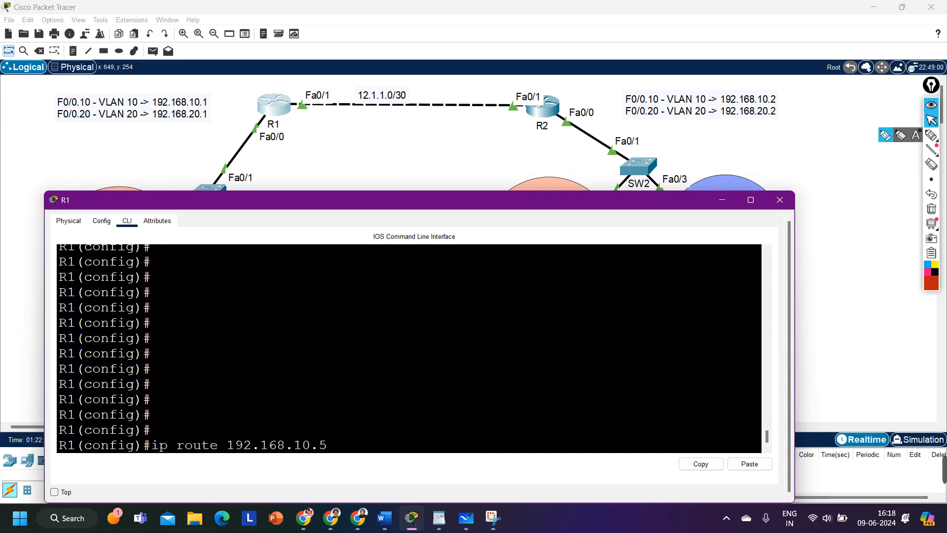
text( 255.255.255.25)
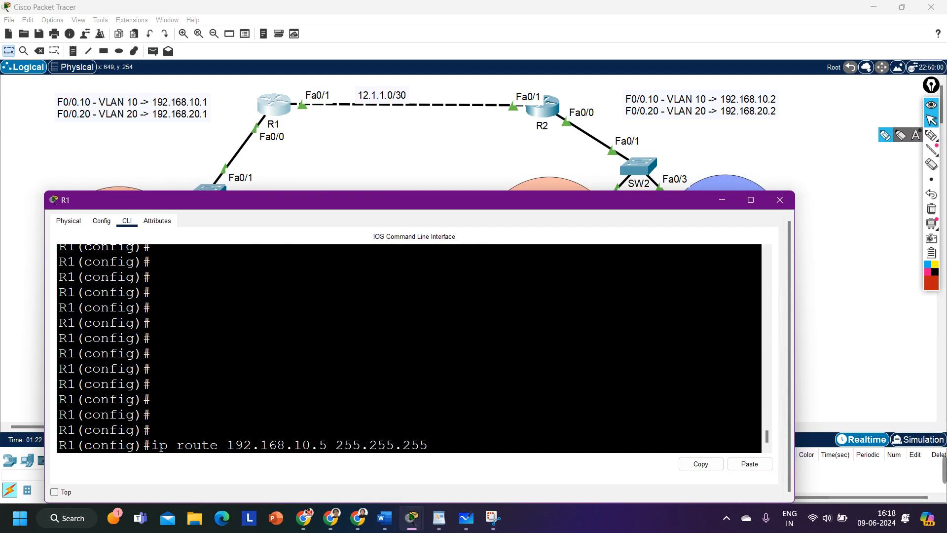
text(5 12.1.1.2)
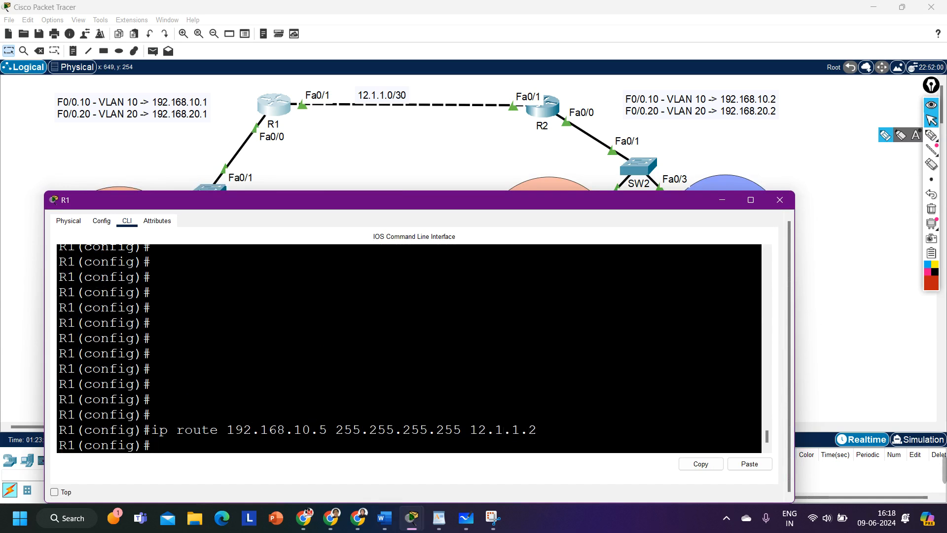
key(Return)
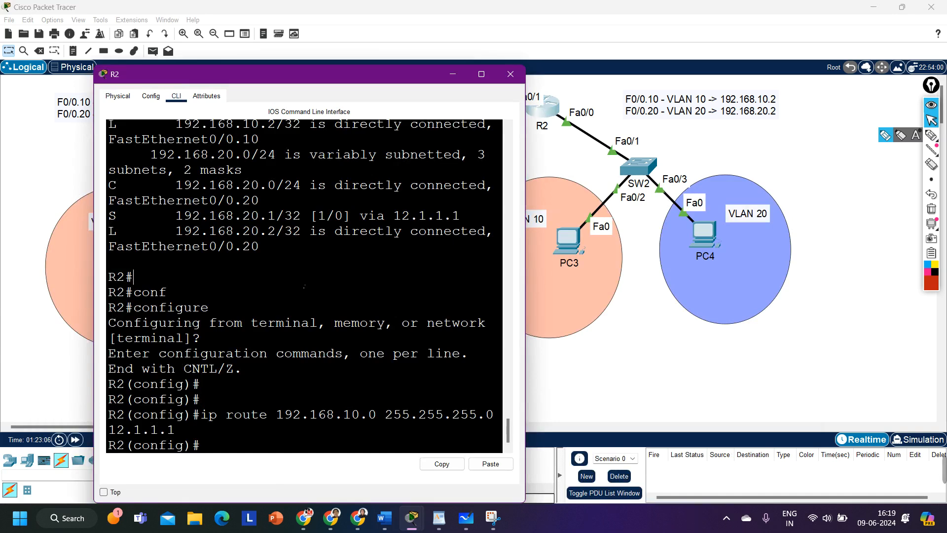
Switch to R2's command line and fill it with blank configuration prompts so the earlier output scrolls out of view
text(ip route 192)
key(Return)
key(Return)
key(Return)
key(Return)
key(Return)
key(Return)
key(Return)
key(Return)
key(Return)
key(Return)
key(Return)
key(Return)
key(Return)
key(Return)
key(Return)
key(Return)
key(Return)
key(Return)
key(Return)
key(Return)
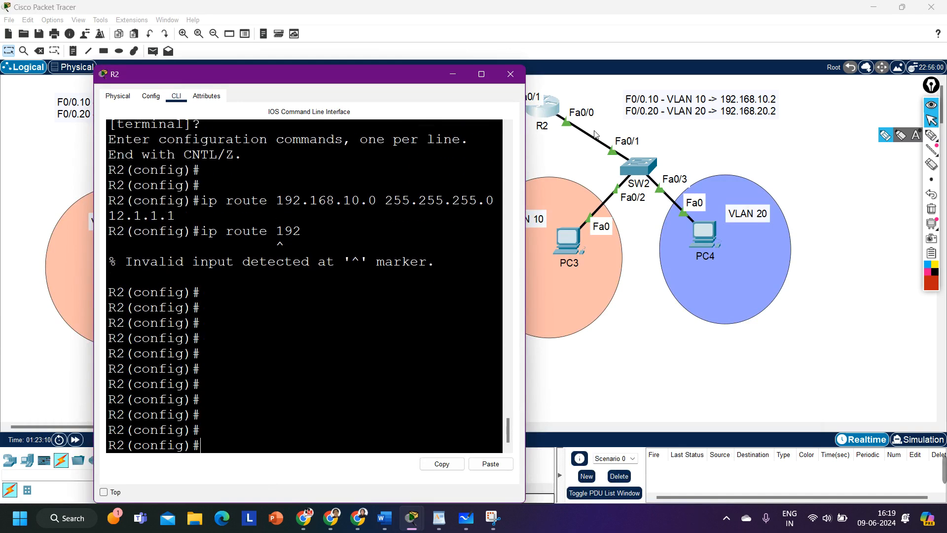
Add a static host route on R2 to 192.168.10.3 with mask 255.255.255.255 via 12.1.1.1, and return to the topology
text(ip route)
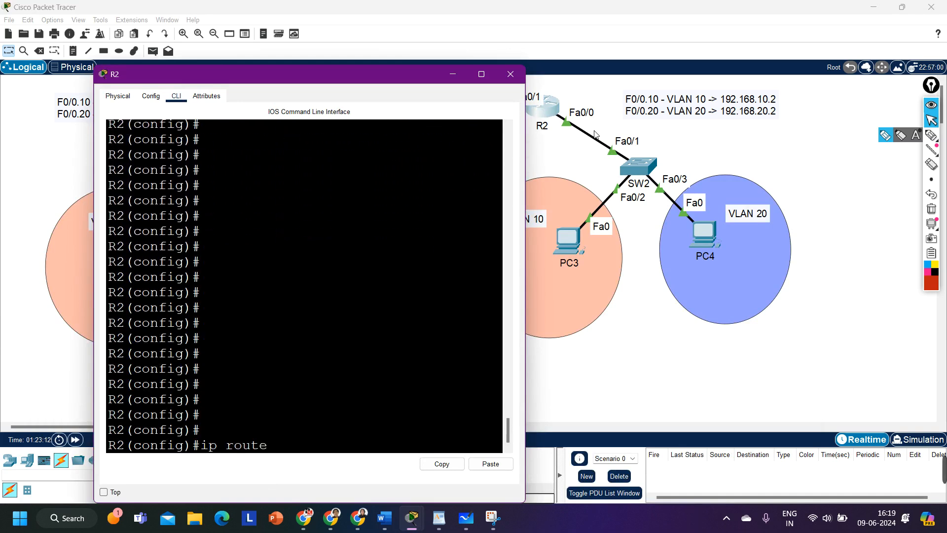
text( 192.168.10.)
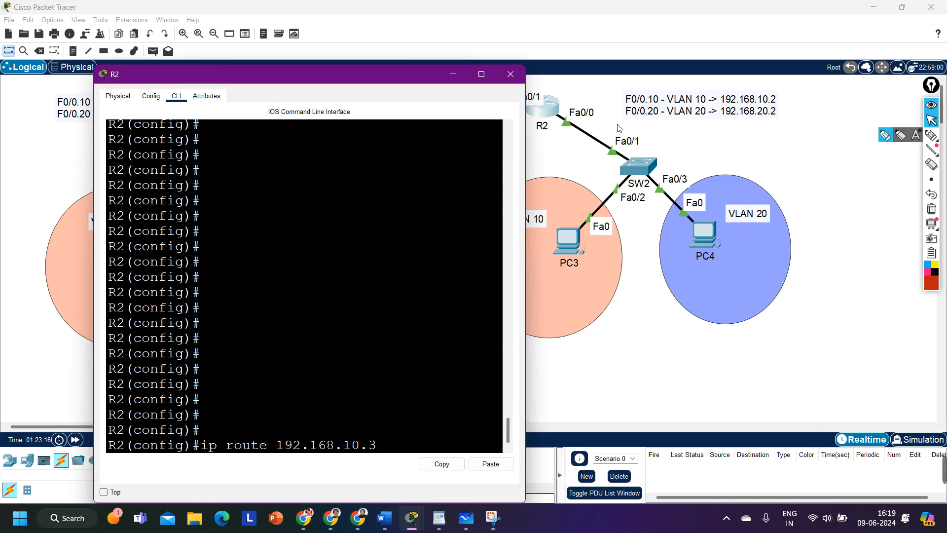
text(3 255.255.255.255 12)
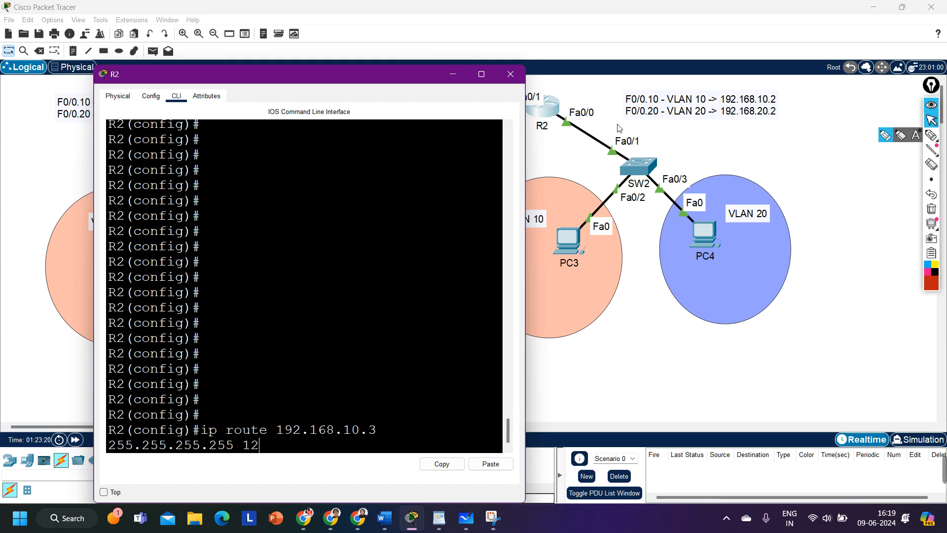
text(.1.1.1)
key(Return)
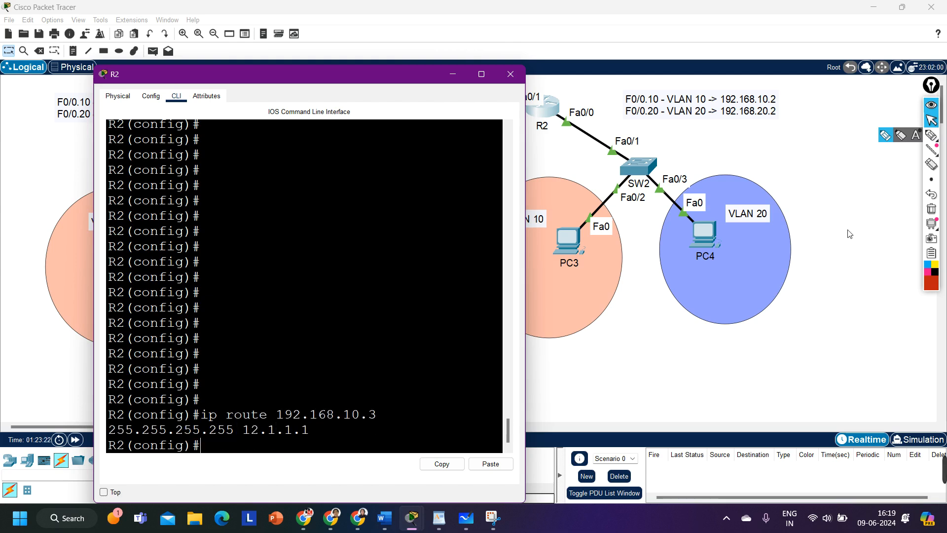
click(606, 404)
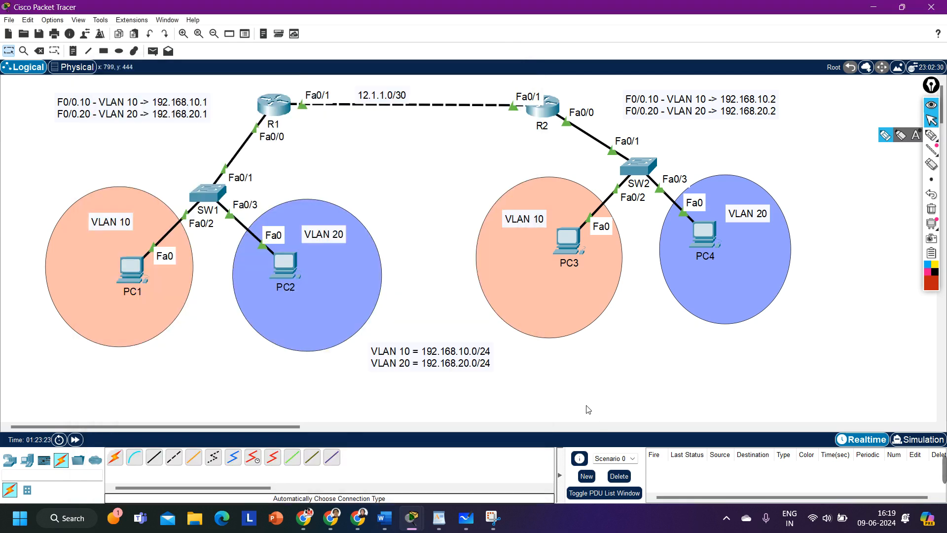
Open PC1's command prompt and repeat the ping to 192.168.10.5
click(139, 270)
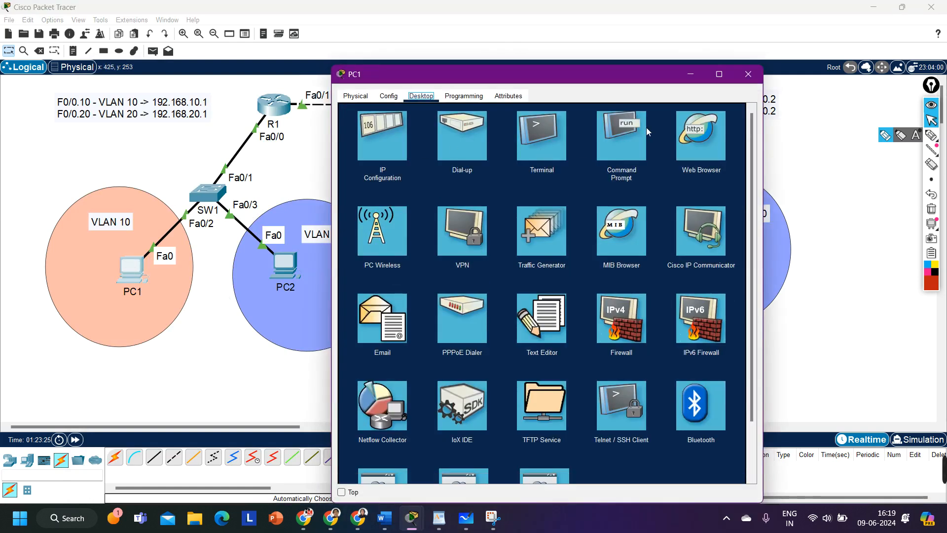
click(622, 142)
scroll(550, 197, down, 10)
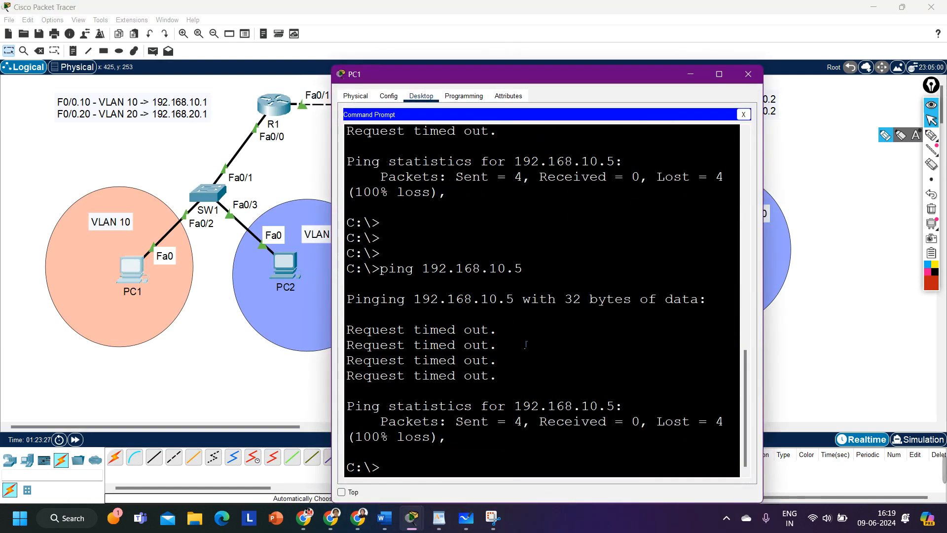
key(Return)
key(Up)
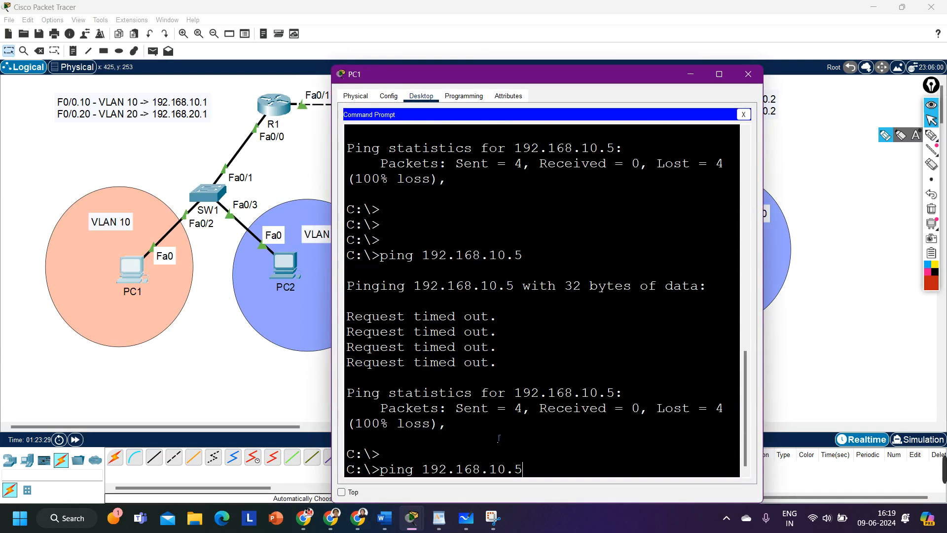
key(Return)
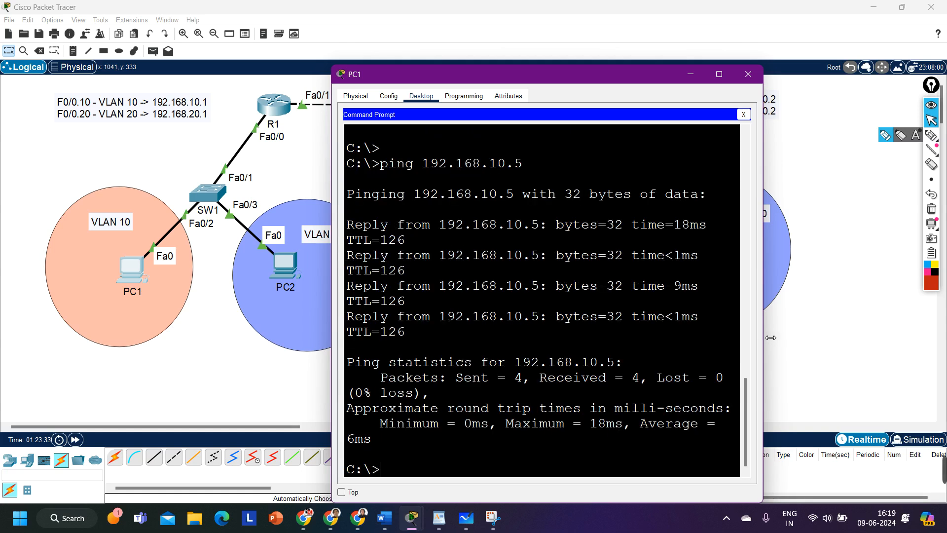
Widen PC1's window to read the ping output, move it below the routers, and return to the link between R1 and R2
drag(763, 335, 848, 332)
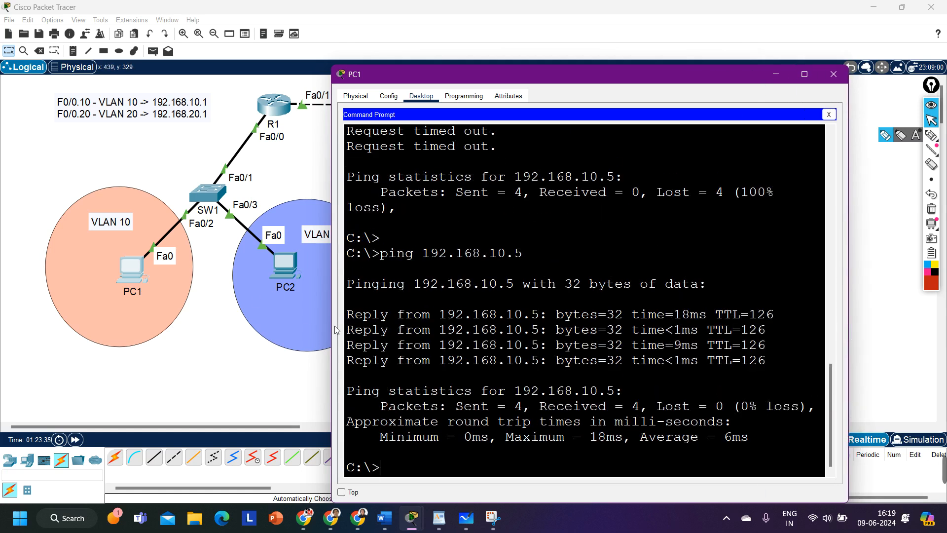
drag(335, 332, 145, 332)
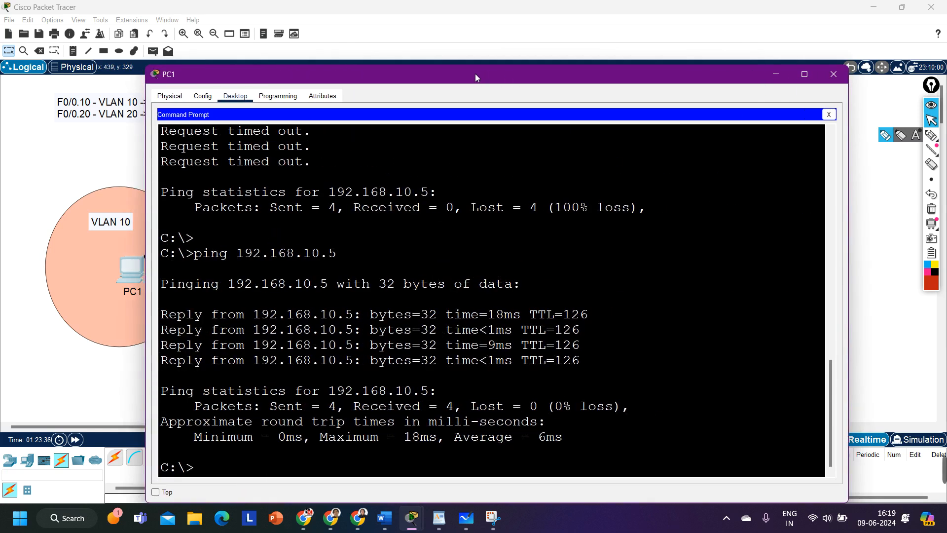
drag(472, 73, 437, 292)
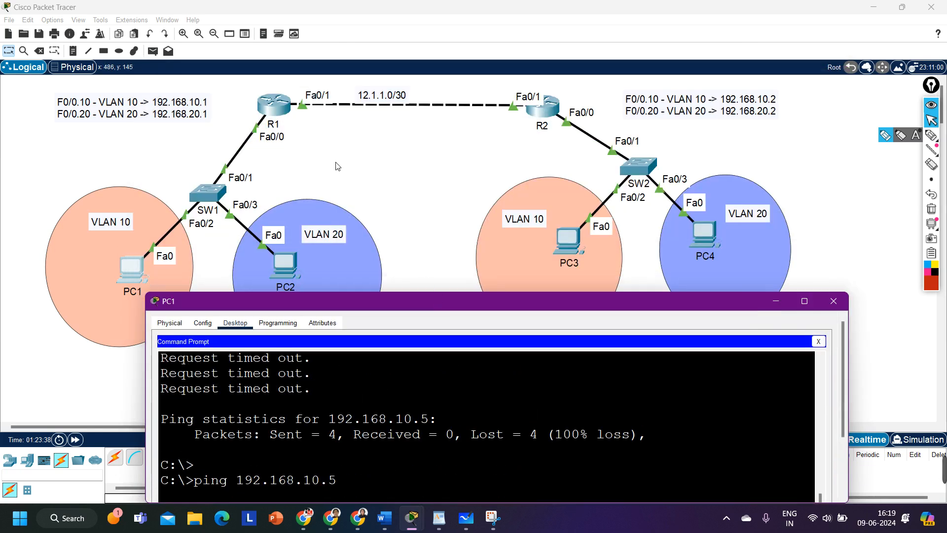
drag(241, 92, 484, 173)
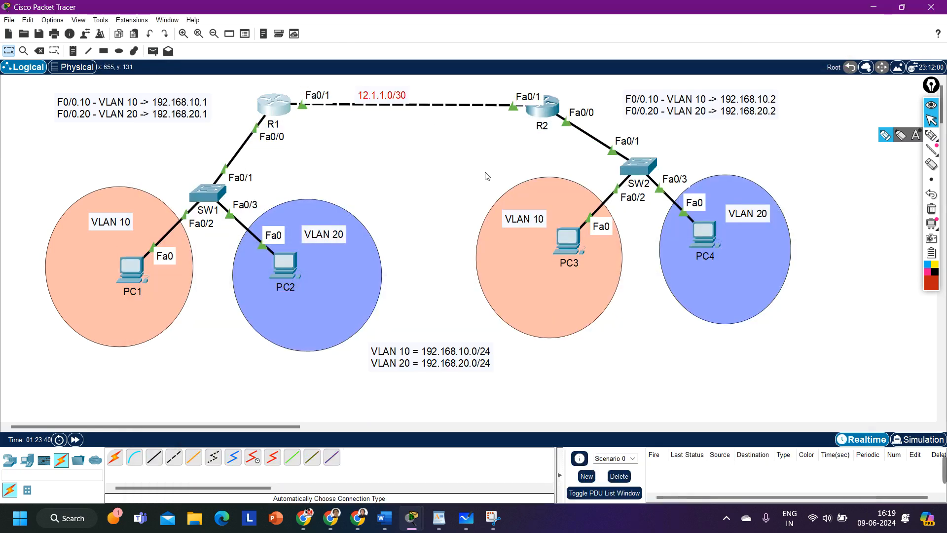
click(484, 173)
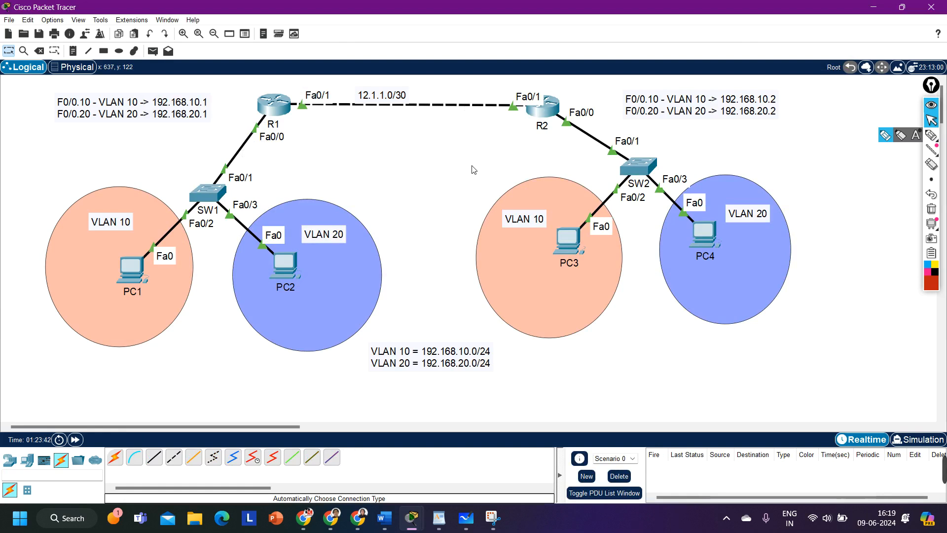